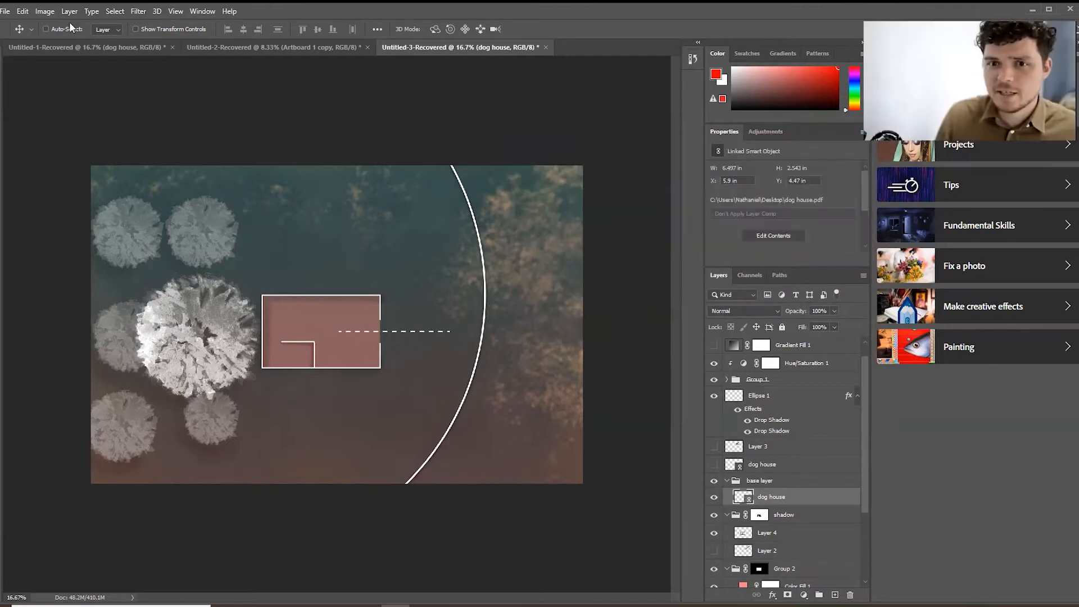
- Create a new print document from the Tabloid preset in landscape orientation, 17 x 11 inches at 300 pixels/inch
left_click(6, 11)
left_click(13, 22)
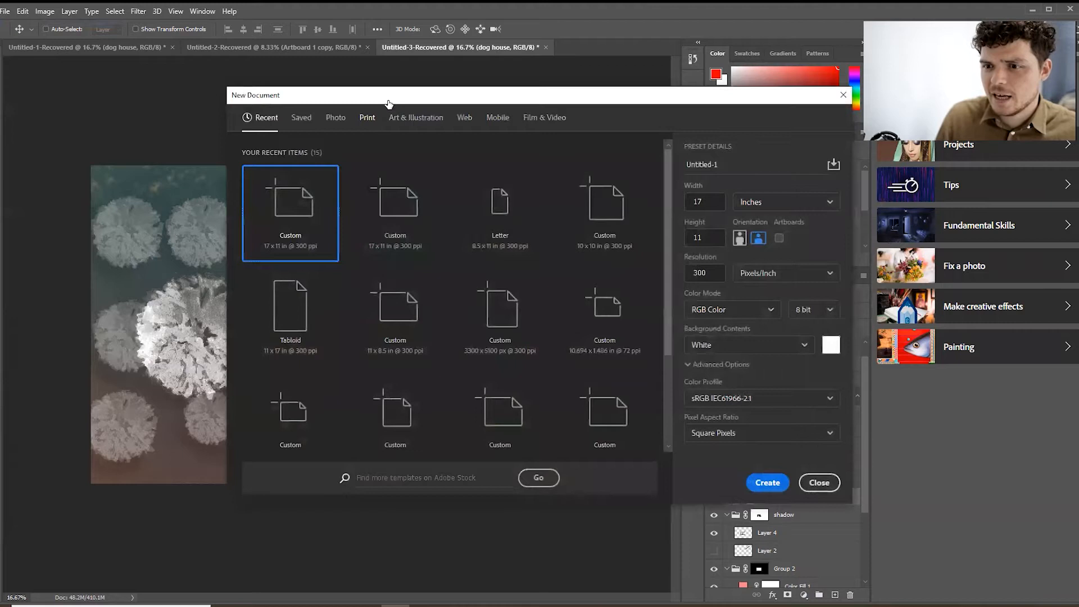
left_click(367, 118)
left_click(394, 186)
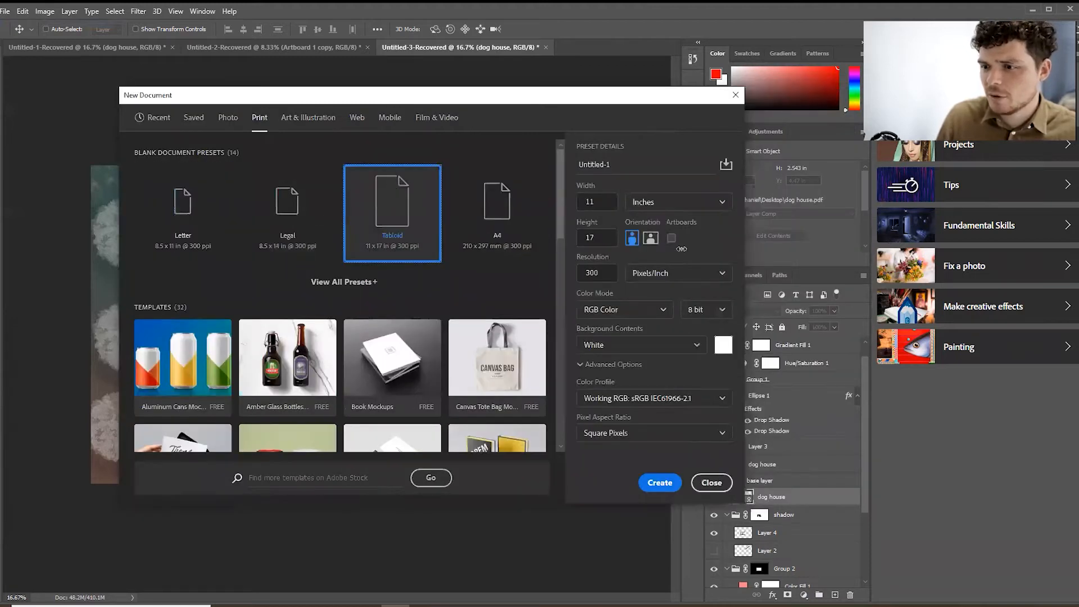
left_click(650, 238)
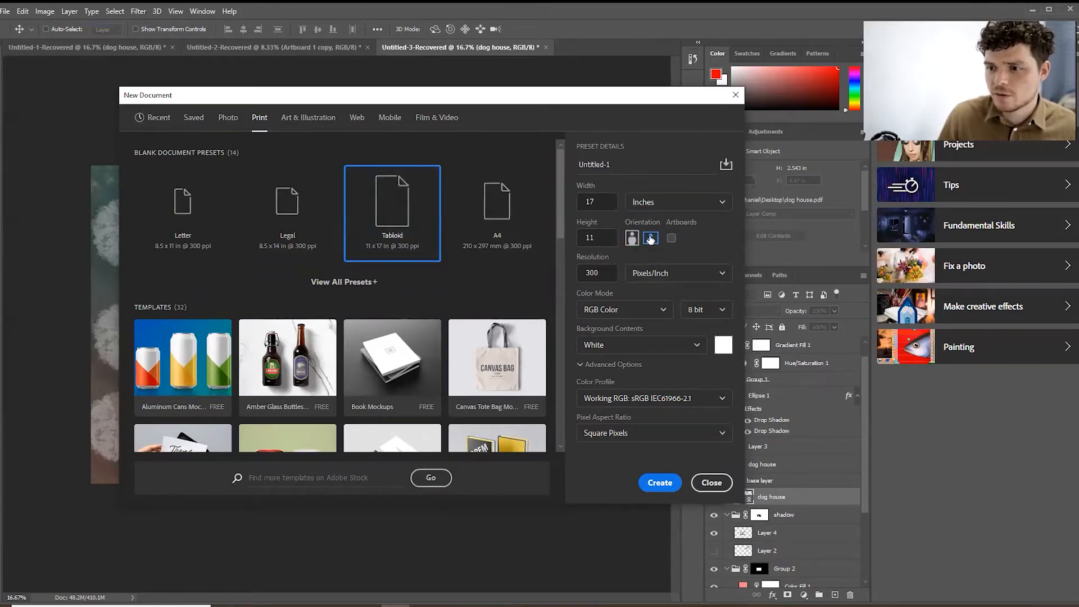
left_click(668, 484)
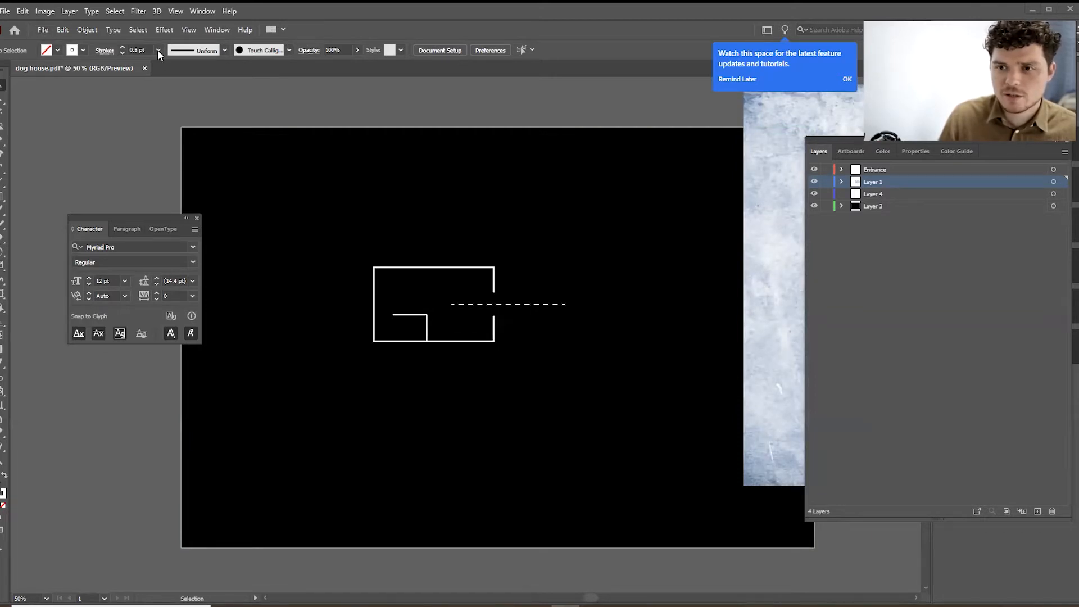
- Switch to Illustrator and create a new landscape print document of 1224 x 792 pt
left_click(42, 30)
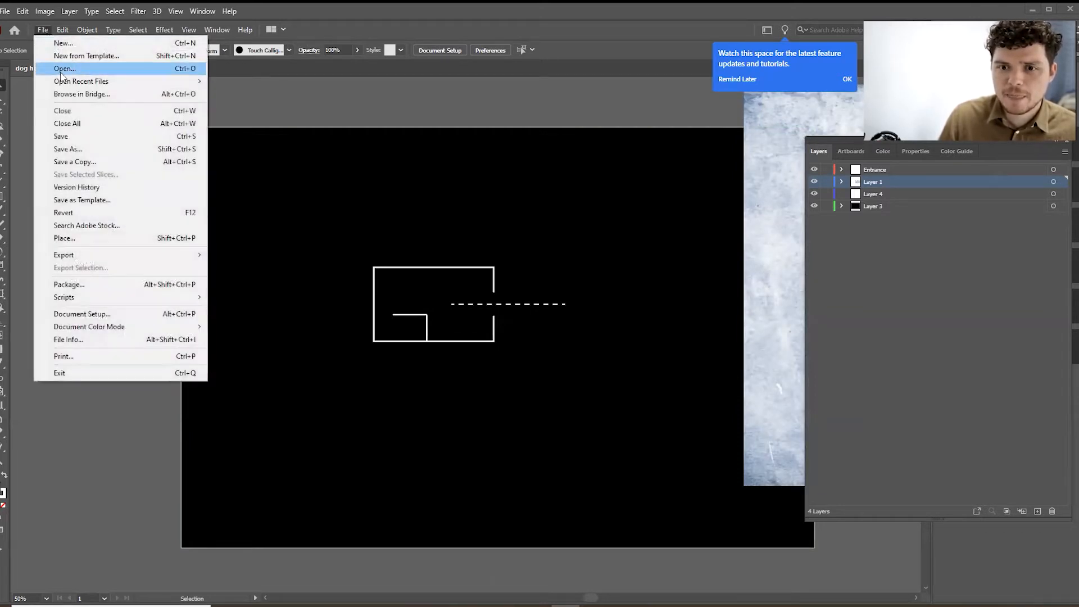
left_click(67, 45)
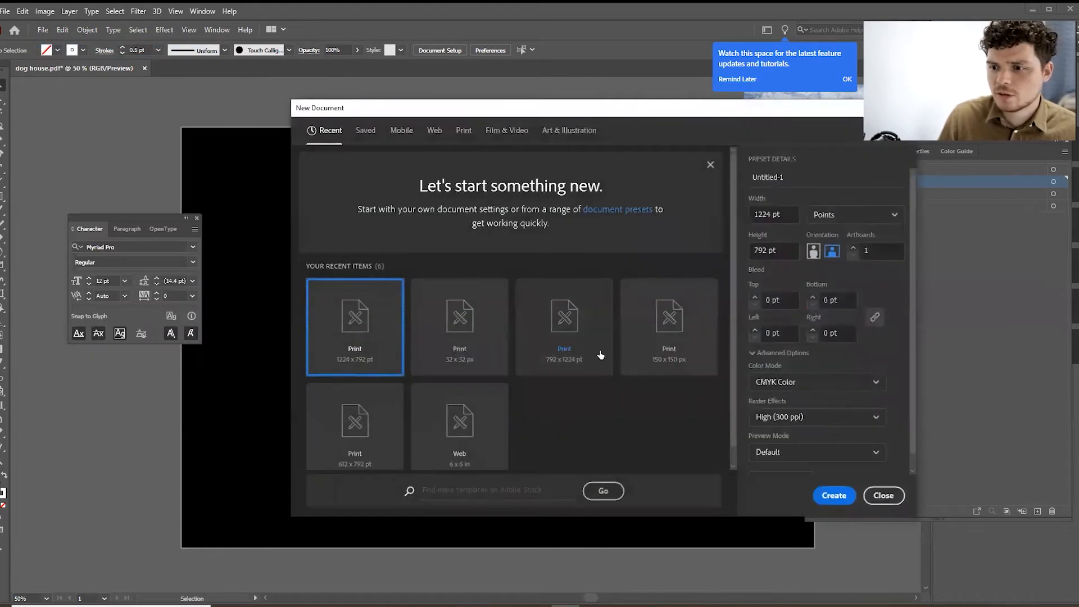
left_click(464, 130)
left_click(843, 496)
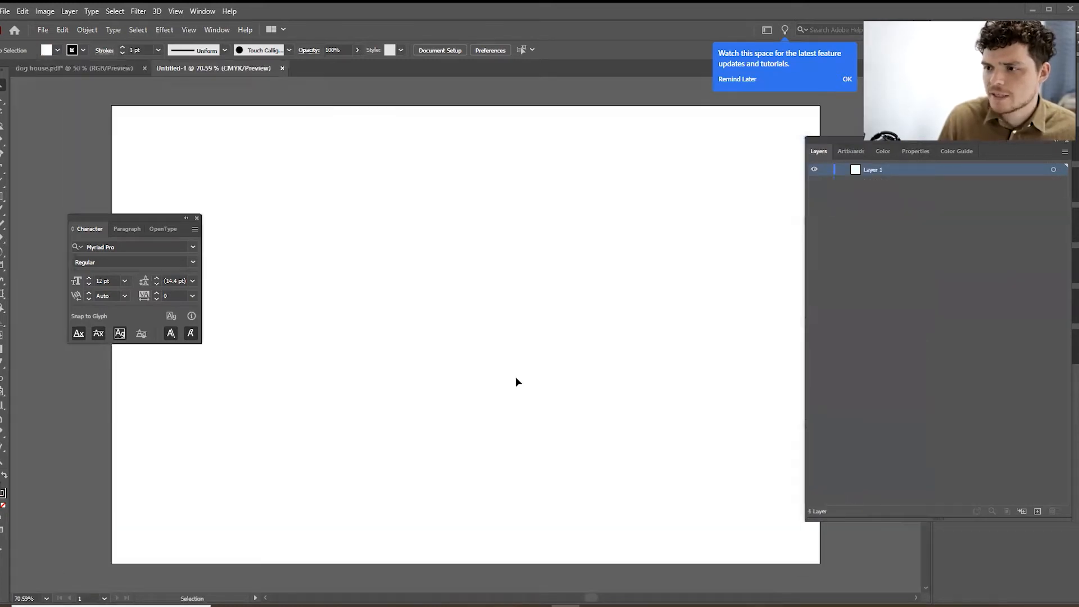
scroll(434, 359, "down", 2)
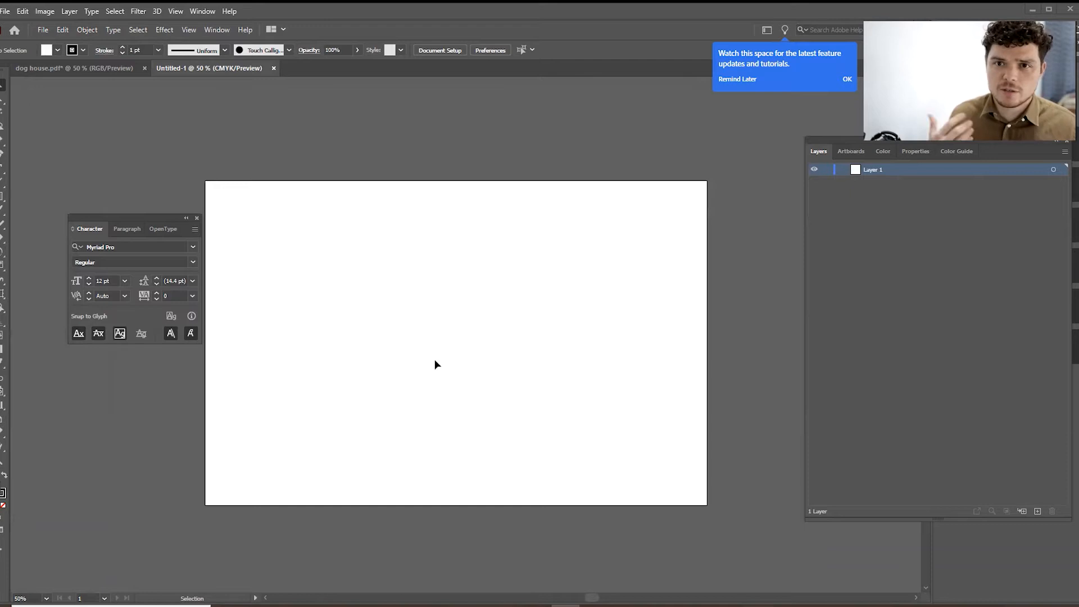
- Open the dog house PDF from the Desktop in another window
left_click(42, 29)
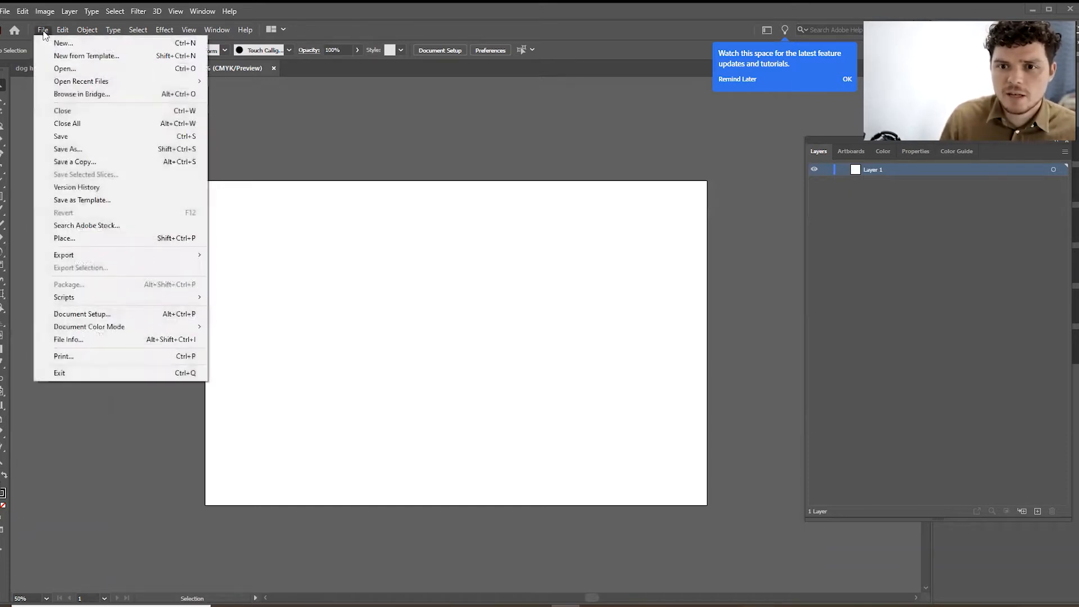
left_click(68, 68)
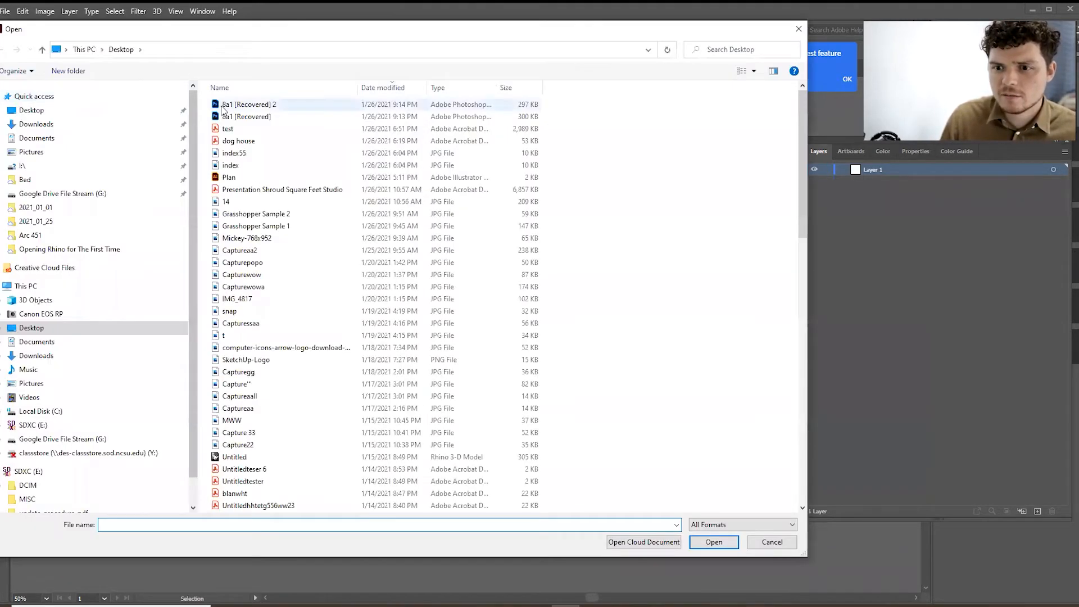
left_click(264, 142)
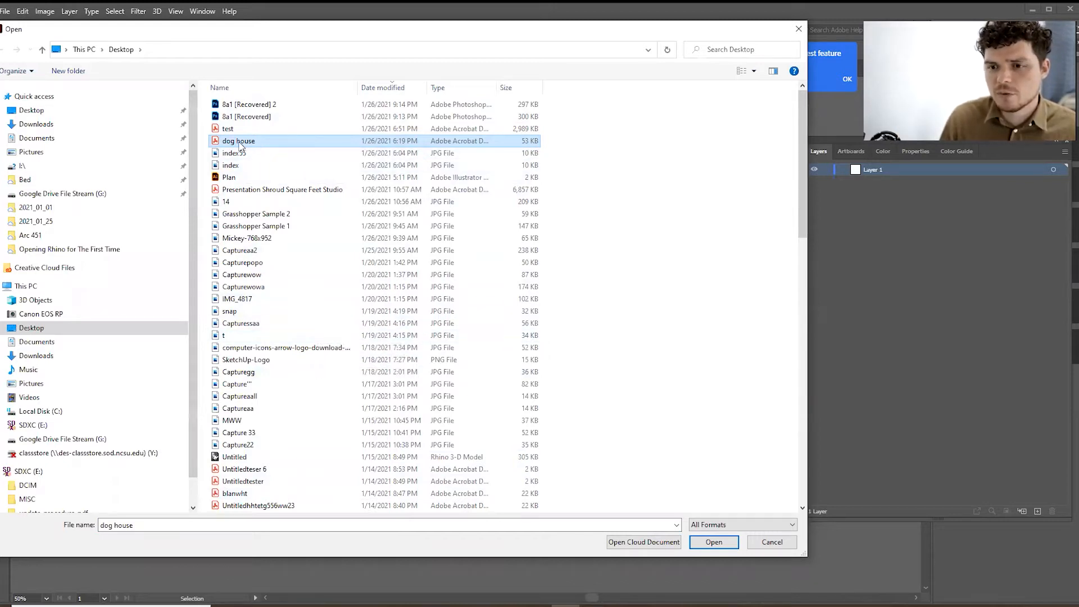
left_click(718, 542)
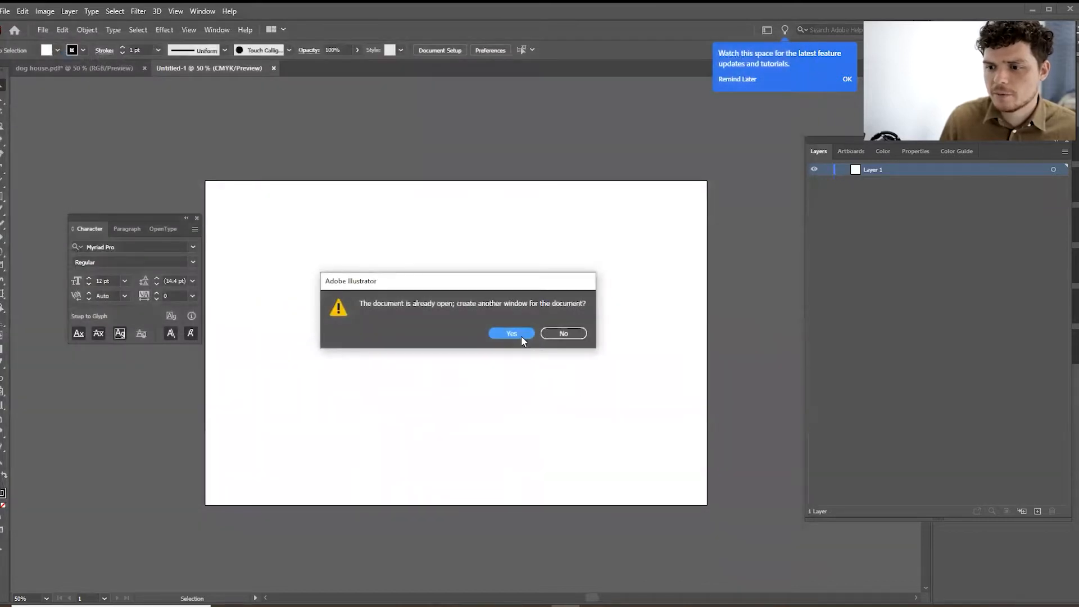
left_click(521, 333)
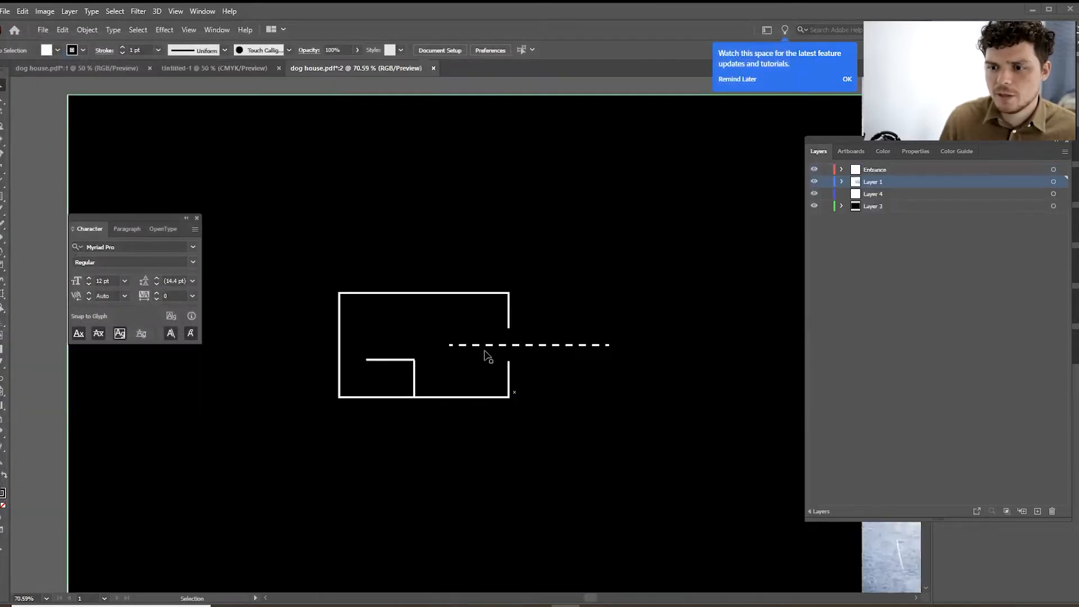
- Move the light-blue grunge texture clear of the black artboard and place the small gray texture above it
scroll(460, 348, "down", 4)
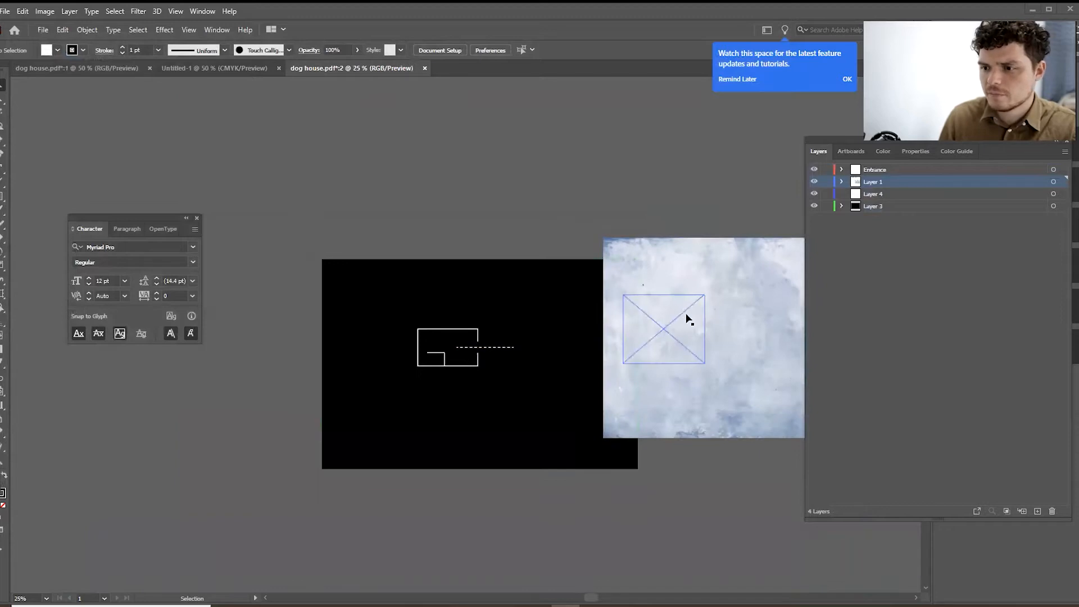
left_click_drag(706, 261, 784, 282)
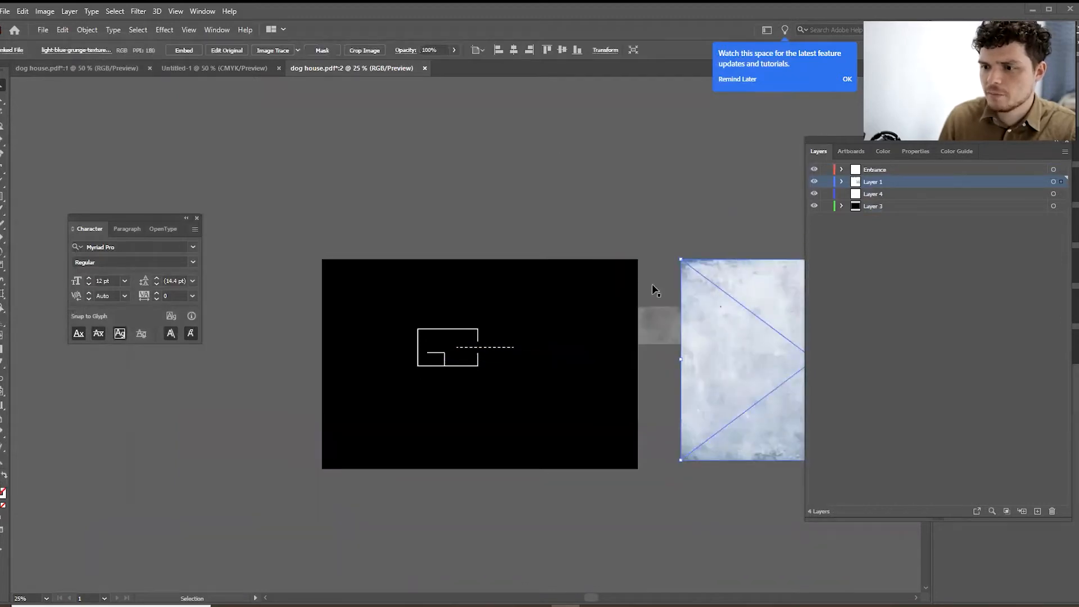
left_click_drag(656, 312, 712, 231)
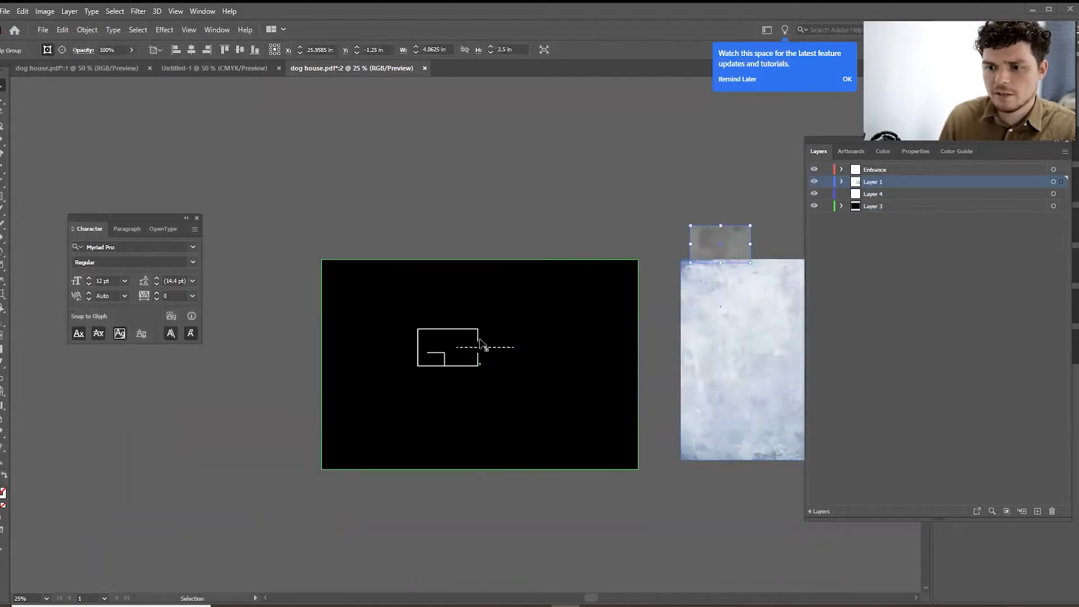
- Toggle the visibility of Layer 3 to compare the white linework with and without the black background
scroll(480, 343, "up", 2)
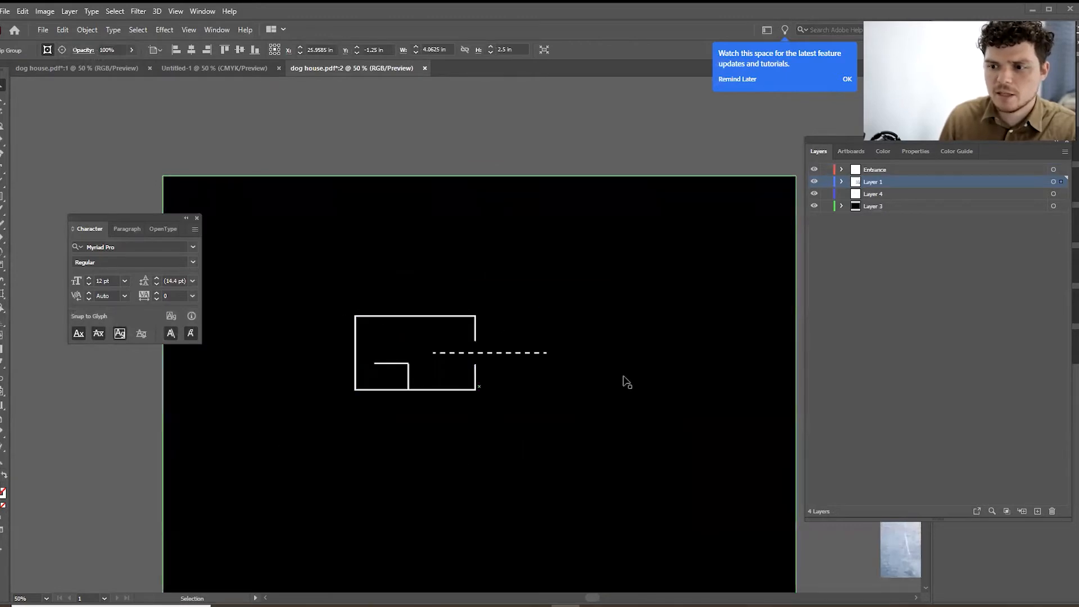
left_click(655, 253)
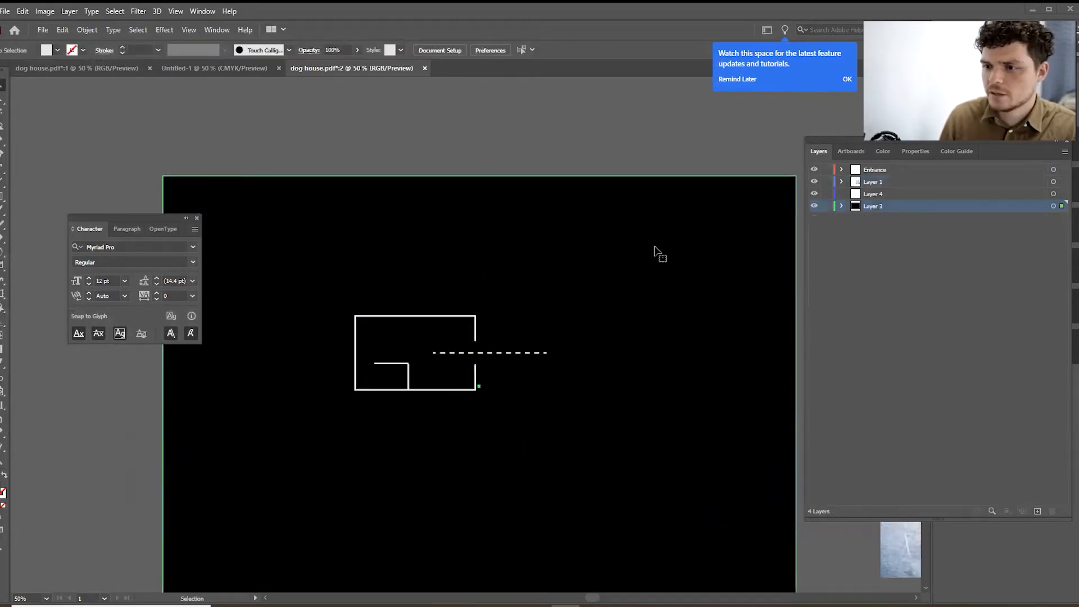
left_click(814, 206)
left_click(814, 206)
left_click(814, 206)
left_click(814, 206)
left_click(814, 206)
left_click(814, 206)
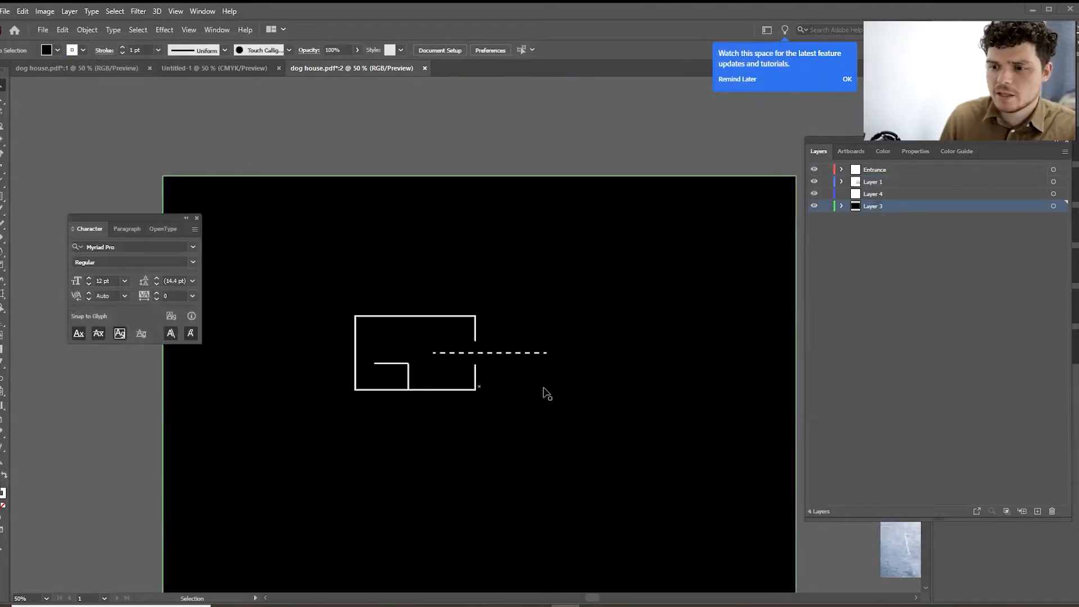
- Select the horizontal interior wall line of the dog house plan and examine its corner up close
scroll(473, 378, "up", 5)
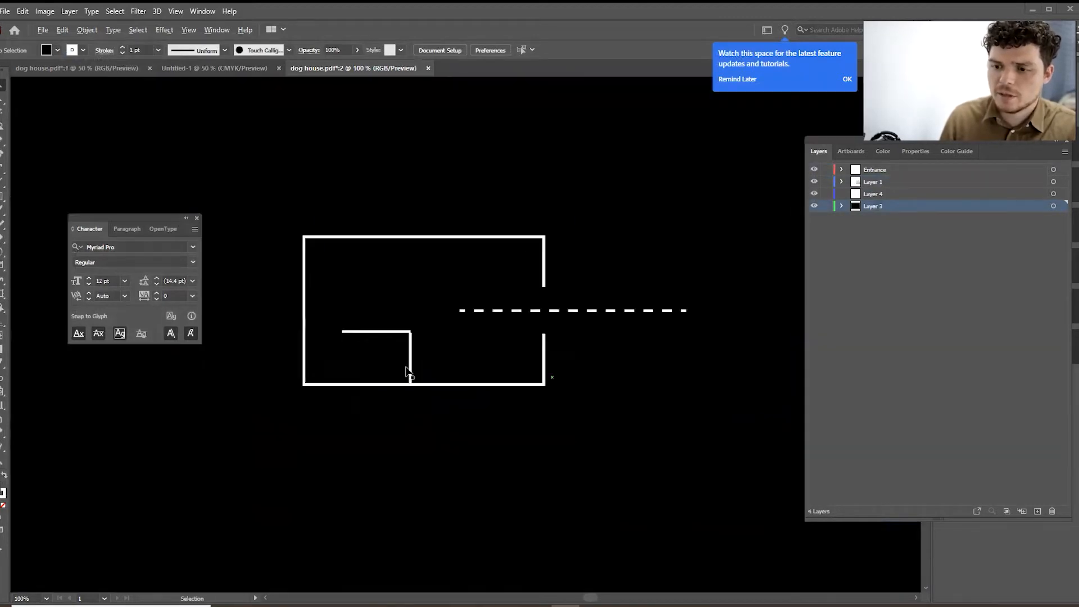
left_click(419, 344)
left_click(398, 263)
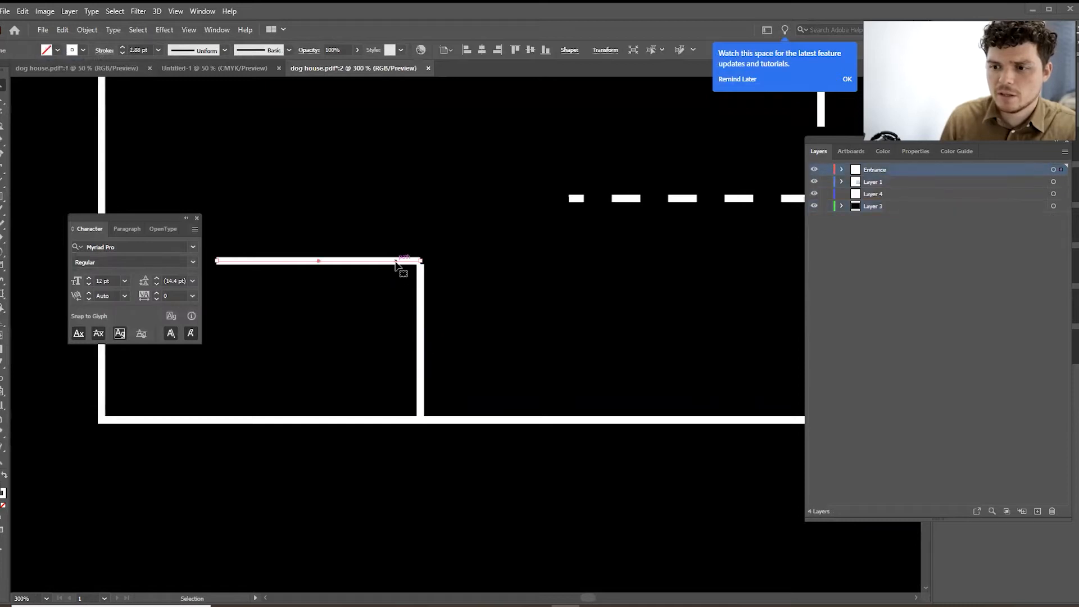
scroll(408, 262, "up", 4)
left_click_drag(409, 279, 423, 311)
key("ctrl+1")
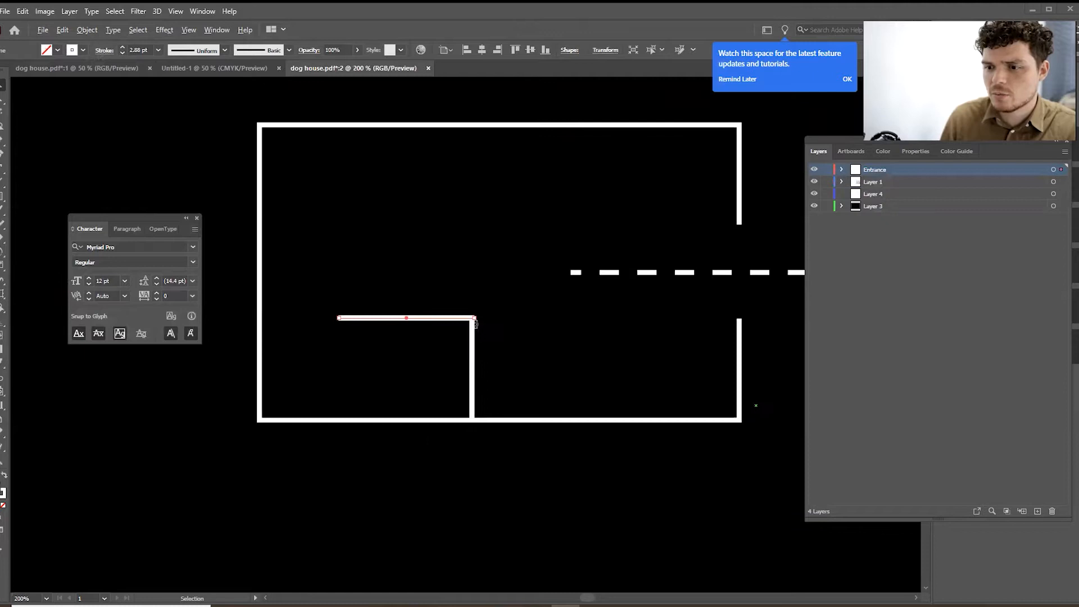
- Check the whole floor plan and artboard with the black background of Layer 3 hidden and shown again
left_click(813, 207)
key("ctrl+minus")
key("ctrl+minus")
key("ctrl+minus")
left_click(480, 487)
key("ctrl+plus")
key("ctrl+plus")
left_click(813, 206)
key("ctrl+minus")
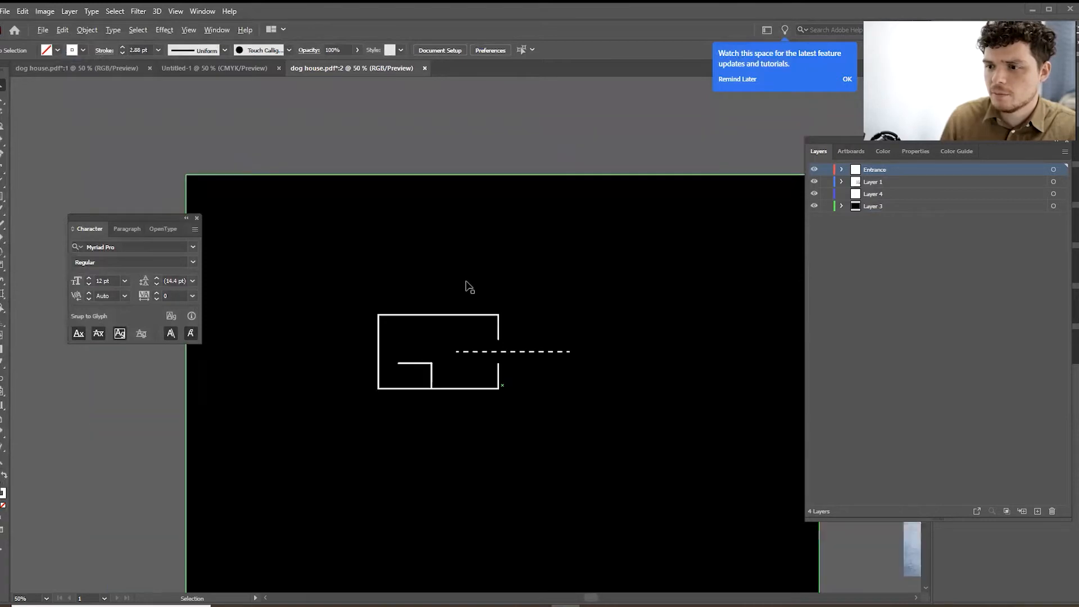
key("ctrl+minus")
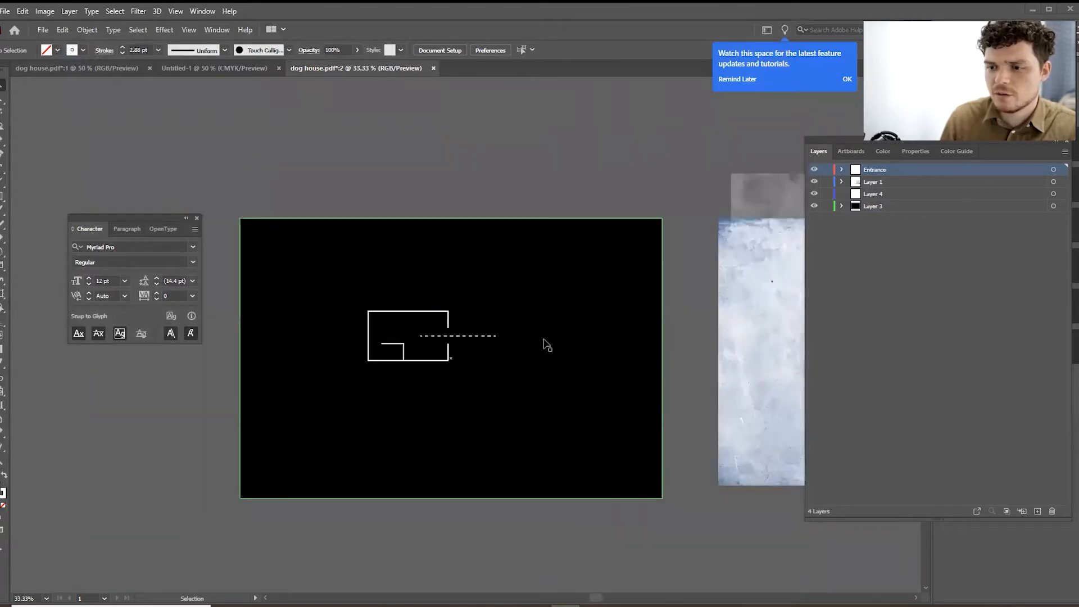
- Hide Layer 3 with the black background and save the dog house PDF
left_click(813, 207)
left_click(814, 206)
left_click(814, 207)
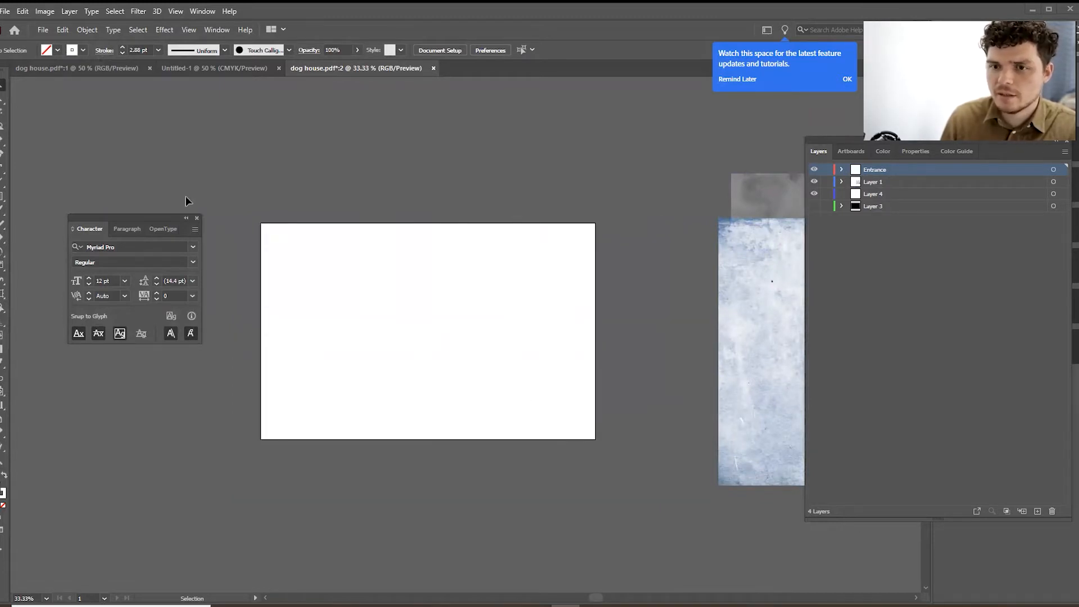
left_click(39, 31)
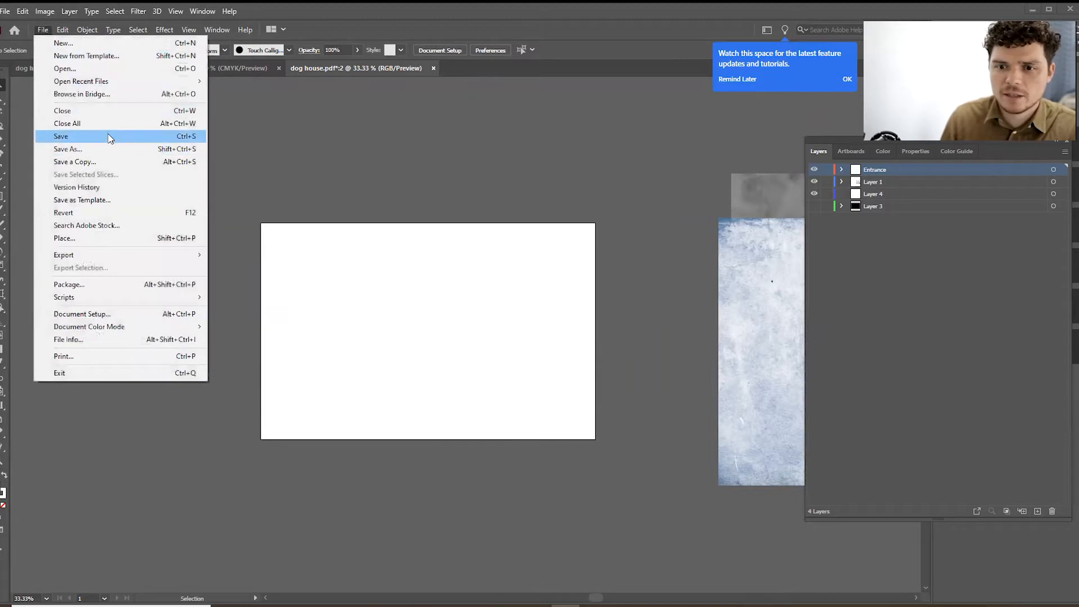
left_click(108, 136)
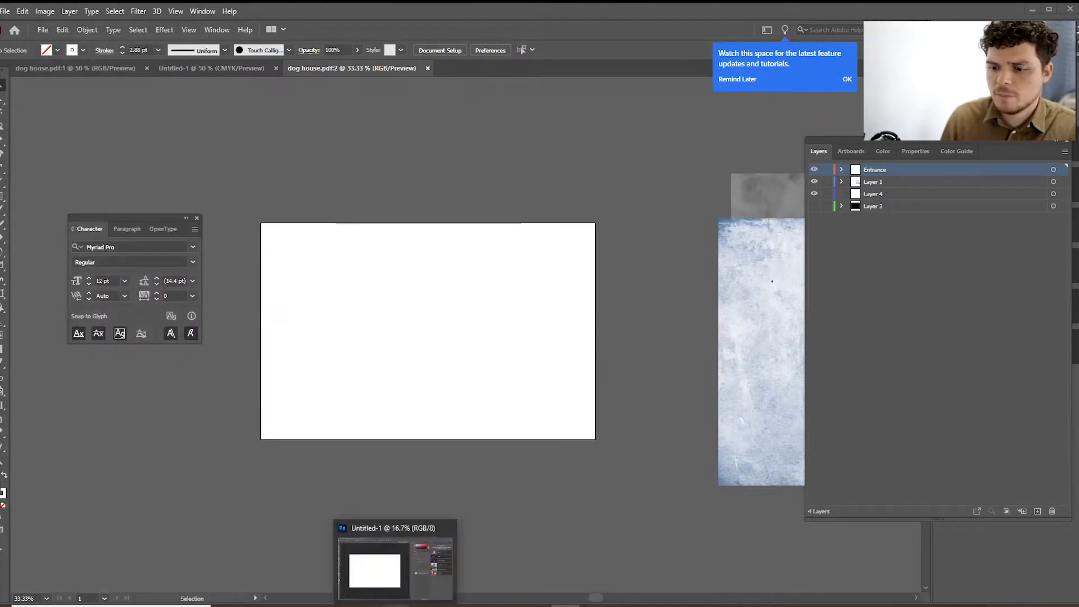
- Switch to Photoshop and place the dog house PDF as a linked smart object, cropped to Media Box
left_click(374, 569)
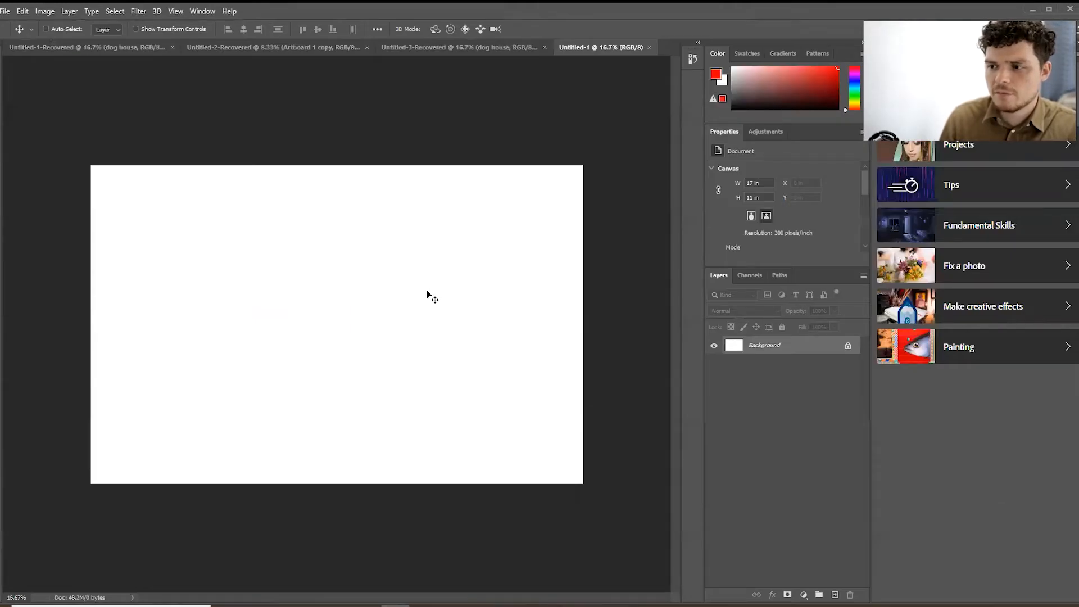
left_click(5, 11)
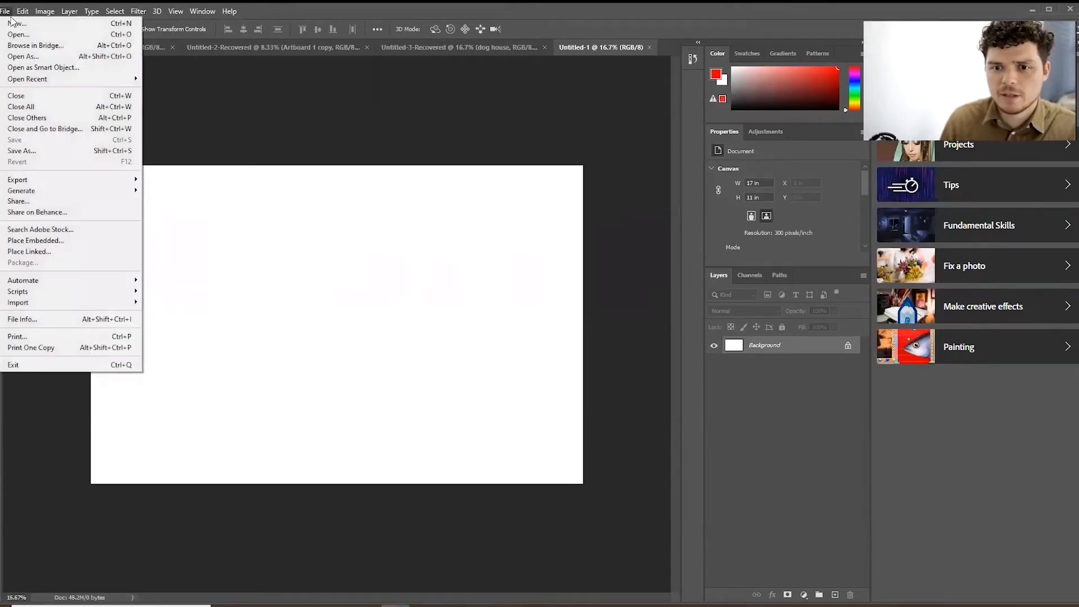
left_click(98, 252)
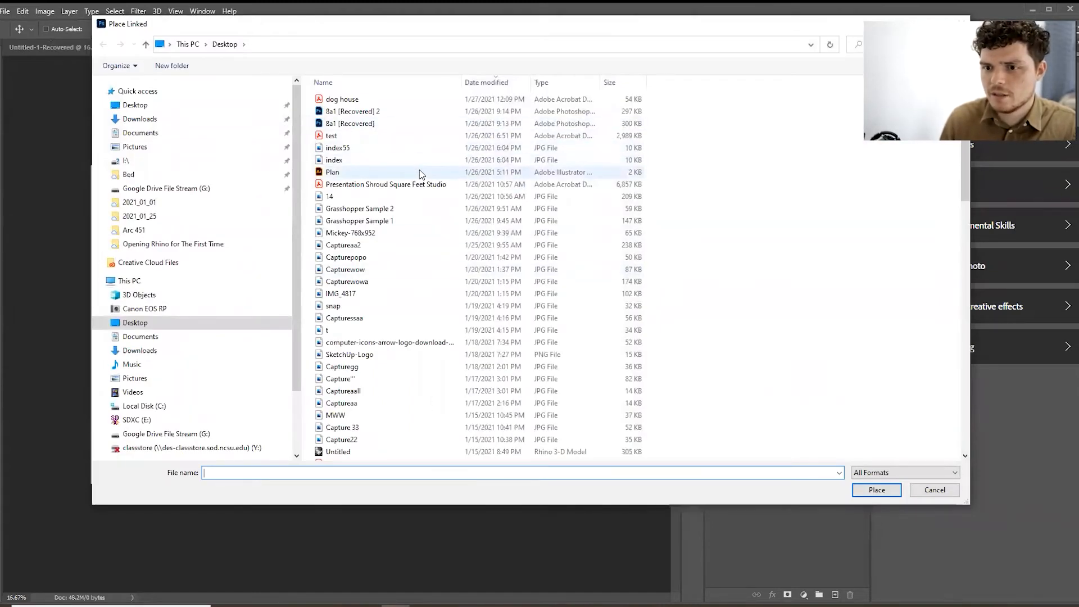
left_click(400, 100)
left_click(883, 493)
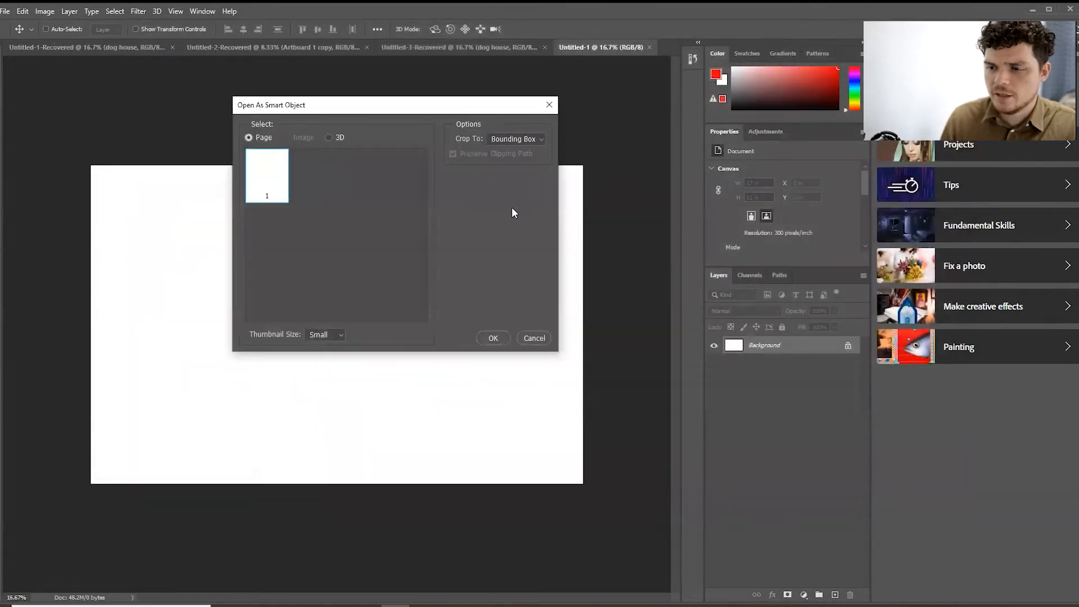
left_click(516, 139)
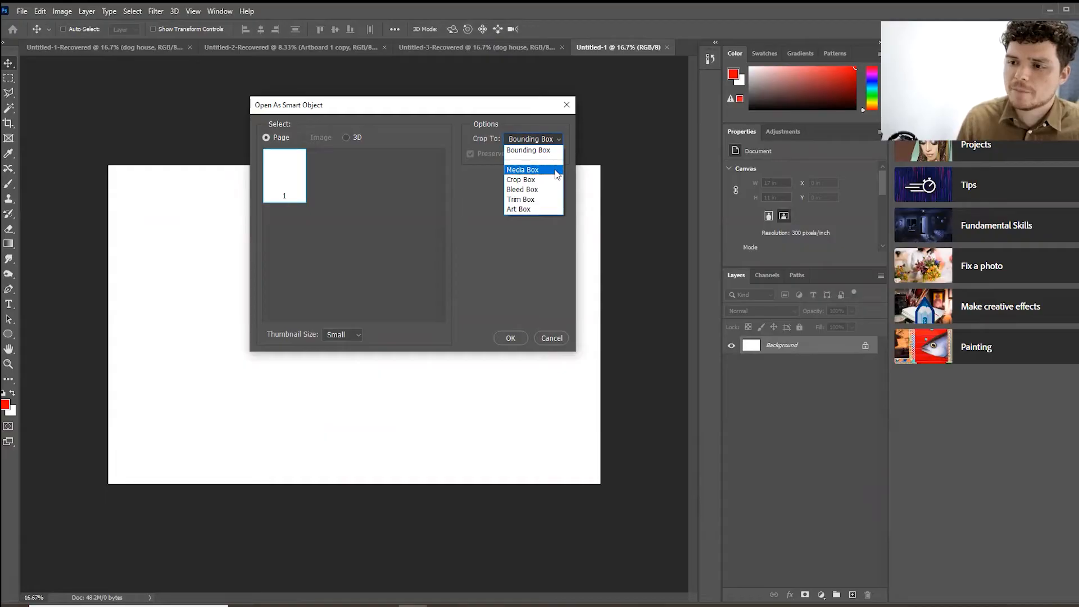
left_click(795, 195)
left_click(522, 338)
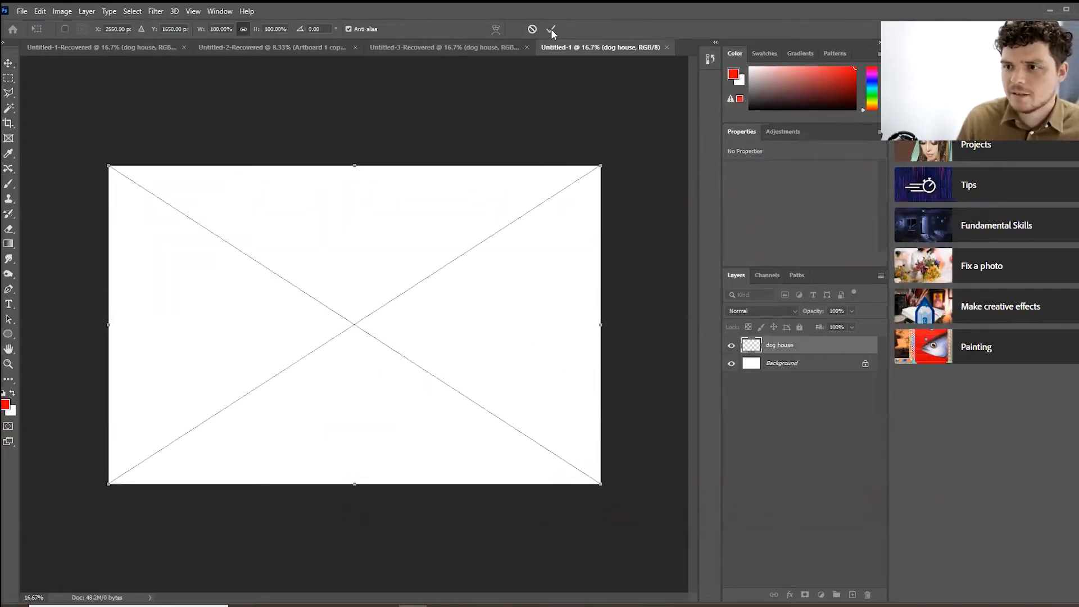
left_click(550, 28)
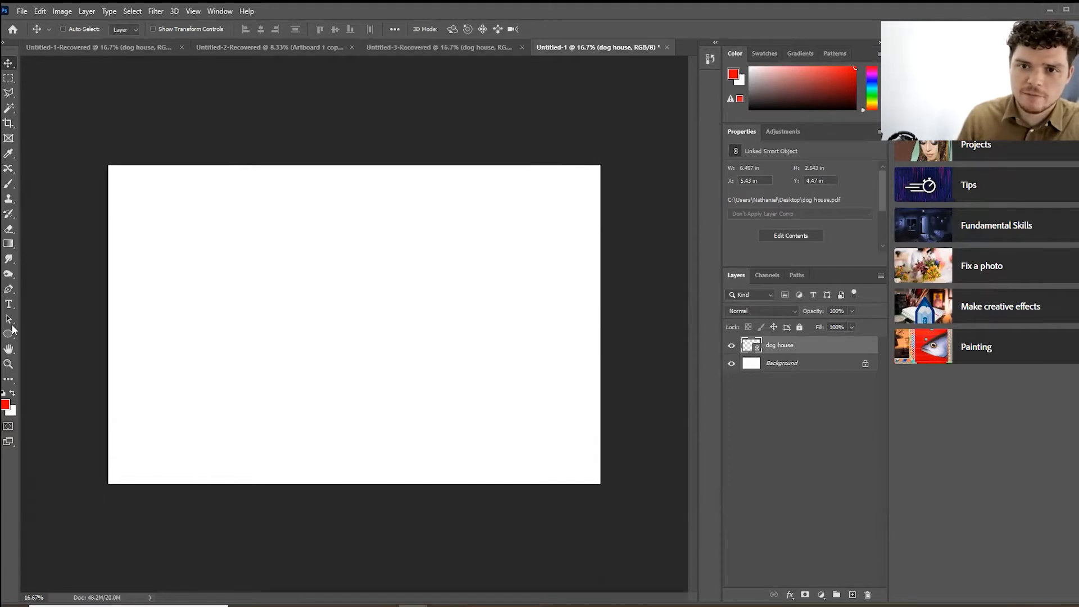
left_click(26, 11)
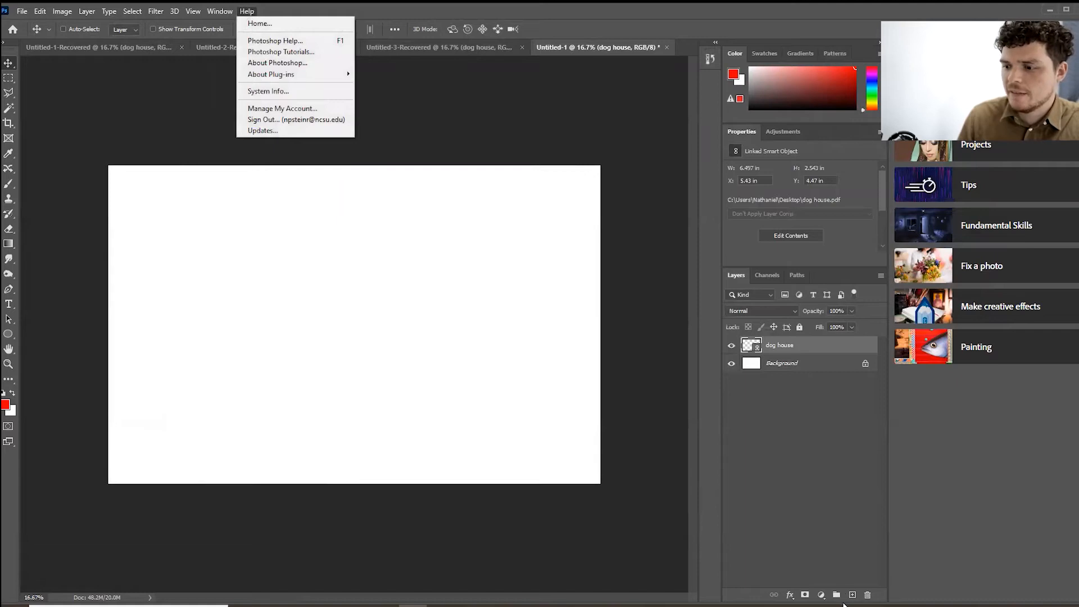
left_click(730, 274)
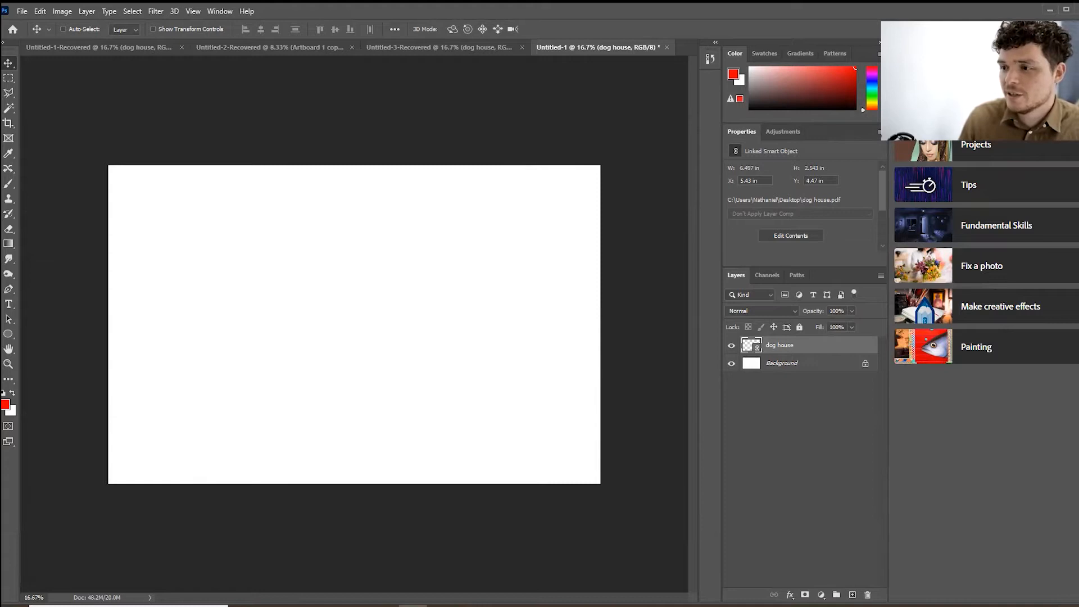
left_click(62, 11)
mouse_move(81, 41)
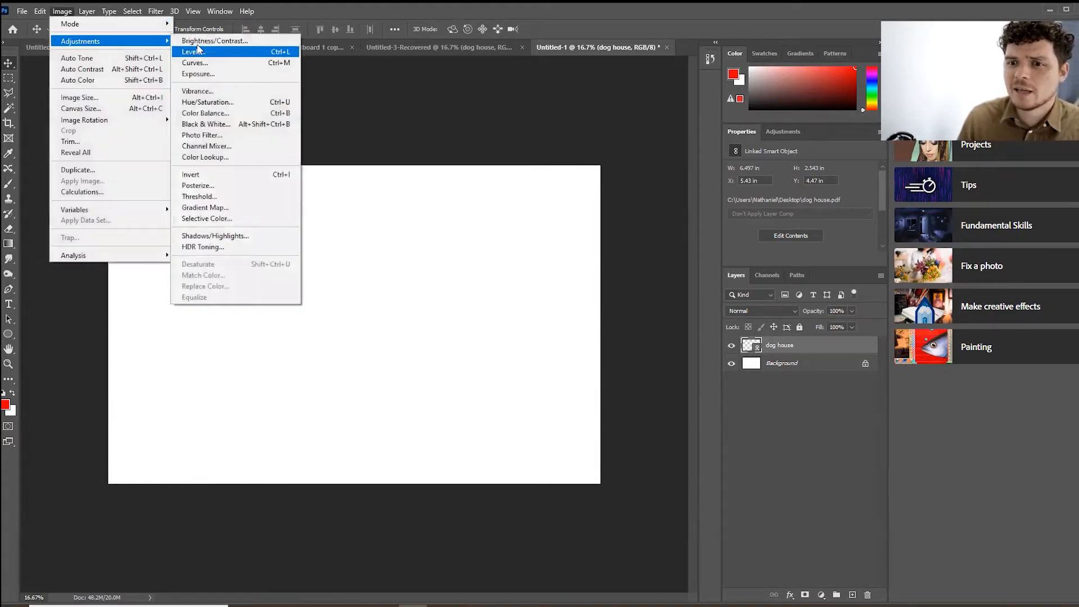
left_click(762, 447)
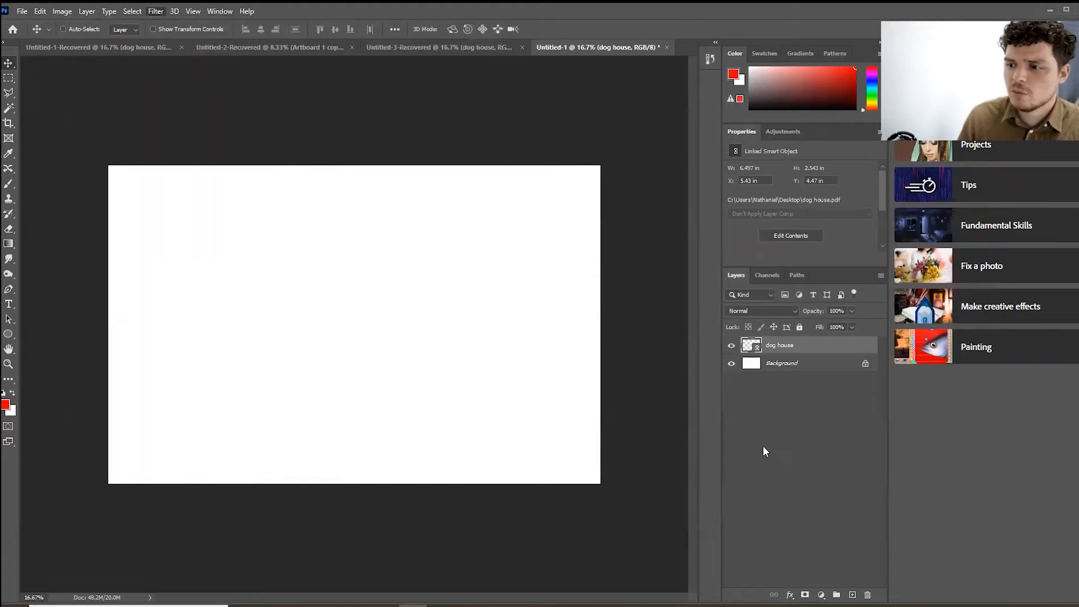
left_click(813, 352)
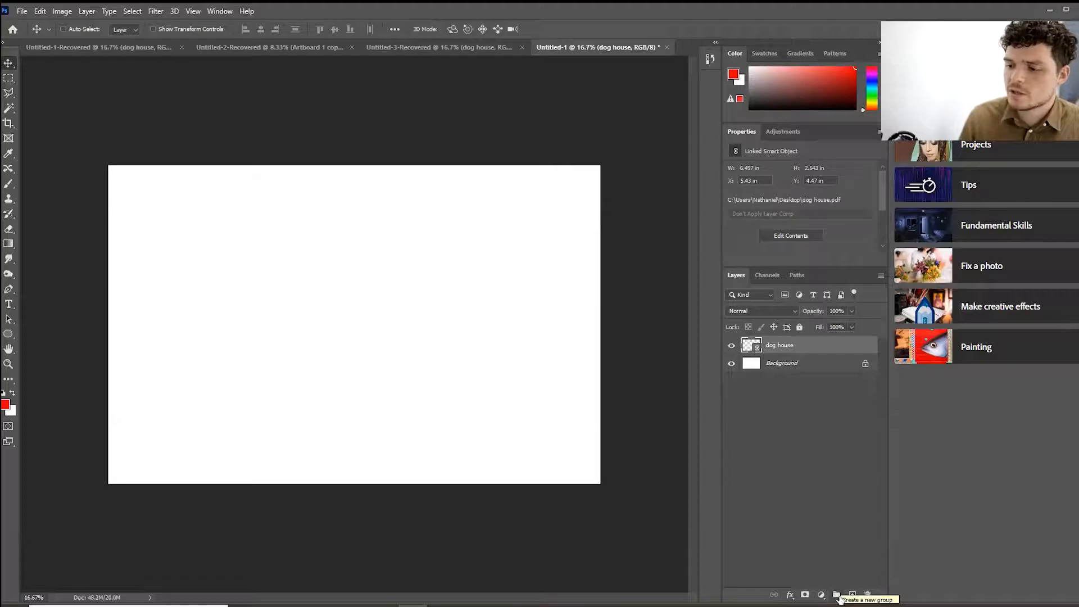
- Create a layer group named "Base Layer" and move the dog house layer into it
left_click(837, 596)
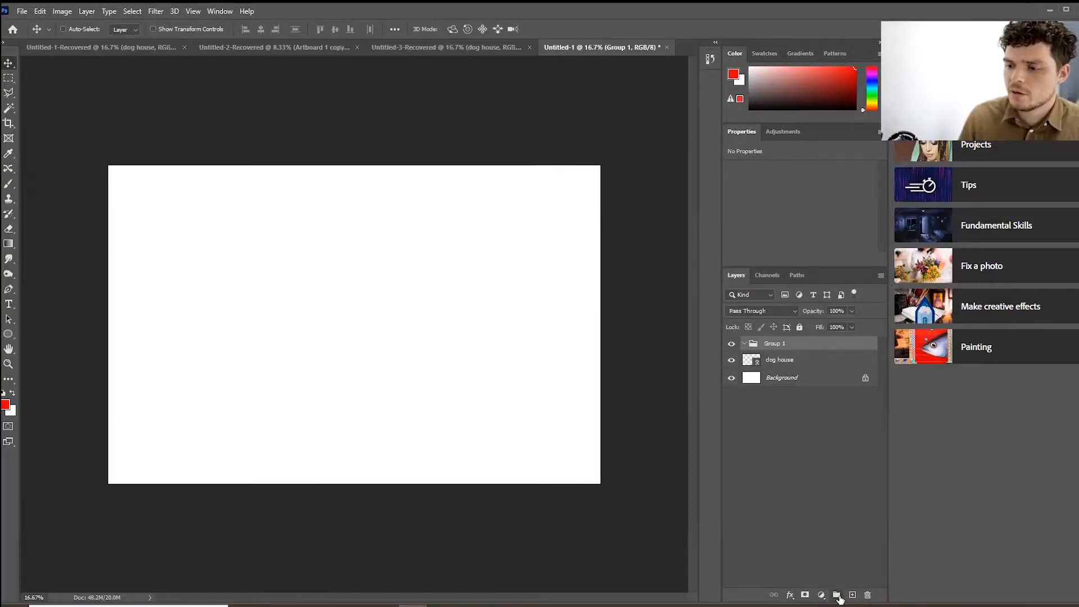
double_click(784, 343)
type("Ba")
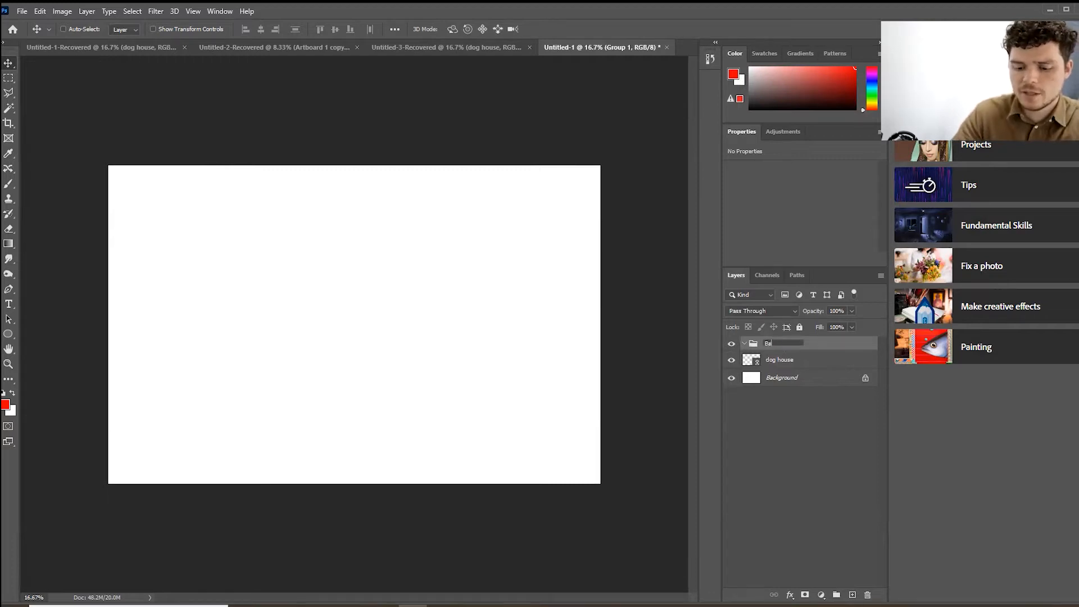
type("se Layer")
left_click(801, 428)
left_click_drag(809, 366, 811, 344)
left_click(733, 344)
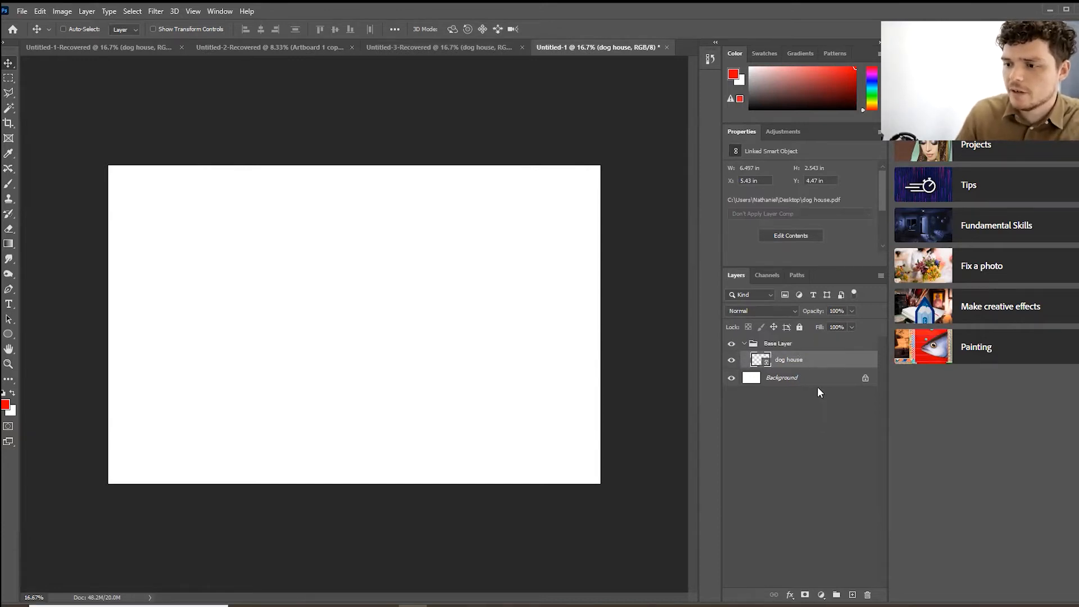
- Hide the white Background layer after comparing the canvas with it shown and hidden
left_click(787, 379)
left_click(731, 379)
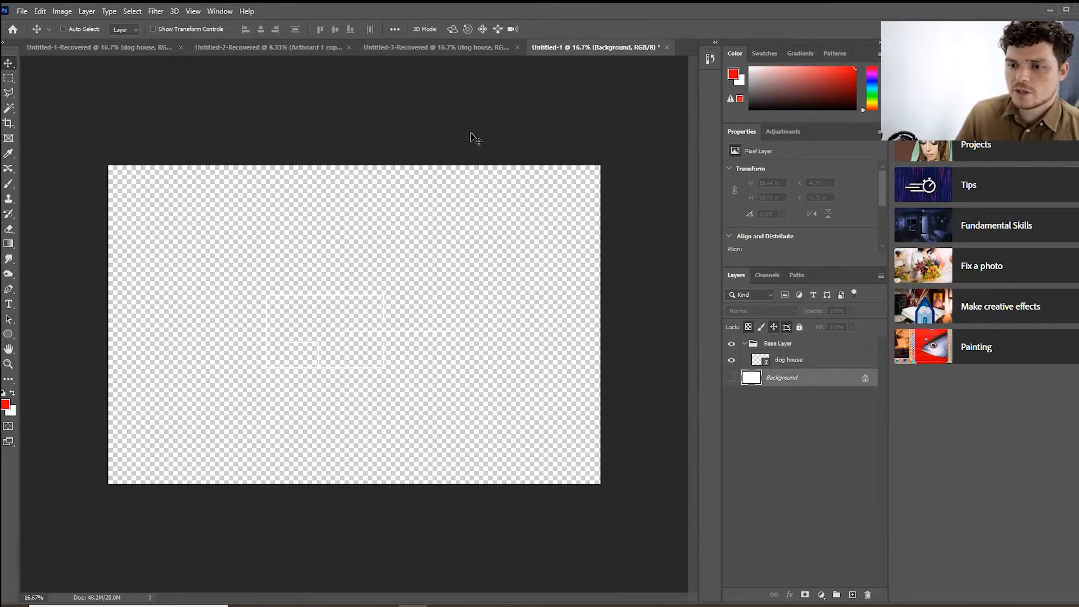
left_click(731, 380)
left_click(730, 380)
left_click(730, 379)
left_click(730, 379)
left_click(730, 380)
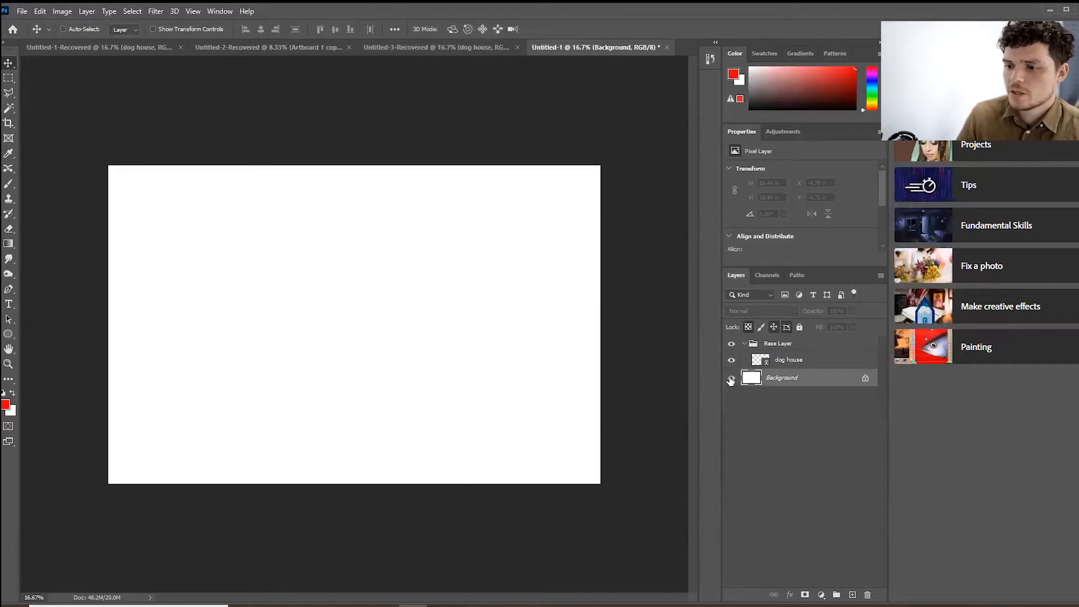
left_click(730, 380)
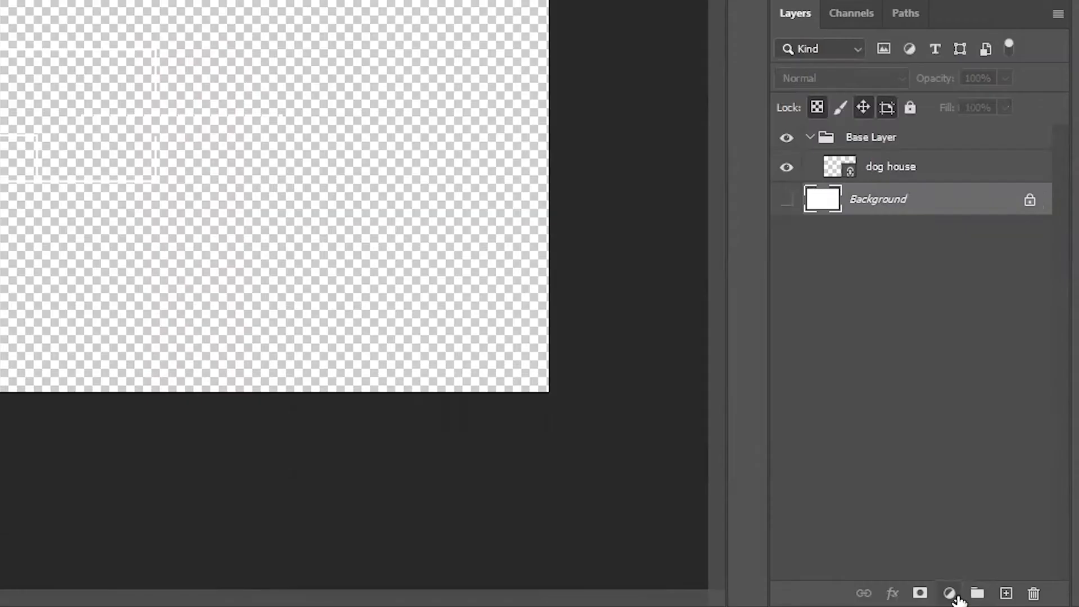
- Add a Solid Color fill layer in black (000000) directly above the Background layer
left_click(949, 595)
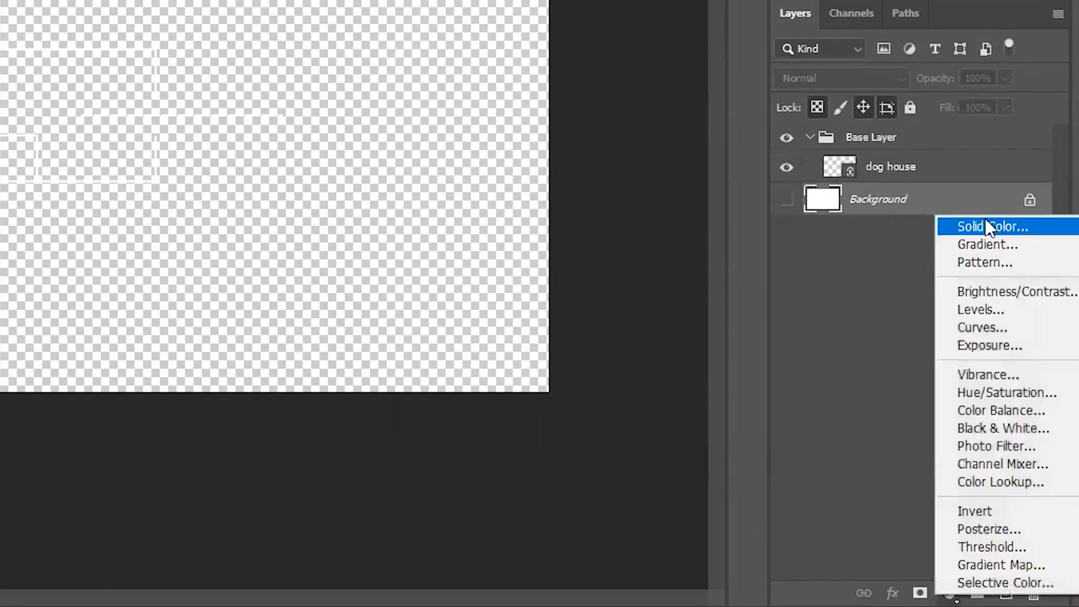
left_click(763, 294)
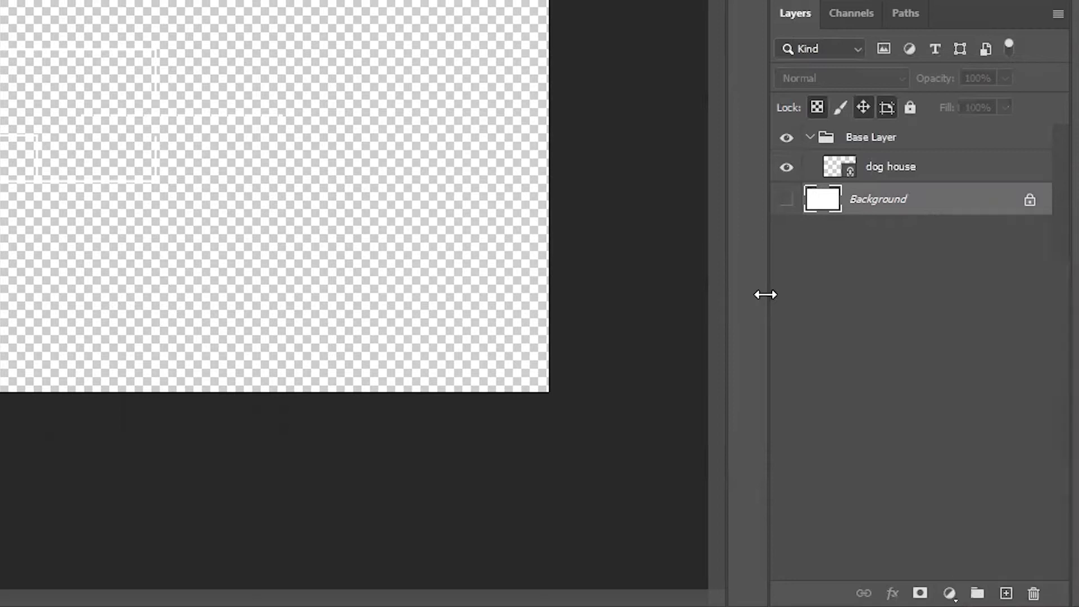
left_click(950, 593)
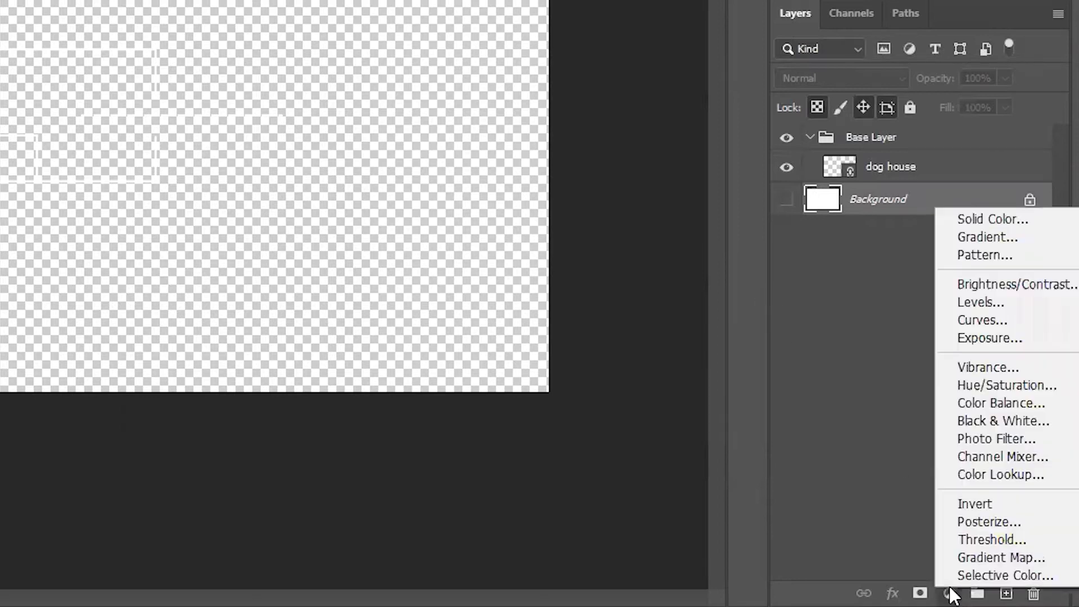
left_click(990, 222)
type("d4a2a2")
type("000000")
left_click(545, 147)
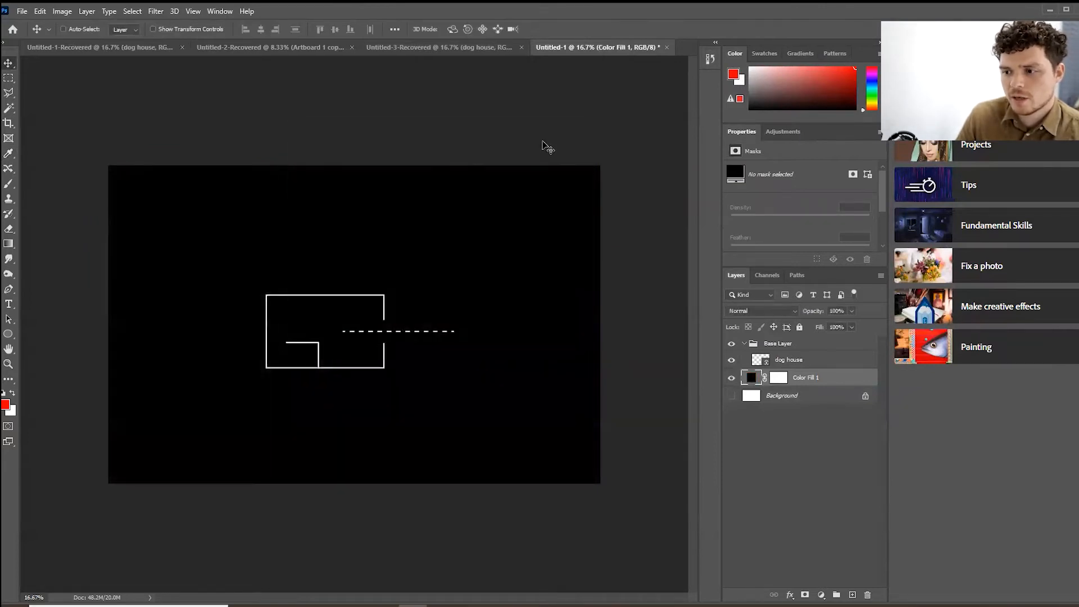
- Try the black fill layer inside the Base Layer group and check the canvas with the group hidden and shown
left_click_drag(821, 378, 821, 368)
left_click(731, 343)
left_click(730, 343)
left_click(745, 343)
left_click(730, 344)
left_click(730, 344)
left_click(732, 344)
left_click(731, 344)
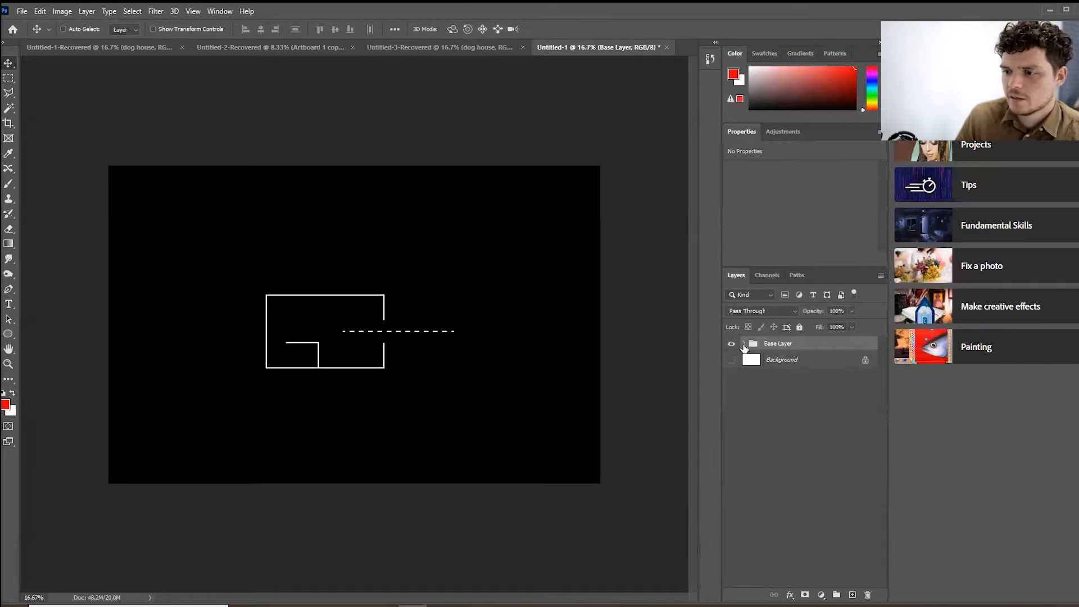
- Move the black fill layer out of the Base Layer group to just above Background and check the group's visibility
left_click(744, 343)
left_click(814, 378)
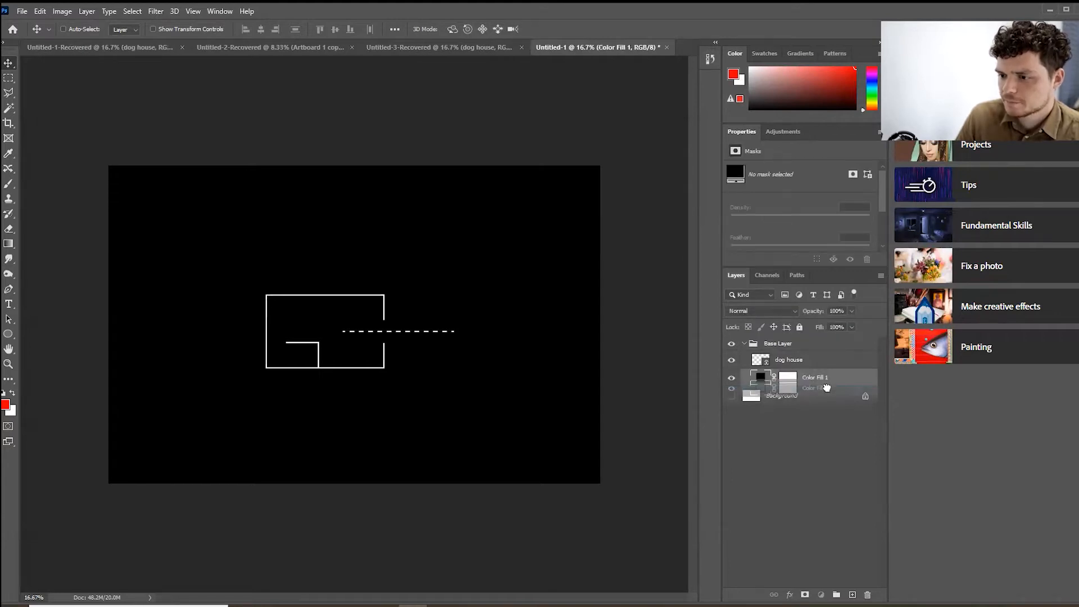
left_click(731, 344)
left_click(803, 366)
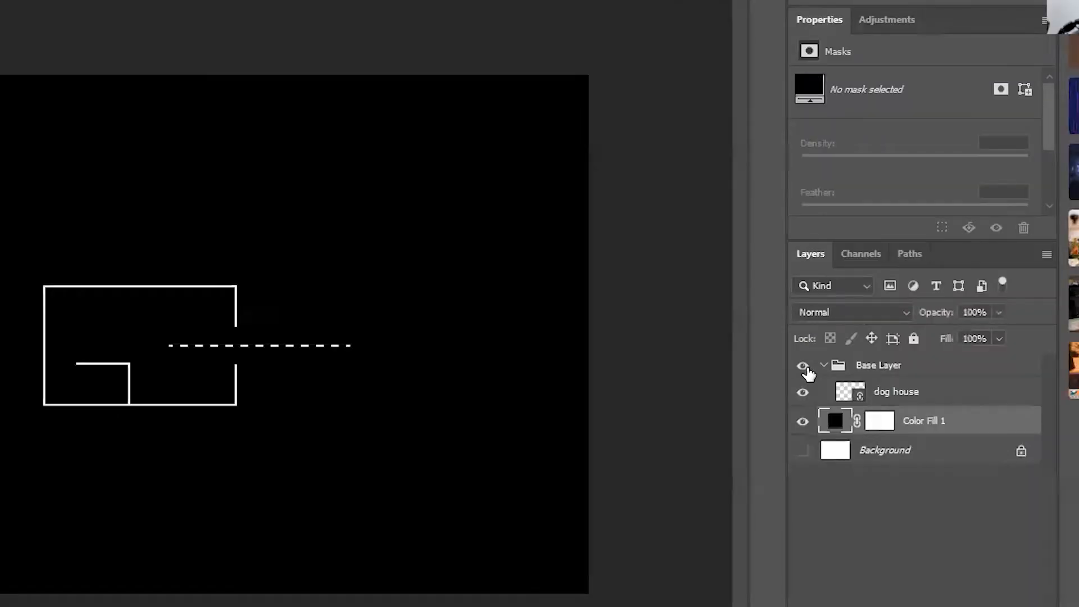
left_click(893, 565)
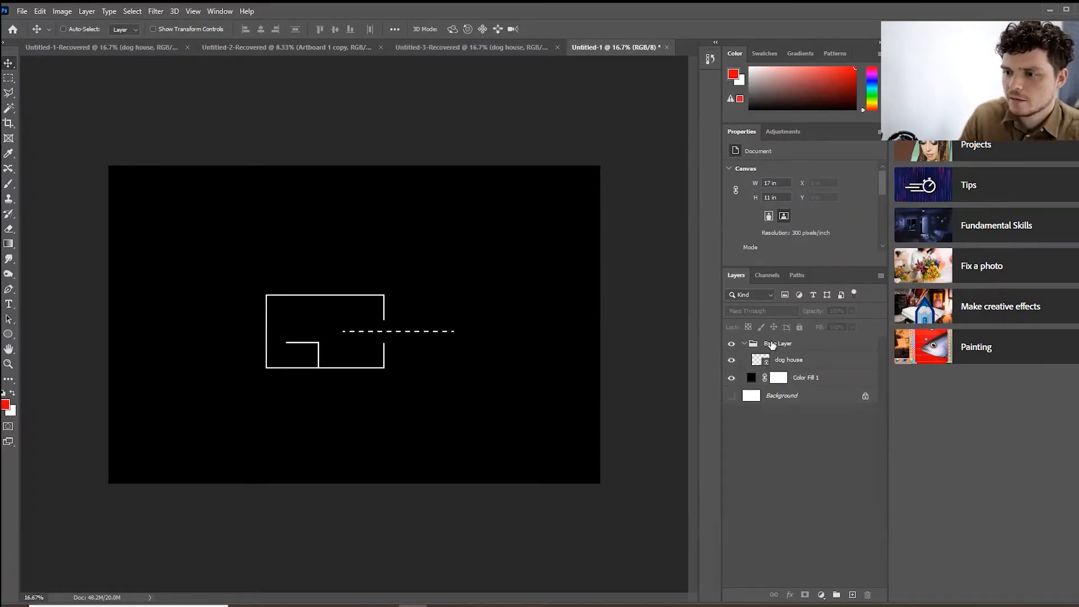
- Collapse the Base Layer group and create a new group named "Floor Plan" above it
left_click(745, 344)
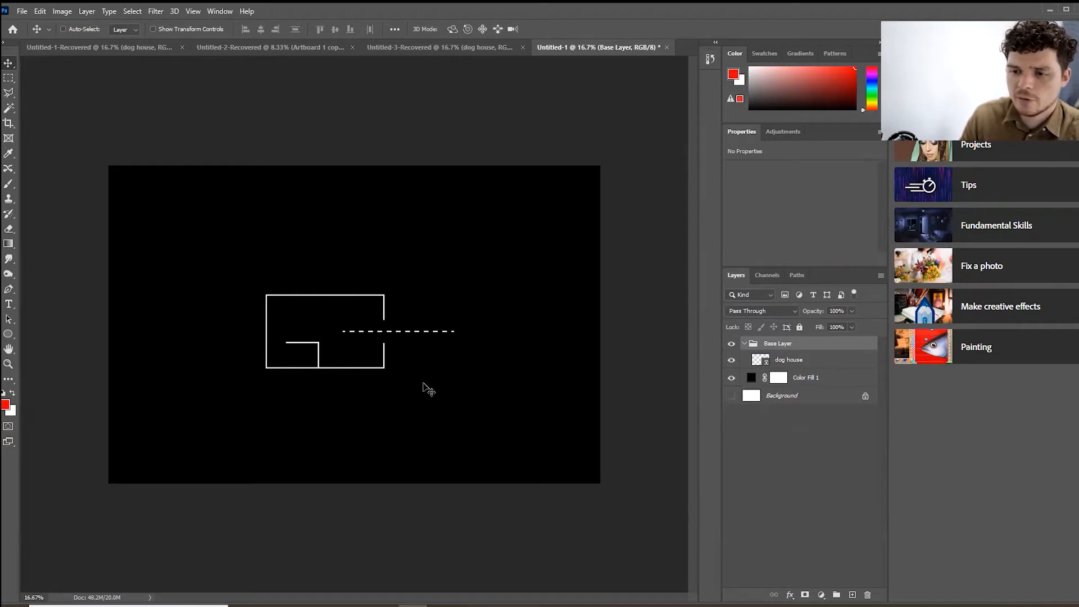
left_click(745, 343)
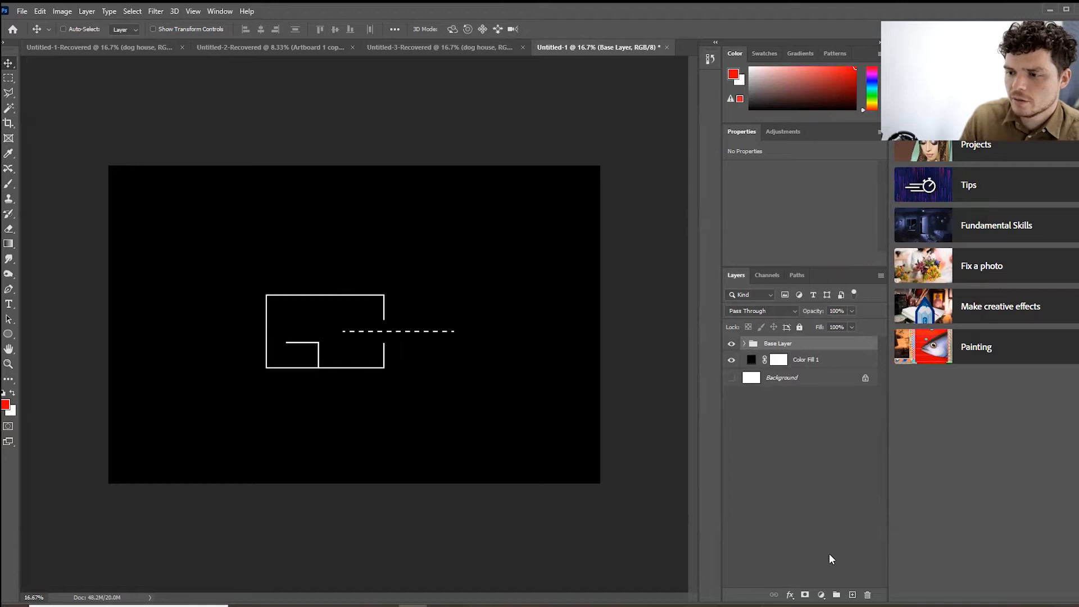
left_click(836, 594)
double_click(783, 344)
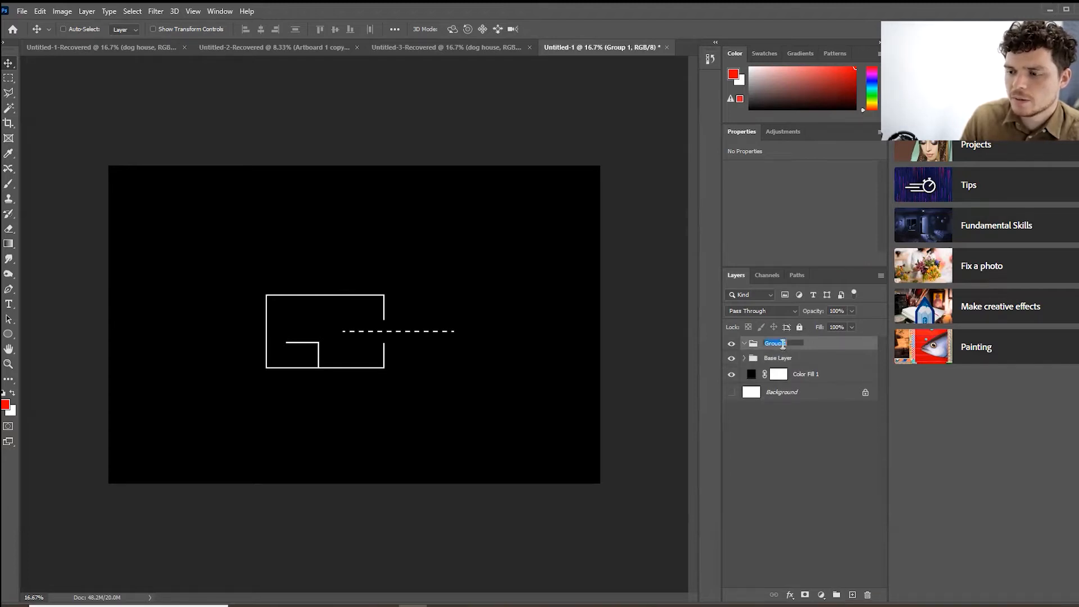
type("Floor Plan")
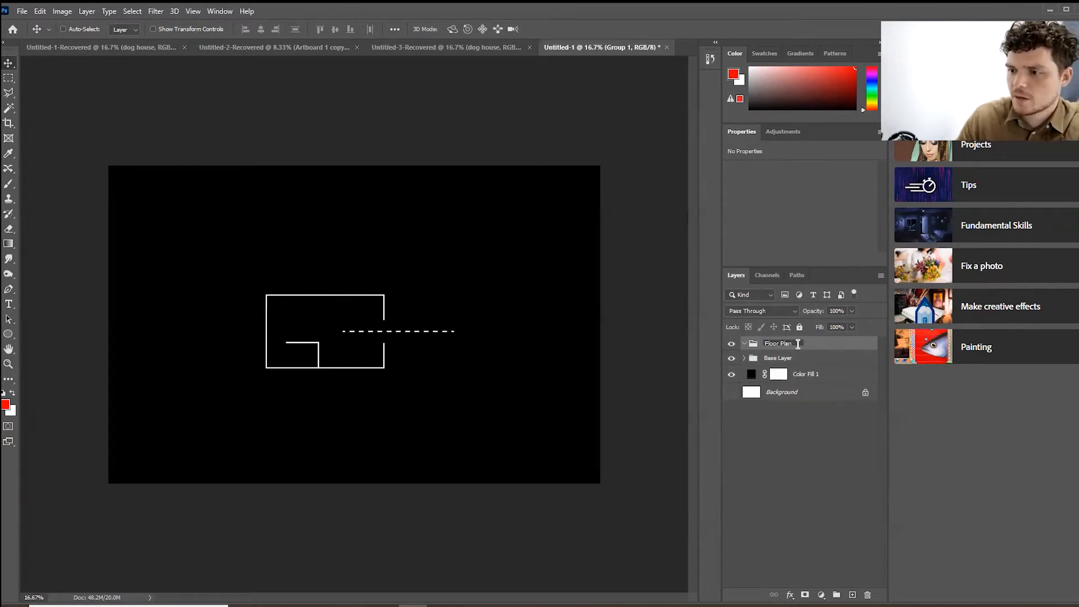
key("Return")
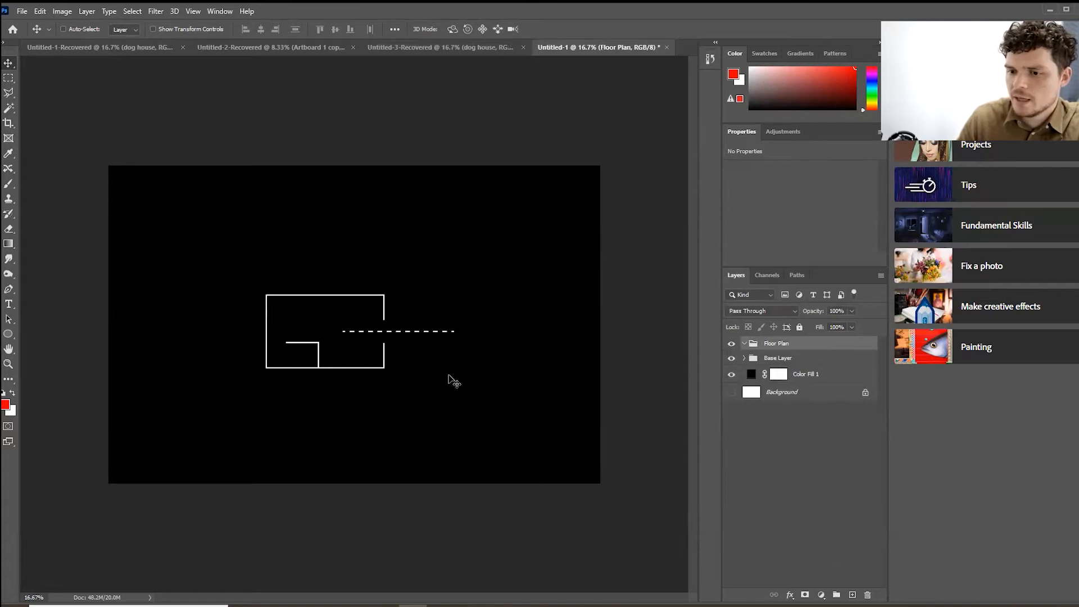
- Add a Solid Color fill layer in light pink (e7bcbc) inside the Floor Plan group
left_click(821, 595)
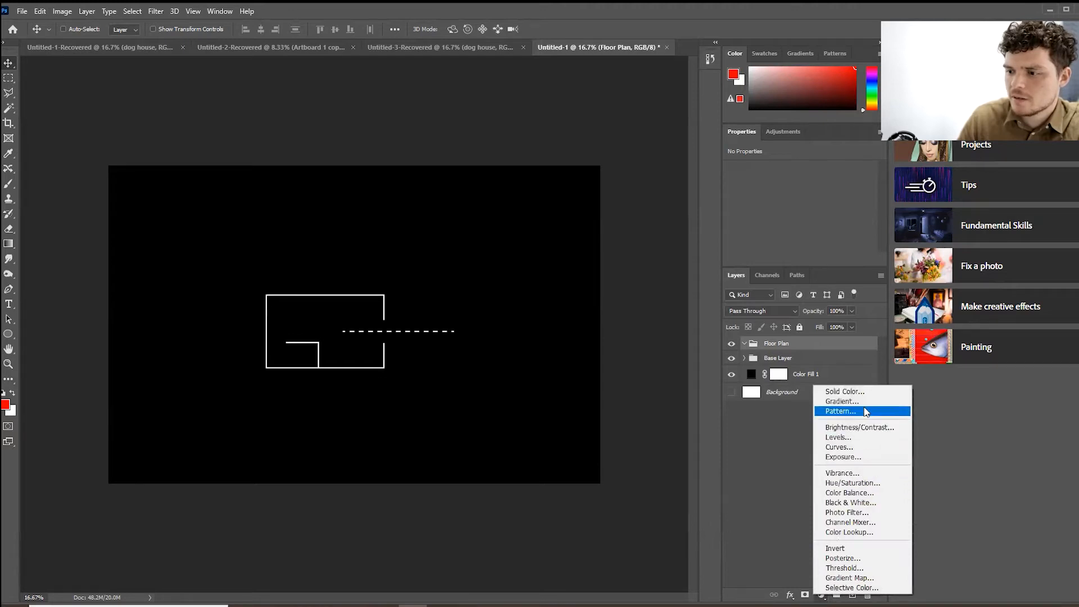
left_click(864, 393)
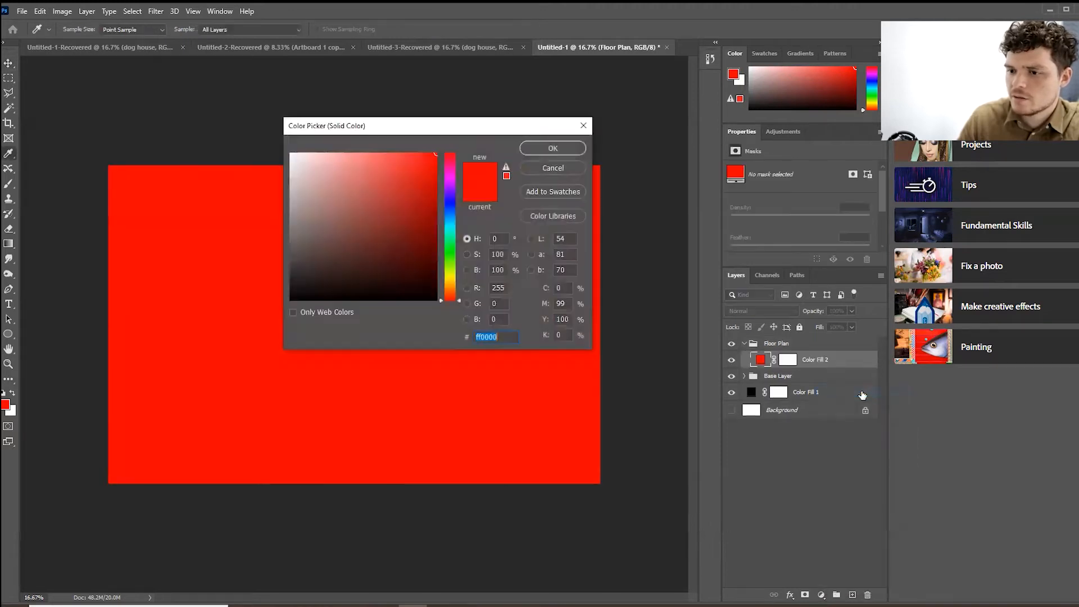
left_click_drag(325, 170, 317, 167)
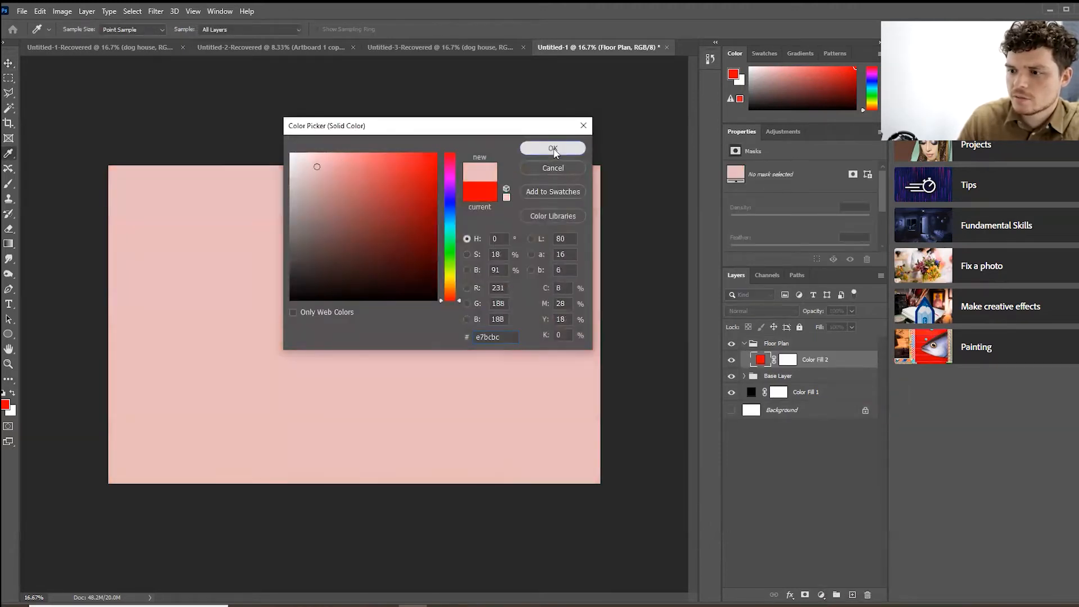
left_click(552, 150)
- Hide the Floor Plan group and make a rectangular marquee selection around the outer walls of the dog house plan
left_click(732, 343)
left_click(732, 344)
left_click(732, 344)
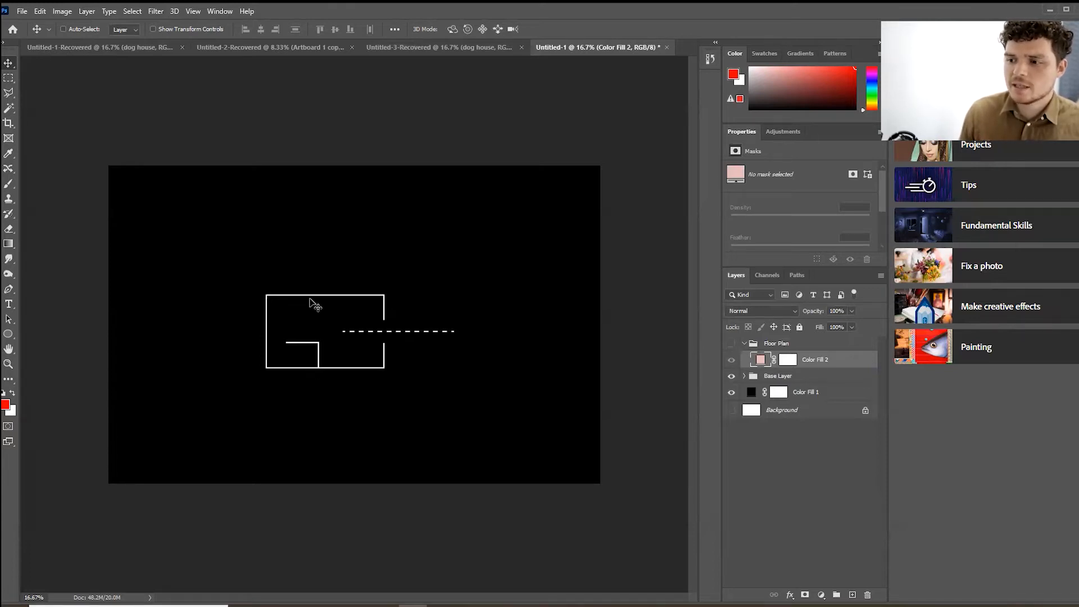
left_click(730, 343)
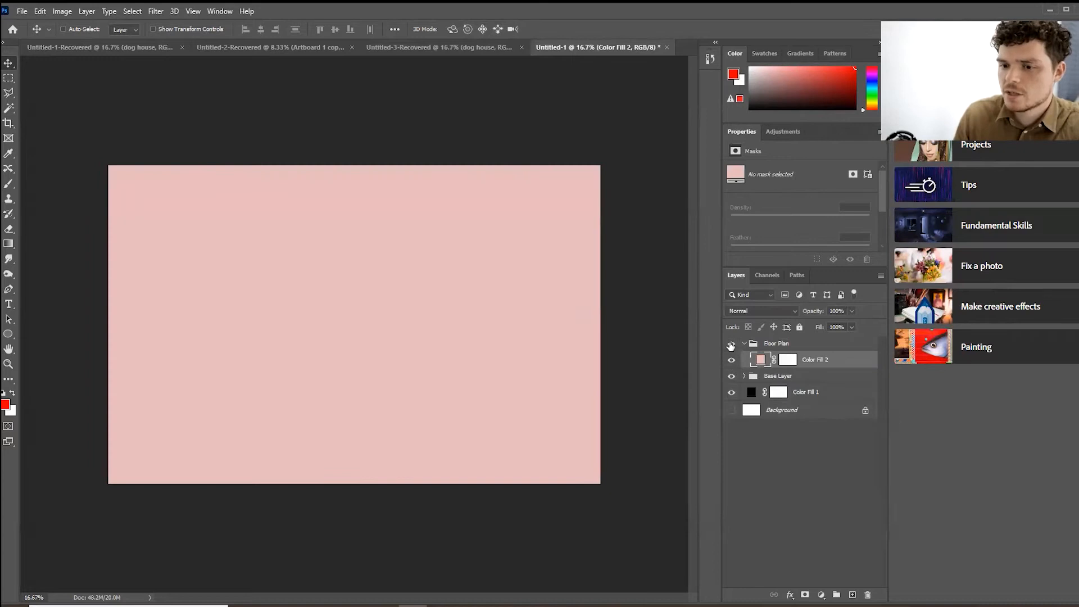
left_click(731, 343)
key("ctrl+plus")
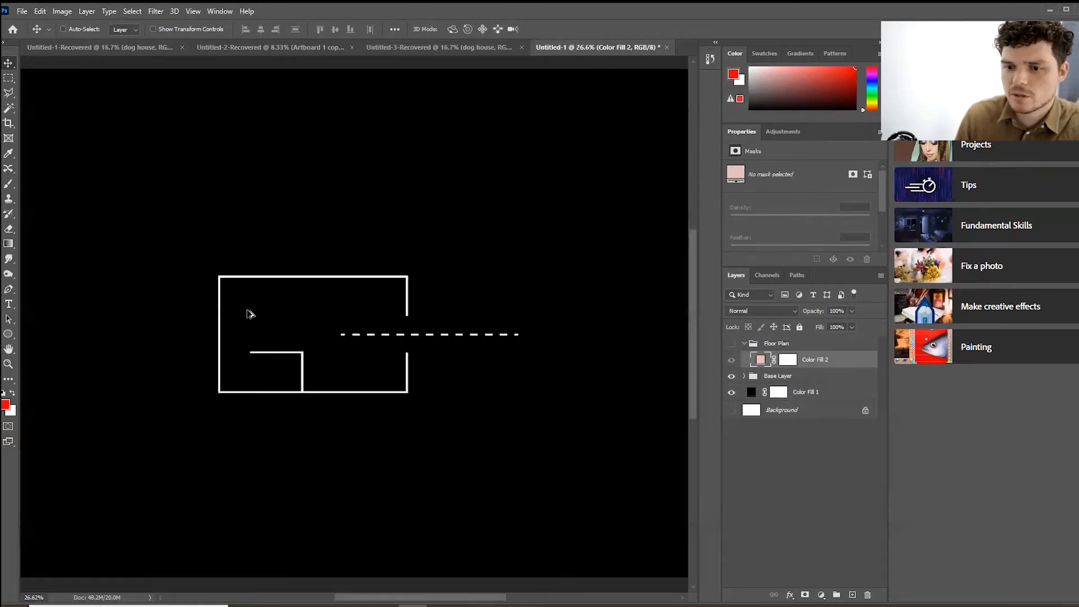
left_click(7, 78)
left_click_drag(205, 260, 479, 431)
- Show the Floor Plan group and give it a layer mask made from the rectangular selection
left_click(732, 344)
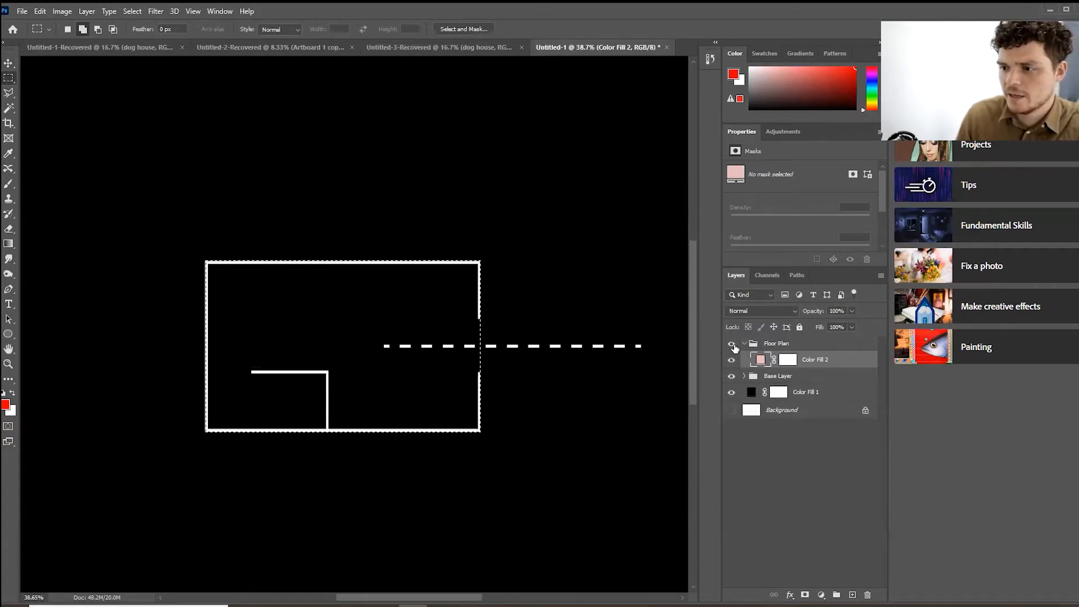
left_click(785, 343)
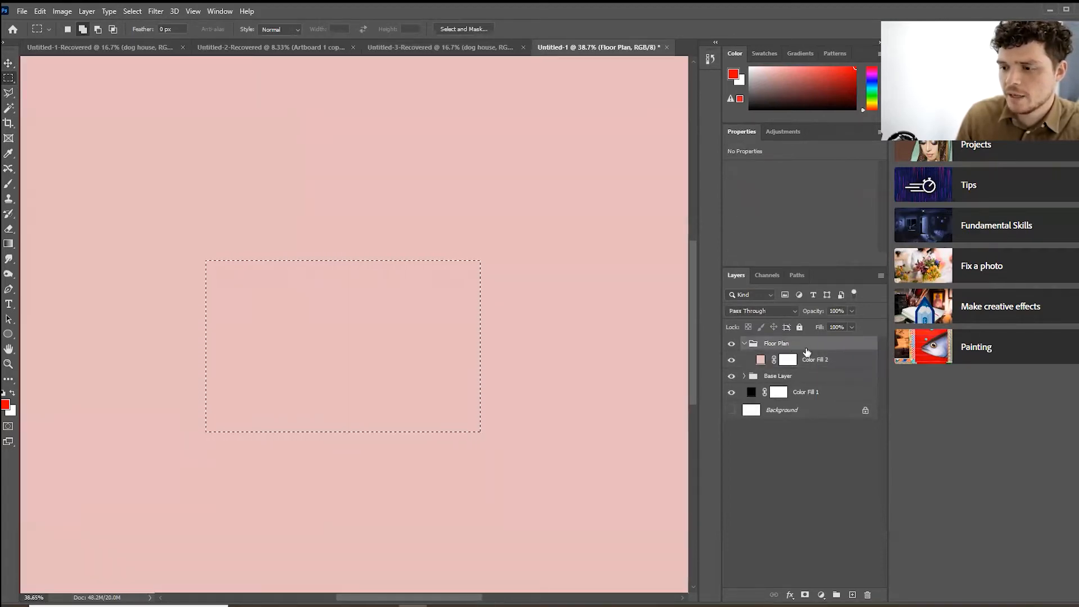
left_click(847, 363)
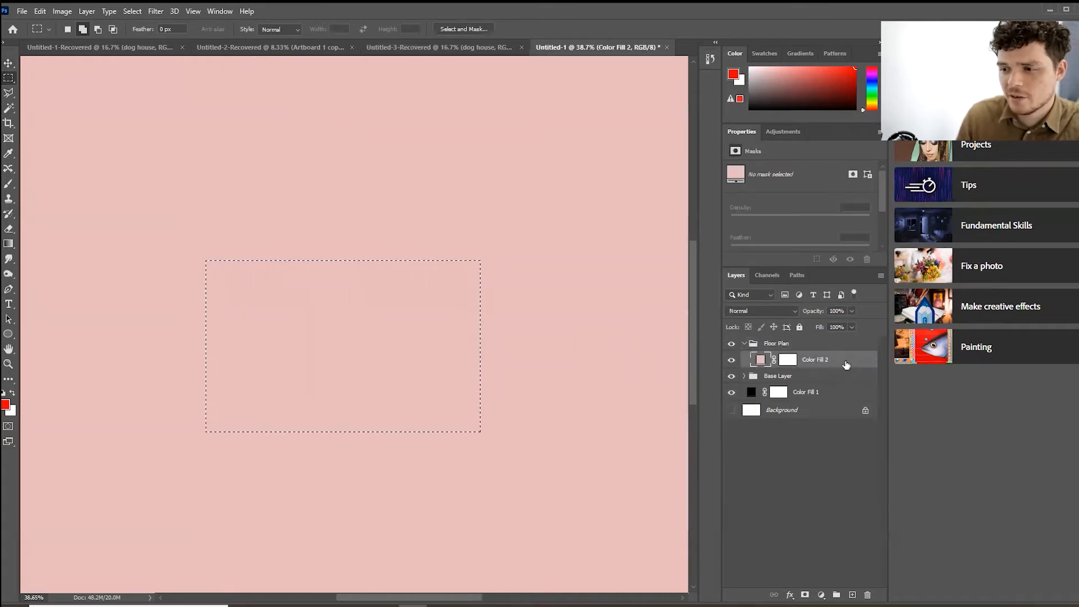
left_click(835, 346)
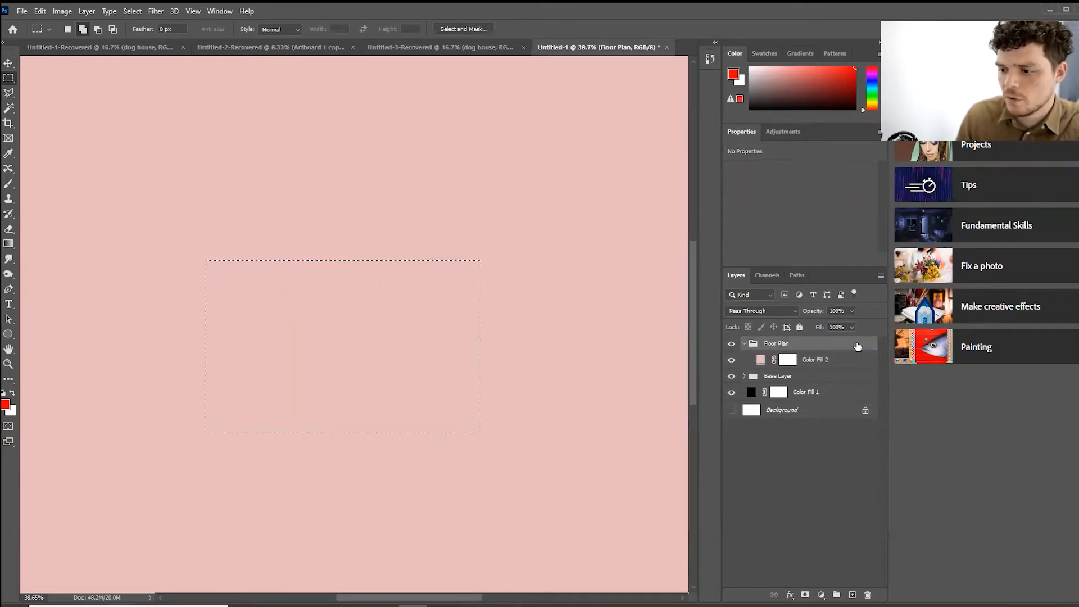
left_click(805, 595)
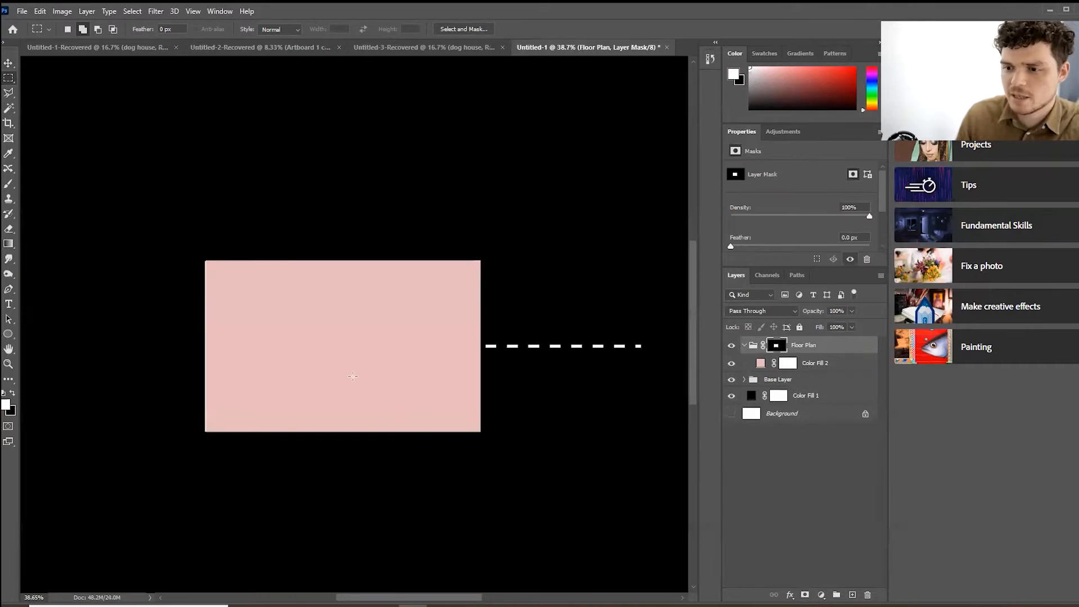
scroll(369, 392, "down", 2)
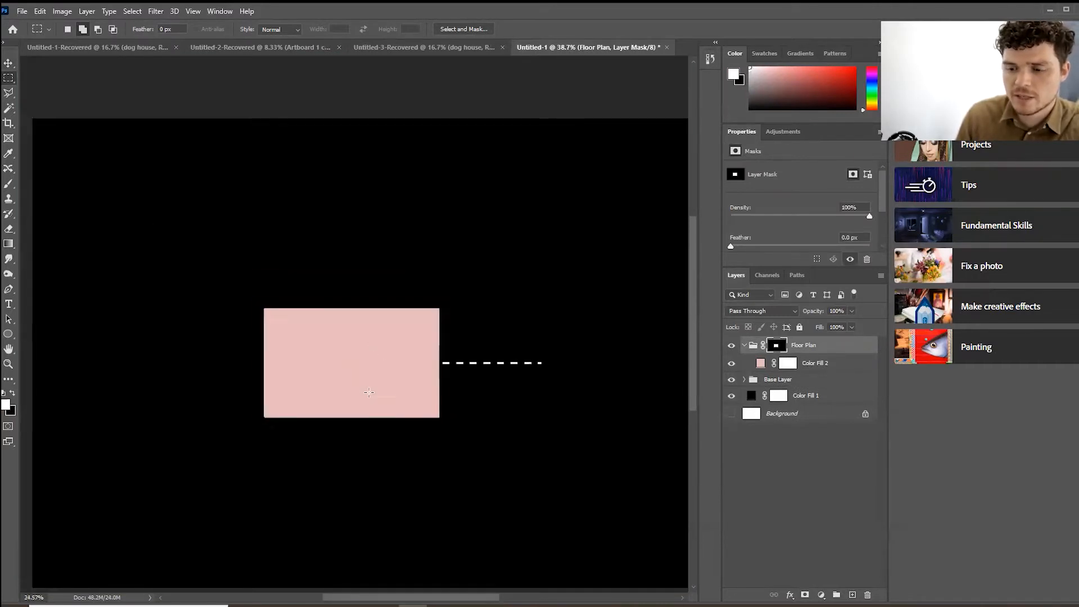
- With the Color Fill 2 layer hidden, marquee-select the floor area inside the outer walls and invert the selection
scroll(345, 372, "up", 3)
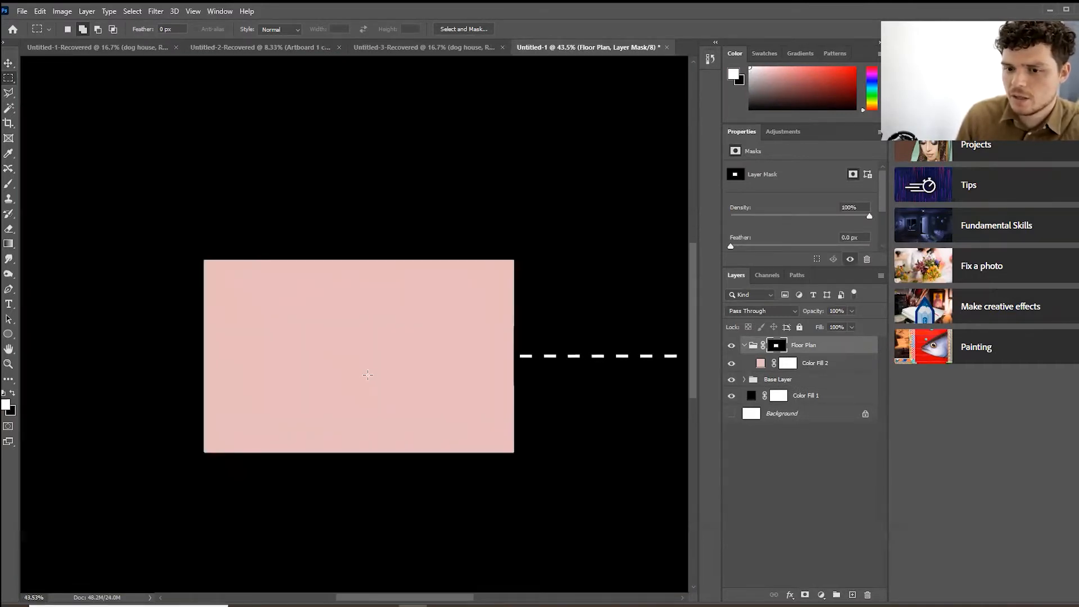
scroll(299, 330, "up", 2)
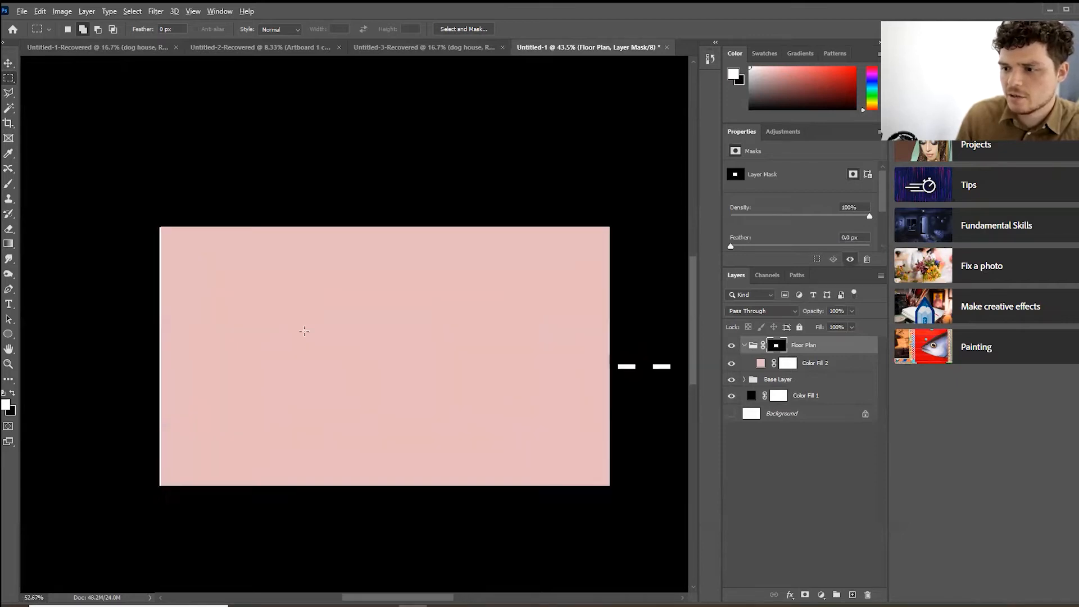
left_click(732, 364)
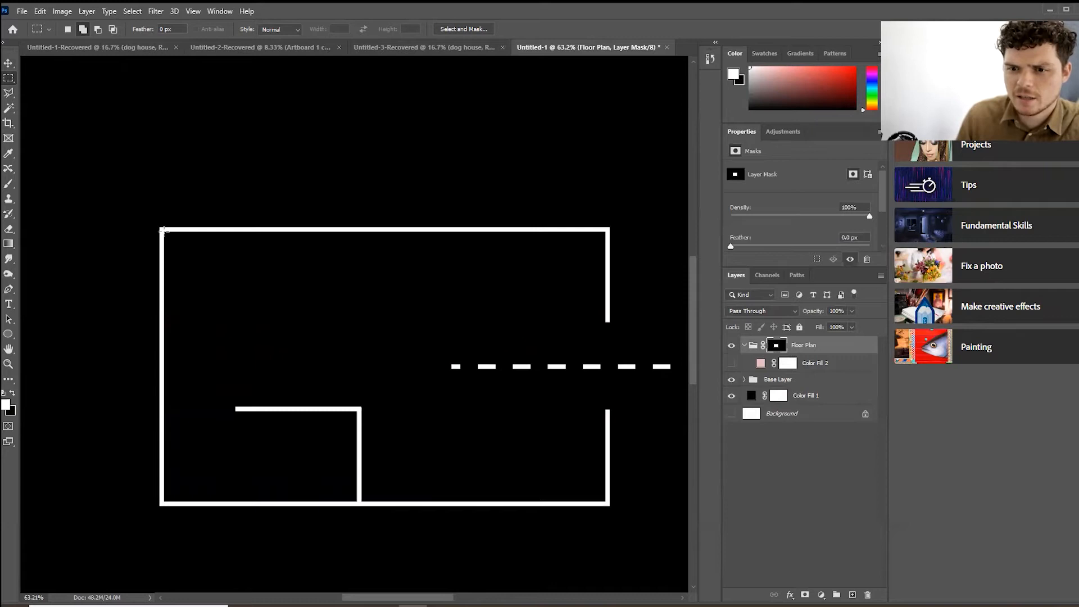
left_click_drag(162, 230, 607, 503)
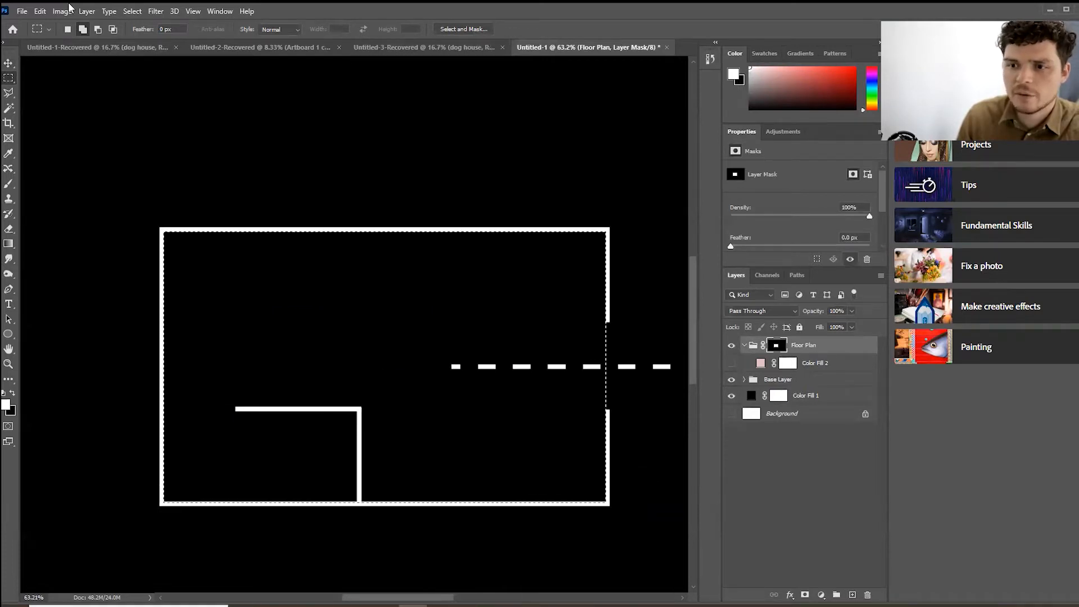
left_click(132, 11)
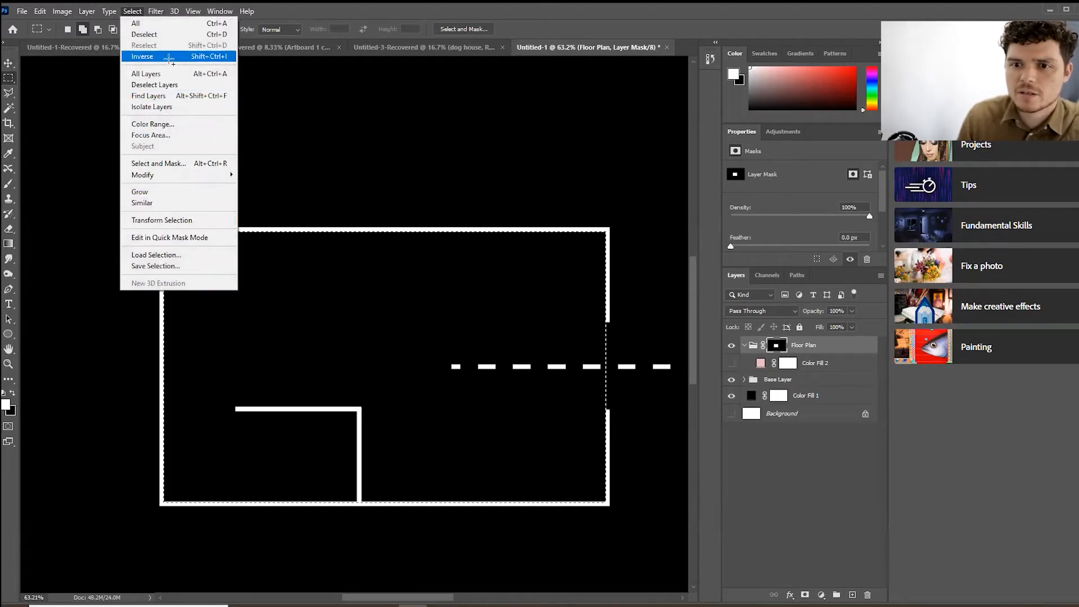
left_click(145, 57)
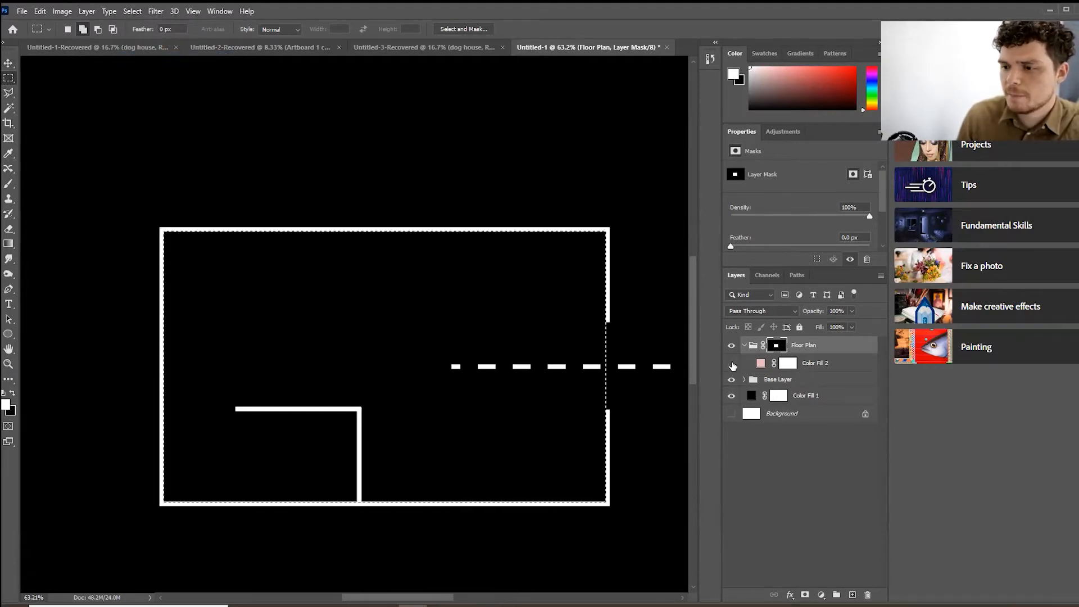
- Show the pink fill and brush black over the outer walls on the Floor Plan group's mask, clearing the selection when done
left_click(731, 365)
scroll(373, 328, "down", 2)
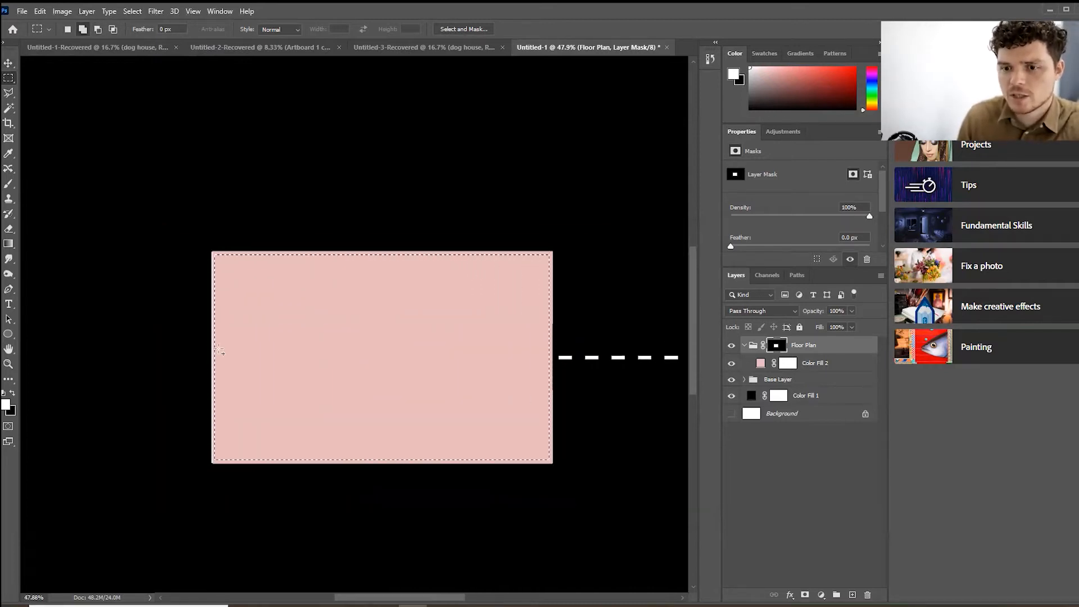
left_click(9, 184)
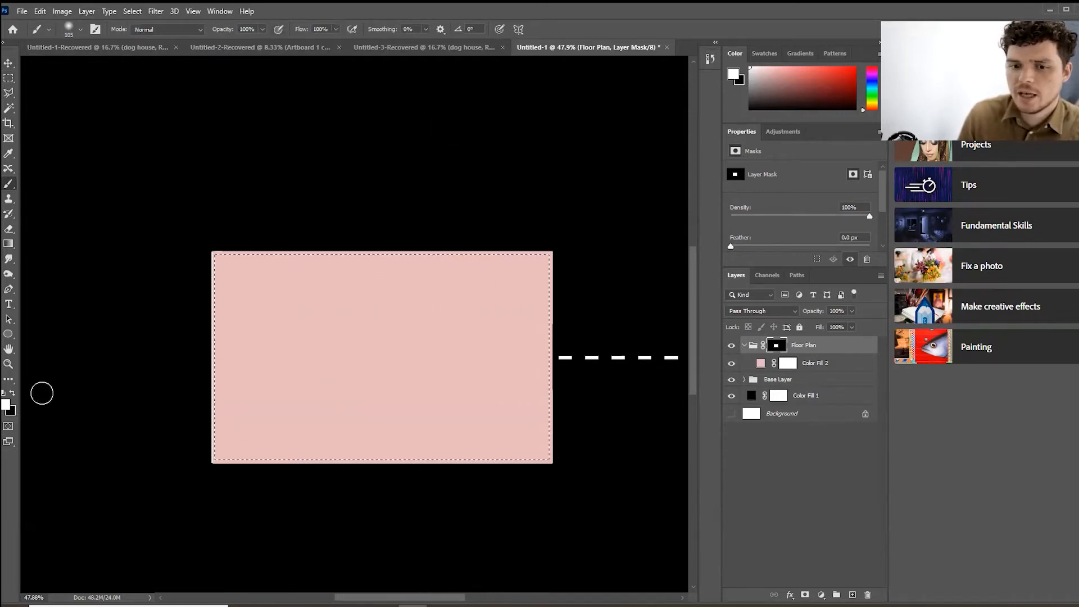
left_click(12, 393)
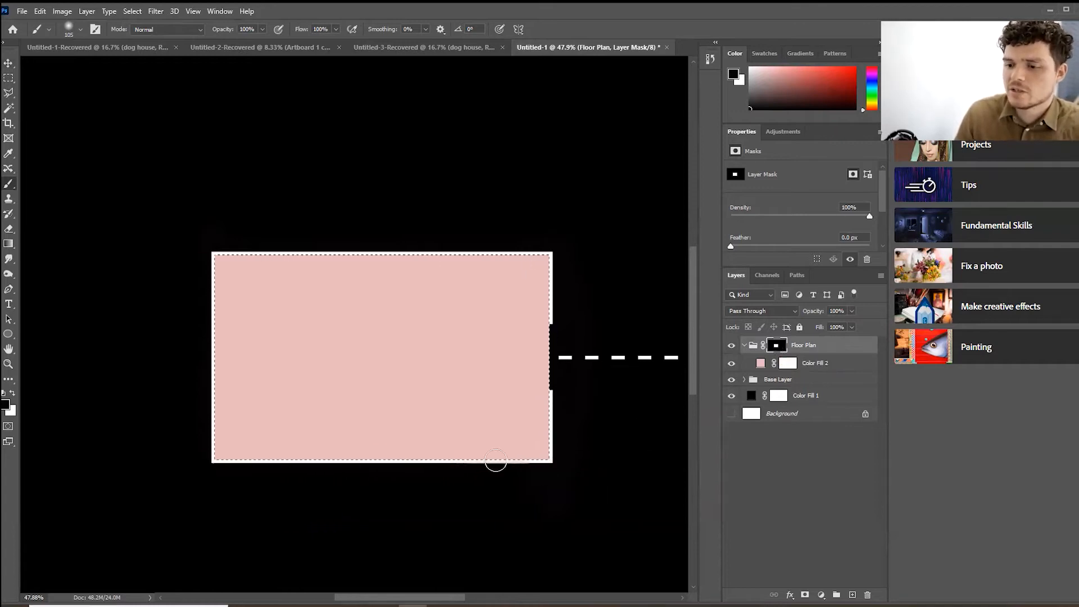
left_click(9, 79)
right_click(292, 256)
left_click(314, 264)
scroll(368, 381, "down", 2)
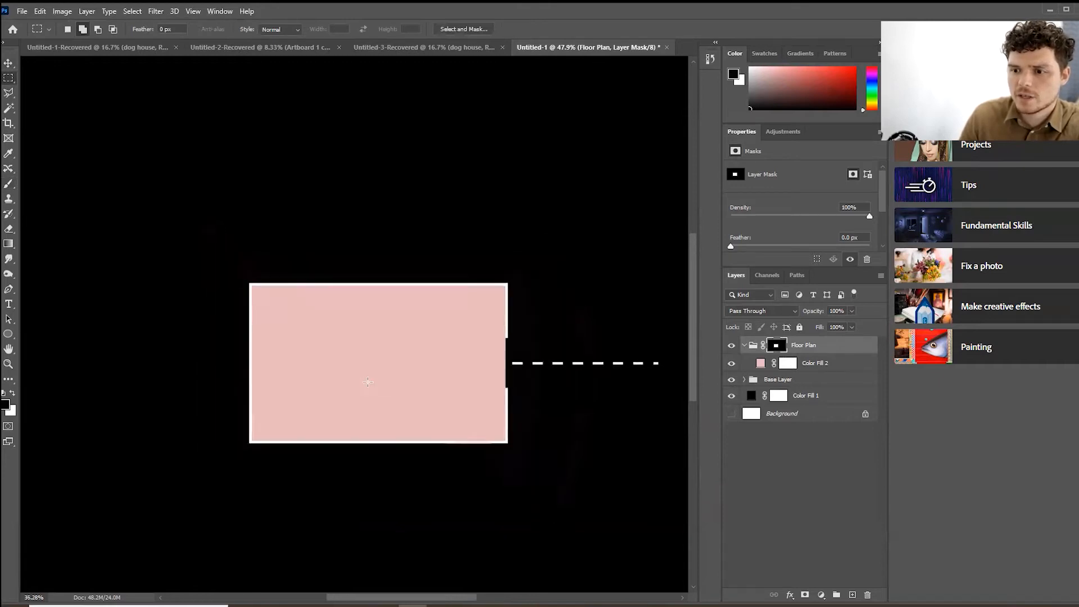
scroll(280, 269, "down", 1)
scroll(388, 365, "up", 3)
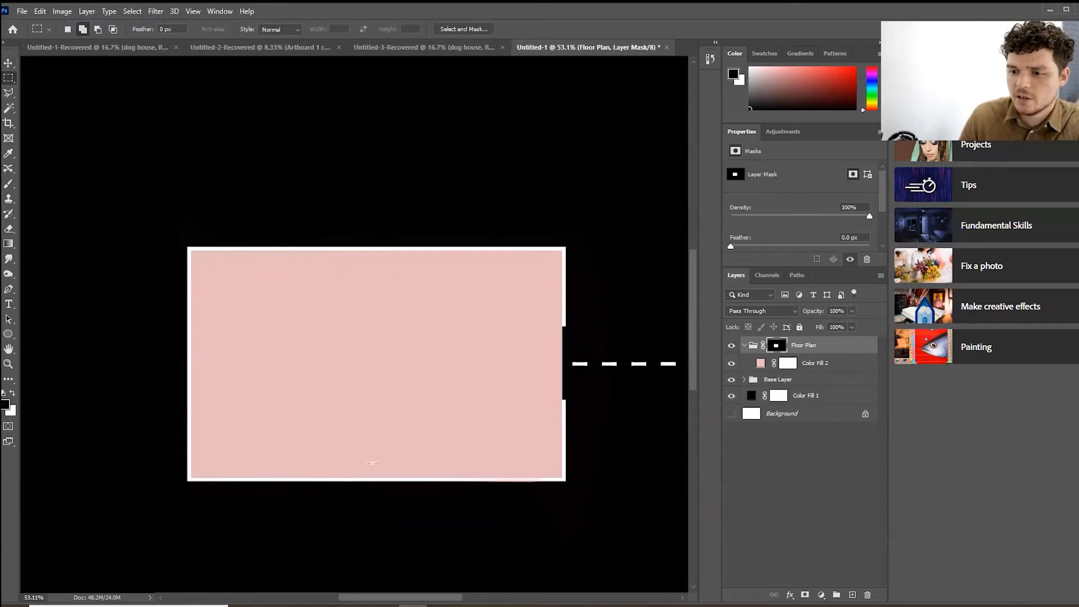
- Hide the pink fill and select the connected wall lines on the dog house layer with the Magic Wand
left_click(836, 364)
left_click(818, 348)
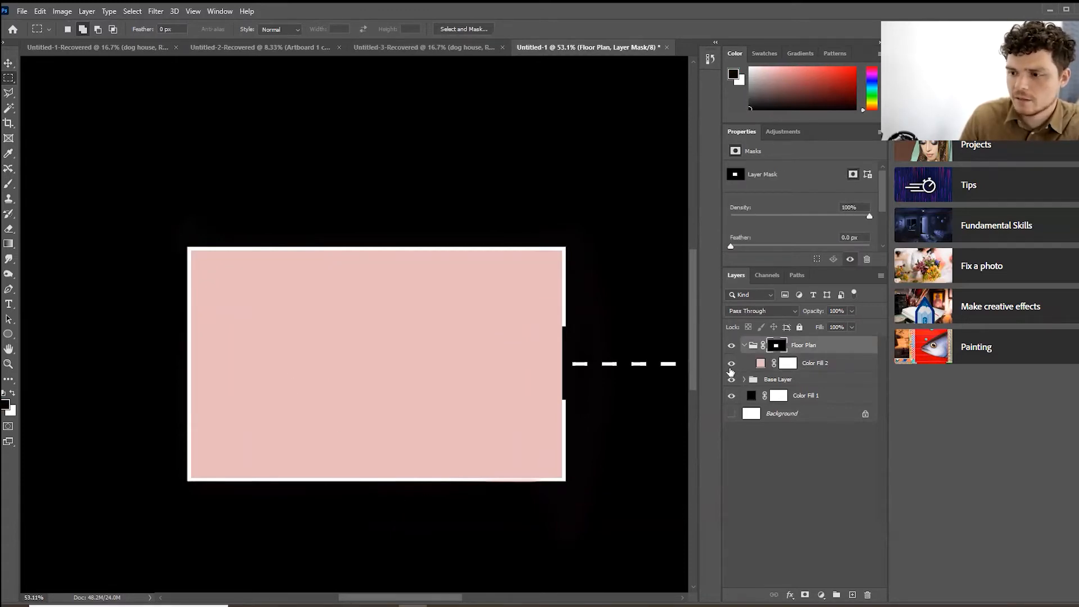
left_click(731, 363)
key("b")
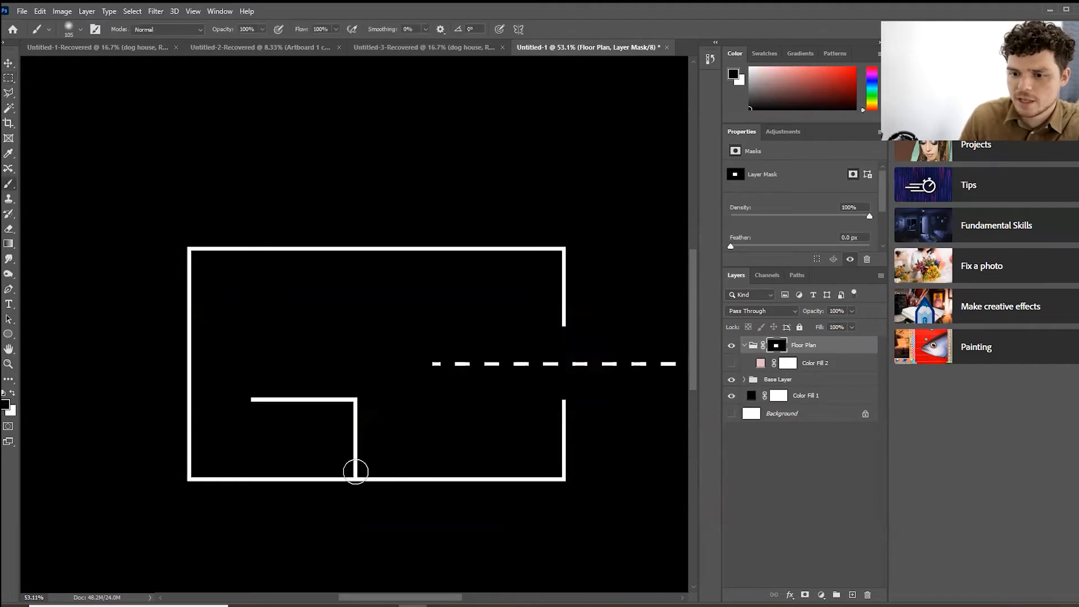
scroll(354, 479, "up", 5)
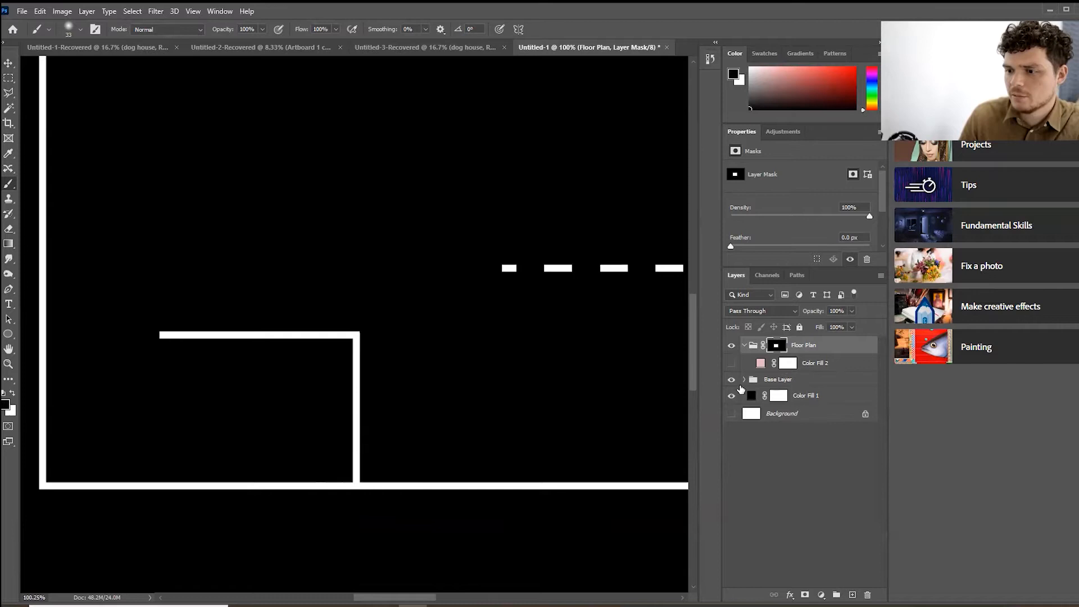
left_click(744, 379)
left_click(794, 395)
key("w")
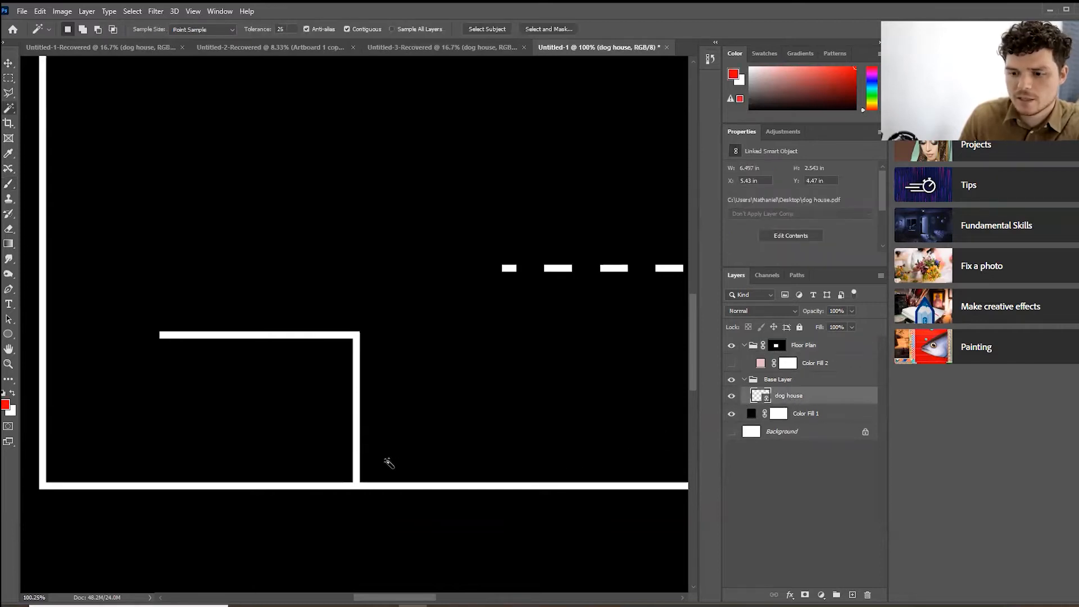
left_click(358, 478)
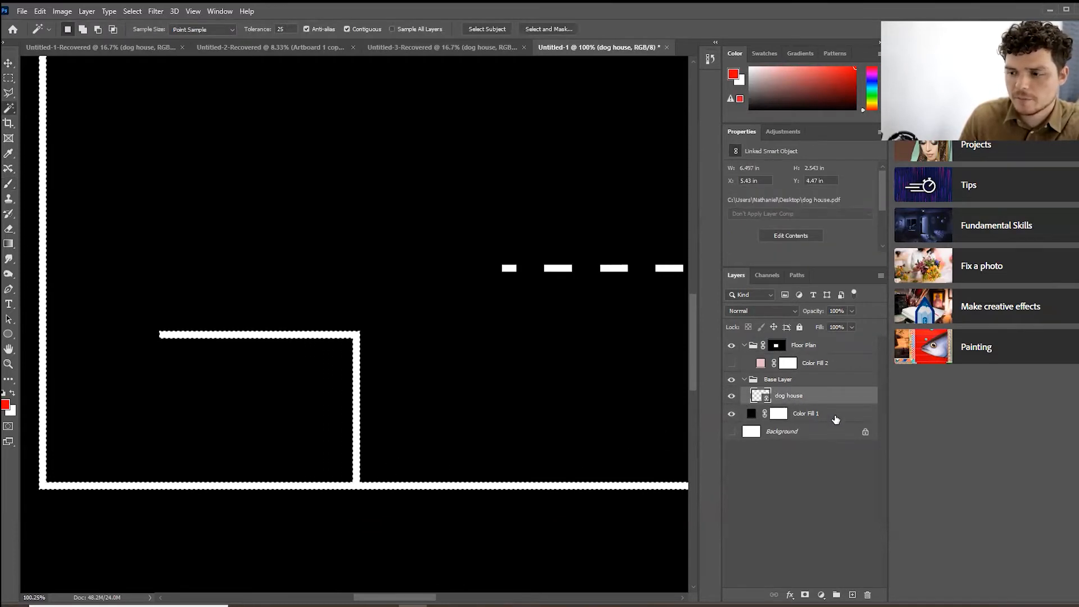
- Show the pink fill and brush black inside the wall selection on the Floor Plan group's mask, clearing the selection when done
left_click(760, 363)
left_click(777, 346)
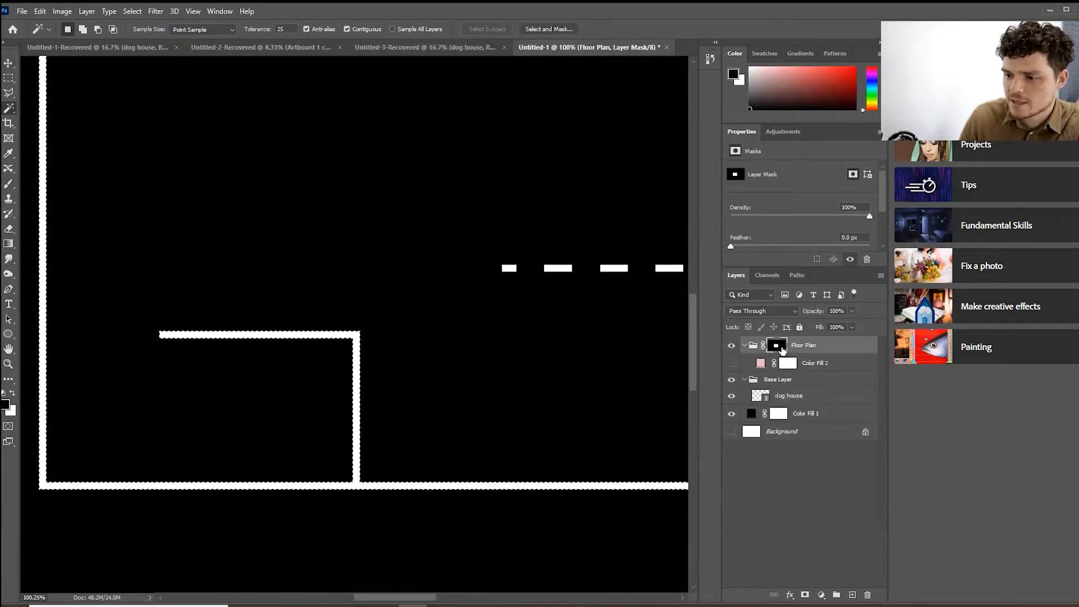
scroll(392, 436, "down", 3)
key("b")
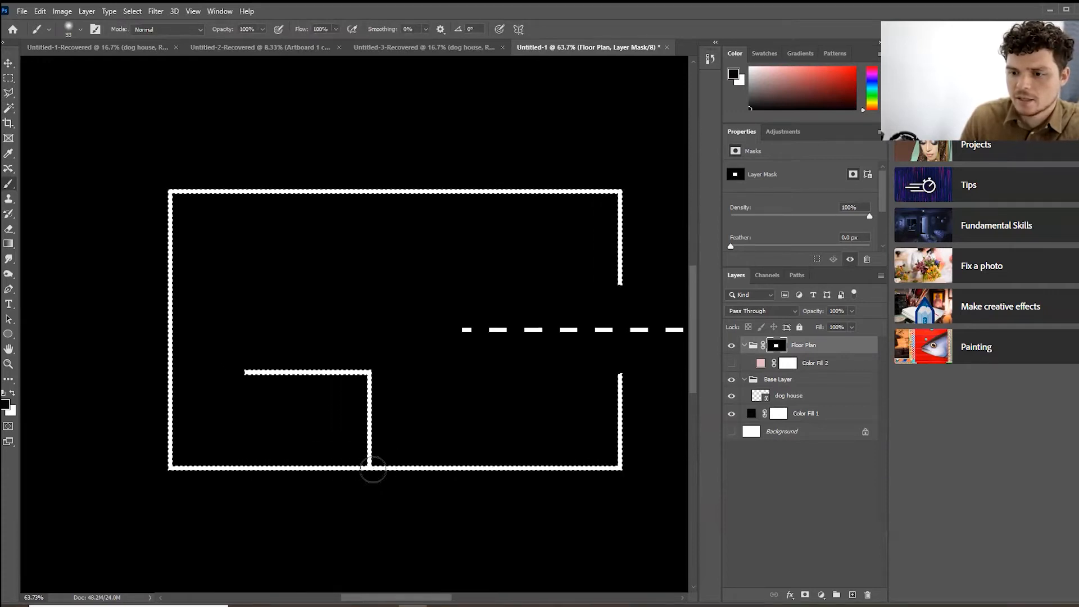
left_click(732, 364)
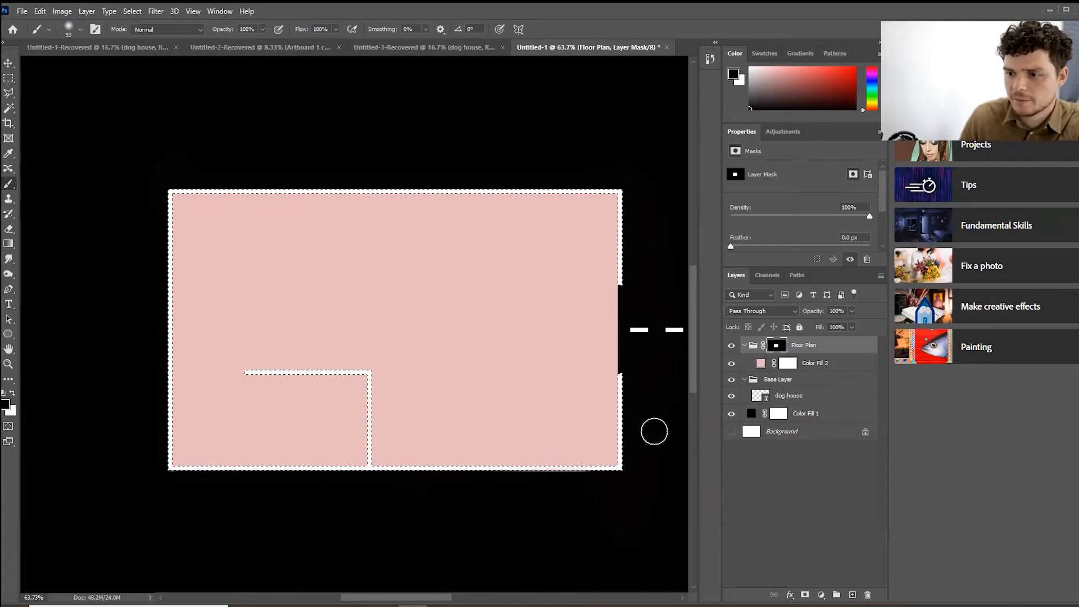
key("ctrl+d")
left_click(8, 78)
key("ctrl+shift+d")
right_click(337, 248)
left_click(348, 253)
scroll(332, 357, "down", 3)
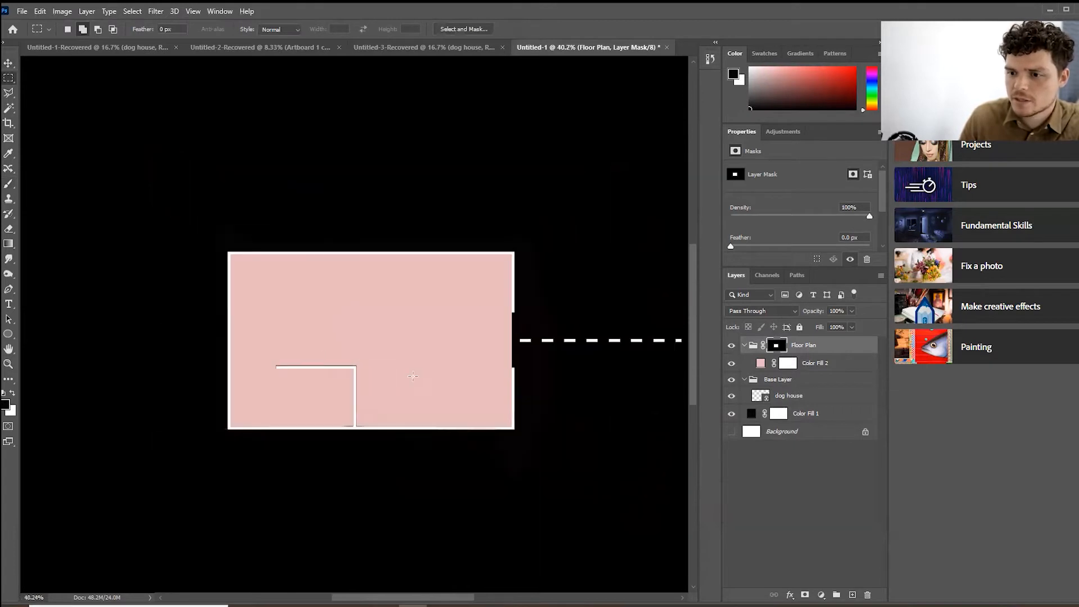
scroll(382, 316, "up", 1)
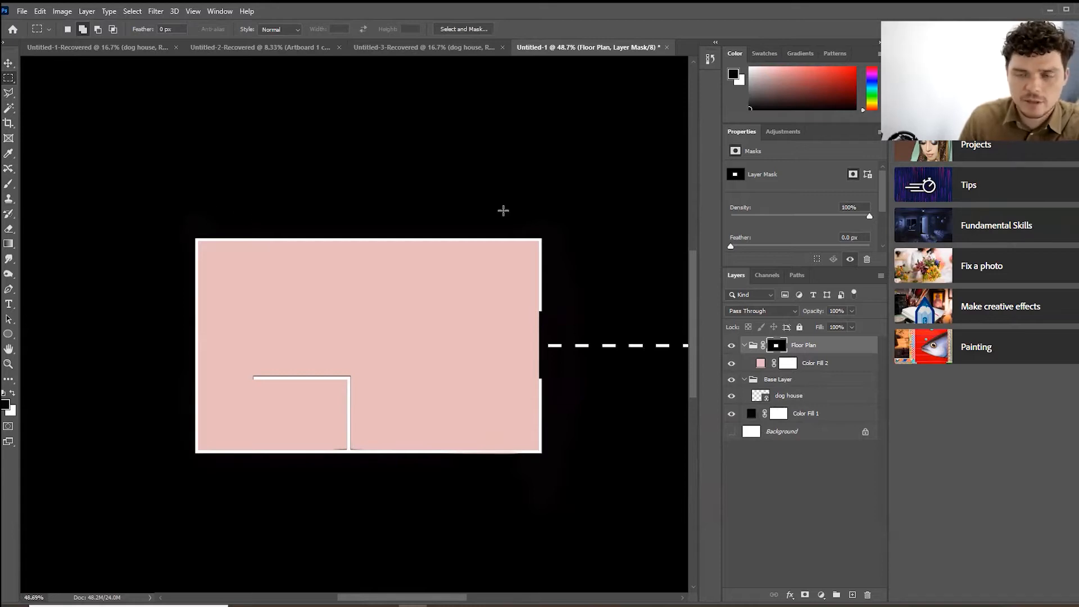
- Lower the opacity of the Color Fill 2 layer to 30%
left_click(730, 363)
left_click(731, 363)
left_click(826, 363)
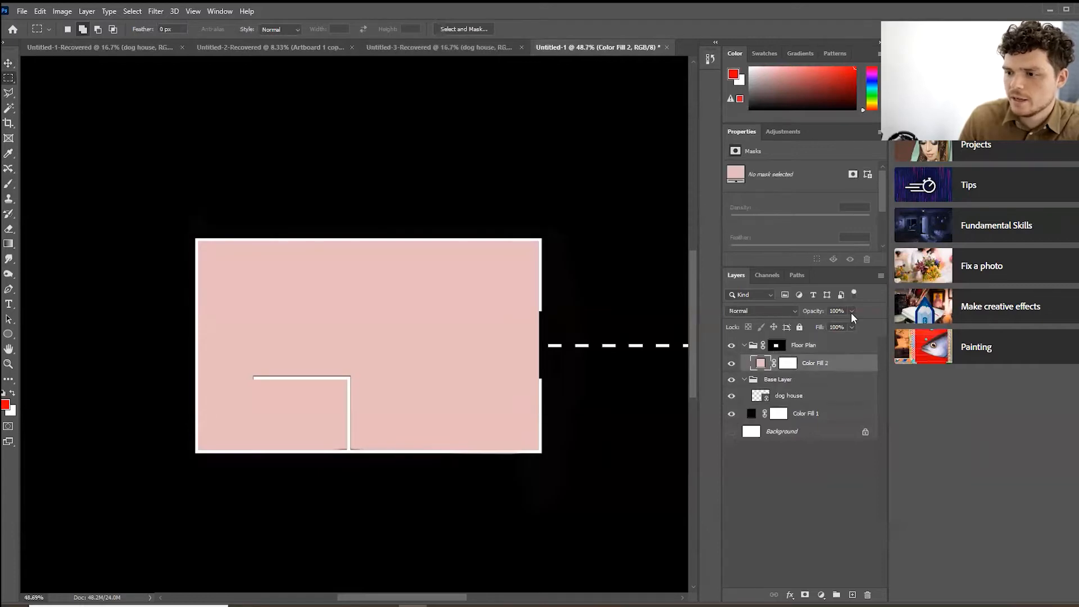
left_click_drag(816, 325, 812, 324)
scroll(245, 376, "down", 5)
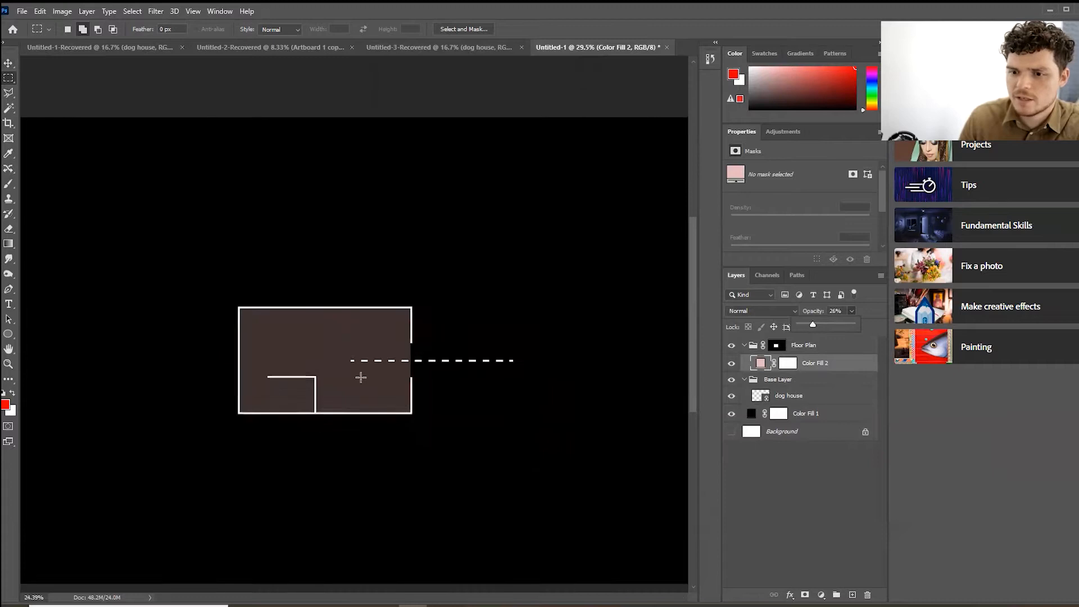
scroll(317, 321, "up", 5)
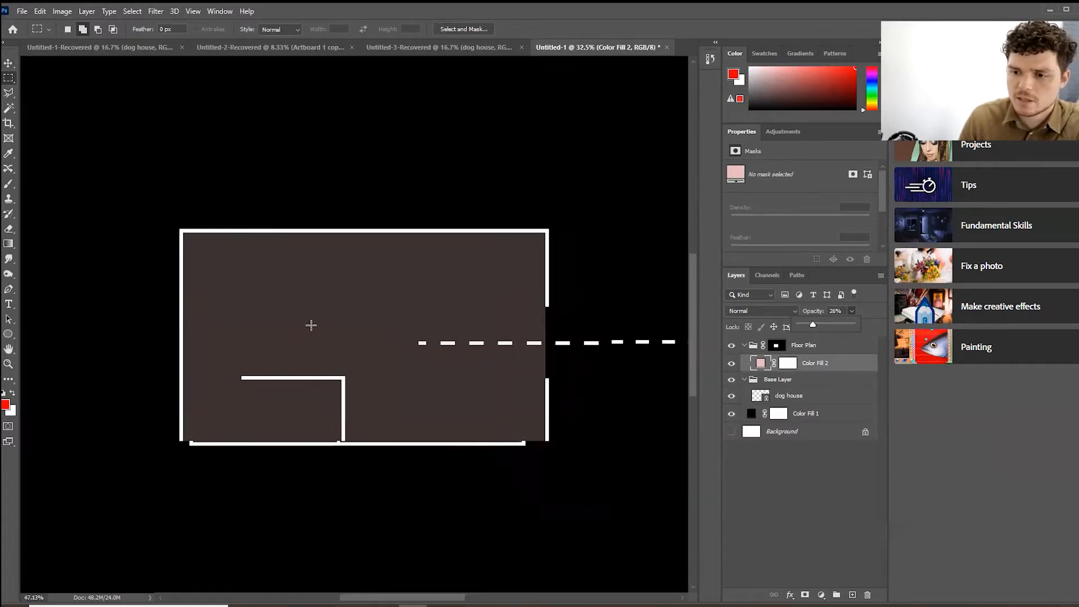
left_click_drag(819, 324, 897, 324)
mouse_move(825, 326)
left_mouse_down()
mouse_move(787, 322)
mouse_move(806, 326)
left_mouse_up()
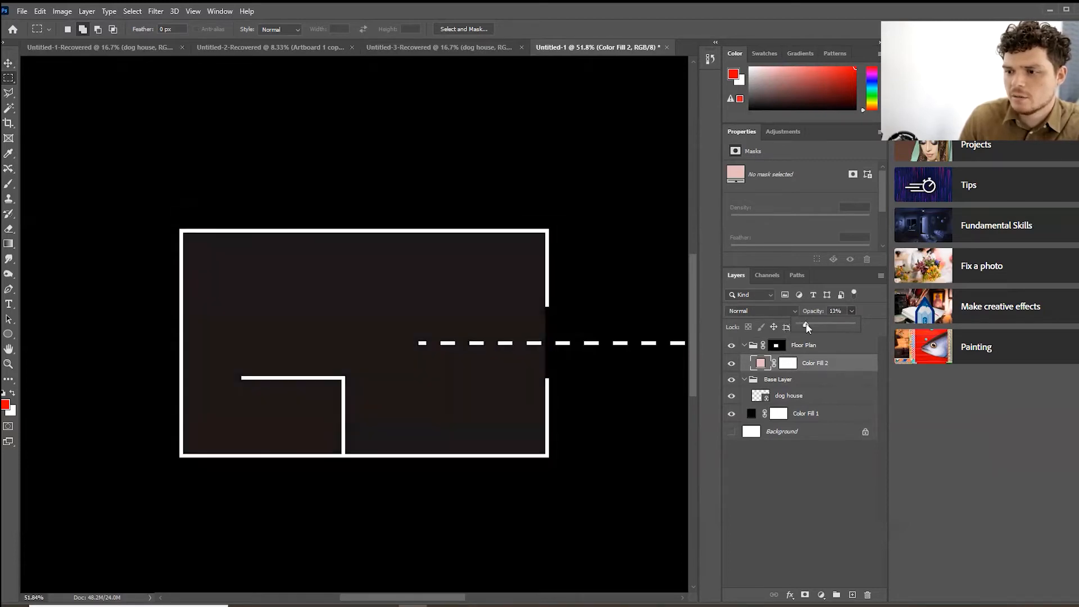
scroll(400, 335, "down", 4)
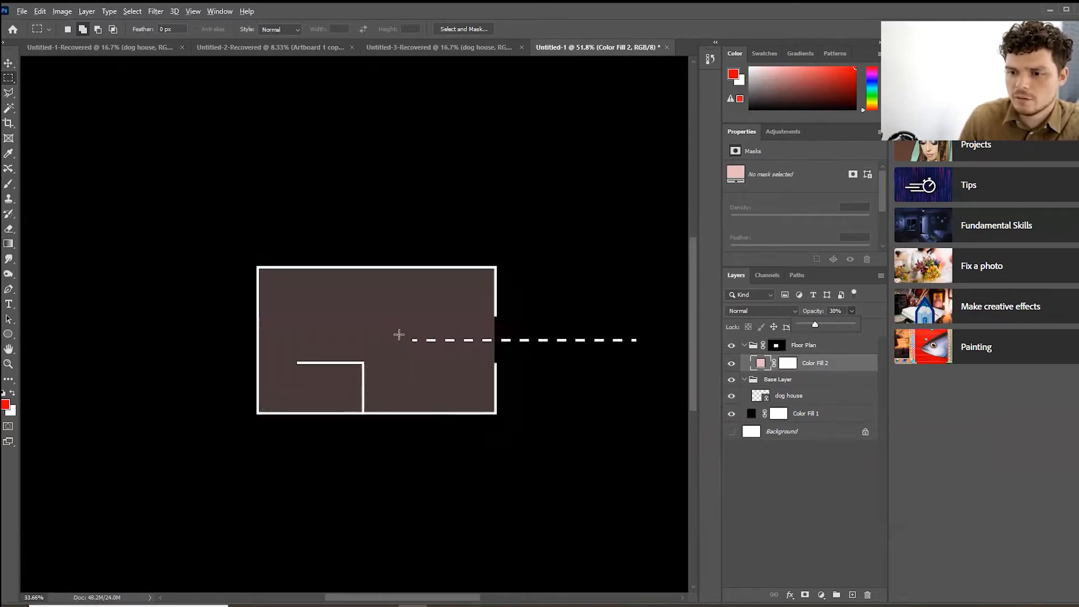
scroll(345, 377, "up", 2)
scroll(344, 377, "up", 5)
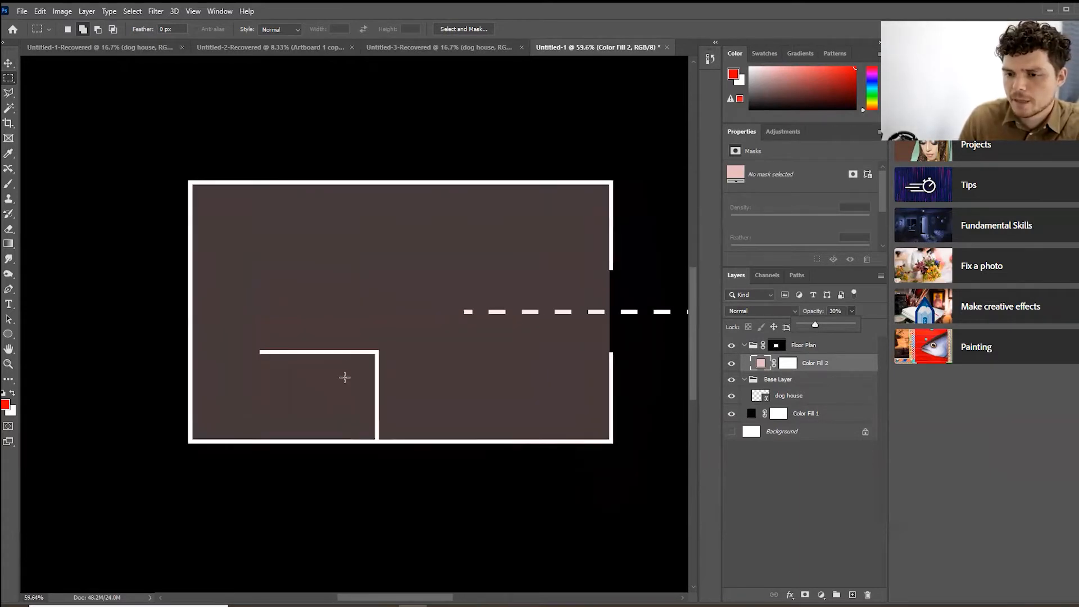
- Collapse the Floor Plan and Base Layer groups and create a new group named "Shadow" above them
left_click(745, 345)
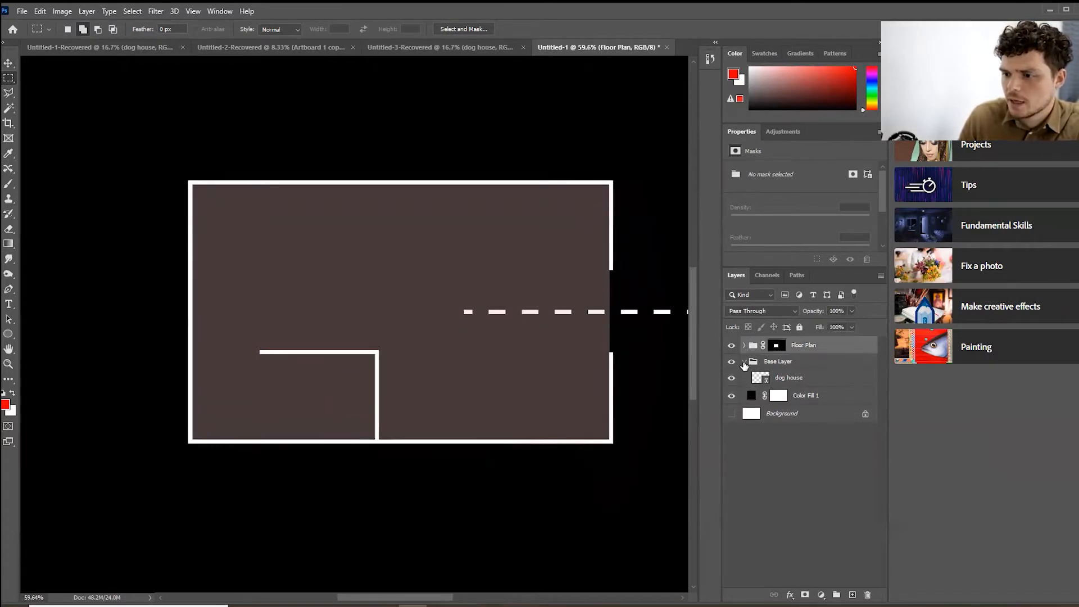
left_click(744, 362)
left_click(836, 595)
double_click(785, 344)
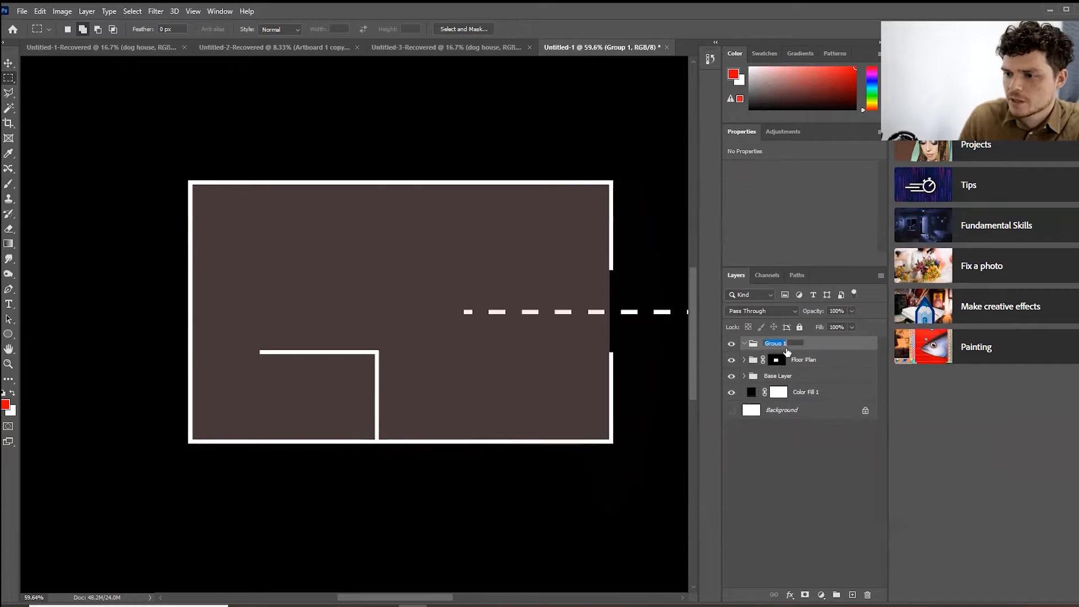
type("Shadow")
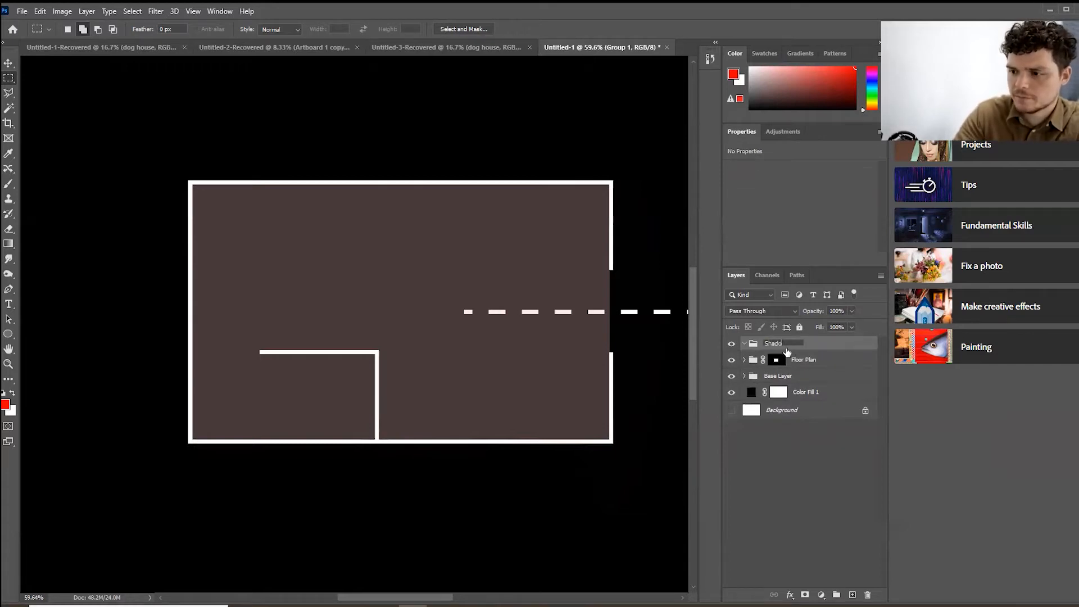
key("Return")
left_click(744, 345)
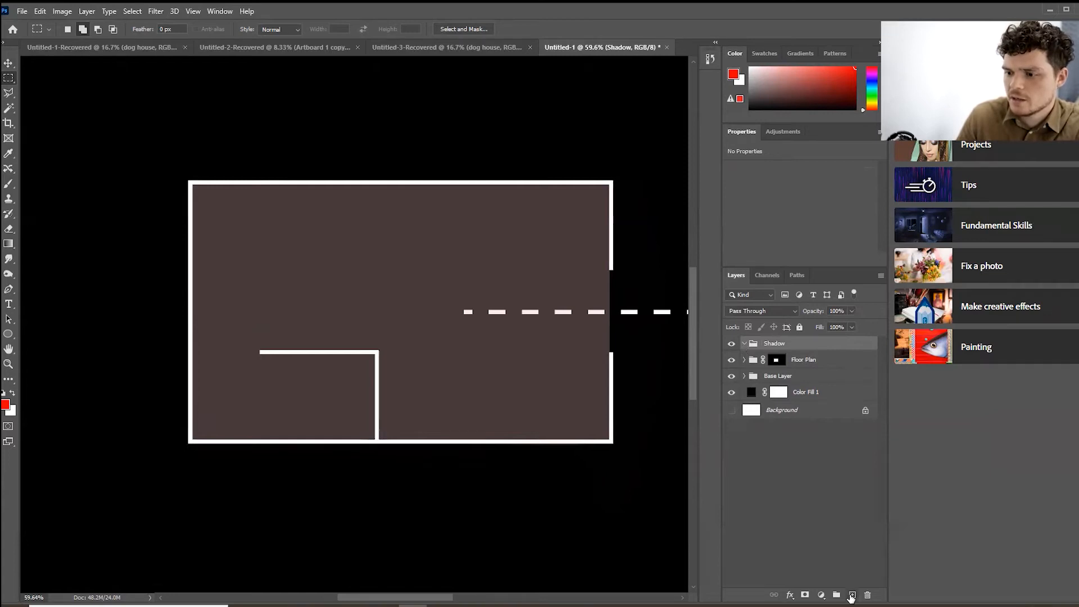
- Add an empty layer inside the Shadow group and set the Brush foreground color to near-black (030303)
left_click(852, 595)
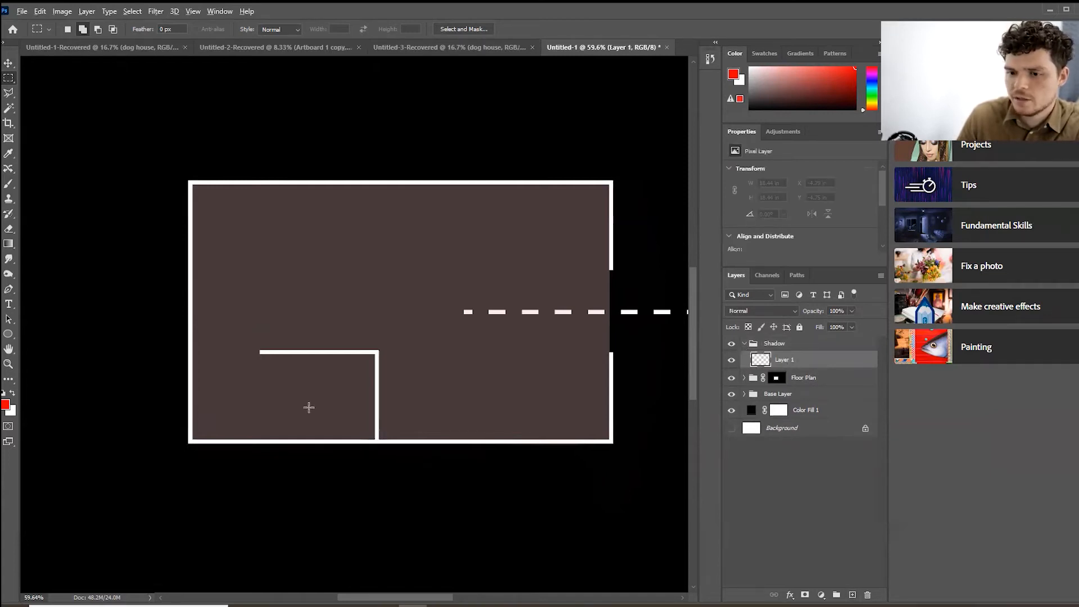
scroll(308, 407, "down", 2)
key("b")
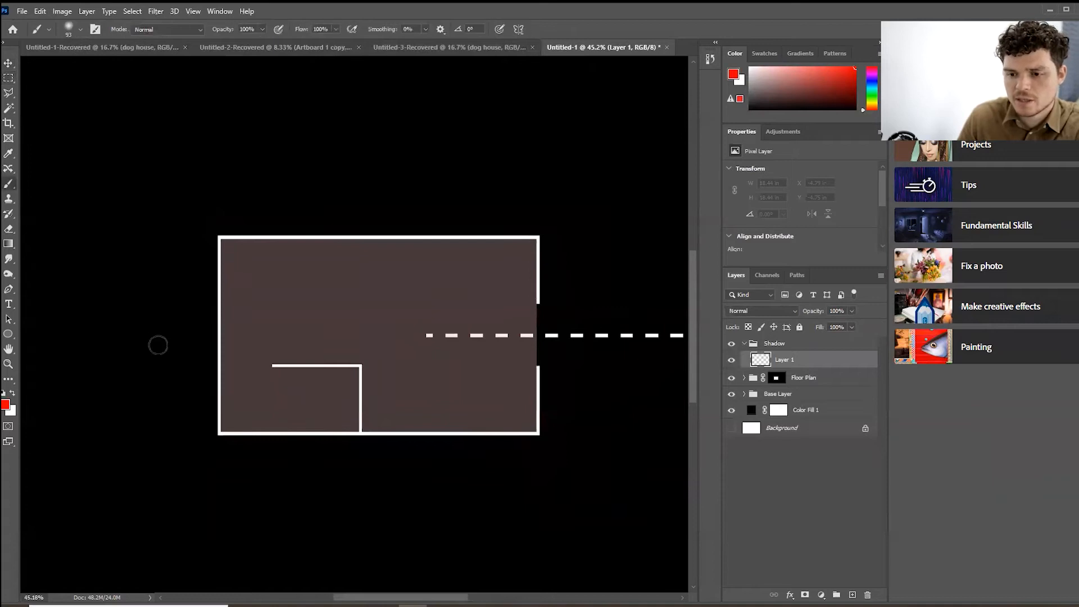
left_click(5, 404)
left_click_drag(296, 204, 265, 318)
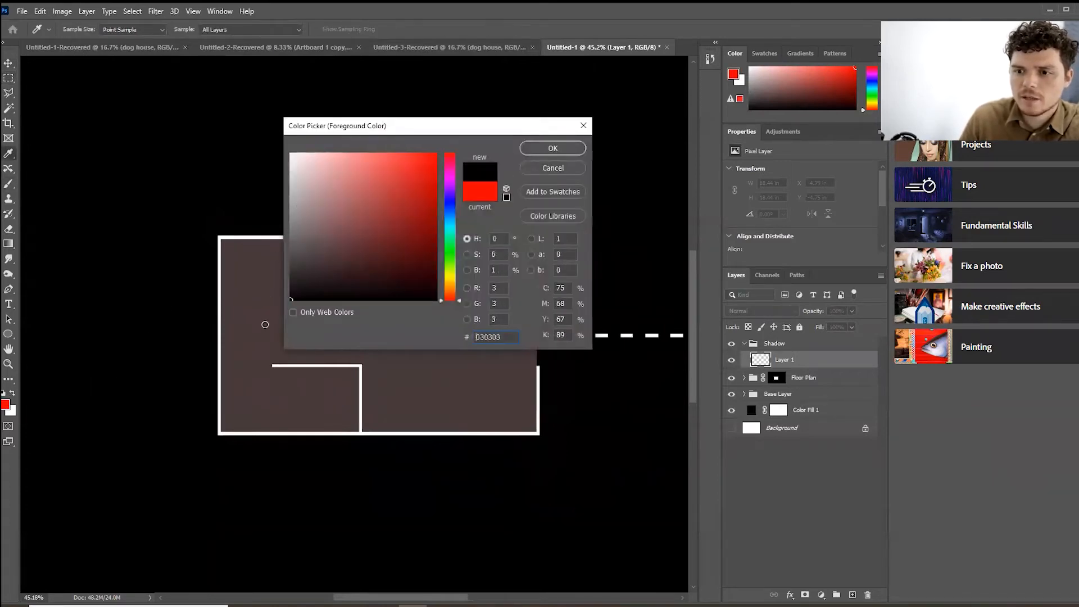
left_click(552, 148)
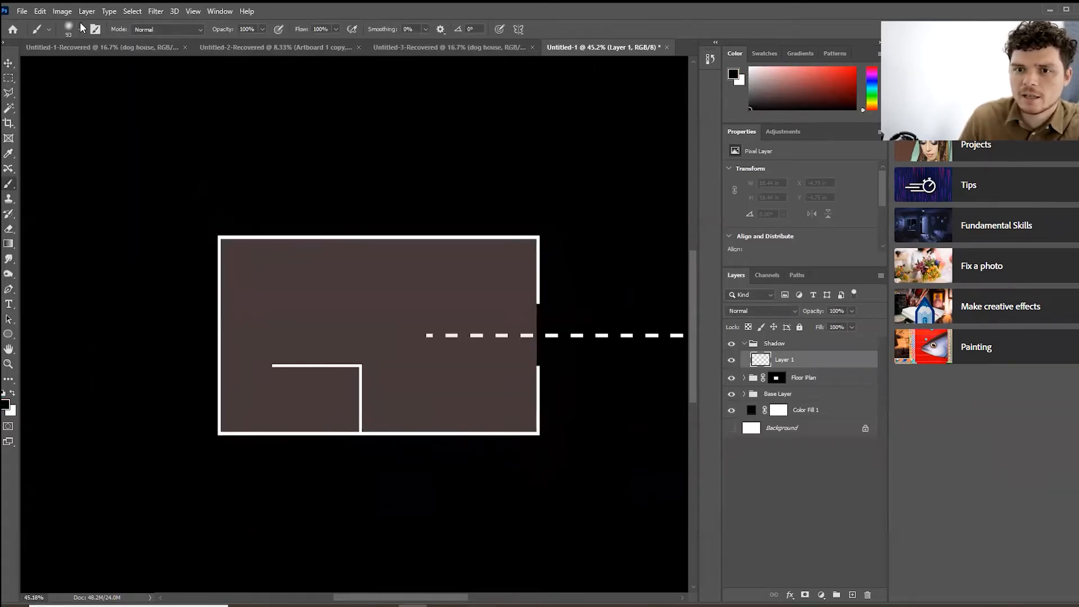
- Set the Brush foreground color to pure red (ff0000)
left_click(81, 25)
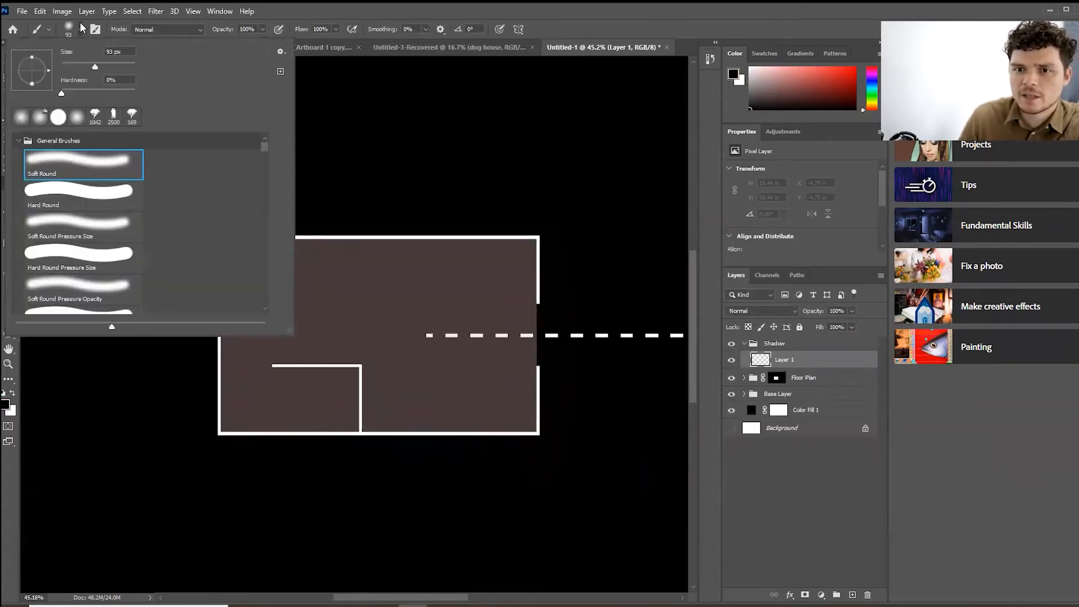
left_click(81, 31)
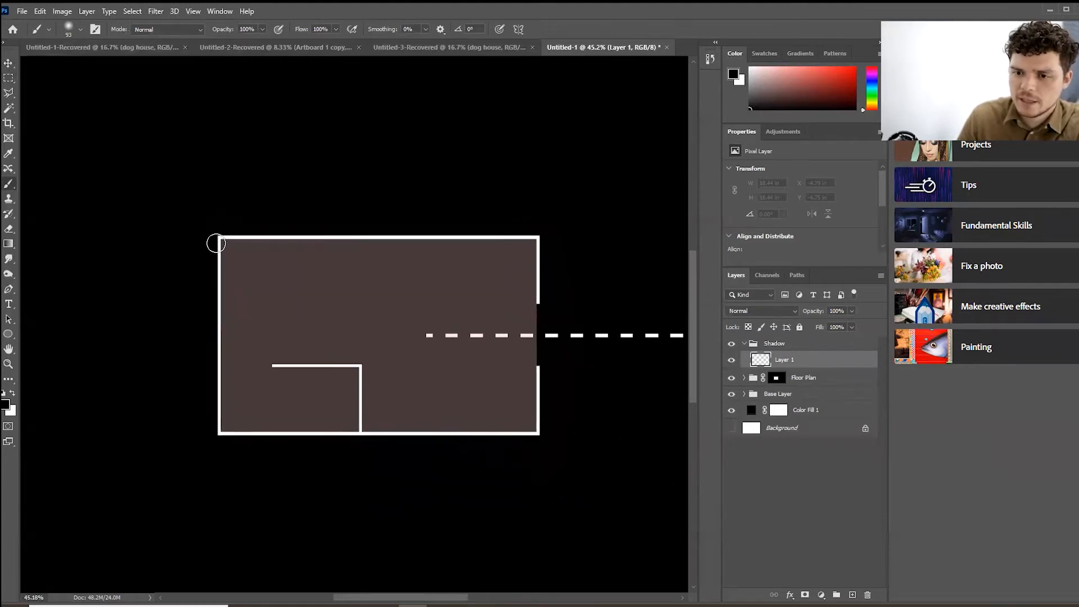
scroll(222, 341, "down", 4)
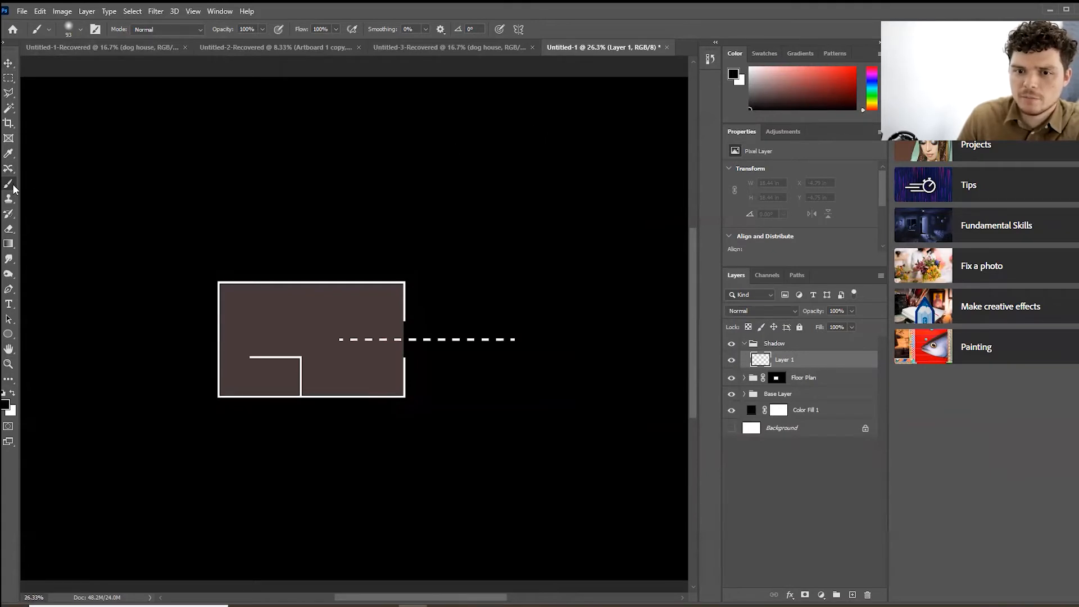
left_click(4, 404)
left_click_drag(391, 236, 461, 136)
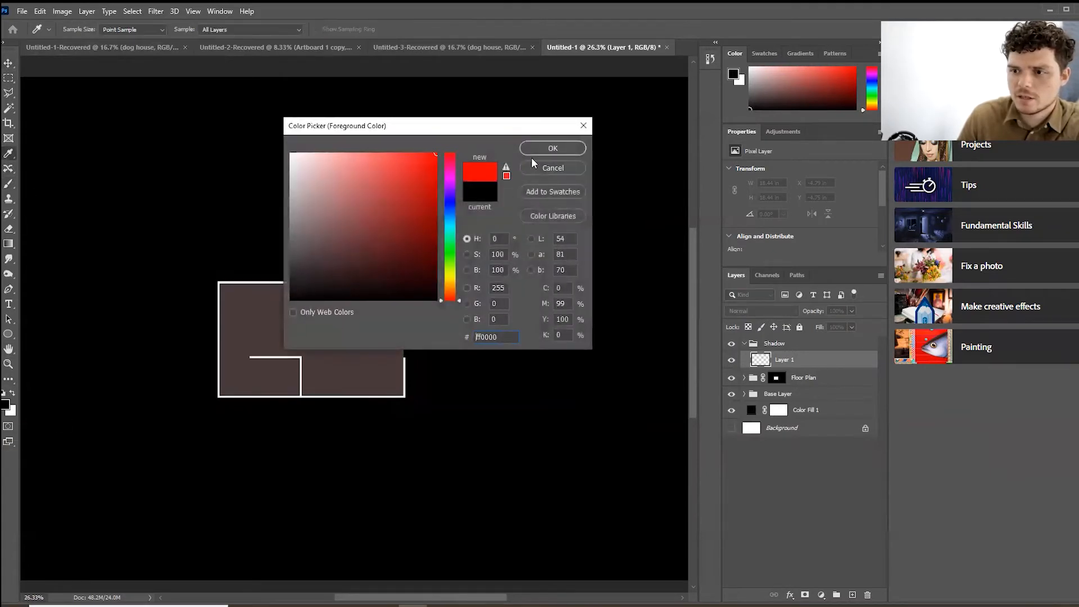
left_click(548, 148)
- Sketch a red light-direction arrow pointing at the plan and trace red shadow outlines around its outer and inner walls on Layer 1
mouse_move(588, 119)
left_mouse_down()
mouse_move(475, 224)
mouse_move(537, 214)
left_mouse_up()
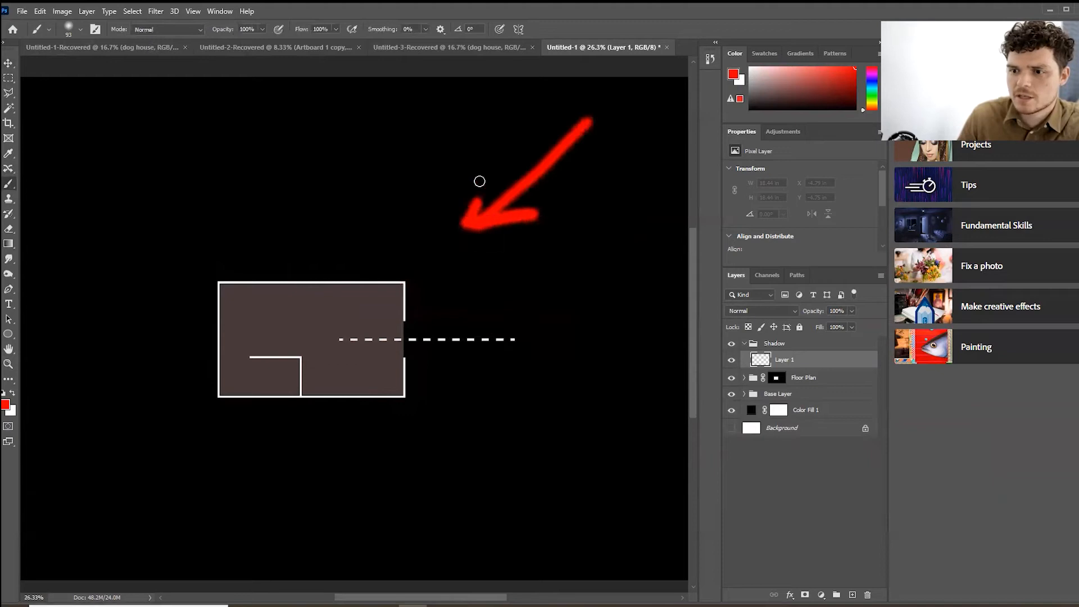
mouse_move(402, 400)
left_mouse_down()
mouse_move(349, 433)
mouse_move(163, 444)
mouse_move(158, 320)
mouse_move(214, 273)
left_mouse_up()
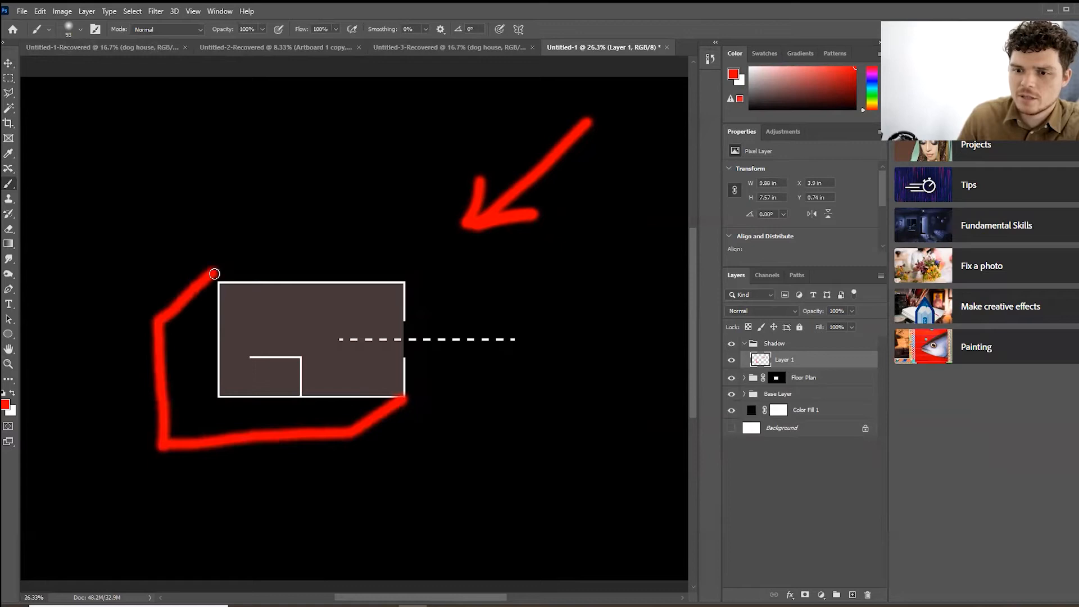
mouse_move(399, 315)
left_mouse_down()
mouse_move(403, 282)
mouse_move(220, 288)
left_mouse_up()
mouse_move(267, 360)
left_mouse_down()
mouse_move(292, 361)
mouse_move(293, 391)
left_mouse_up()
mouse_move(215, 282)
left_mouse_down()
mouse_move(214, 361)
mouse_move(255, 398)
mouse_move(393, 396)
left_mouse_up()
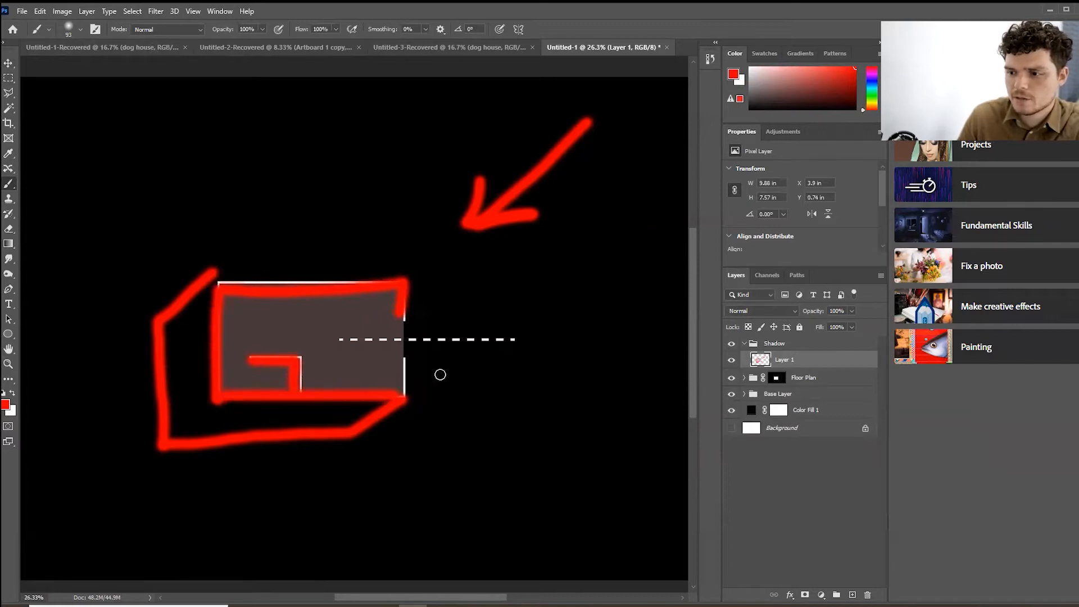
- Undo all the red sketch strokes on Layer 1
key("ctrl+z")
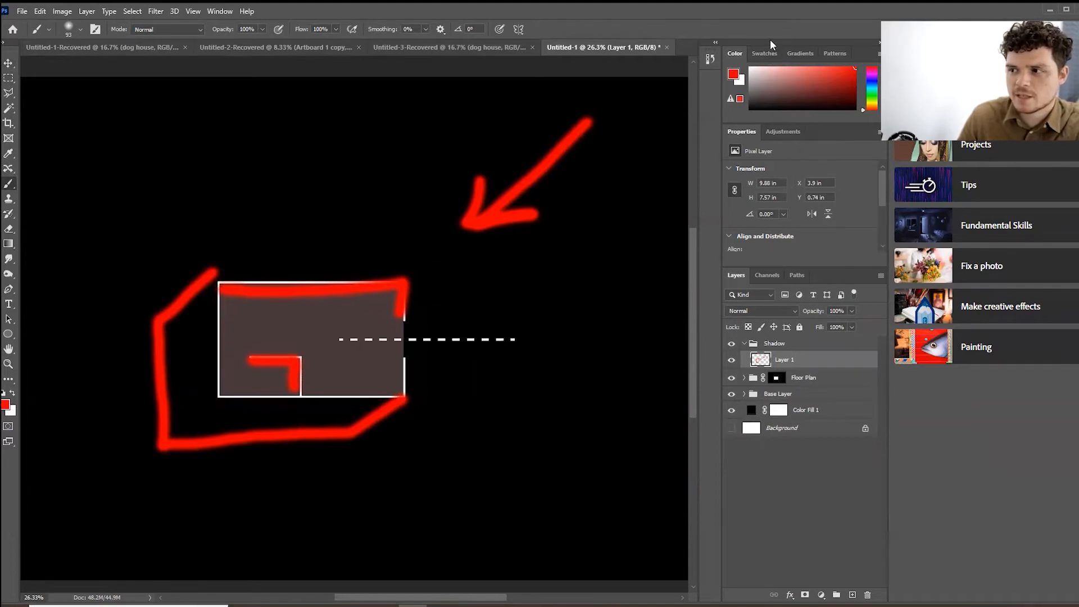
key("ctrl+z")
key("ctrl+z")
key("ctrl+z")
key("ctrl+z")
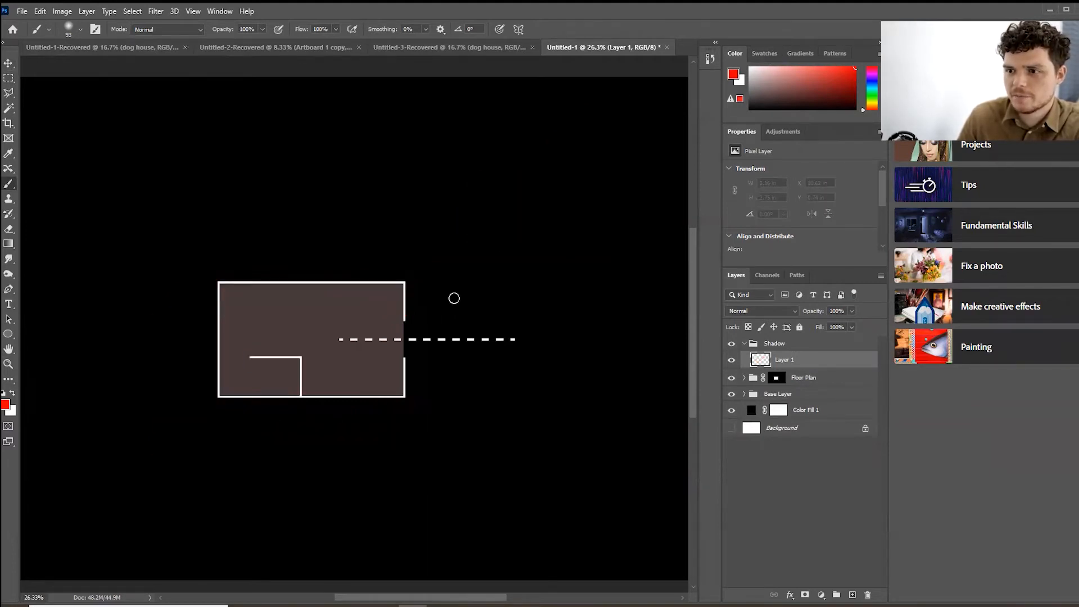
- Set the Brush foreground color to black (000000)
scroll(273, 318, "up", 3)
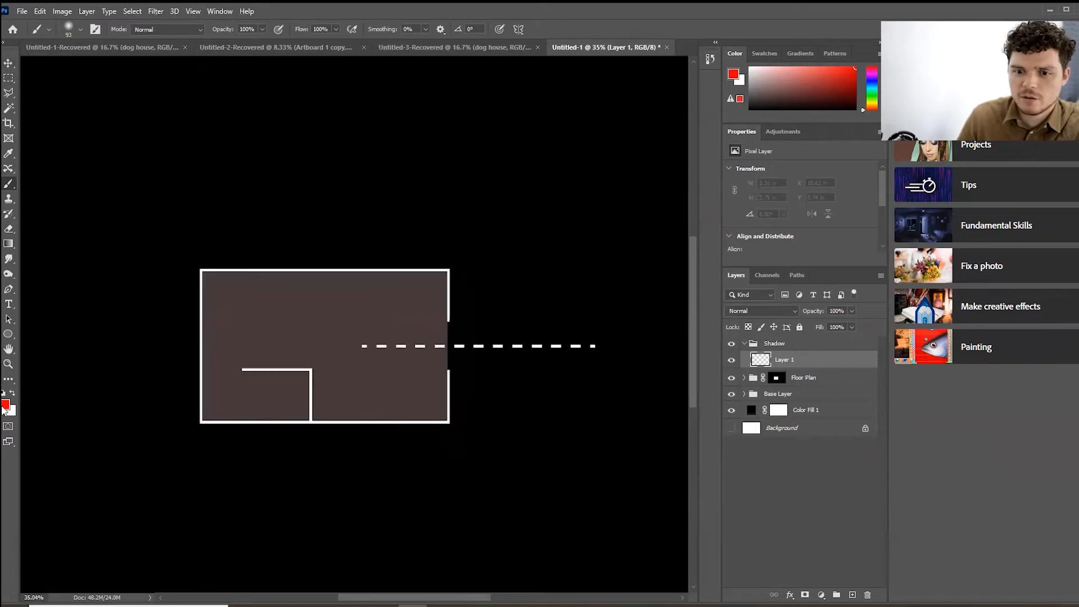
left_click(6, 405)
left_click_drag(359, 243, 278, 315)
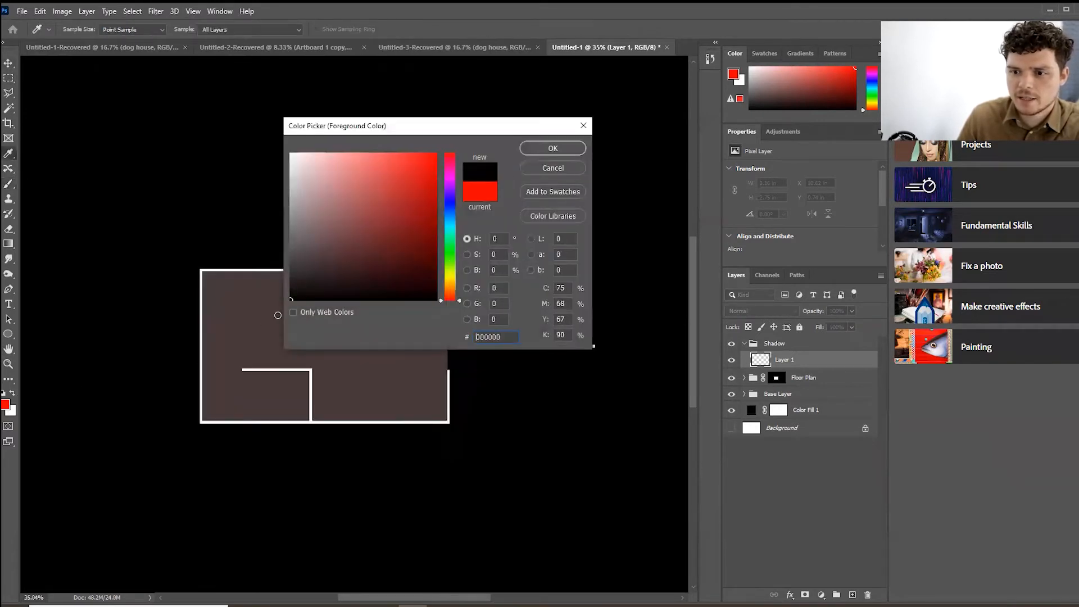
left_click(553, 148)
- Brush straight soft black shadows along the left, bottom and top walls and the upper segment of the right wall on Layer 1
left_click(200, 280)
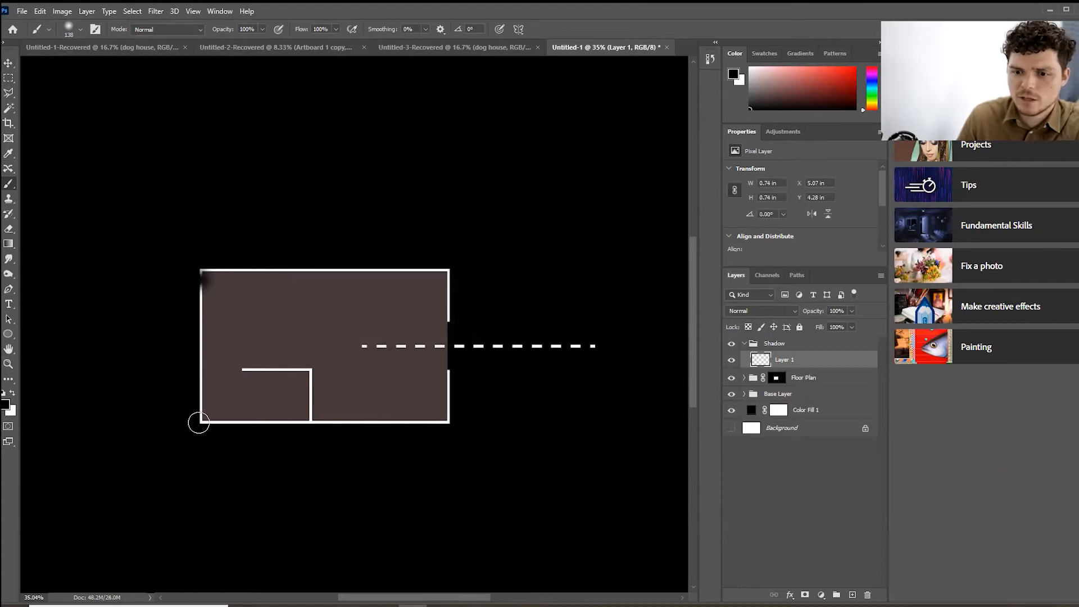
left_click(199, 422, "shift")
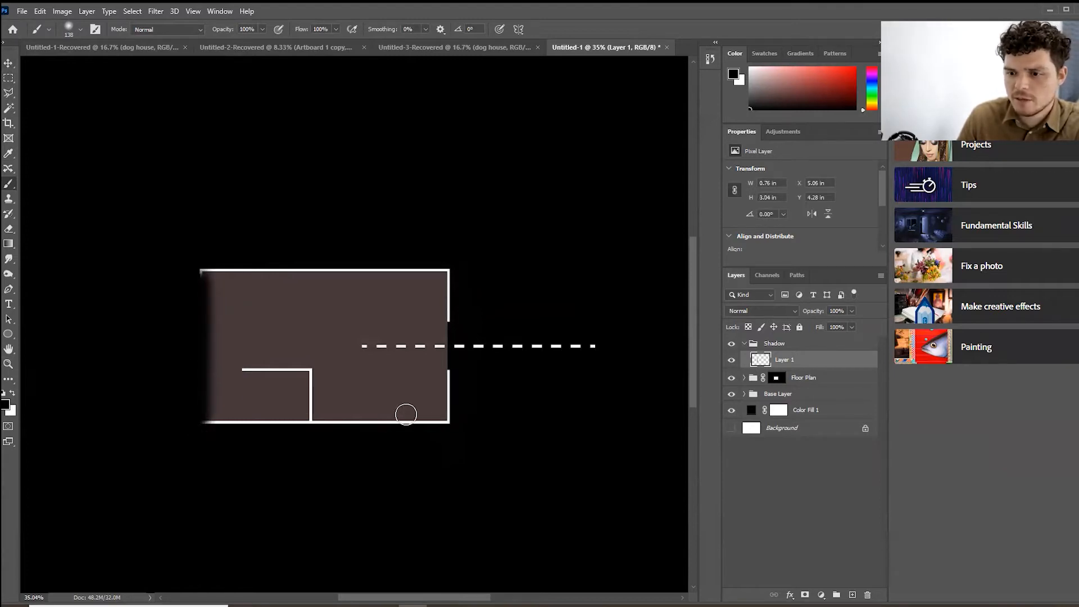
left_click(441, 420, "shift")
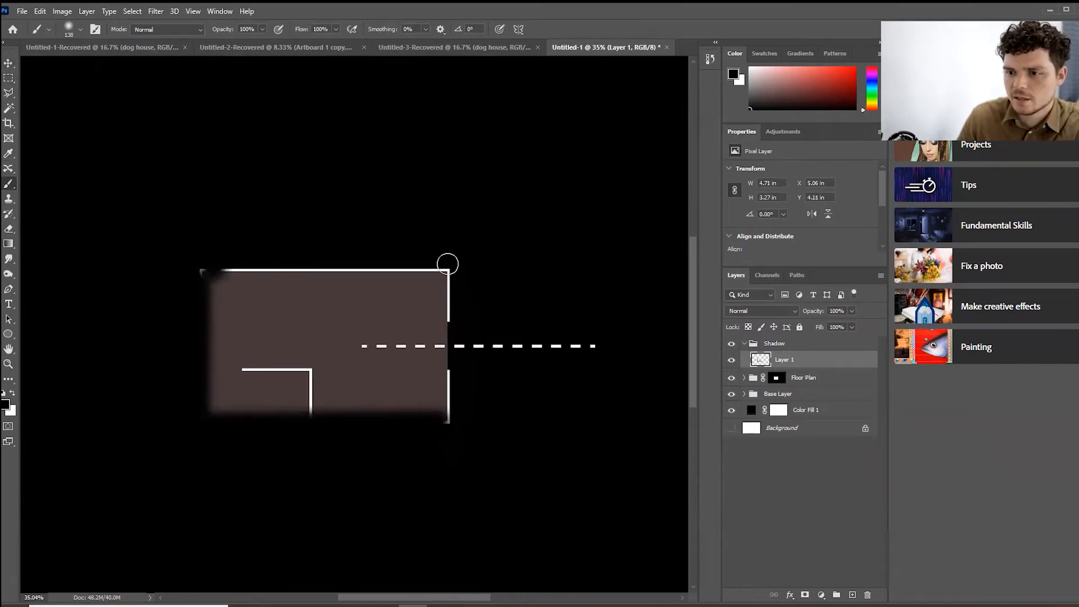
left_click(447, 269, "shift")
left_click(447, 317, "shift")
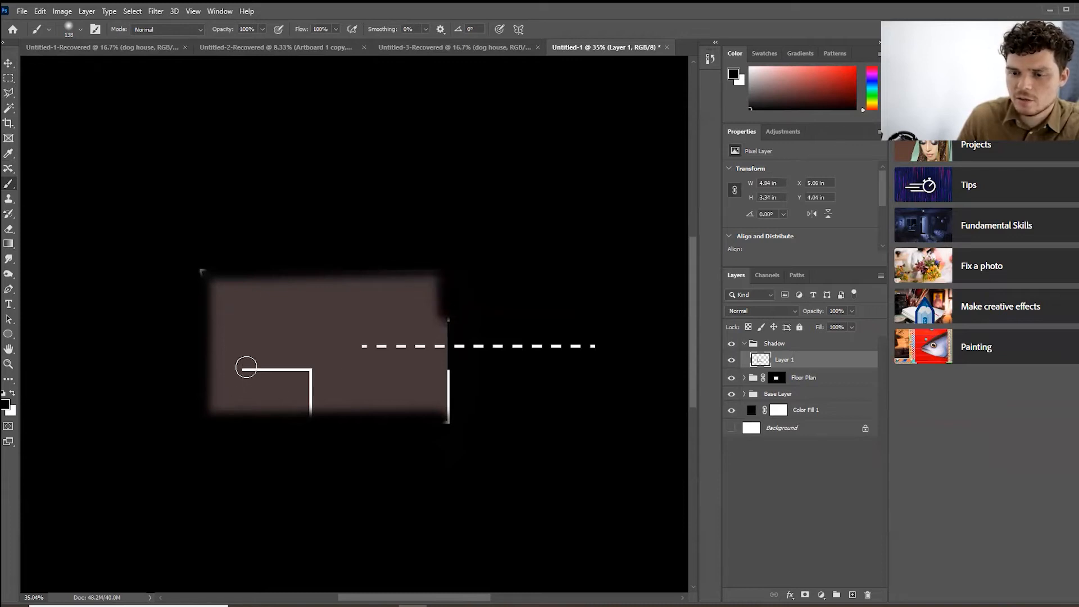
- Brush a soft black shadow along the L-shaped interior wall, continuing down to the bottom wall
left_click(247, 367)
left_click(309, 366, "shift")
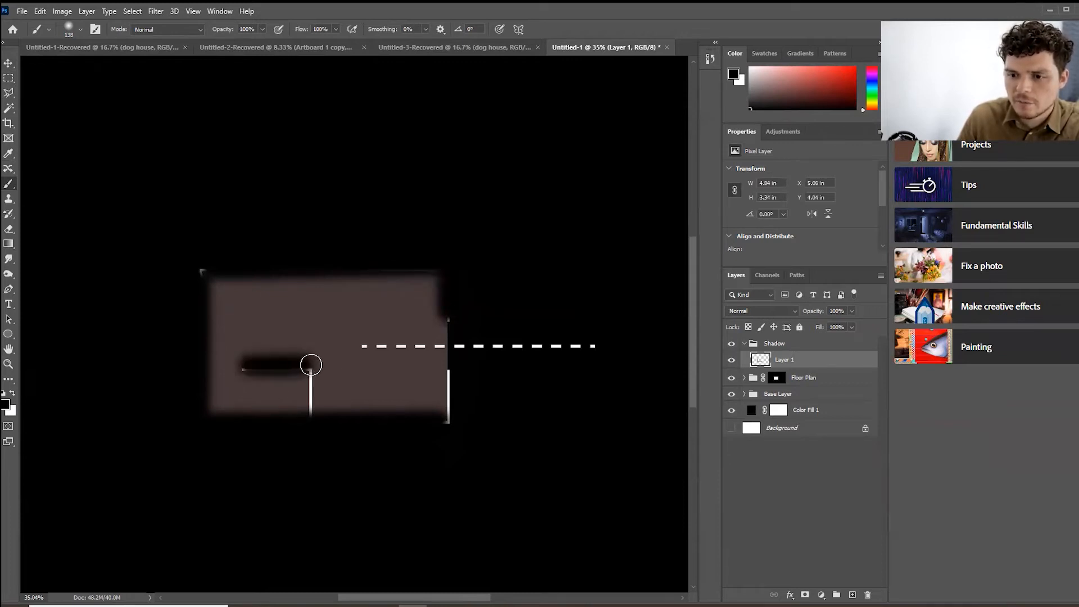
left_click(312, 413, "shift")
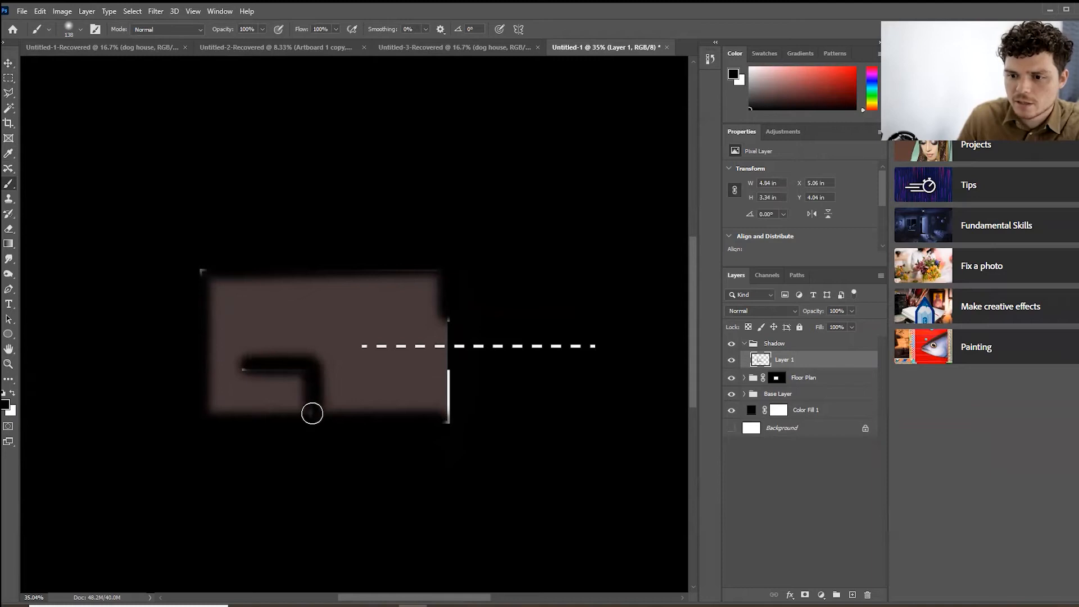
- Show the Background layer and toggle Color Fill 1 off and on to inspect the shadows against white
scroll(317, 415, "up", 2)
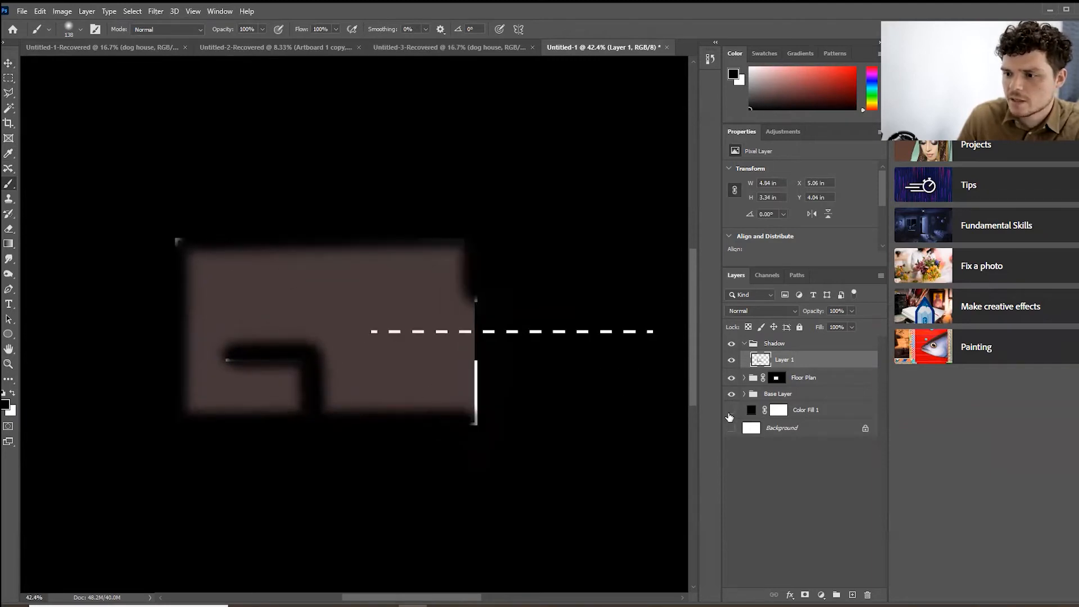
left_click(731, 409)
left_click(731, 427)
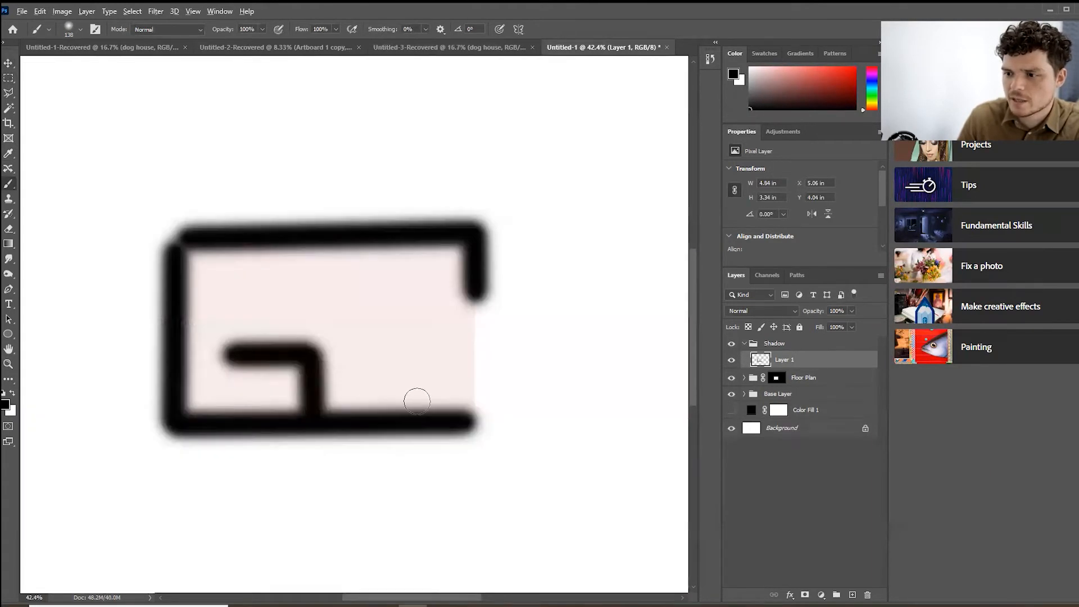
scroll(416, 401, "down", 1)
left_click(729, 410)
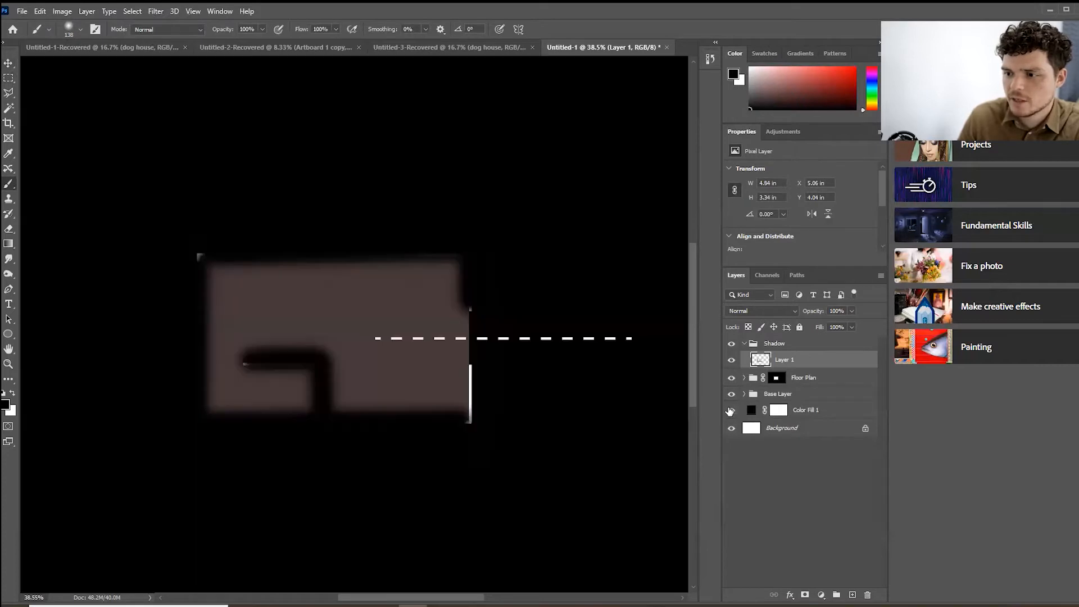
left_click(730, 410)
left_click(730, 410)
- Add a layer mask to the Shadow group and brush black on it to hide the shadow above the horizontal interior wall
left_click(809, 344)
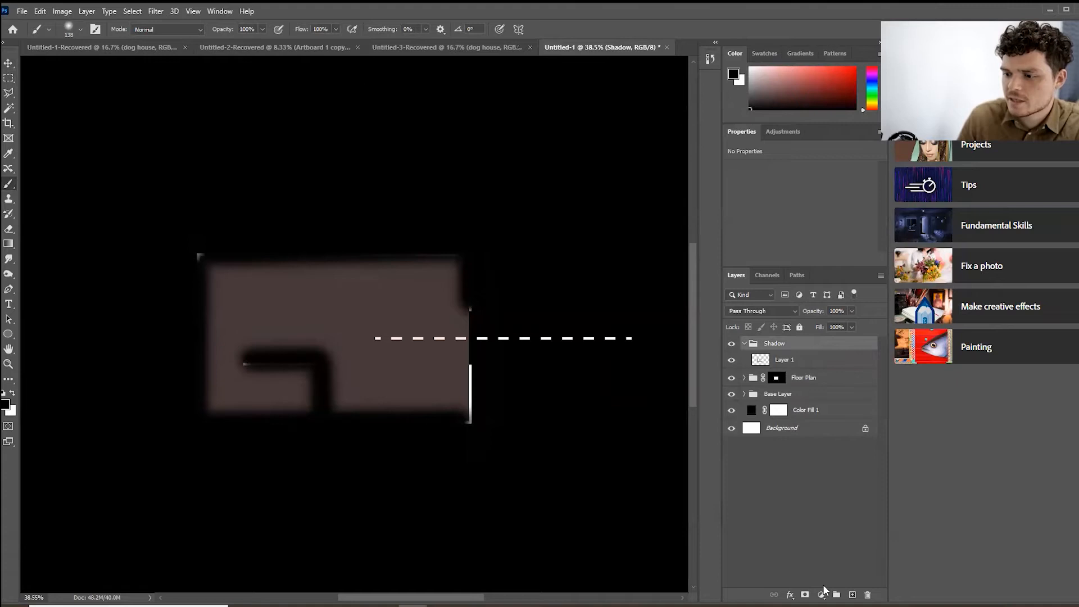
left_click(804, 594)
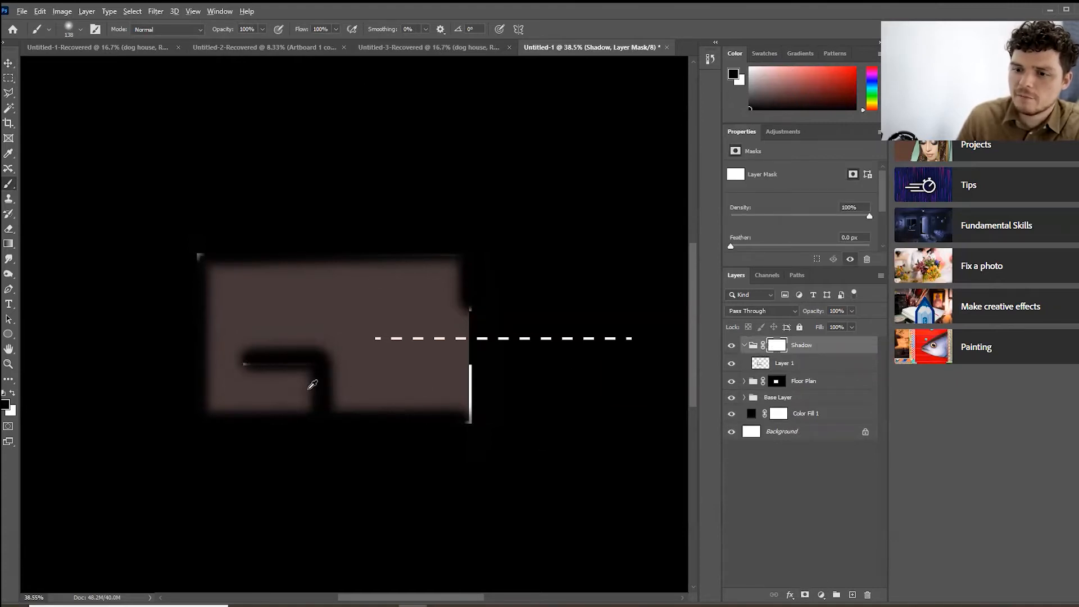
scroll(308, 382, "up", 2)
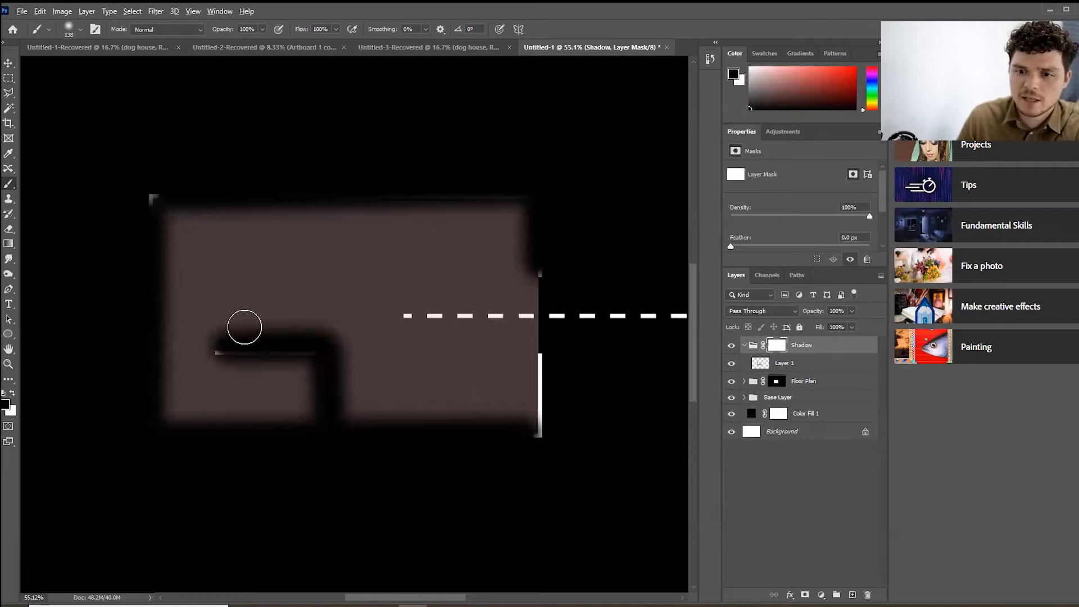
left_click_drag(200, 325, 368, 323)
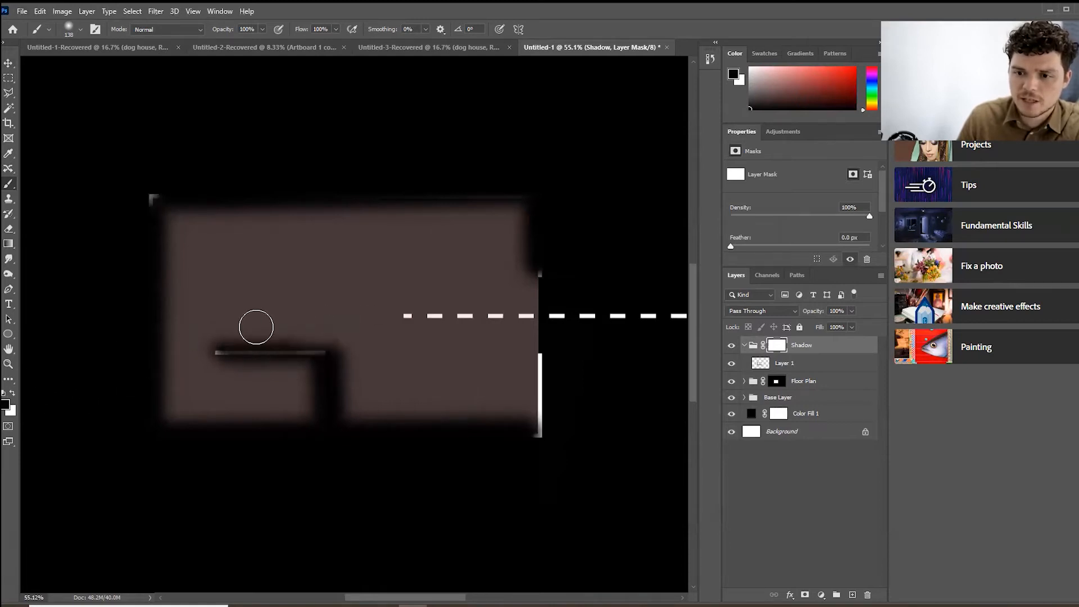
- Mask out the leftover shadow close to the upper edge of the horizontal interior wall with a smaller black brush
scroll(260, 325, "up", 2)
left_click_drag(195, 349, 359, 350)
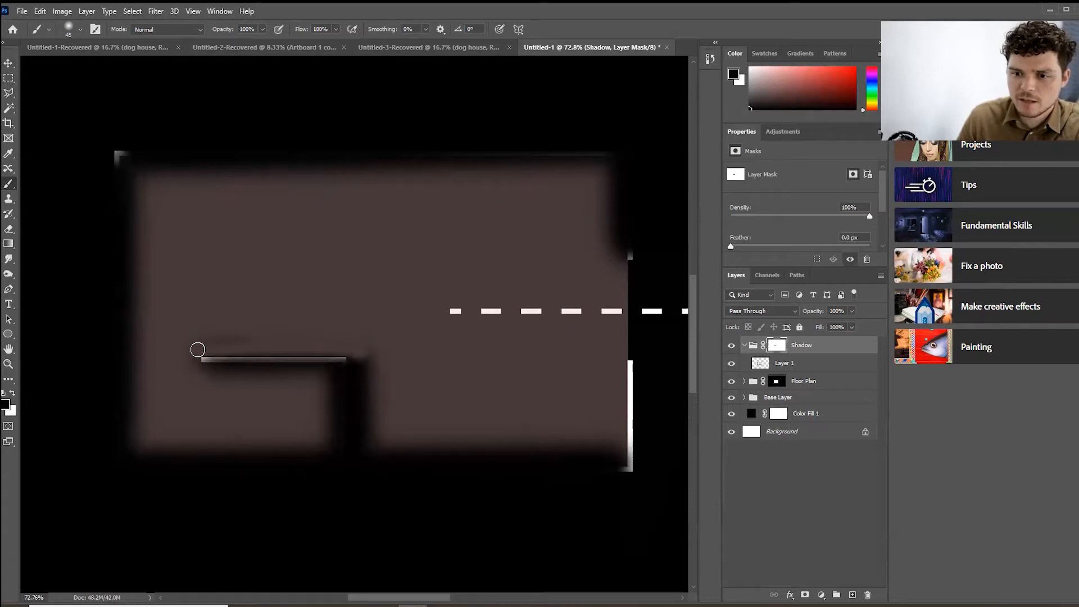
left_click(197, 350, "shift")
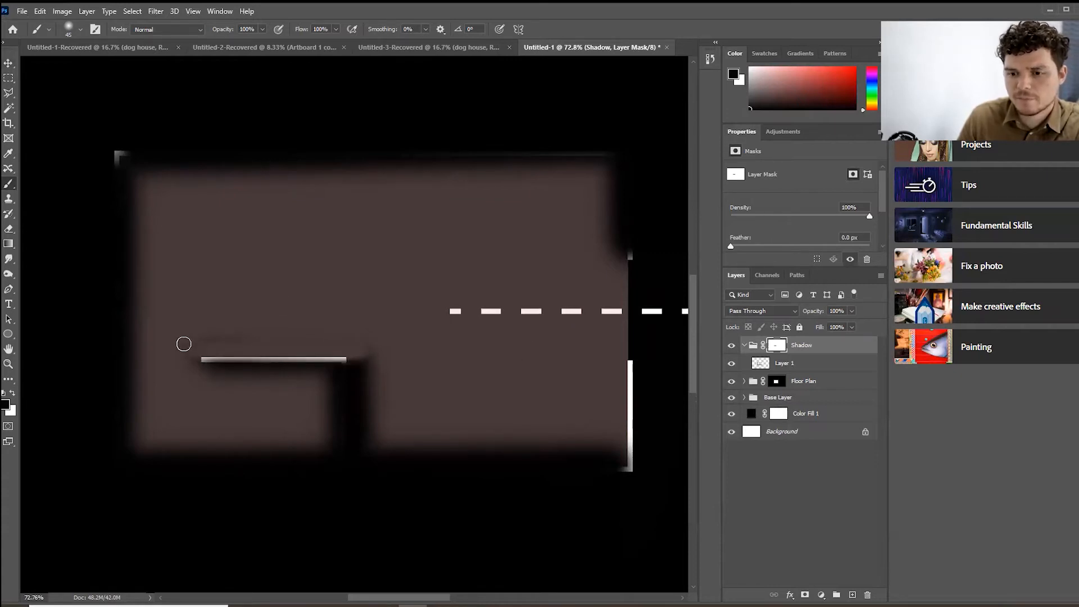
left_click(205, 341)
left_click(372, 340, "shift")
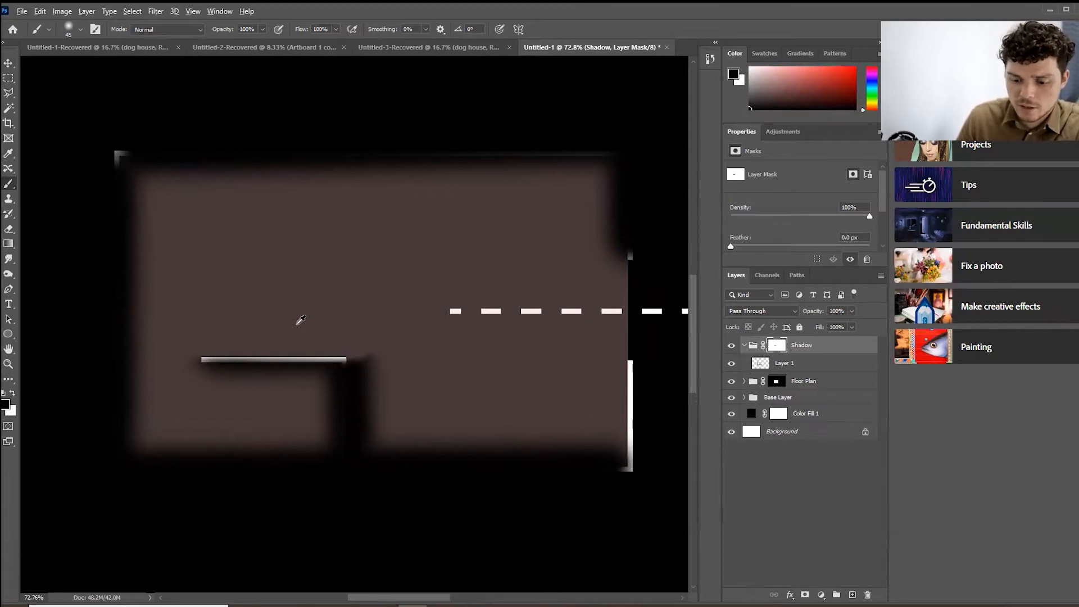
mouse_move(275, 339)
left_mouse_down()
mouse_move(385, 291)
mouse_move(284, 328)
mouse_move(339, 318)
left_mouse_up()
mouse_move(311, 285)
left_mouse_down()
mouse_move(279, 297)
mouse_move(312, 289)
mouse_move(251, 288)
mouse_move(260, 321)
left_mouse_up()
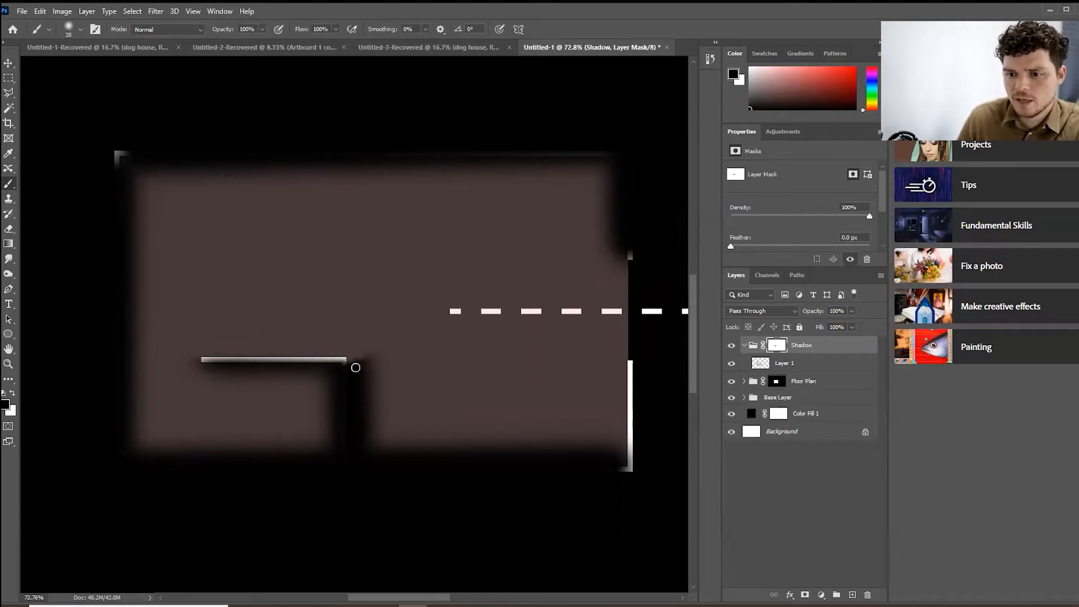
- Brush the Shadow group's mask in straight black strokes along the vertical interior wall to uncover its line
left_click(349, 455, "shift")
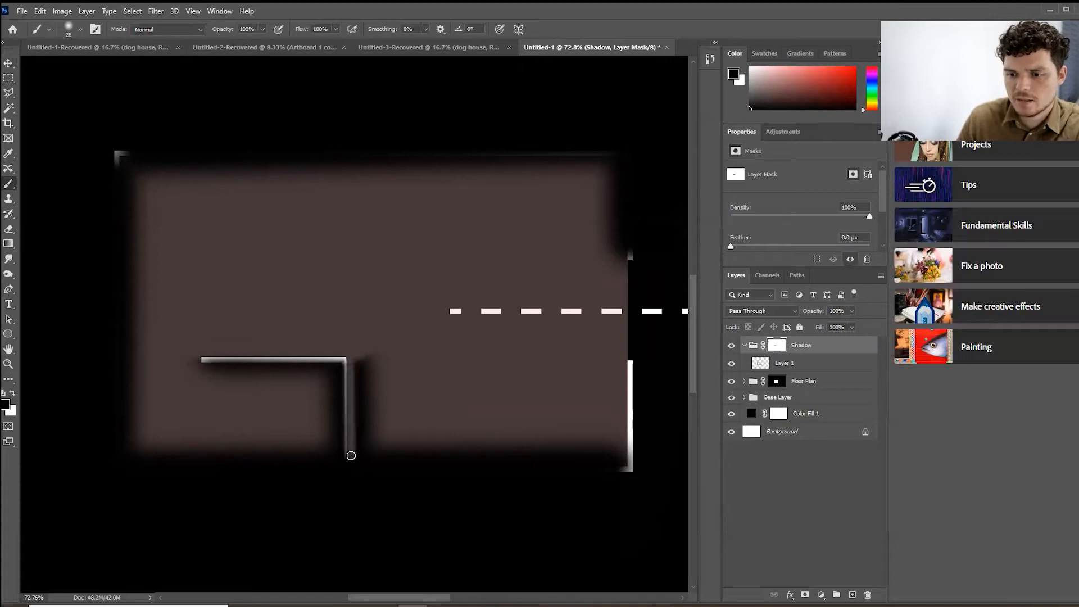
left_click(350, 355, "shift")
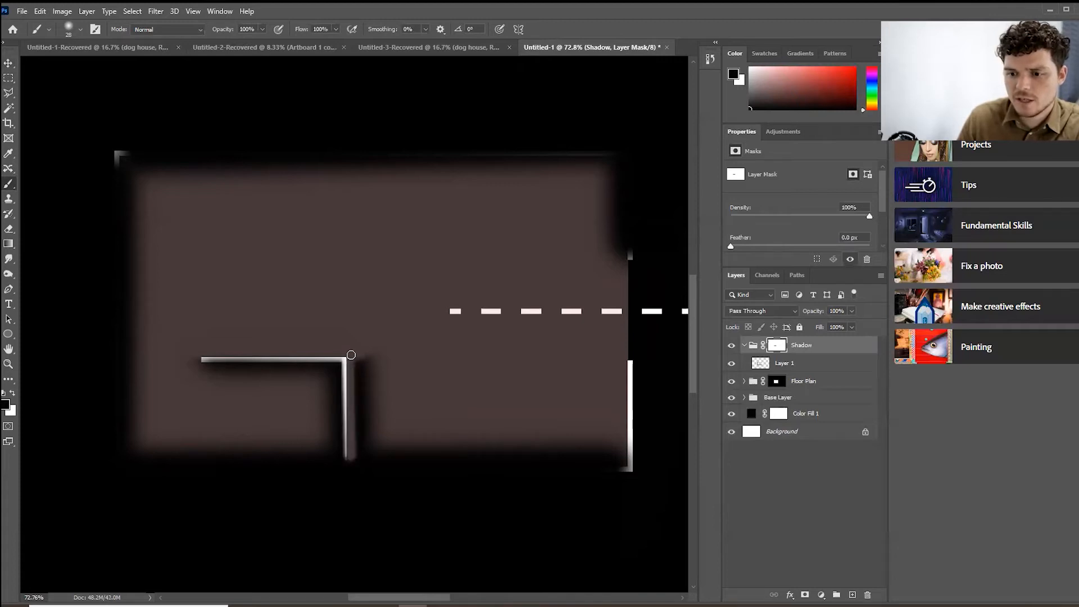
left_click_drag(356, 353, 361, 398)
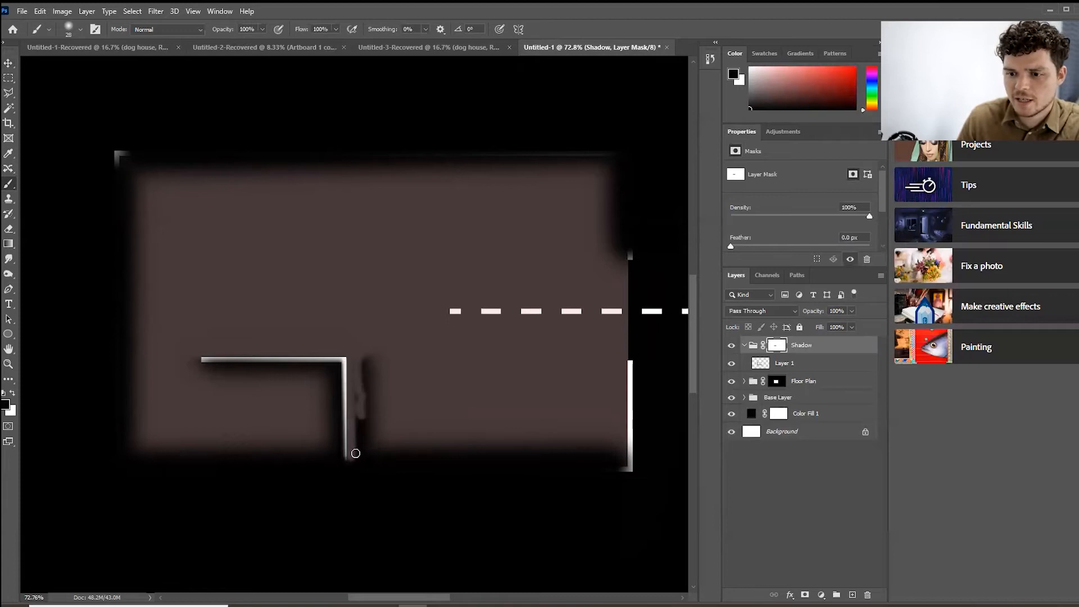
left_click(353, 349, "shift")
- Mask out the remaining shadow to the right of the vertical interior wall down to the bottom wall
mouse_move(366, 440)
left_mouse_down()
mouse_move(368, 345)
mouse_move(377, 447)
mouse_move(381, 396)
left_mouse_up()
left_click(372, 448)
left_click(368, 349, "shift")
mouse_move(380, 444)
left_mouse_down()
mouse_move(360, 433)
mouse_move(362, 351)
mouse_move(360, 453)
left_mouse_up()
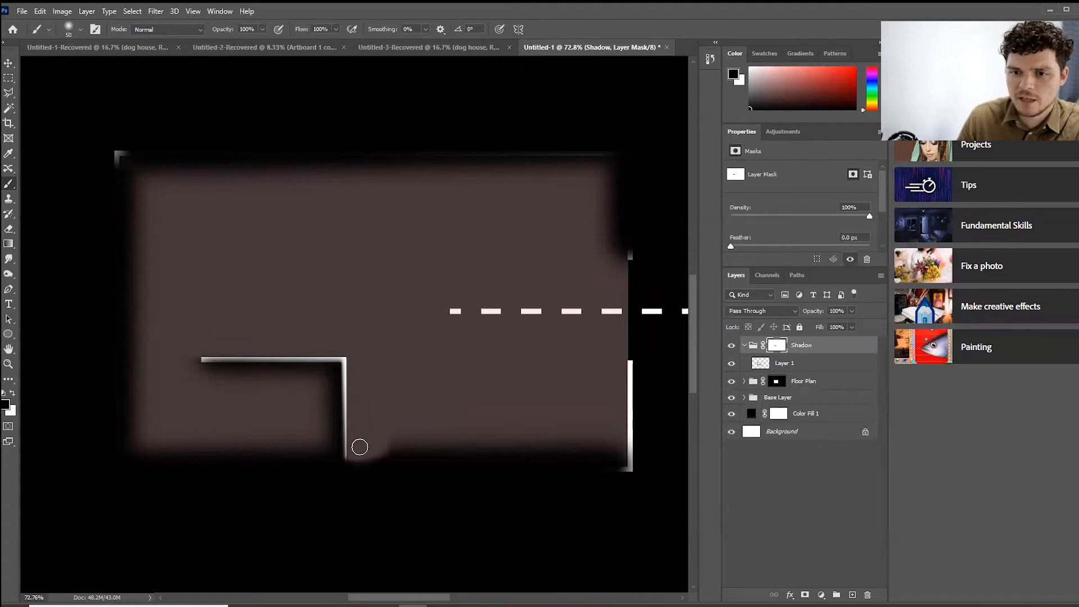
- Try selecting the wall lines on the dog house layer in the Base Layer group, clearing the selection after inspecting it
scroll(356, 442, "down", 3)
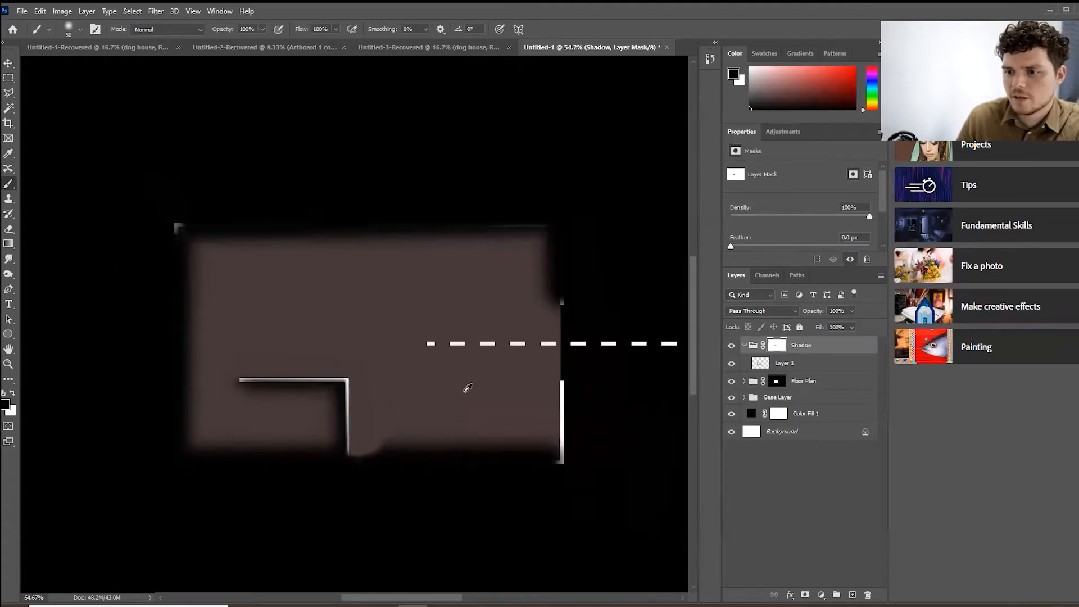
left_click(730, 413)
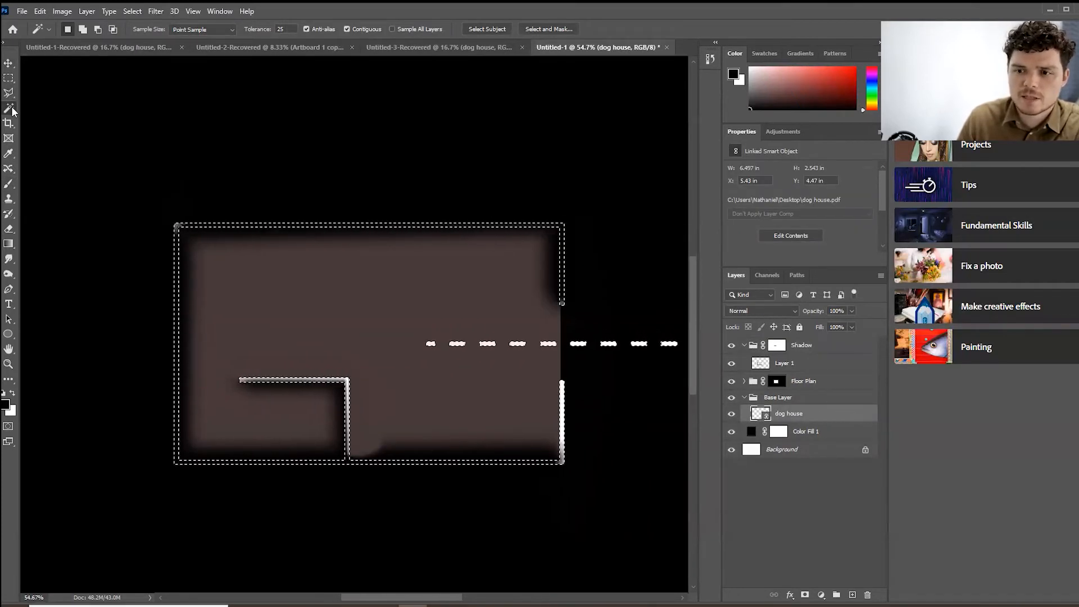
scroll(579, 437, "up", 7)
scroll(580, 414, "down", 3)
key("ctrl+d")
scroll(545, 455, "down", 5)
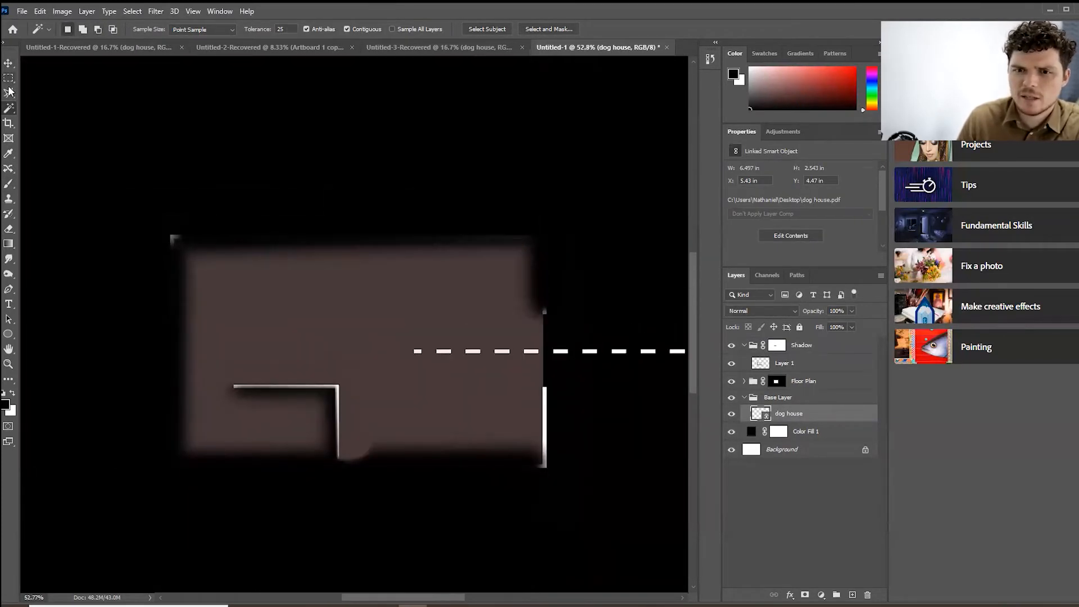
- Mask out the shadow along the bottom wall between the vertical interior wall and the bottom-right corner
left_click(9, 92)
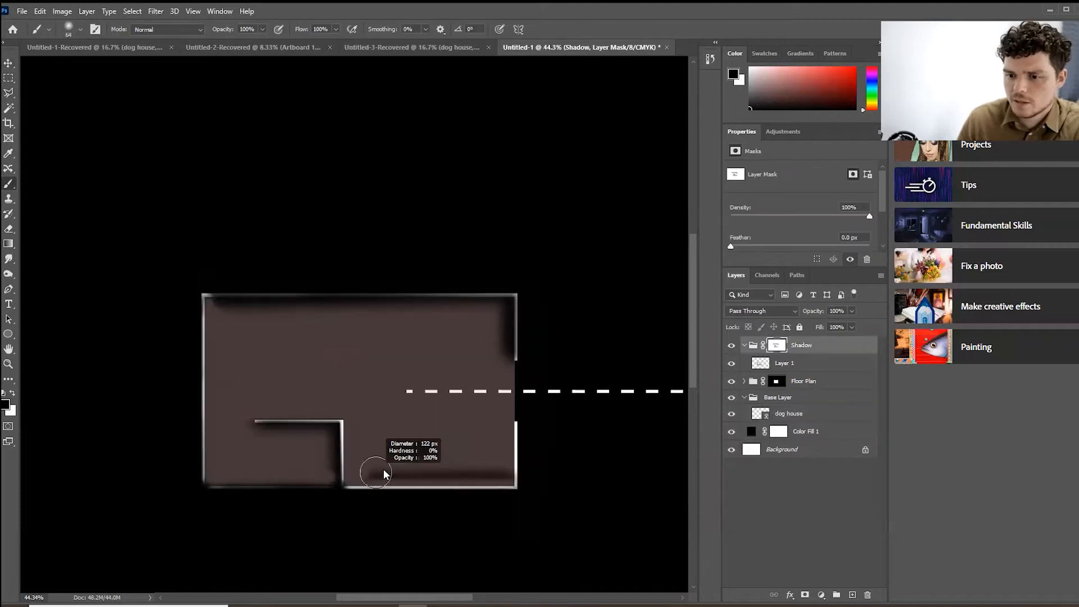
left_click_drag(377, 473, 509, 476)
- Add a green (#187508) Solid Color fill layer directly above Color Fill 1
left_click(809, 431)
left_click(821, 594)
left_click(843, 393)
mouse_move(360, 180)
left_mouse_down()
mouse_move(354, 145)
mouse_move(427, 232)
left_mouse_up()
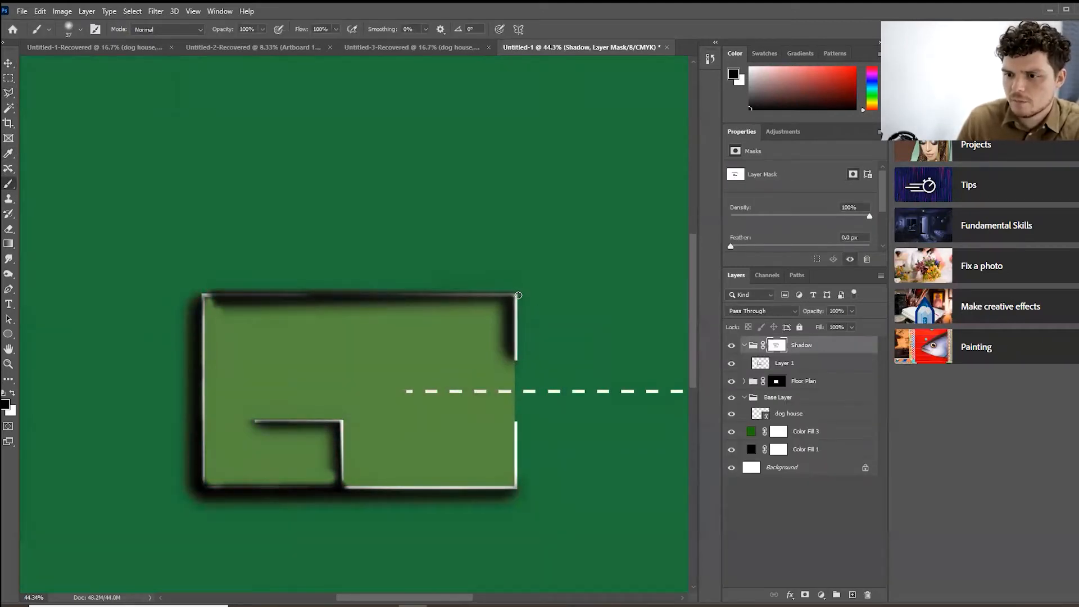
- Uncover the top wall with a straight black stroke on the Shadow group's mask, and undo the stroke down the left wall
left_click(200, 287, "shift")
left_click(205, 484, "shift")
scroll(188, 307, "up", 4)
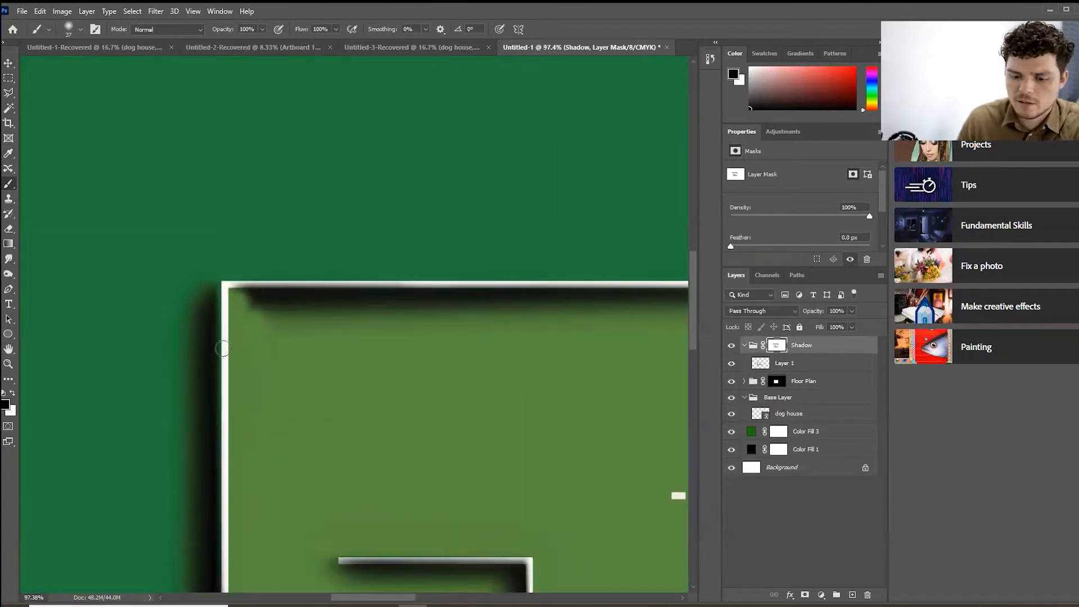
key("ctrl+z")
scroll(275, 360, "down", 4)
- Select the plan's outer rectangle and mask out the shadow covering the left and bottom walls within it
key("m")
left_click_drag(238, 240, 624, 535)
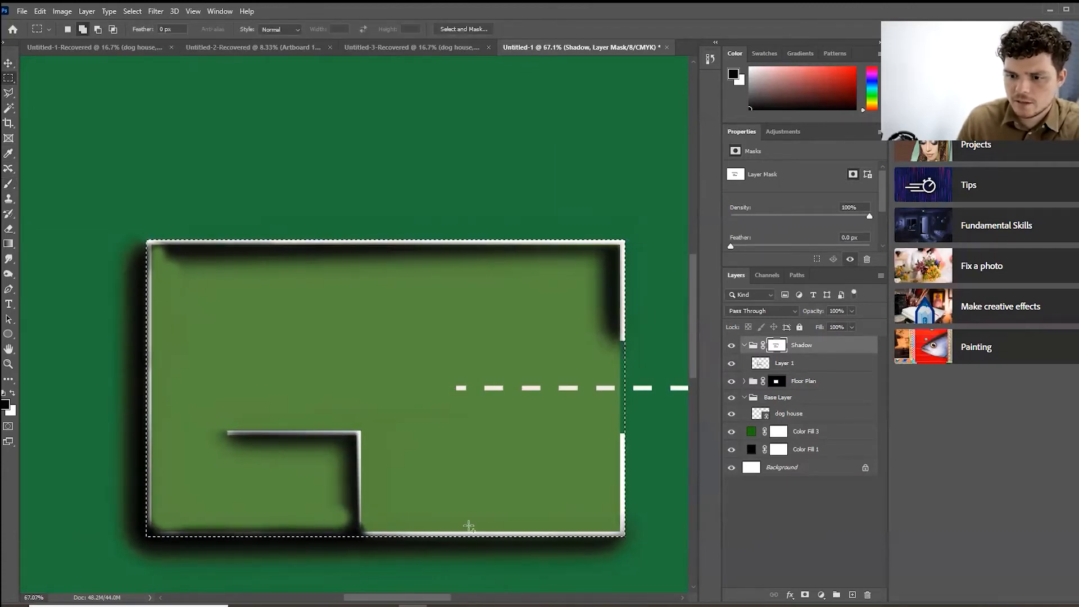
key("b")
left_click_drag(365, 538, 638, 529)
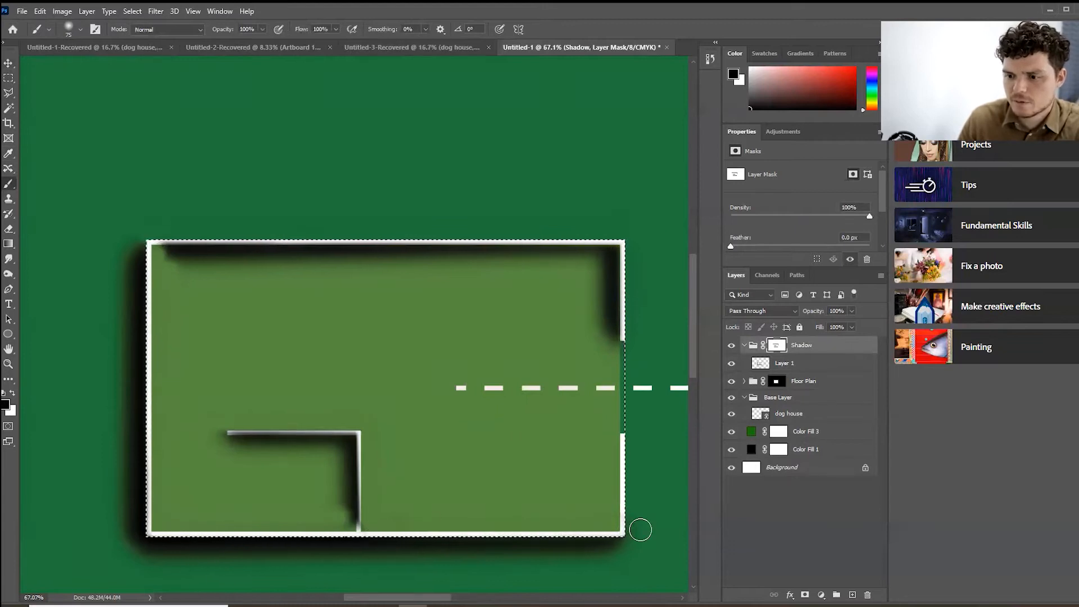
left_click(132, 12)
left_click(145, 56)
scroll(265, 327, "down", 2)
left_click(13, 394)
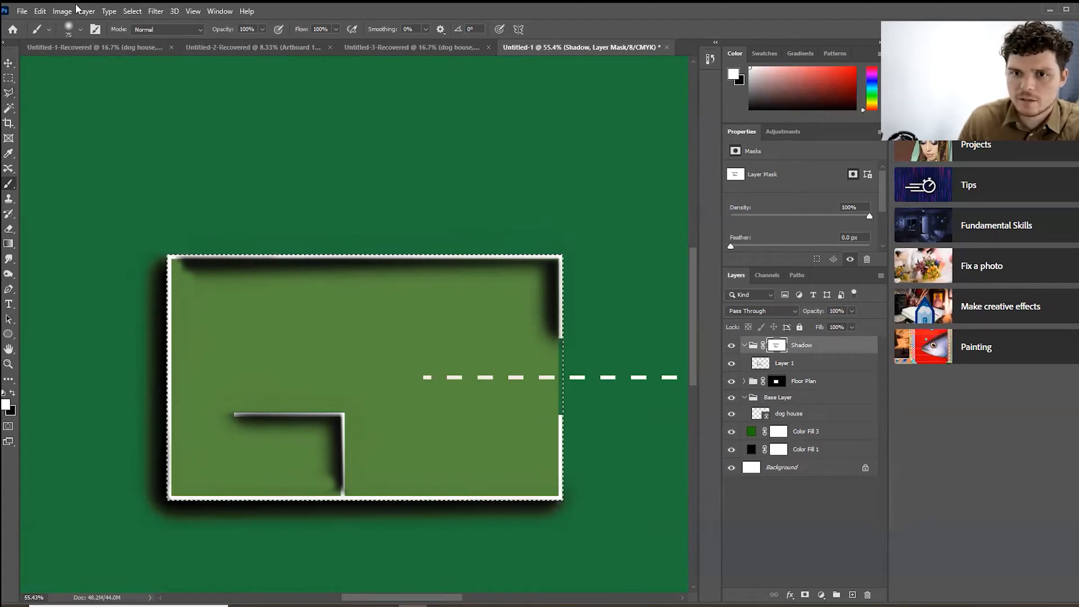
left_click(138, 12)
left_click(149, 55)
- Restore the inner shadow at the plan's top-left corner by painting white on the mask with a soft 37 px brush
left_click_drag(198, 271, 182, 263)
left_click(13, 393)
key("x")
left_click_drag(178, 261, 197, 262)
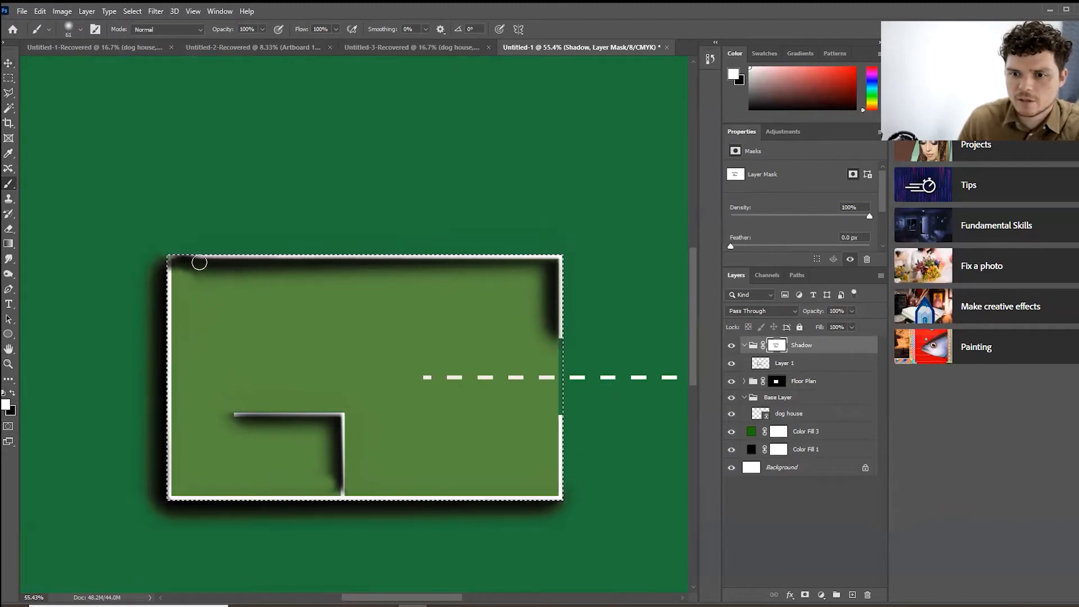
scroll(180, 264, "up", 2)
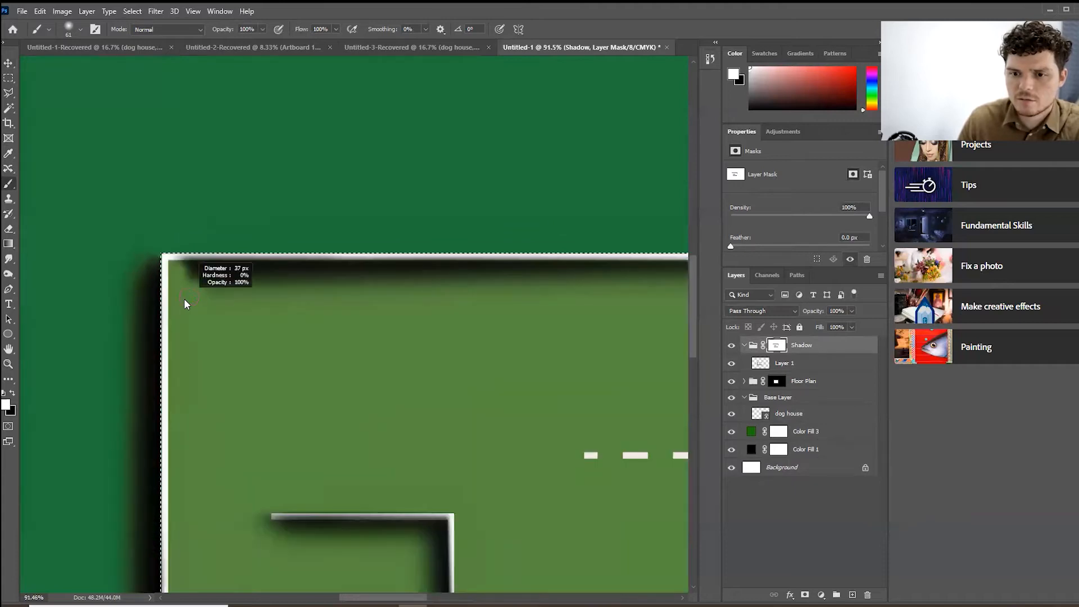
scroll(179, 257, "down", 2)
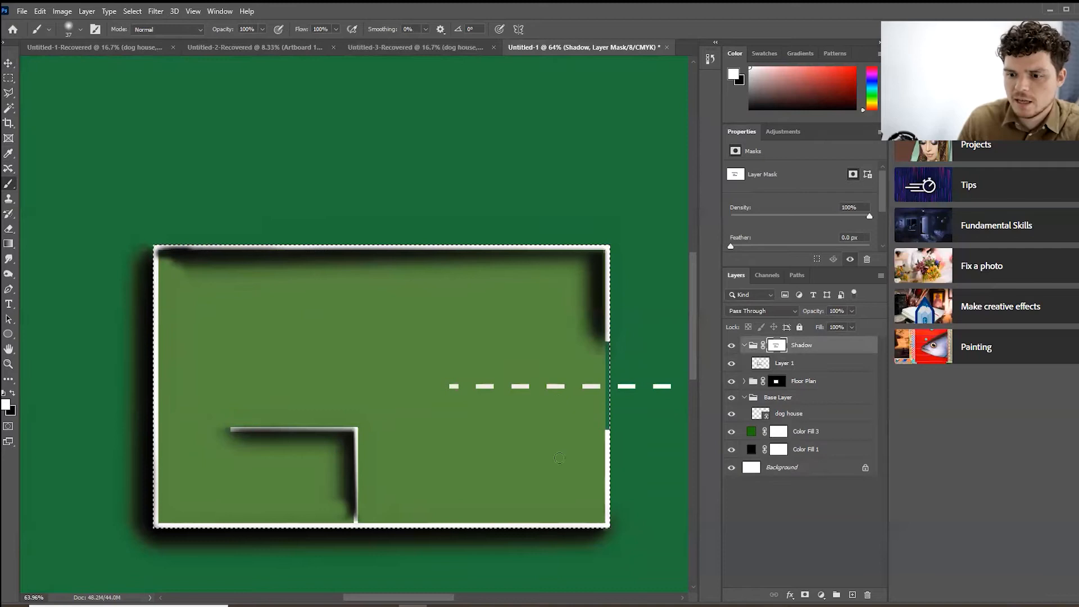
left_click(8, 78)
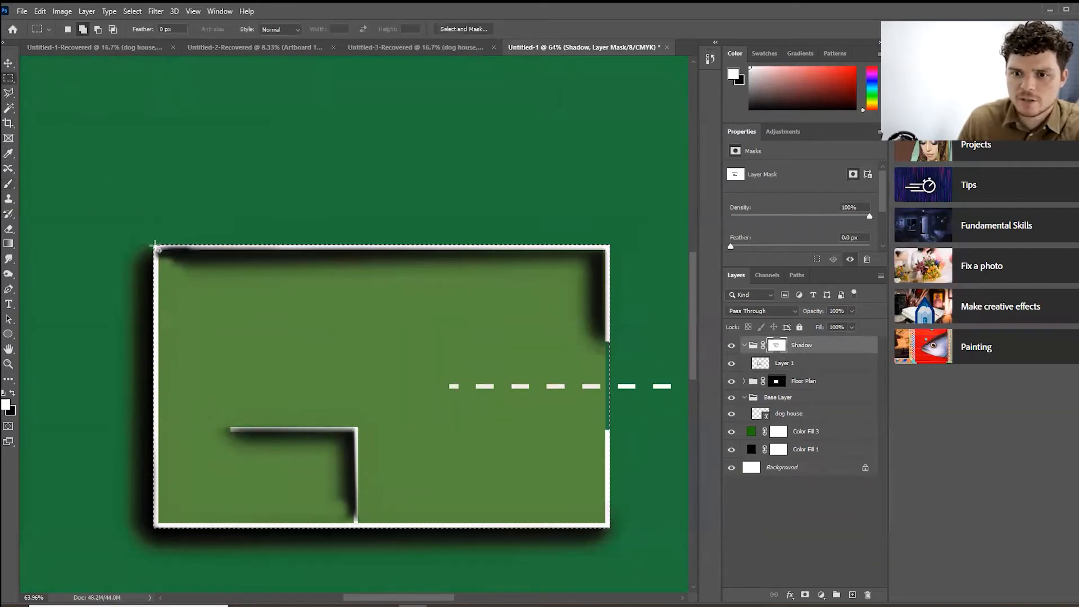
scroll(157, 247, "up", 2)
left_click_drag(158, 248, 652, 549)
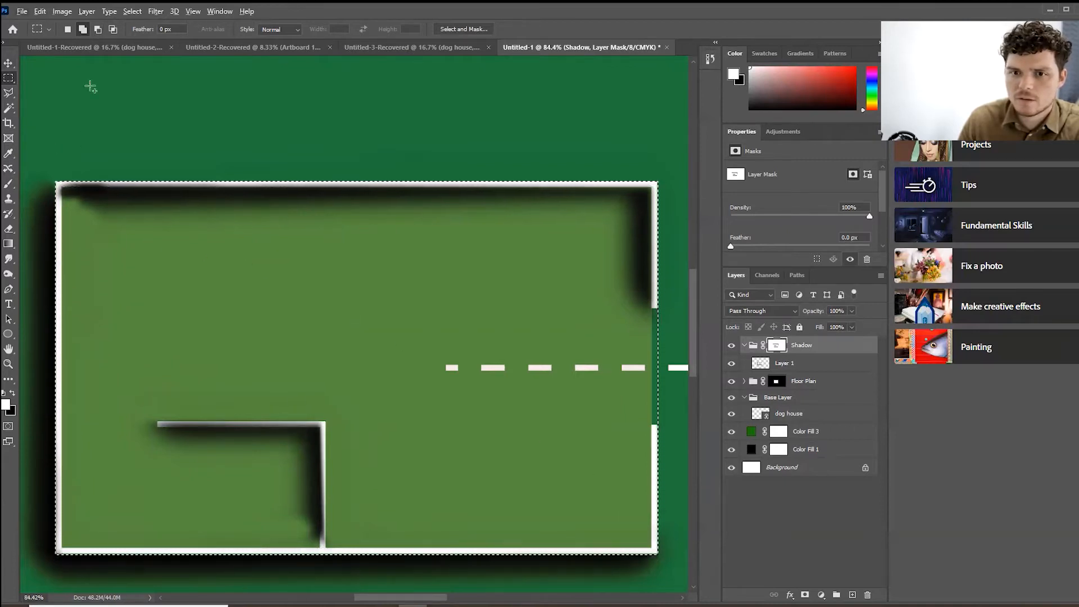
left_click(135, 8)
left_click(137, 59)
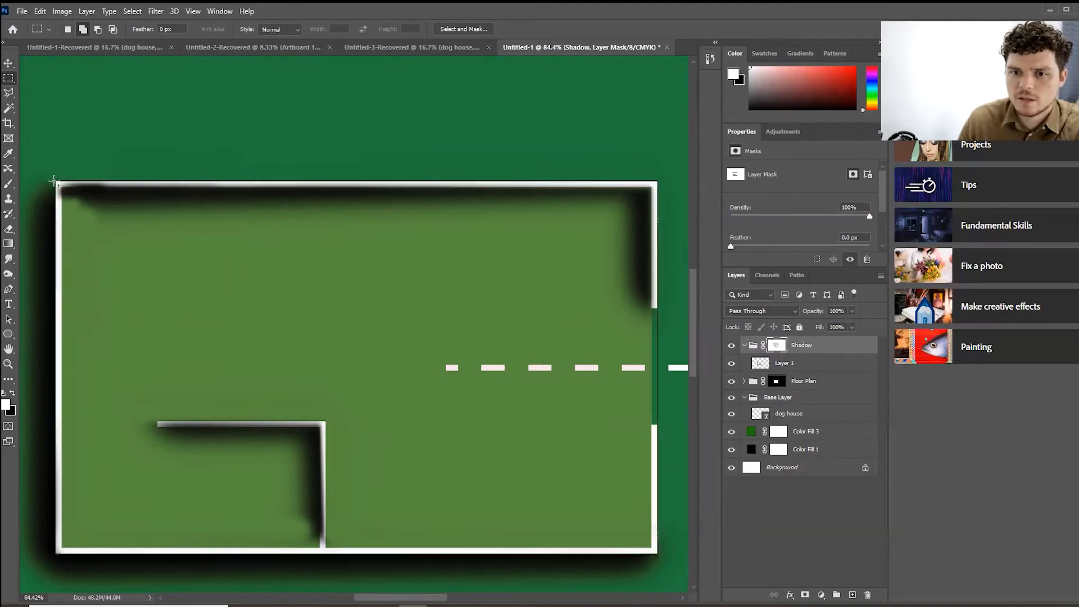
left_click_drag(64, 191, 487, 439)
right_click(253, 262)
left_click(253, 262)
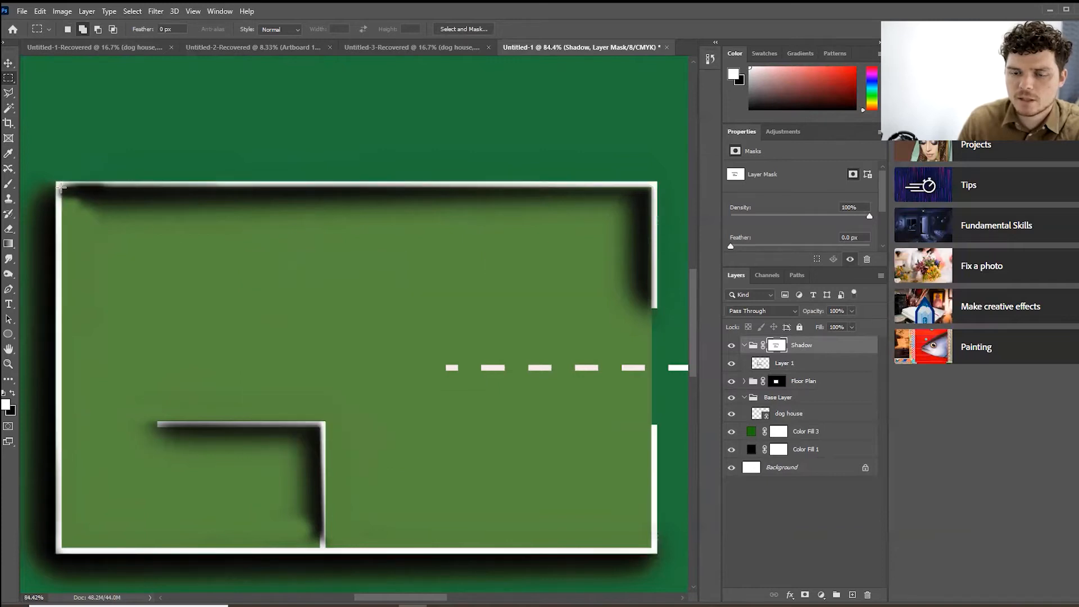
- Select the floor area inside the outer walls and invert the selection
left_click_drag(399, 440, 637, 542)
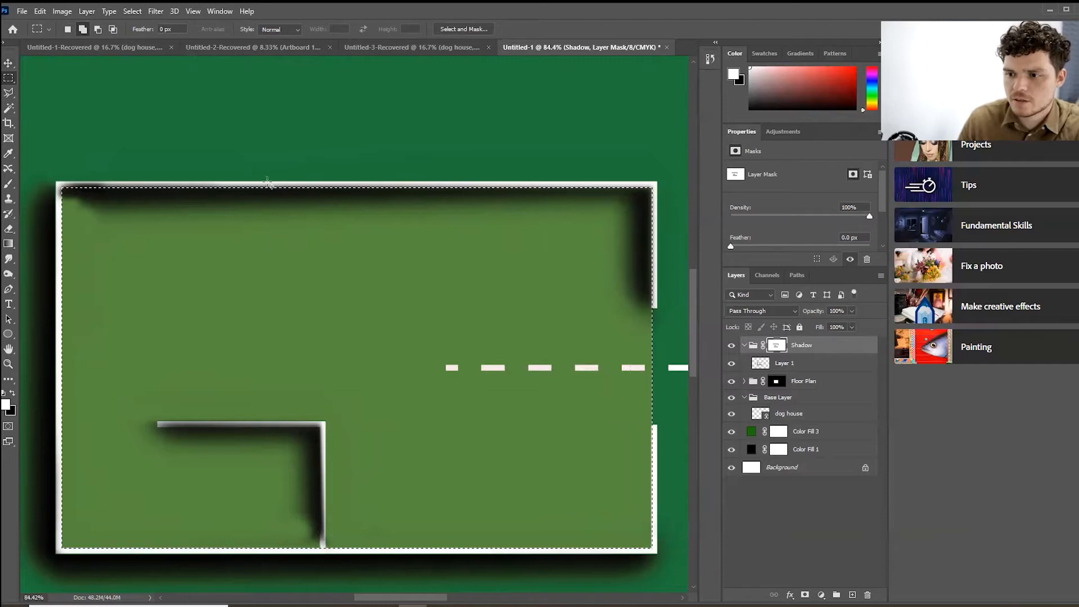
left_click(133, 11)
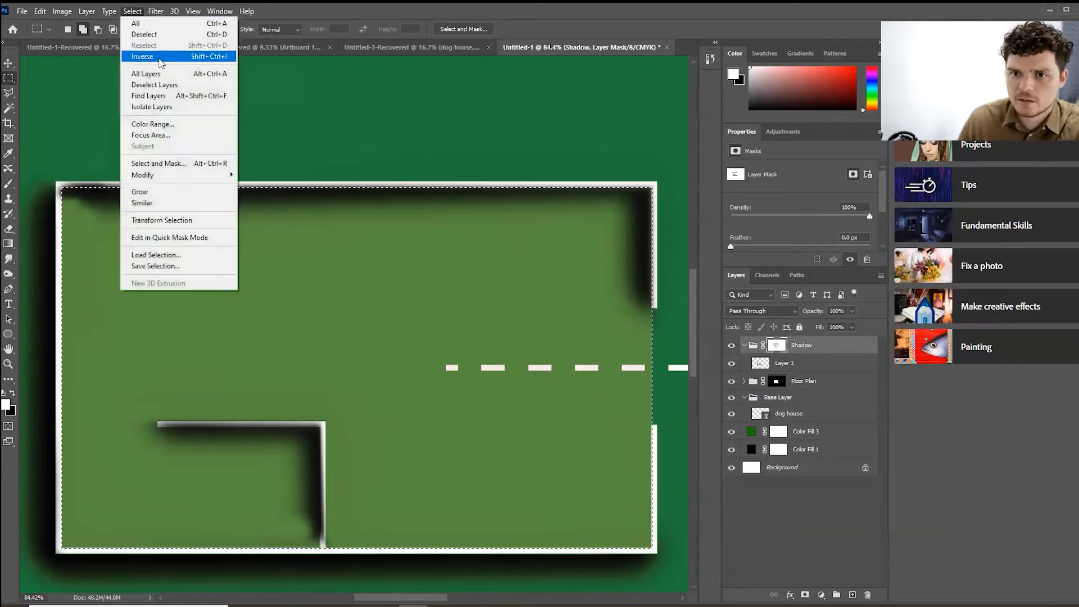
left_click(160, 65)
- Mask out the shadow spilling over and beyond the top and right walls with a soft 180 px black brush
key("b")
left_click_drag(140, 186, 66, 185)
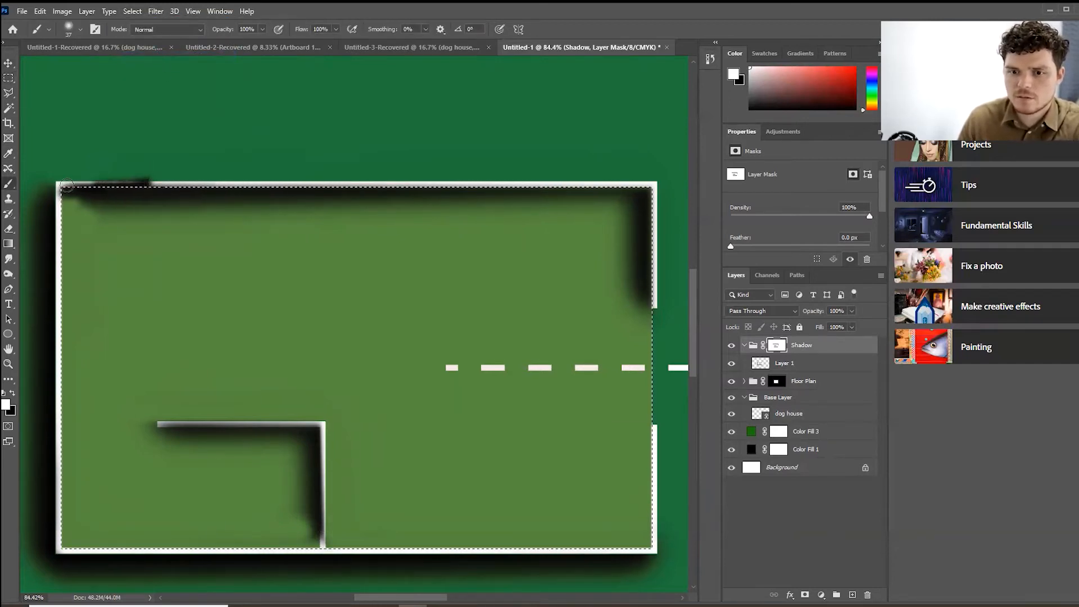
key("x")
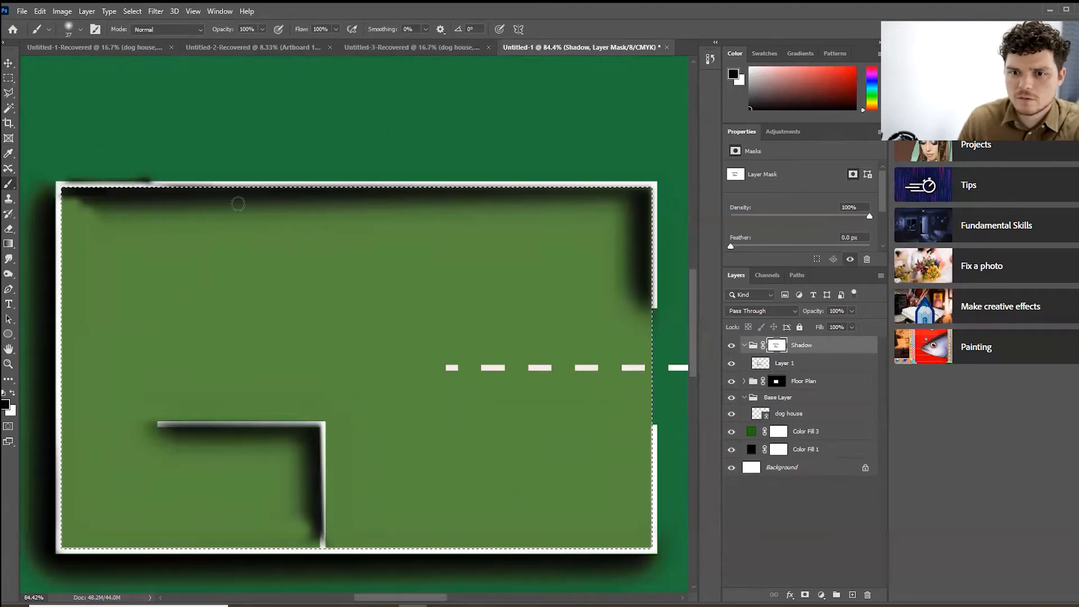
scroll(202, 227, "down", 2)
left_click_drag(216, 211, 266, 209)
mouse_move(491, 183)
left_mouse_down()
mouse_move(474, 181)
mouse_move(590, 183)
mouse_move(591, 294)
left_mouse_up()
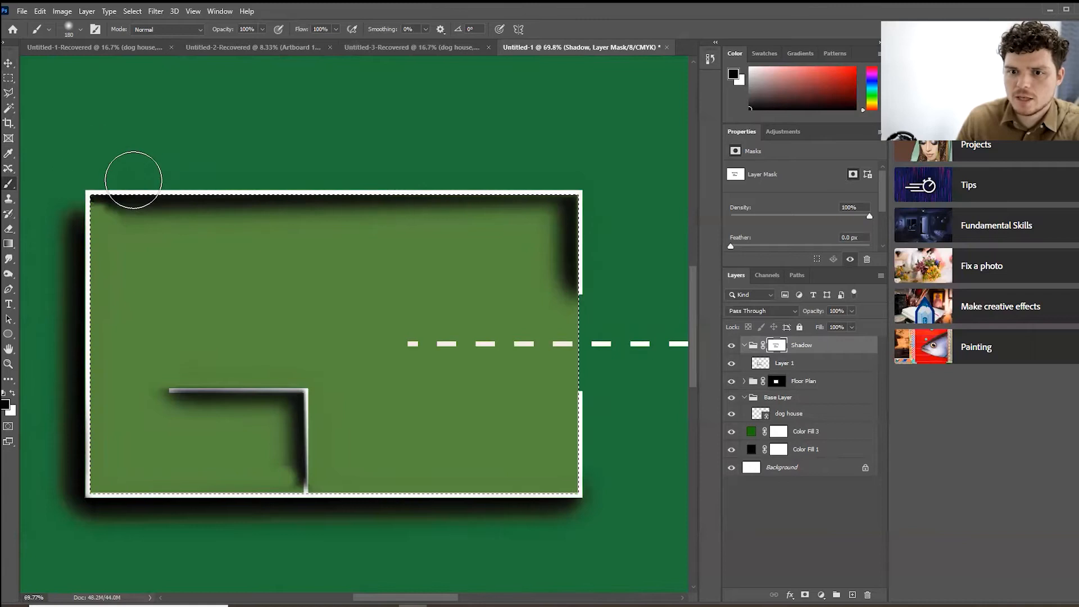
scroll(133, 179, "down", 2)
scroll(134, 179, "down", 2)
- Clear the selection and uncover the vertical and horizontal interior walls with straight black mask strokes using a 24 px brush
left_click(8, 77)
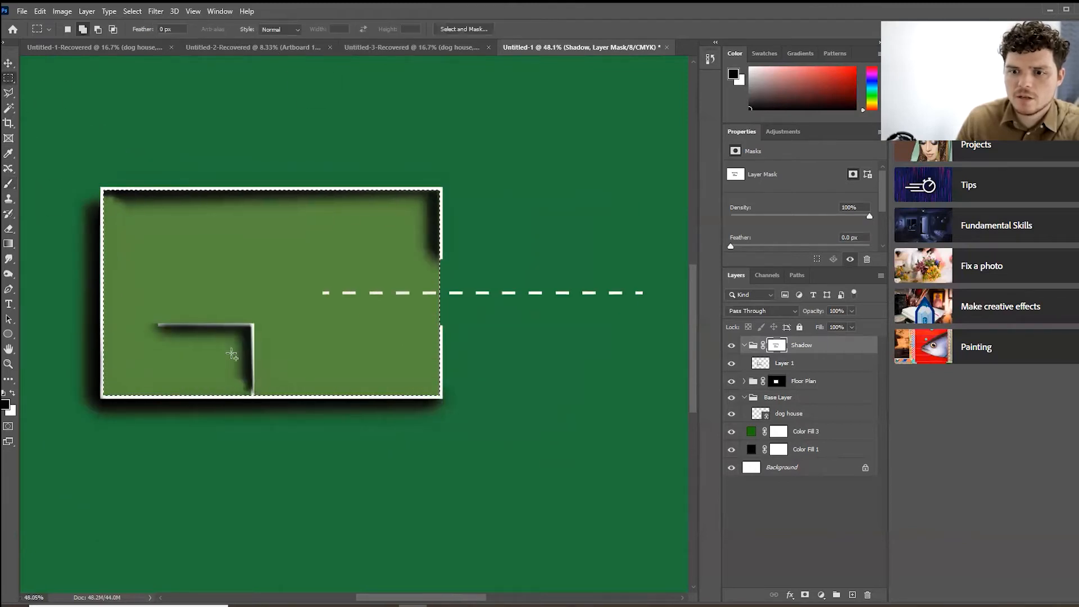
scroll(228, 366, "up", 1)
scroll(227, 366, "up", 8)
right_click(107, 157)
left_click(126, 161)
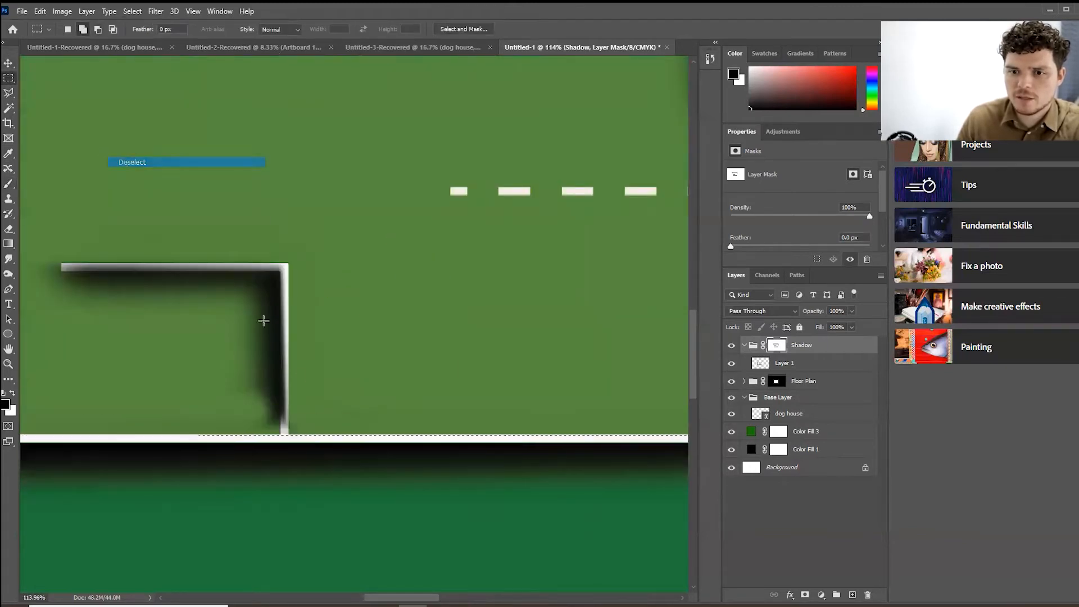
key("b")
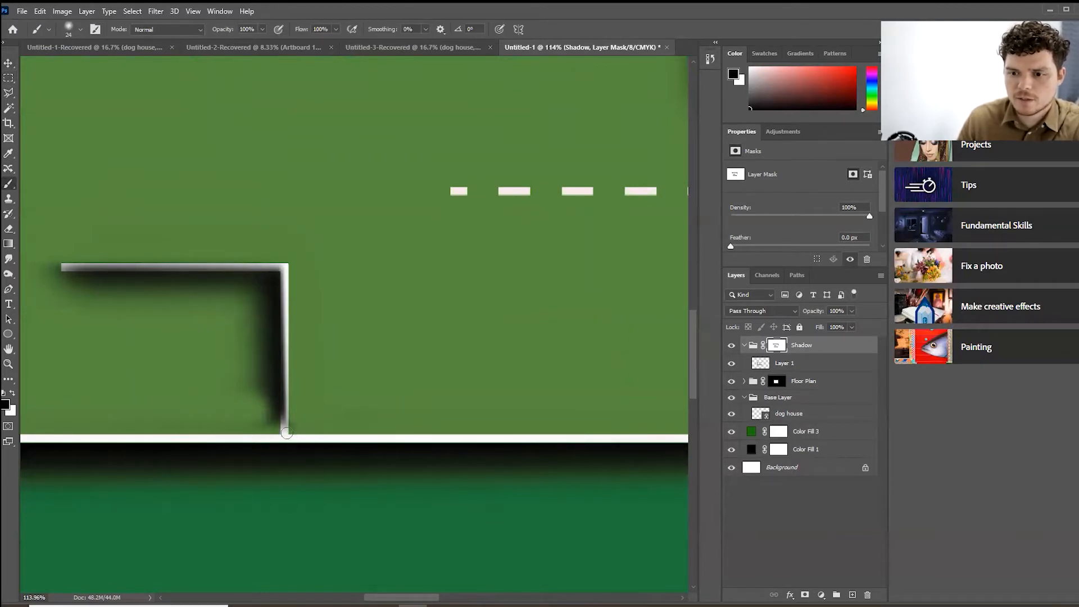
left_click(287, 268, "shift")
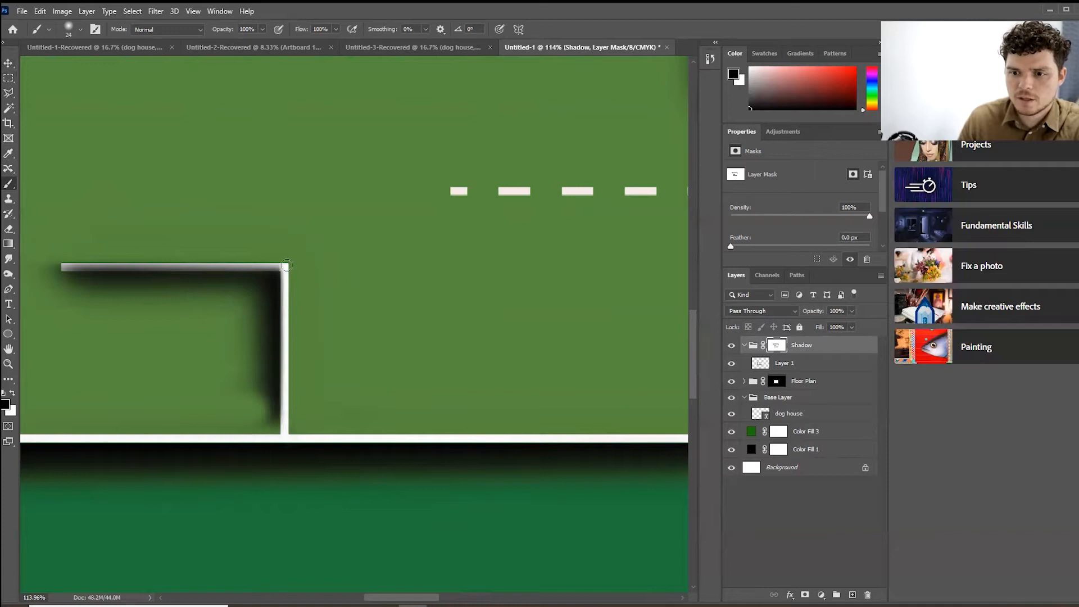
left_click(60, 264, "shift")
- Trim the leftover shadow from both interior wall lines with straight black mask strokes using a 13 px brush
right_click(58, 265, "alt")
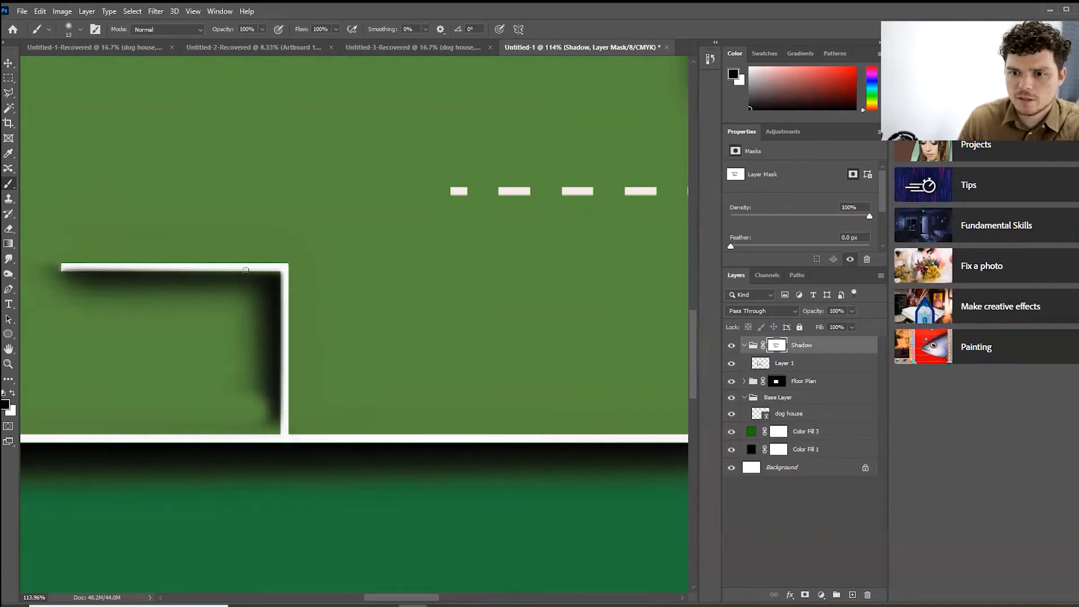
left_click(284, 272, "shift")
left_click(287, 439, "shift")
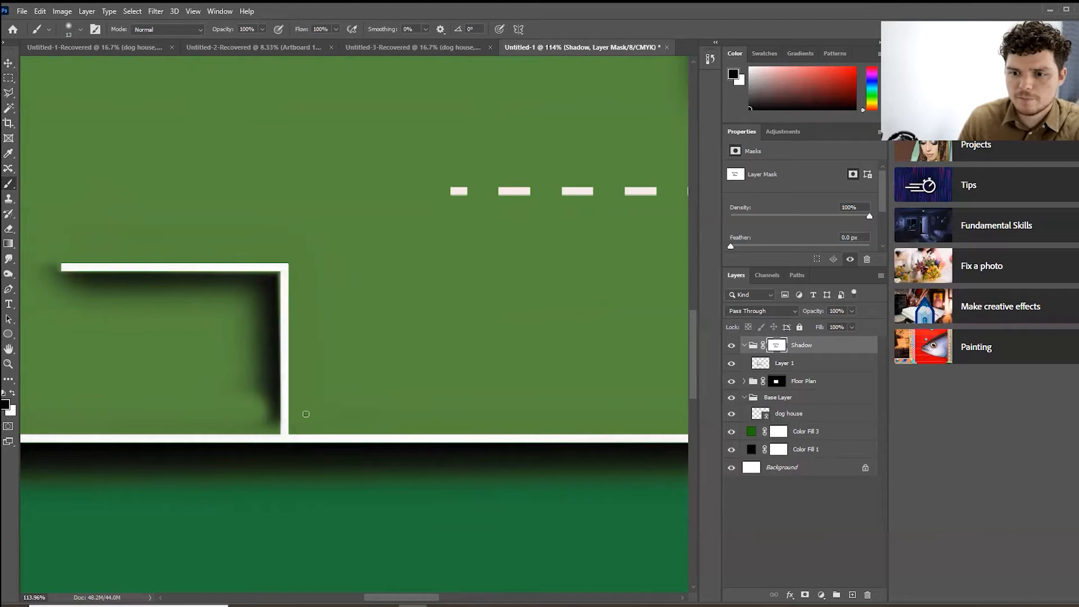
scroll(303, 414, "down", 5)
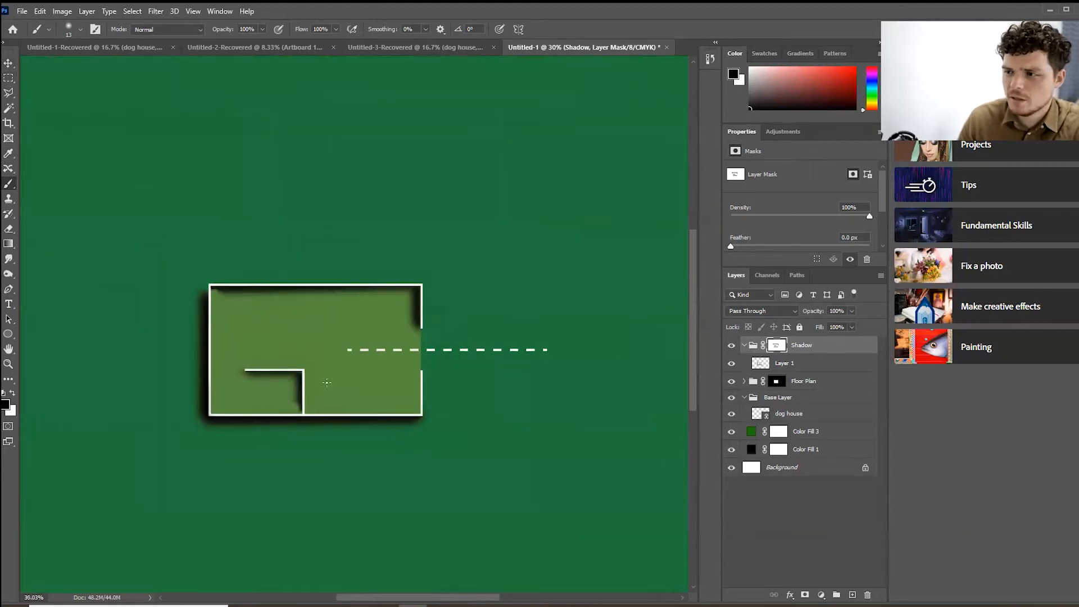
- Hide and reshow Color Fill 3 to compare backgrounds, and change its color to dark blue (#081075)
left_click(9, 63)
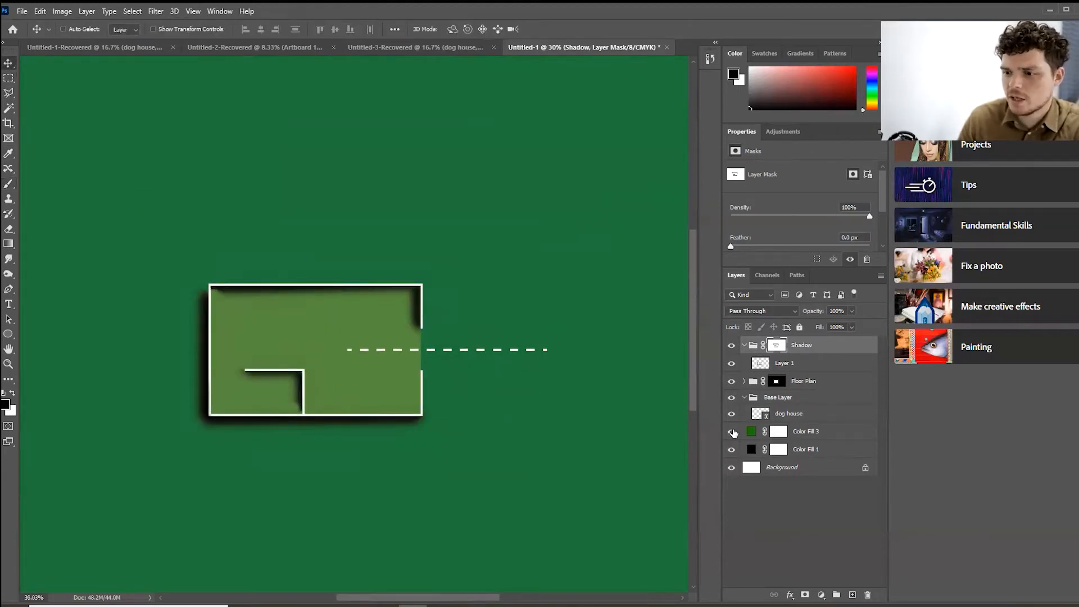
left_click(731, 431)
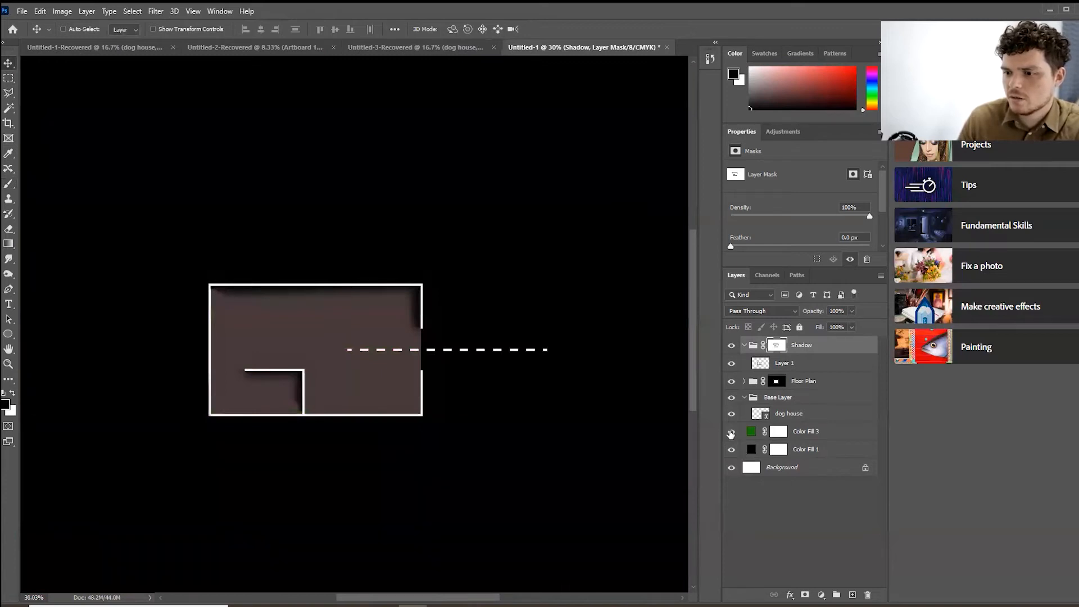
left_click(731, 431)
double_click(751, 431)
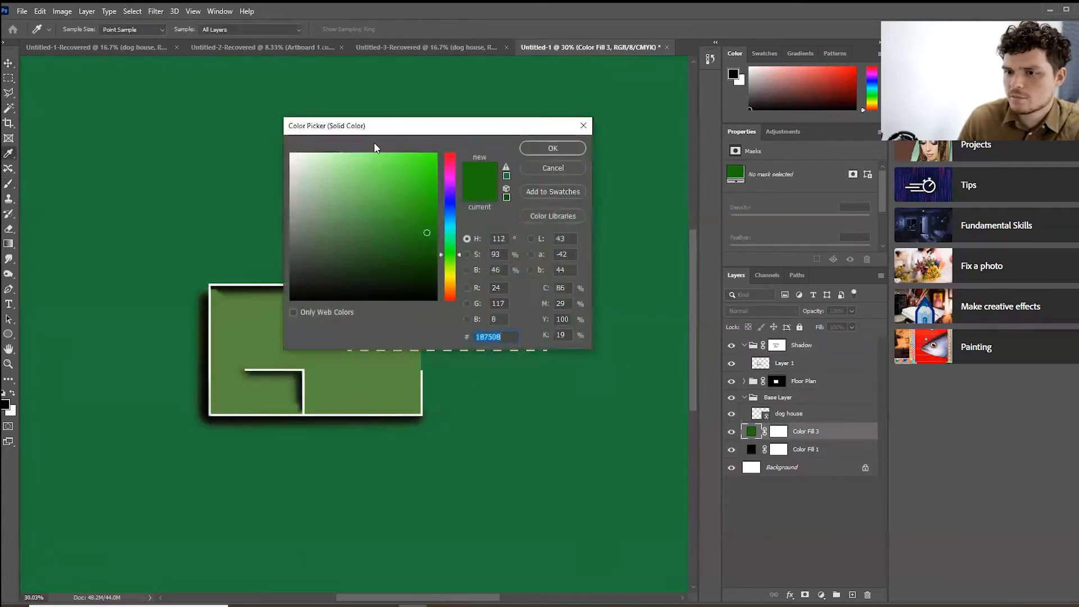
left_click_drag(455, 242, 453, 202)
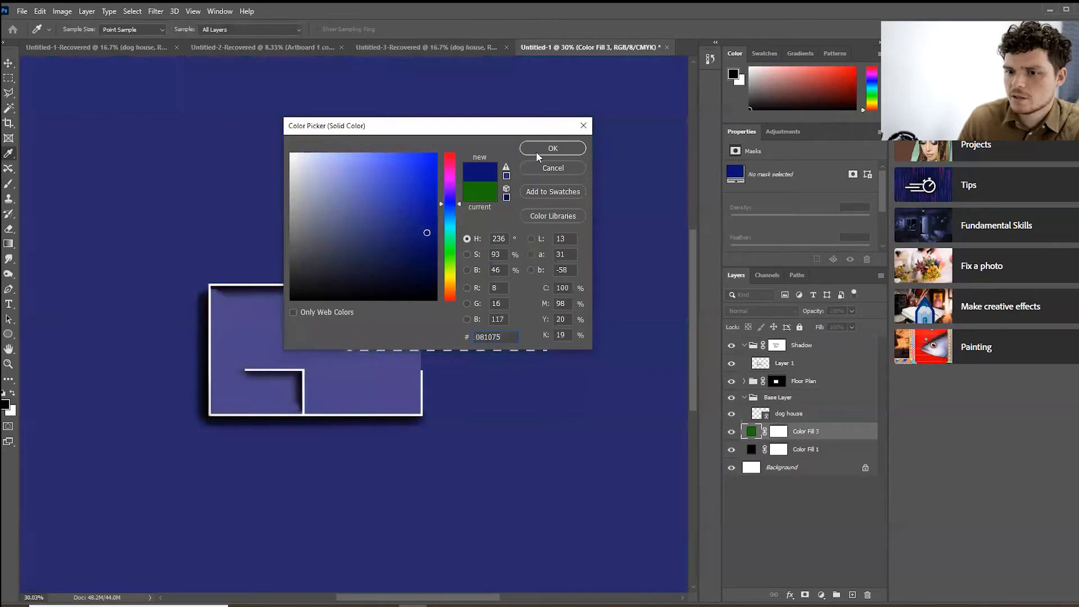
left_click(536, 150)
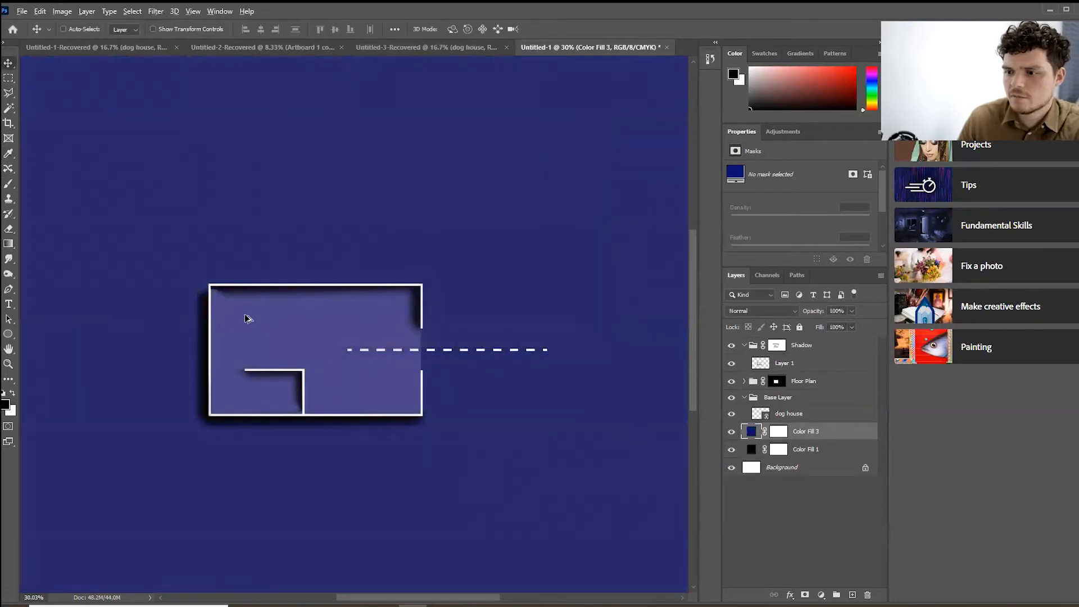
- Expand the Floor Plan group, and set Layer 1 in the Shadow group to Multiply at 18% opacity
scroll(246, 319, "up", 1)
left_click(744, 382)
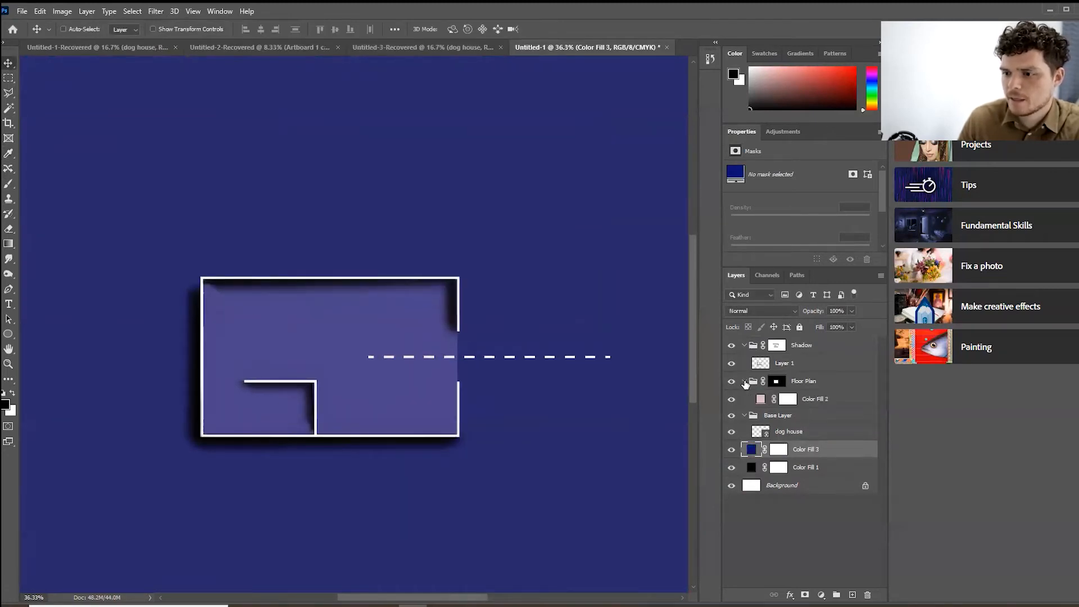
left_click(821, 365)
left_click_drag(852, 318, 809, 325)
left_click(784, 311)
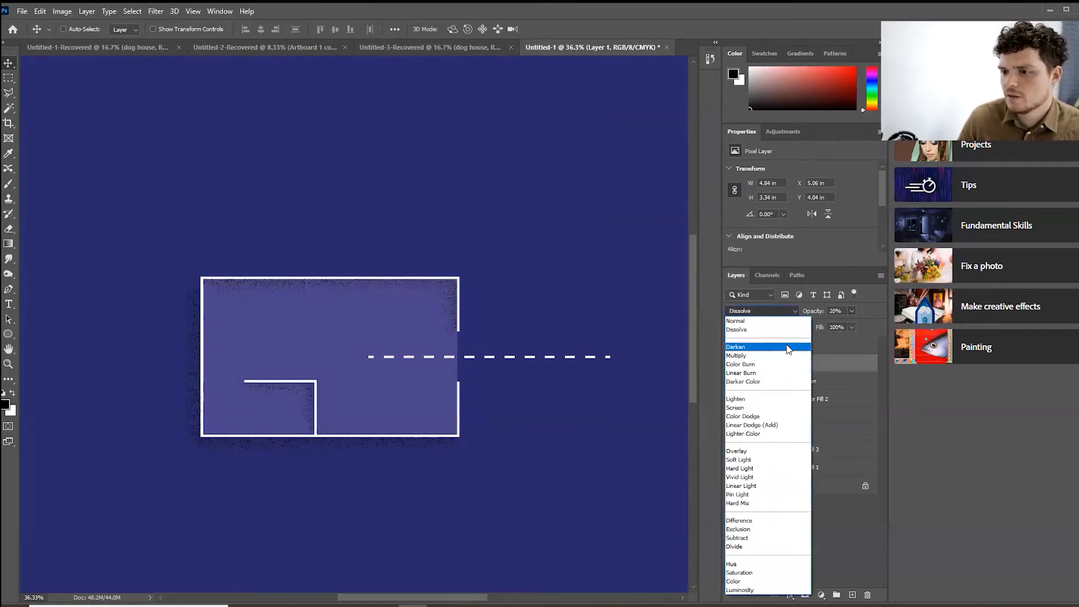
left_click(786, 356)
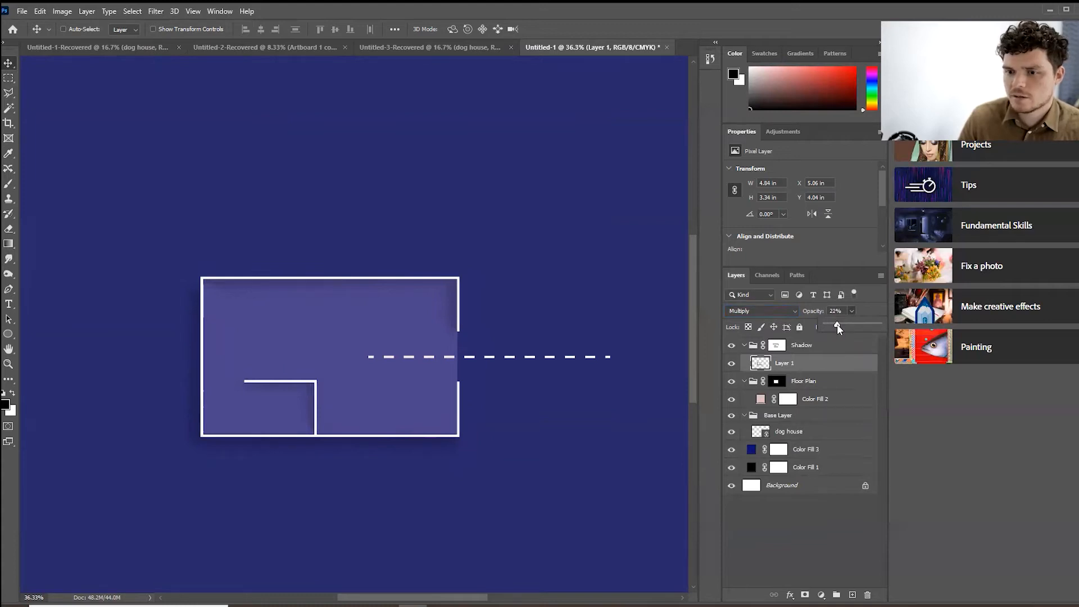
- Compare the whole plan with and without the shadow by toggling Layer 1's visibility
scroll(342, 410, "down", 5)
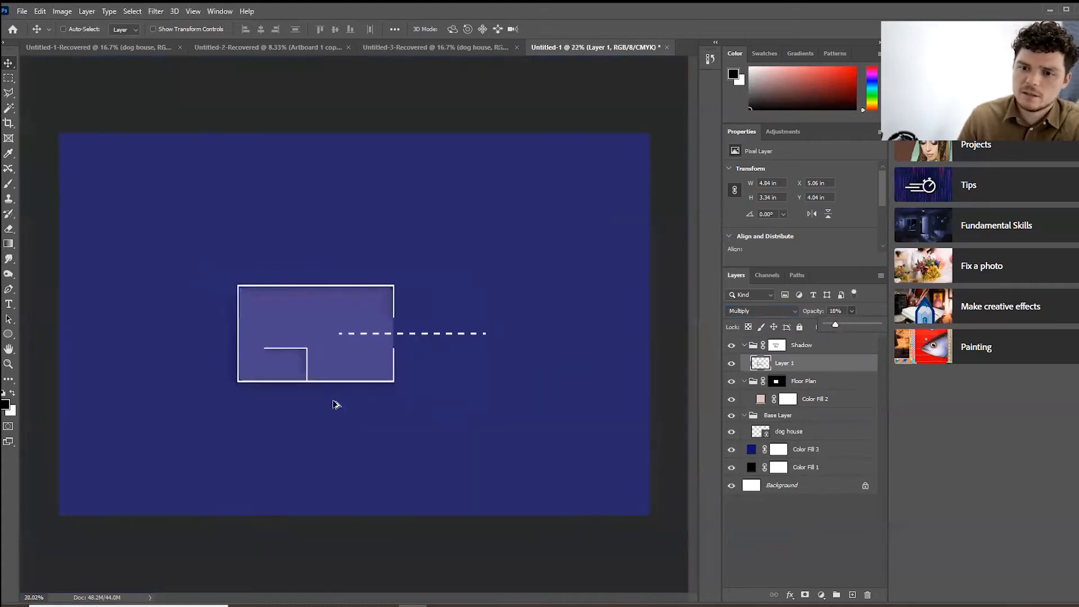
left_click(730, 366)
left_click(730, 366)
left_click(730, 367)
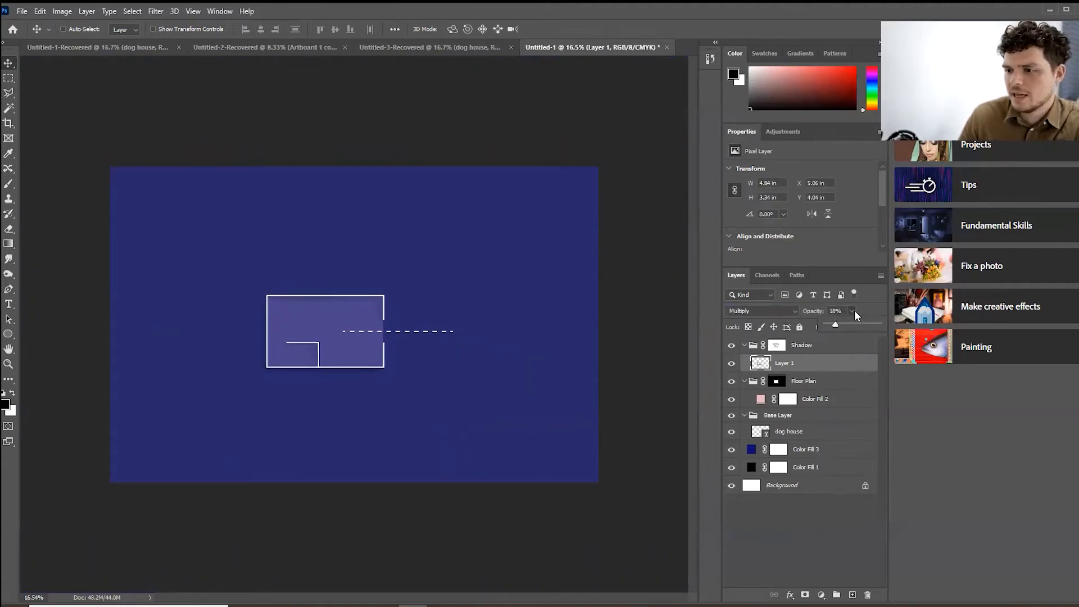
- Try raising Layer 1's opacity to about 30% to judge a stronger shadow around the walls
left_click_drag(839, 324, 842, 324)
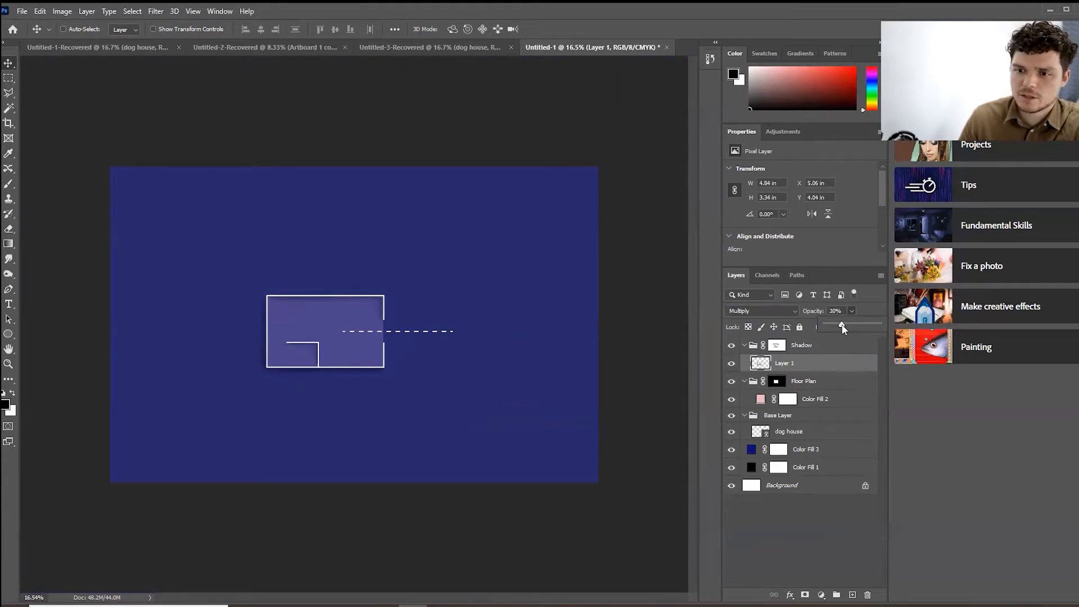
scroll(323, 316, "up", 3)
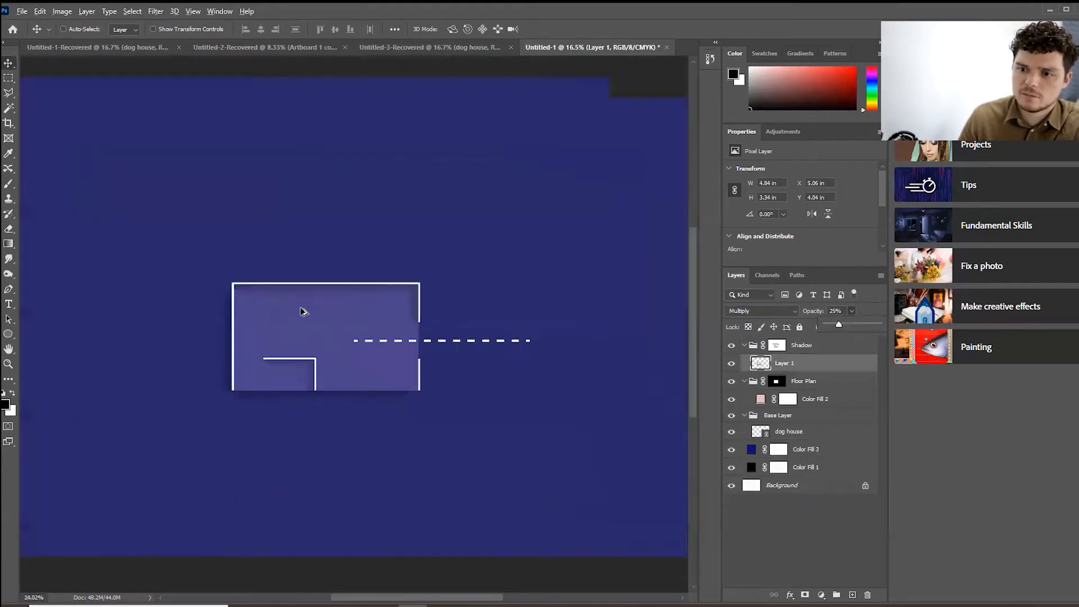
scroll(373, 322, "down", 2)
key("b")
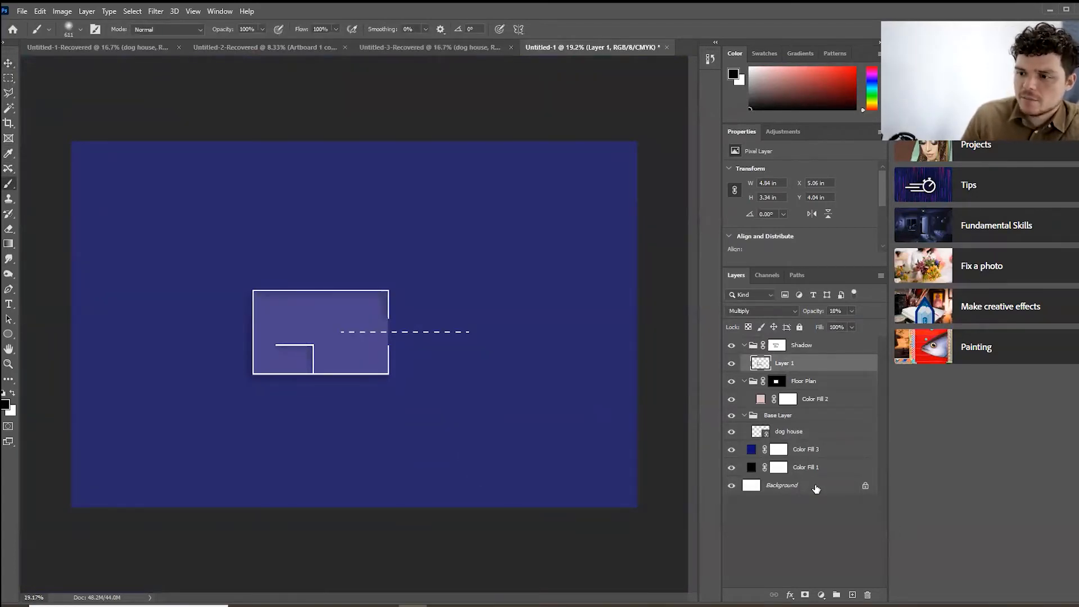
- Compare the background colors by hiding and reshowing Color Fill 3 and Color Fill 1
left_click(731, 452)
left_click(732, 452)
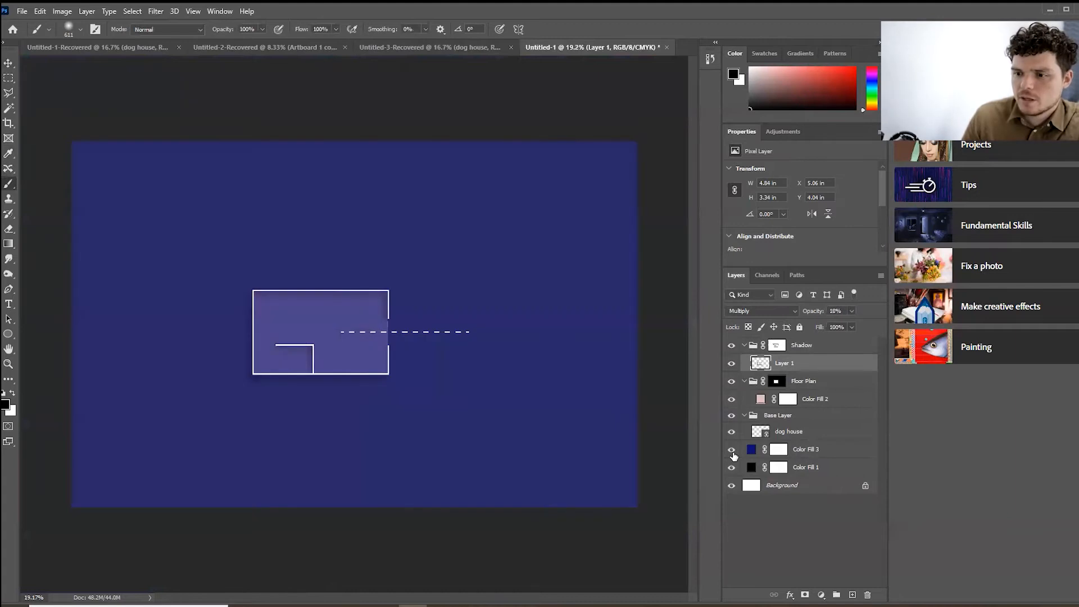
left_click(732, 451)
left_click(731, 468)
left_click(732, 468)
left_click(731, 450)
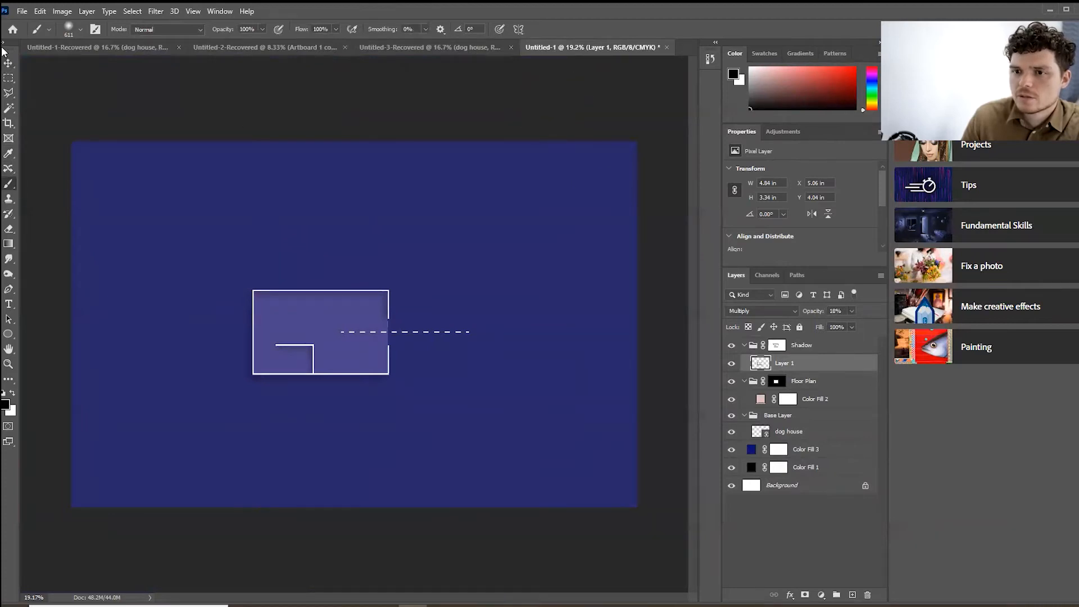
- Open the dea gea texture image from the Photoshop Resources folder in My Drive on the Google Drive
left_click(23, 12)
left_click(43, 32)
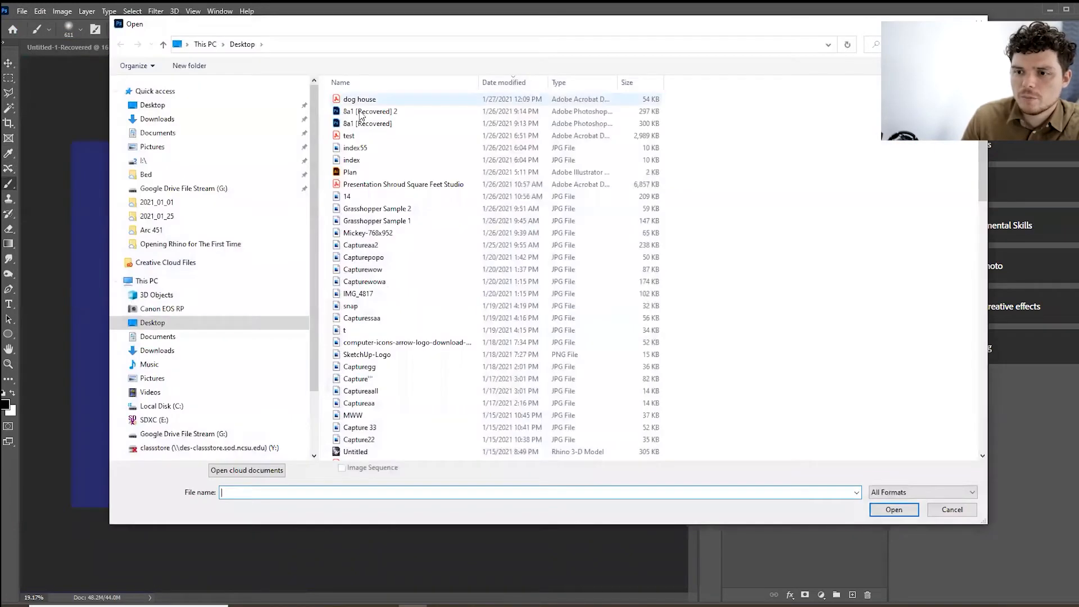
left_click(199, 190)
double_click(438, 113)
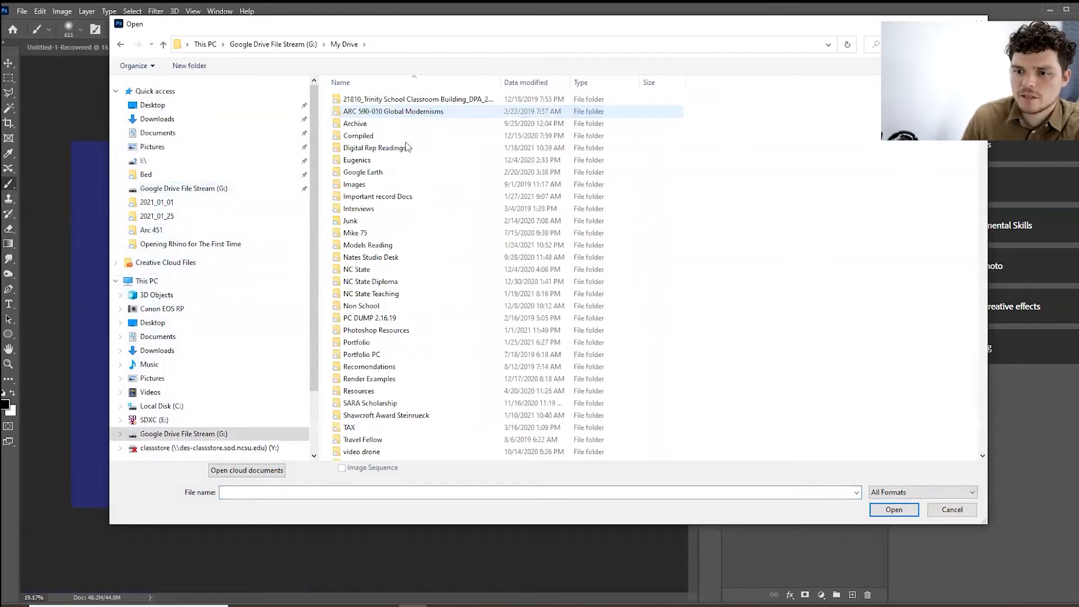
double_click(412, 343)
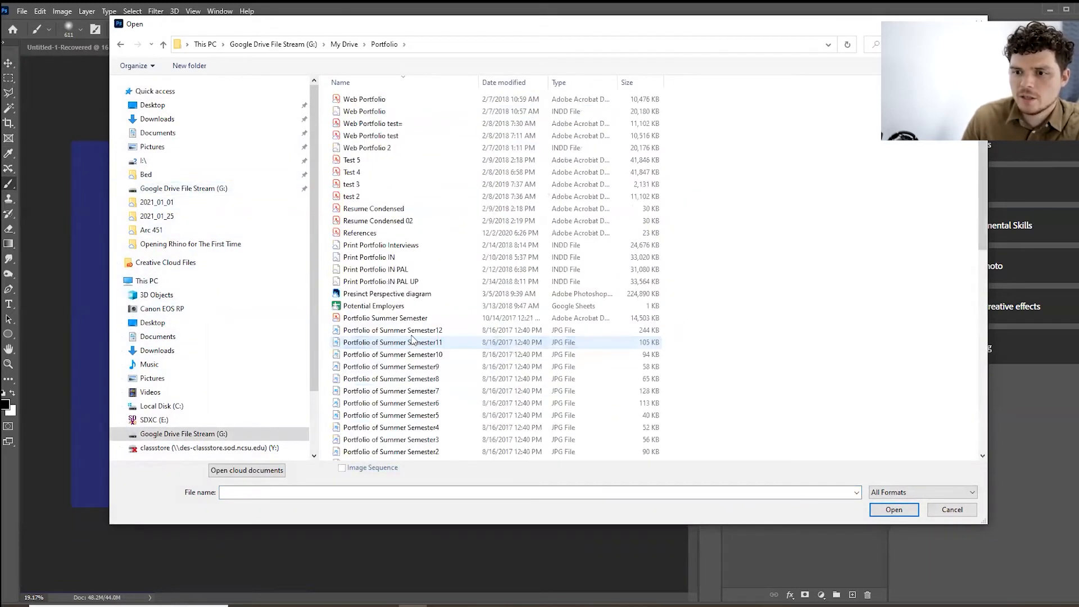
scroll(413, 340, "down", 5)
left_click(344, 44)
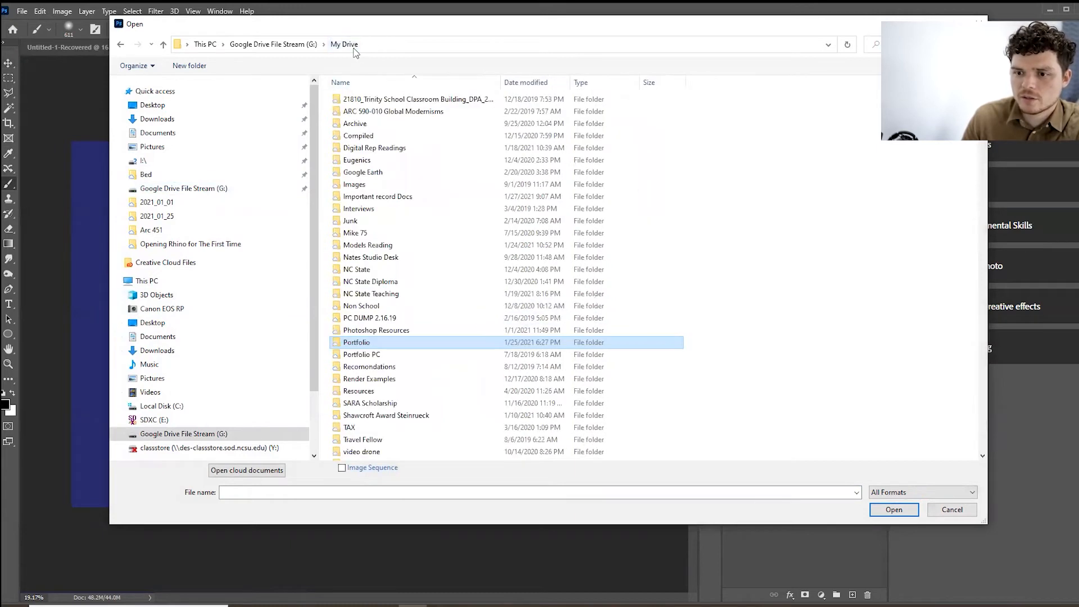
double_click(436, 330)
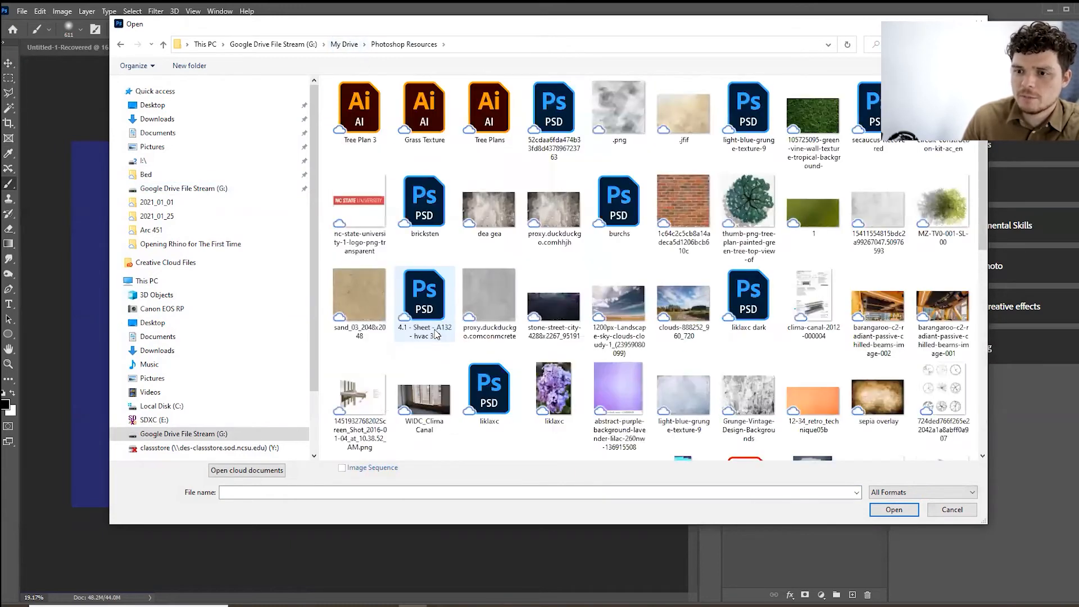
left_click(753, 396)
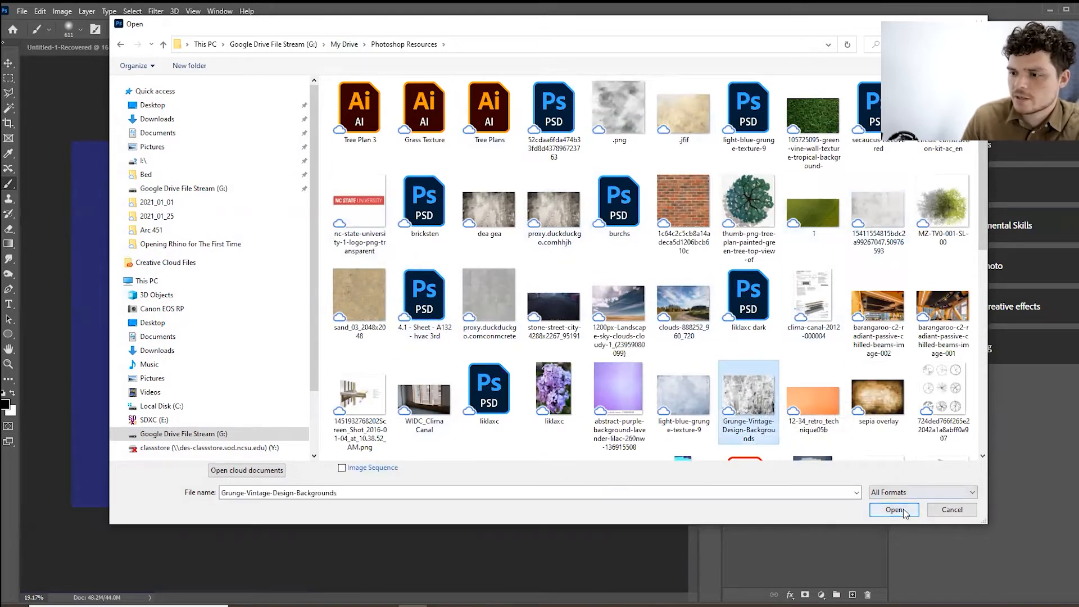
left_click(507, 214)
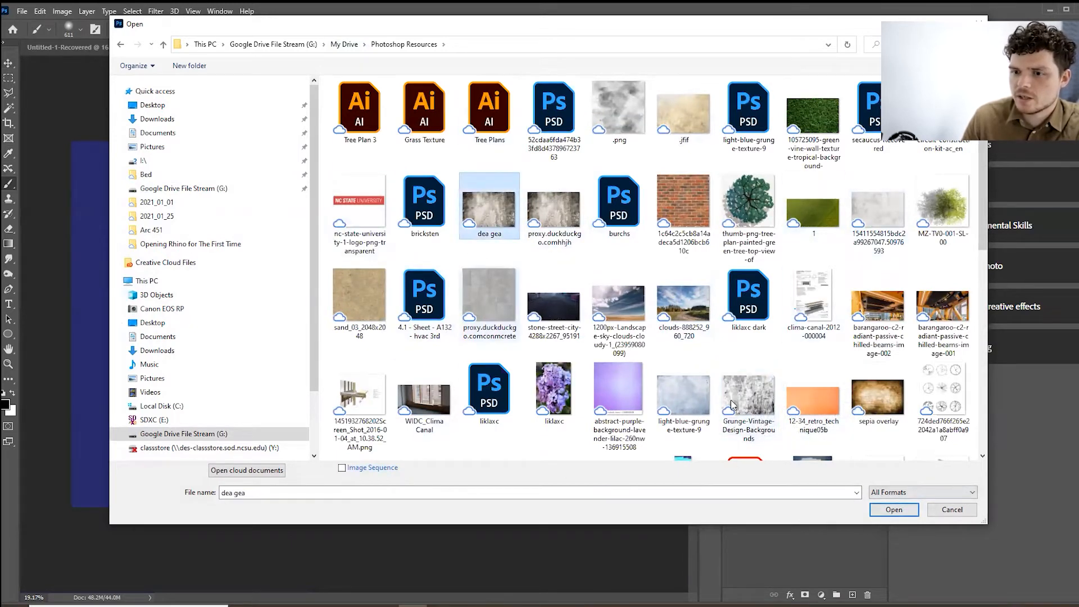
left_click(893, 509)
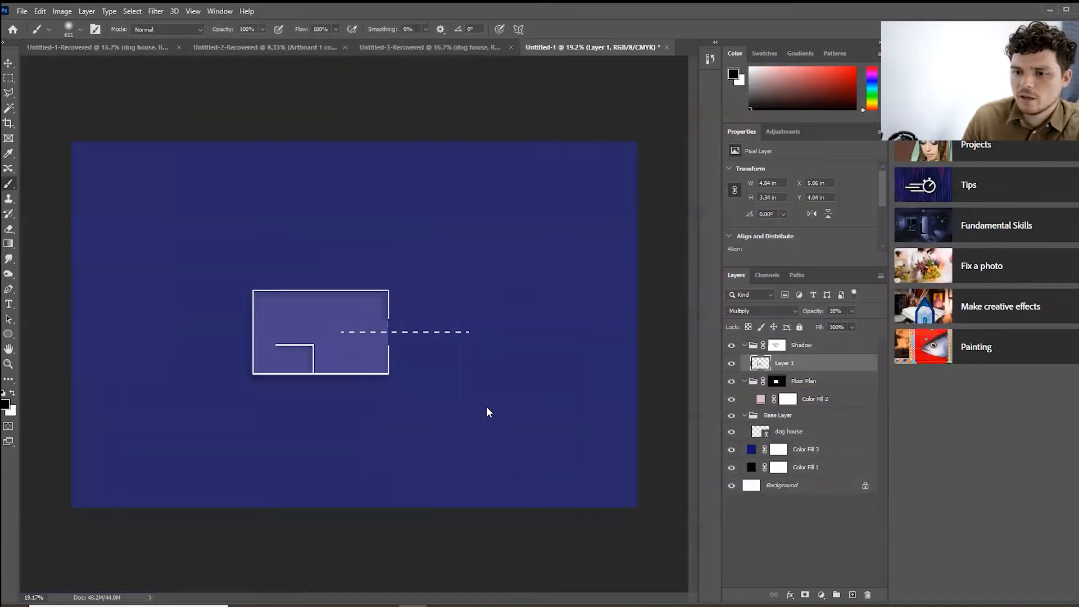
- Bring the dea gea texture into the Untitled-1 plan document and scale it to about 112% so it covers the canvas
left_click_drag(483, 413, 453, 348)
scroll(492, 385, "down", 5)
key("v")
scroll(453, 348, "down", 2)
key("ctrl+t")
left_click_drag(473, 405, 500, 424)
left_click_drag(462, 383, 471, 404)
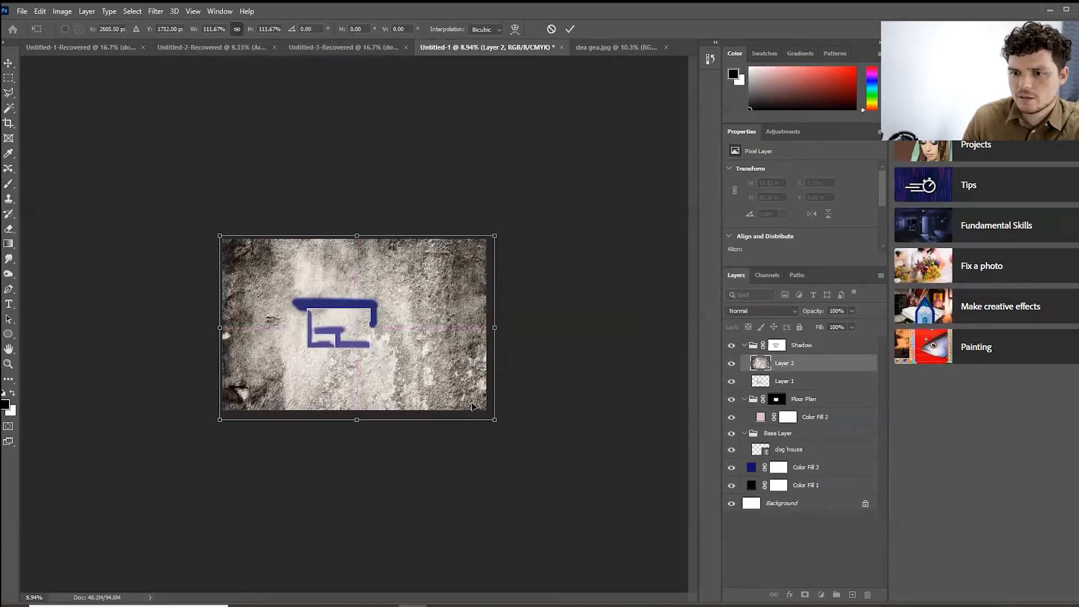
key("Return")
- Move the texture layer beneath dog house in the Base Layer group and place it in a new nested group
mouse_move(827, 370)
left_mouse_down()
mouse_move(818, 335)
mouse_move(830, 476)
left_mouse_up()
left_click(837, 596)
left_click(823, 344)
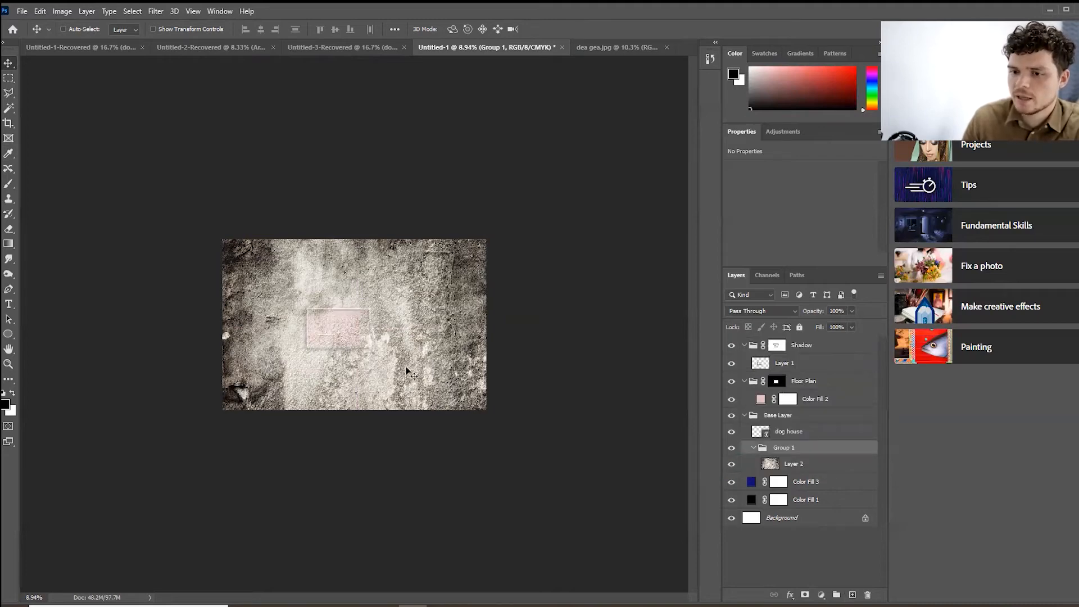
scroll(316, 328, "up", 8)
scroll(484, 353, "down", 3)
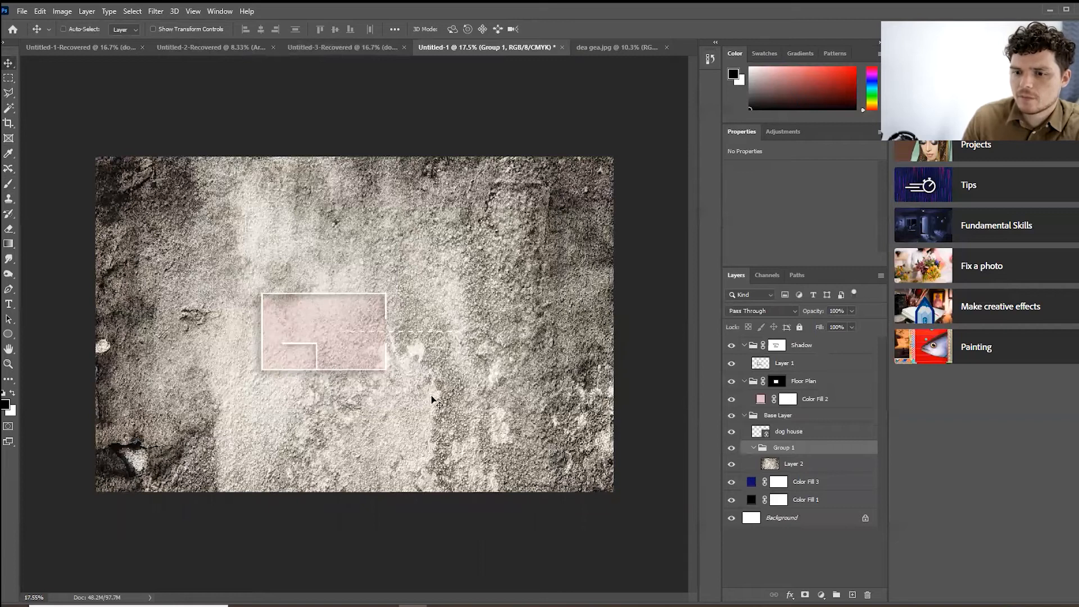
- Open the water co texture from the Textures subfolder of Photoshop Resources and copy the entire image
left_click(22, 12)
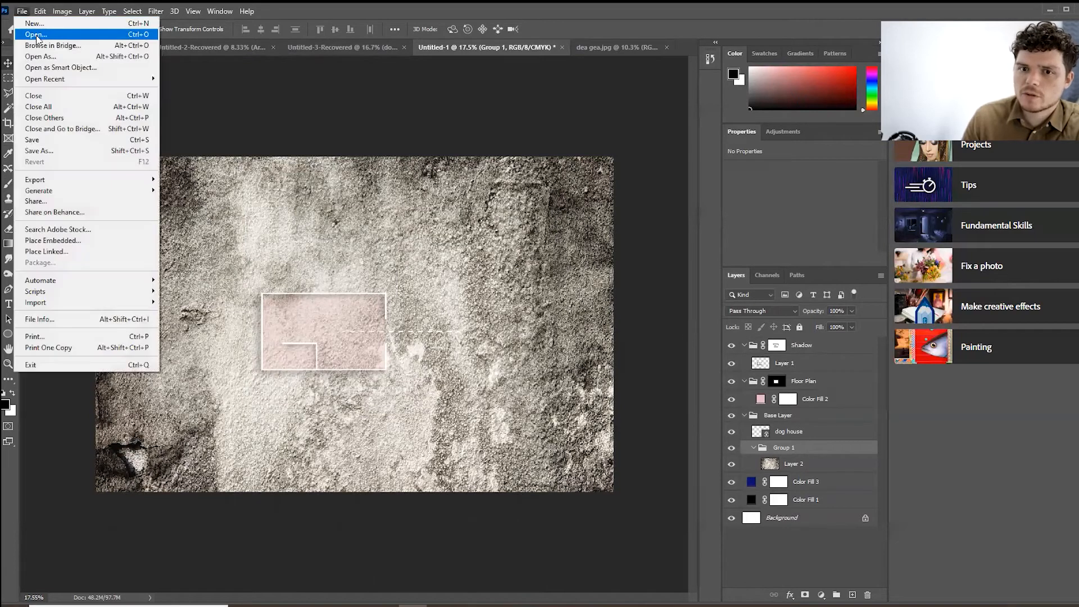
left_click(37, 37)
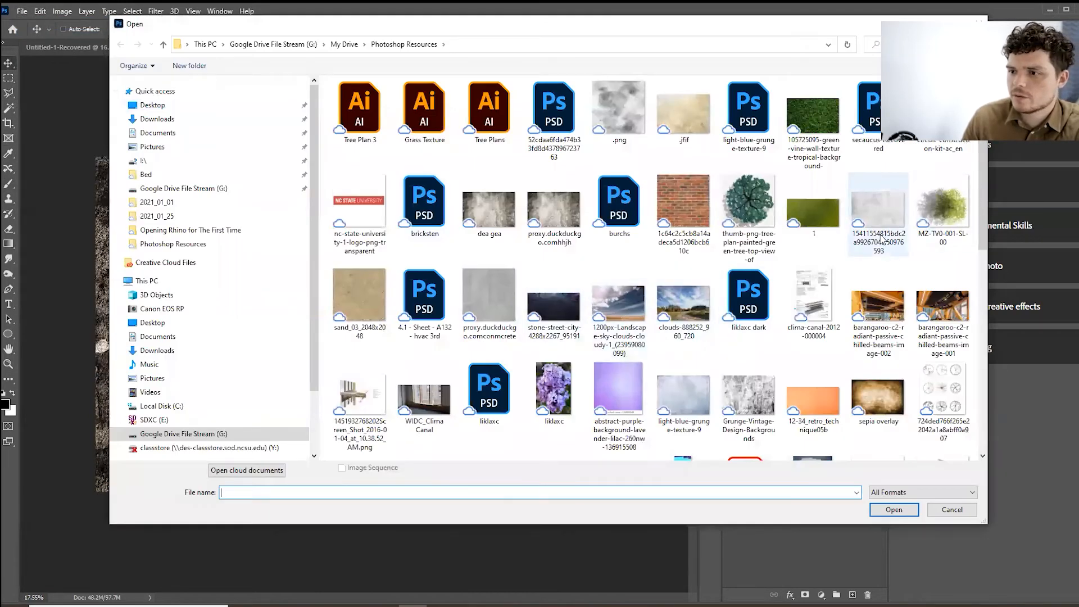
scroll(892, 363, "down", 3)
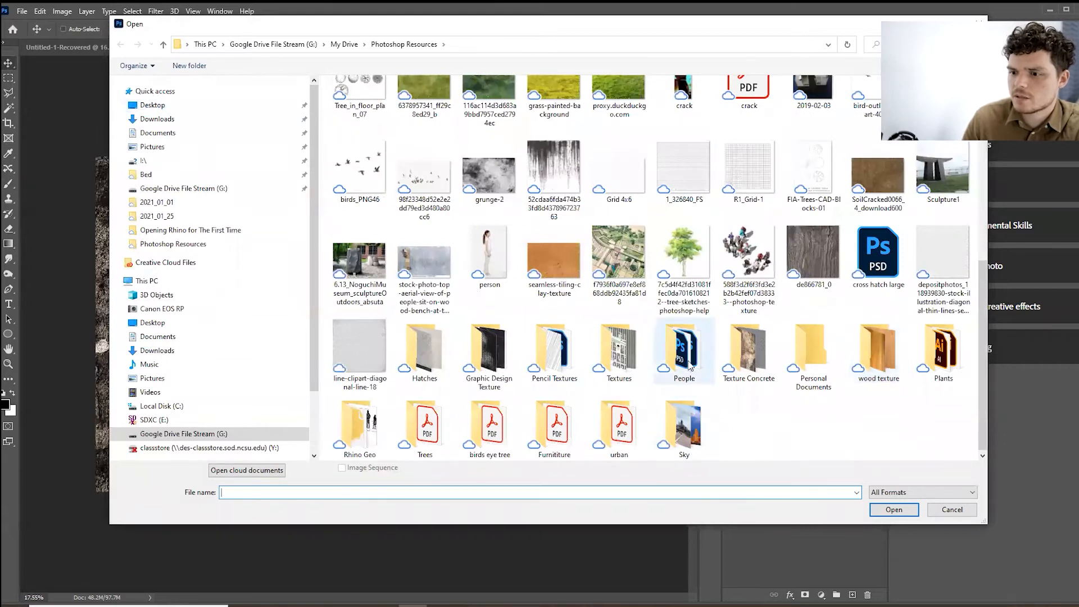
double_click(611, 362)
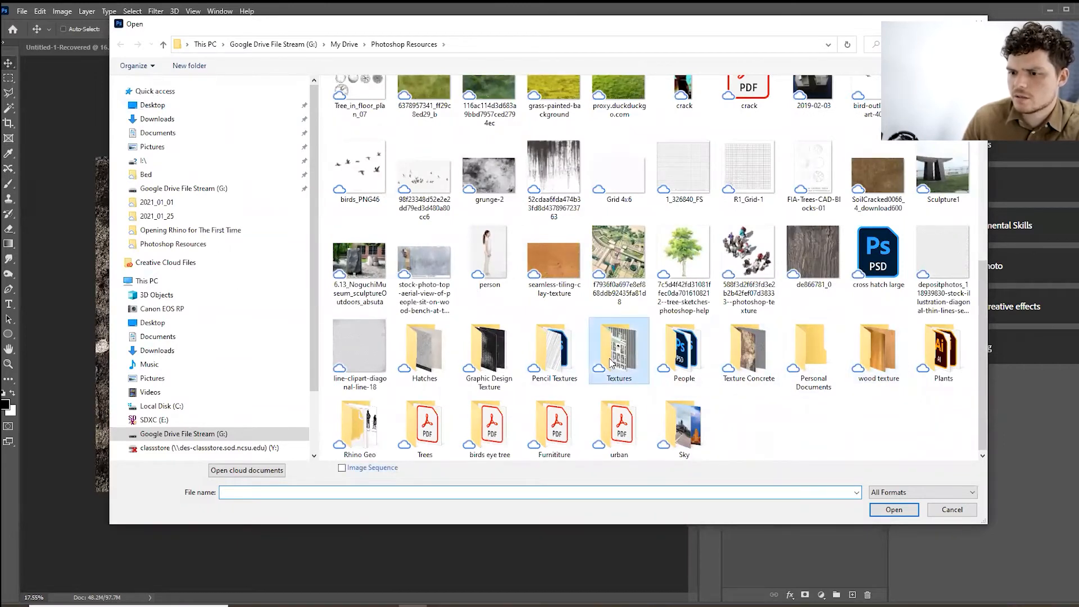
left_click(797, 114)
left_click(488, 227)
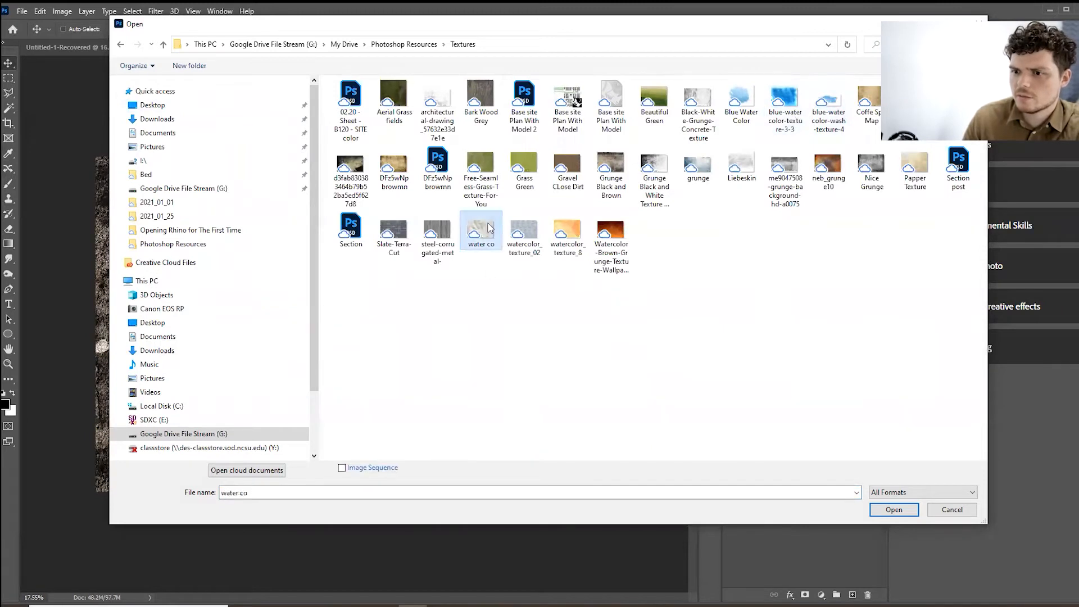
left_click(893, 510)
key("ctrl+a")
key("ctrl+c")
- Paste the water co texture into dea gea.jpg and scale it to about 415% so it covers the canvas
left_click(499, 48)
key("ctrl+v")
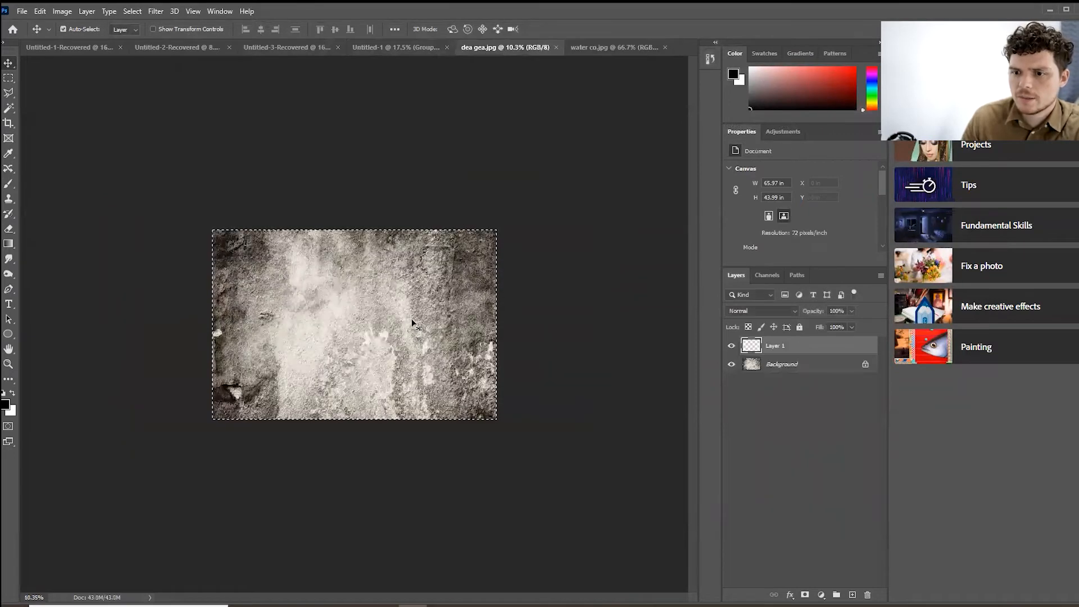
scroll(345, 336, "up", 3)
left_click_drag(359, 330, 411, 382)
key("ctrl+t")
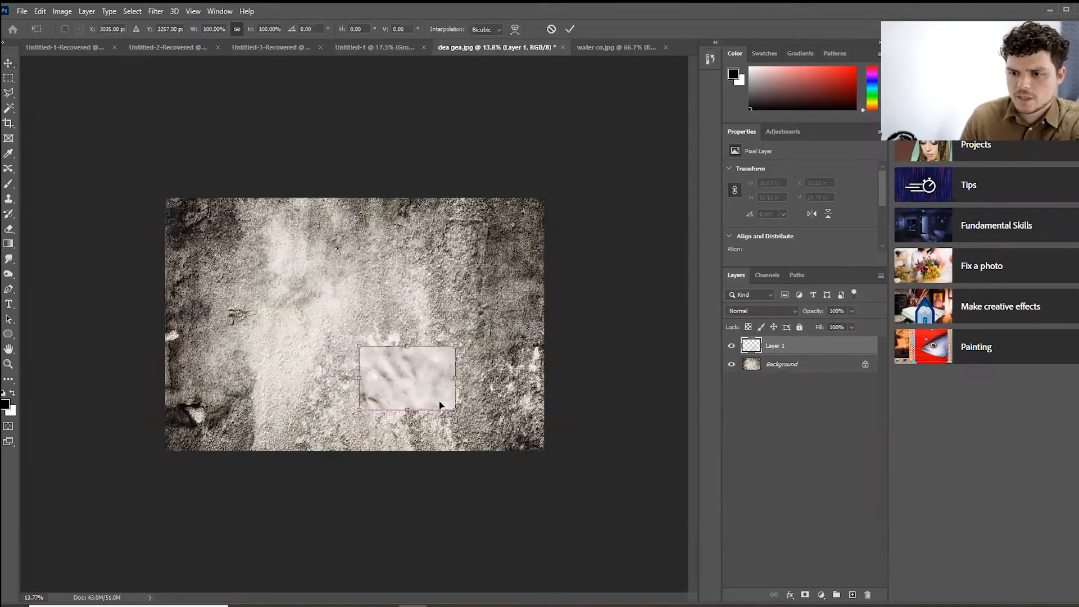
left_click_drag(456, 410, 526, 457)
left_click_drag(359, 346, 112, 182)
left_click_drag(384, 324, 408, 330)
left_click_drag(549, 461, 534, 452)
left_click_drag(456, 398, 473, 403)
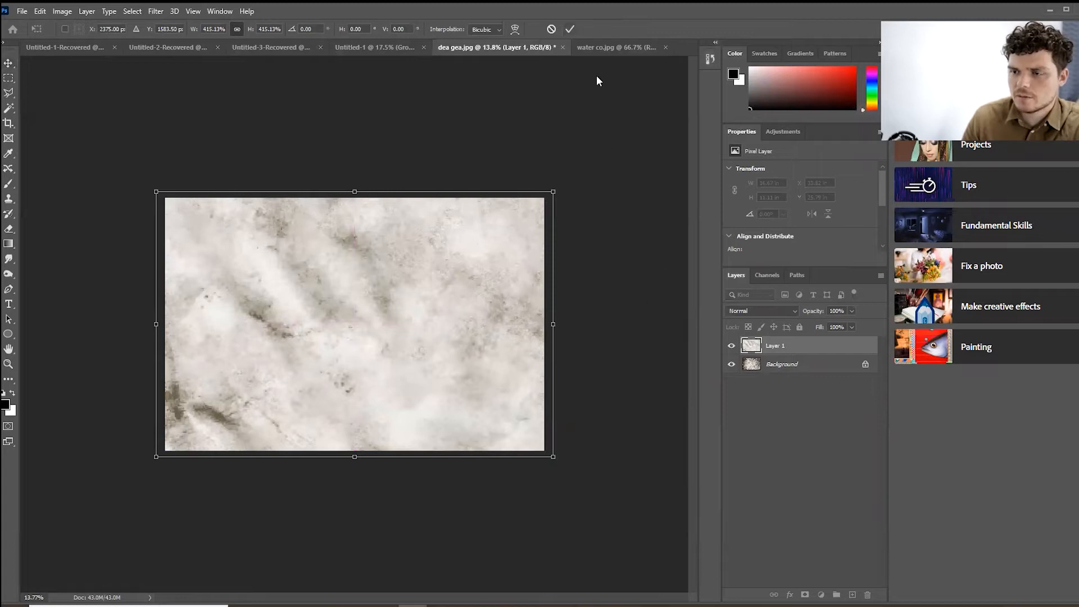
left_click(568, 28)
key("ctrl+plus")
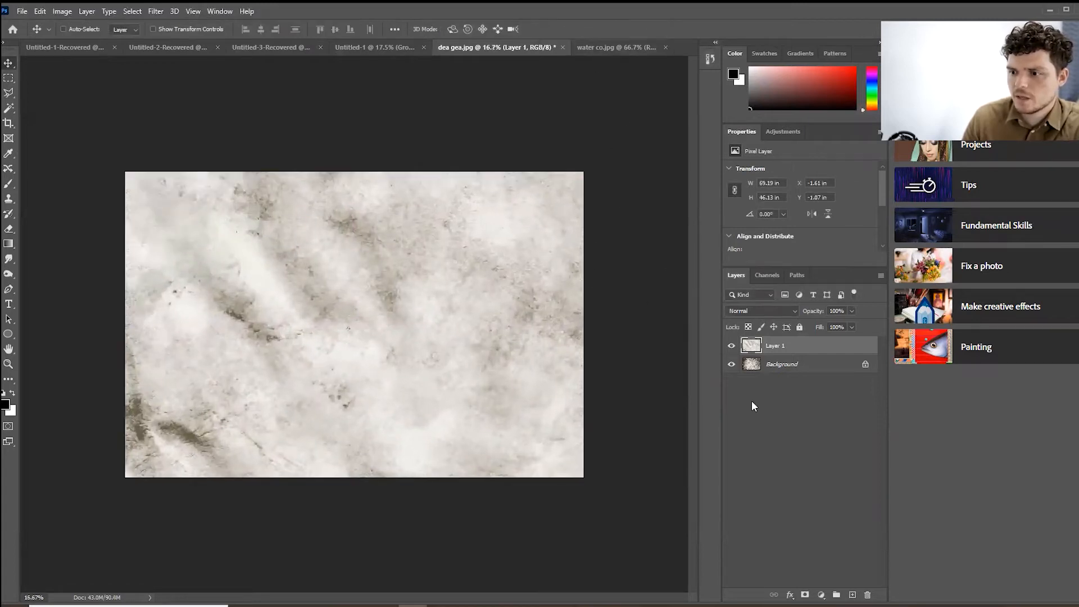
- Paste the water co texture into Group 1 of Untitled-1 and enlarge it to about 17.7 by 11.8 in, covering the canvas
left_click(388, 47)
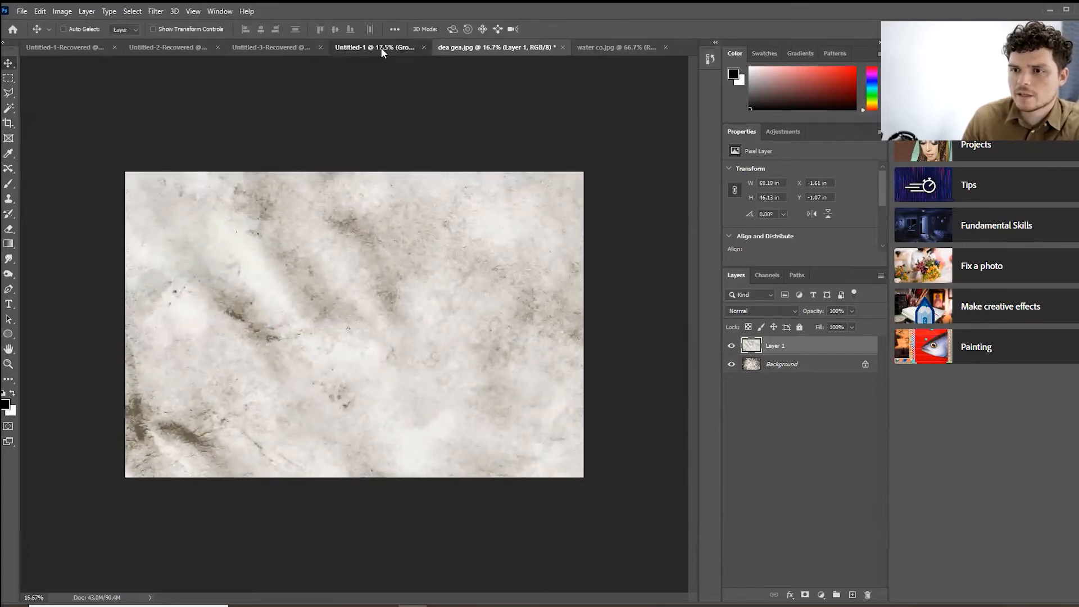
key("ctrl+v")
left_click_drag(391, 335, 610, 465)
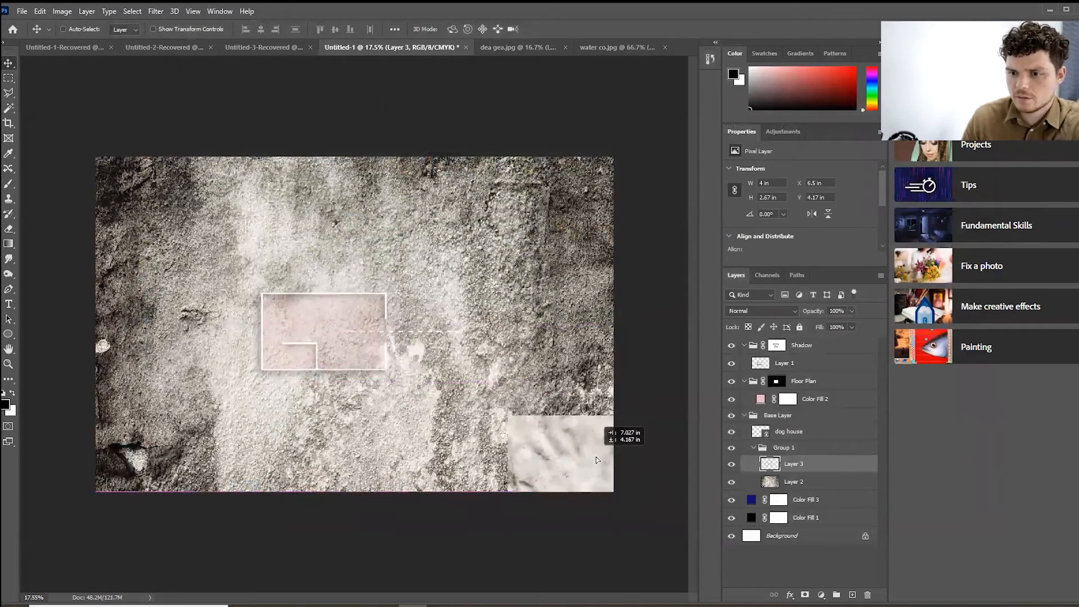
key("ctrl+t")
left_click_drag(511, 417, 73, 181)
left_click_drag(308, 187, 304, 198)
left_click(570, 28)
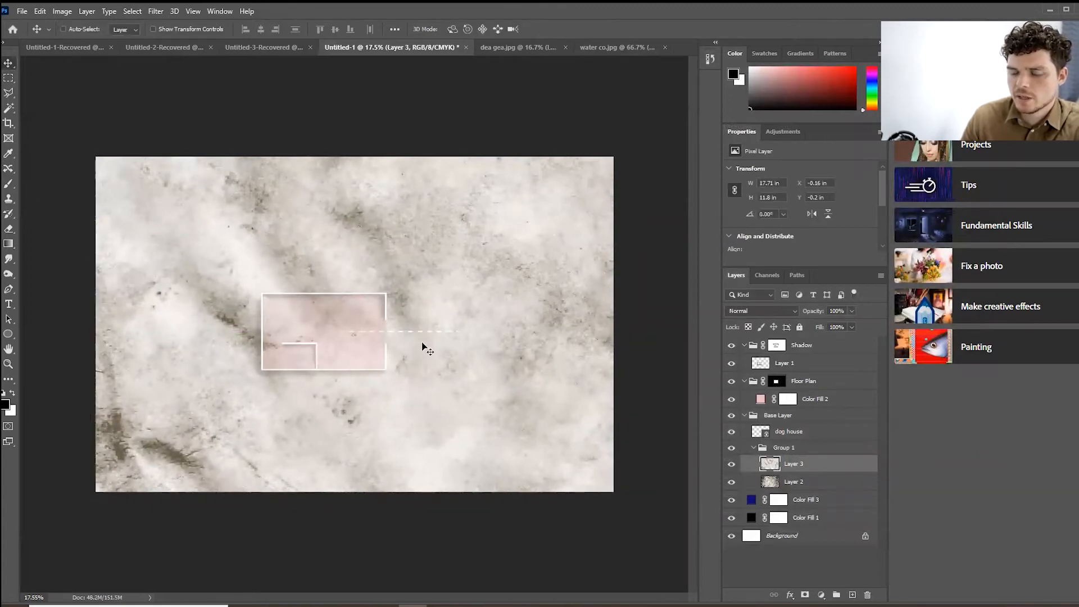
- Compare the two background textures by toggling the visibility of Layer 3 and Layer 2
left_click(732, 464)
left_click(731, 482)
left_click(732, 482)
scroll(476, 403, "down", 2)
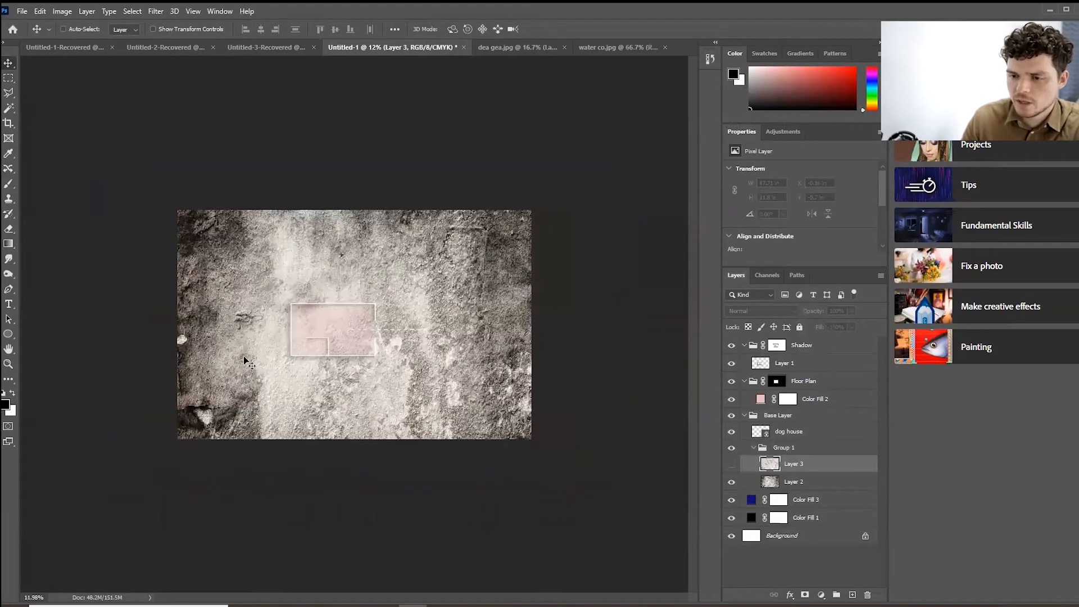
scroll(250, 362, "up", 3)
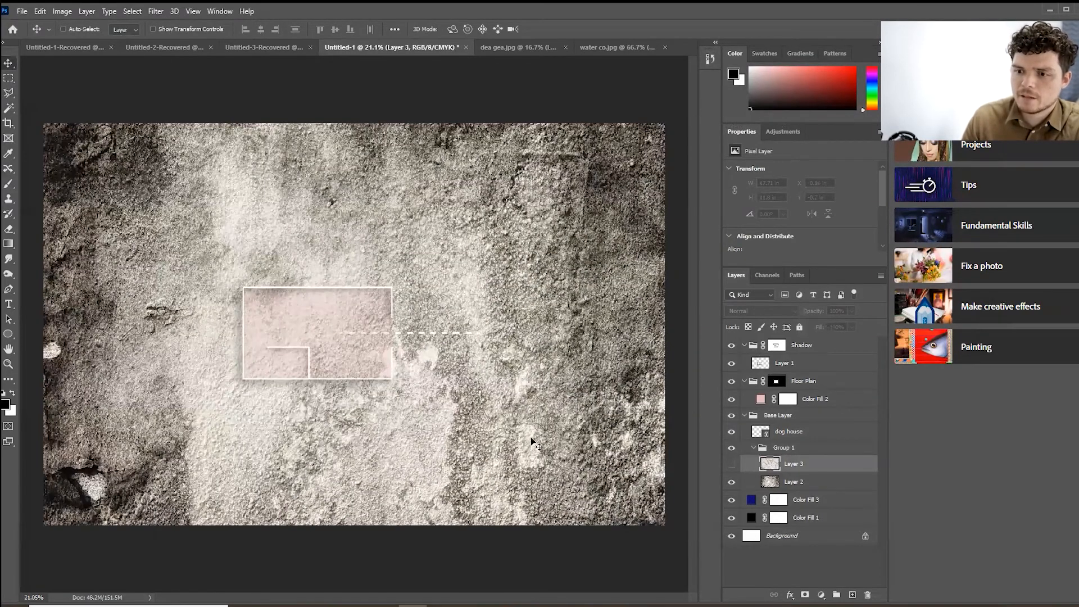
scroll(537, 444, "down", 2)
scroll(233, 335, "up", 1)
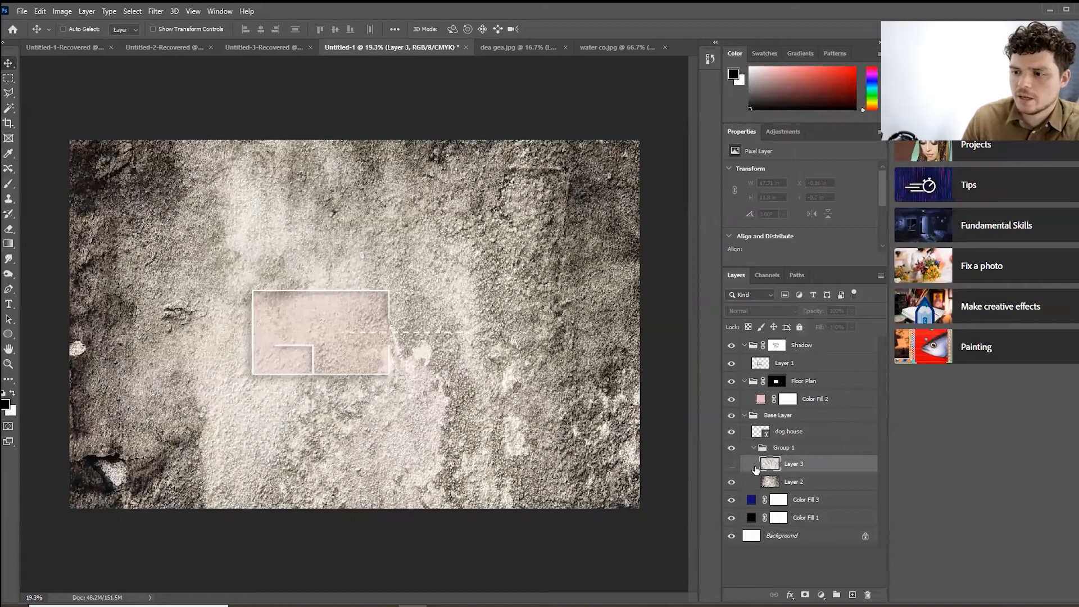
left_click(731, 465)
- Preview blend modes for Layer 3, including Linear Dodge (Add), and leave it at Normal
left_click(778, 311)
left_click(778, 310)
left_click(778, 311)
left_click(778, 310)
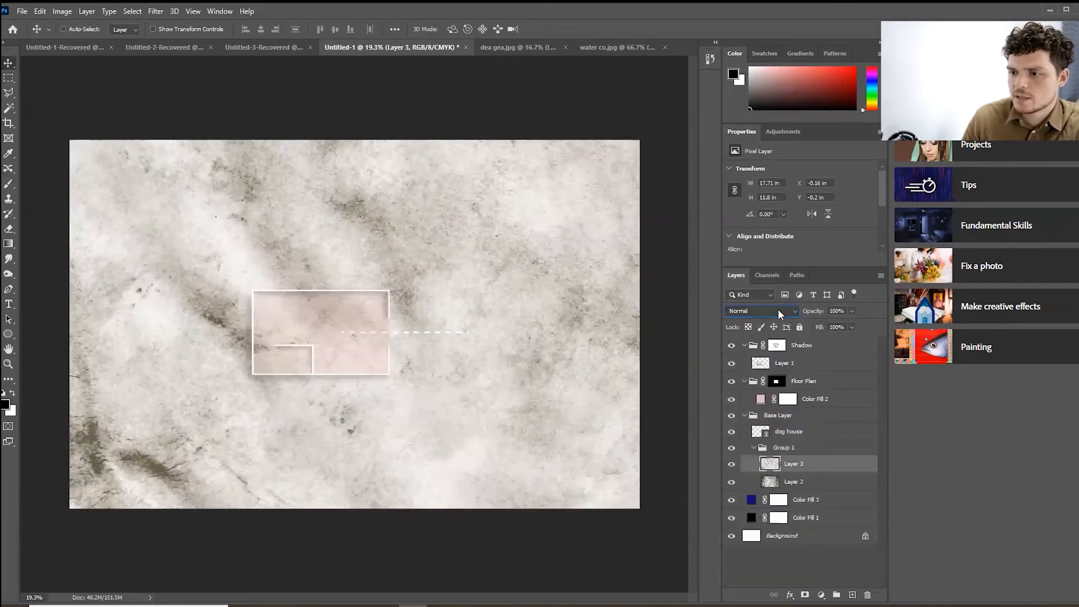
left_click(767, 311)
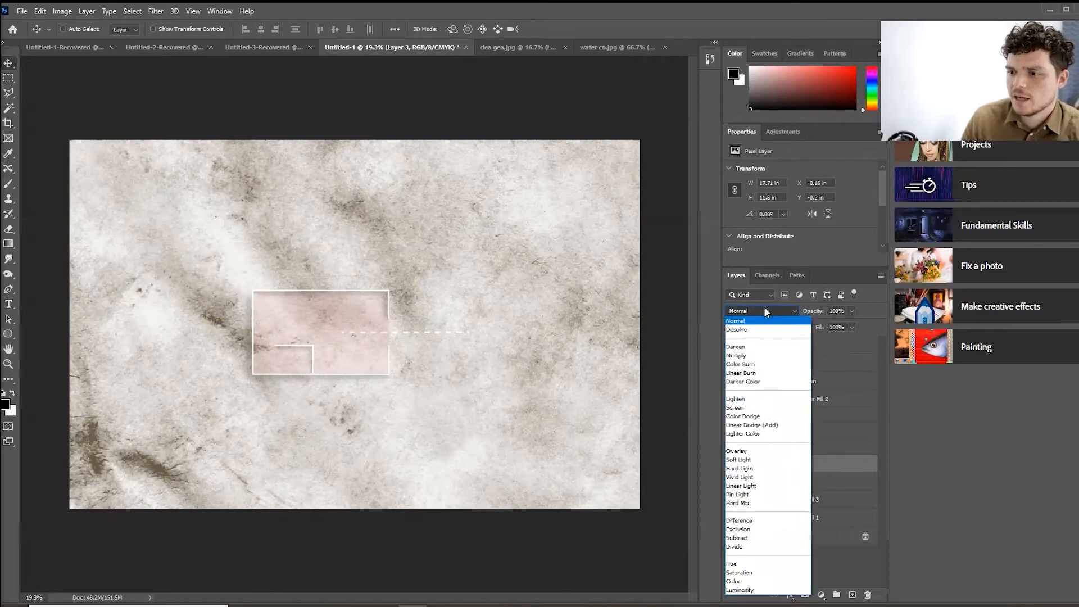
left_click(764, 308)
left_click(764, 309)
left_click(764, 309)
left_click(764, 309)
left_click(764, 309)
left_click(763, 310)
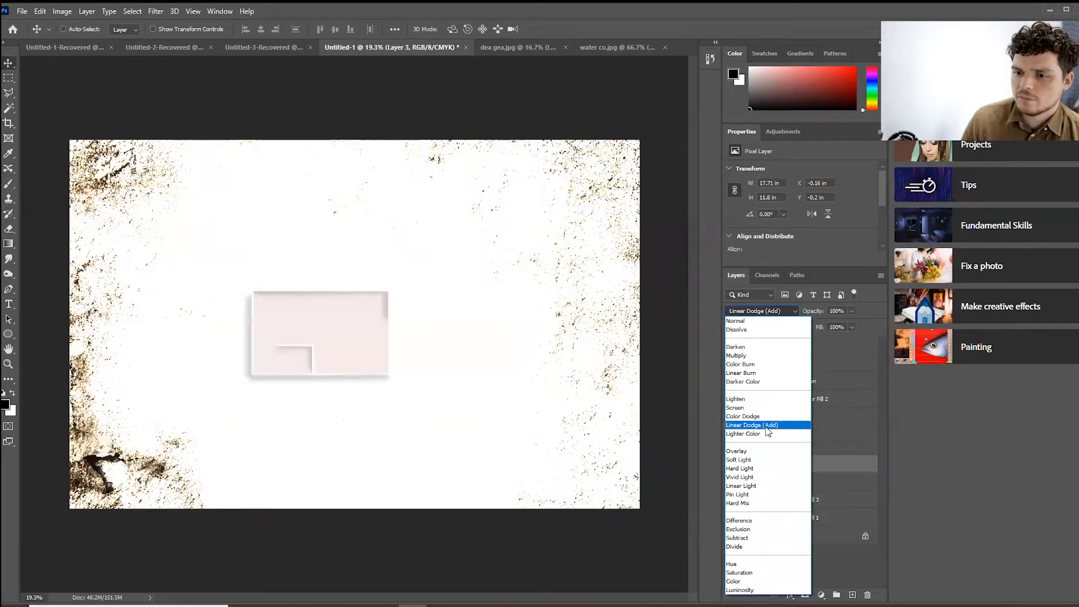
left_click(771, 311)
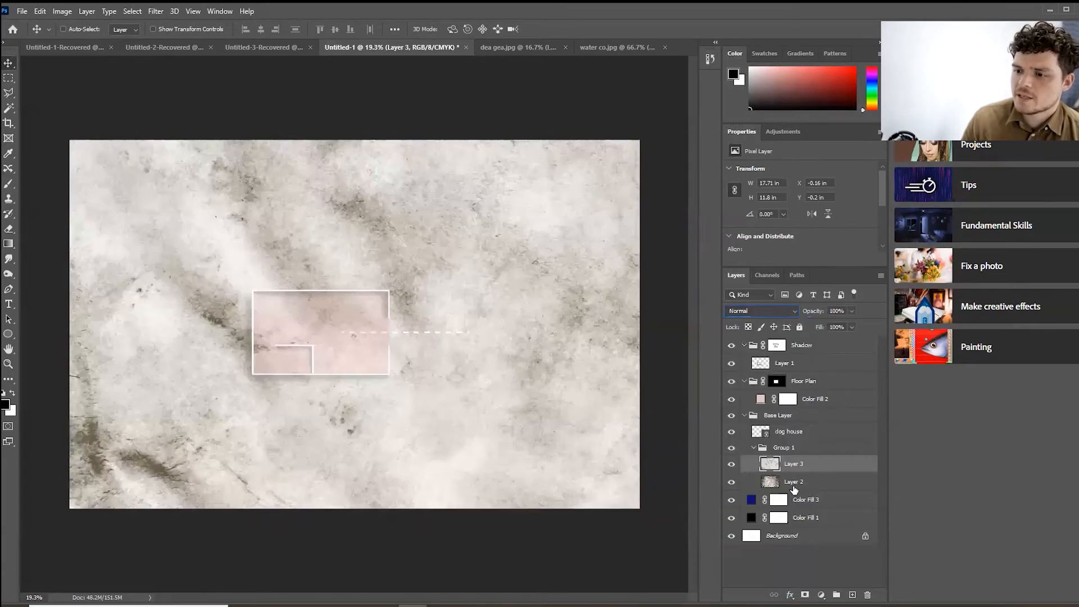
- Try the Overlay blend mode on Layer 3 and return it to Normal
left_click(804, 483)
left_click(802, 466)
left_click(810, 484)
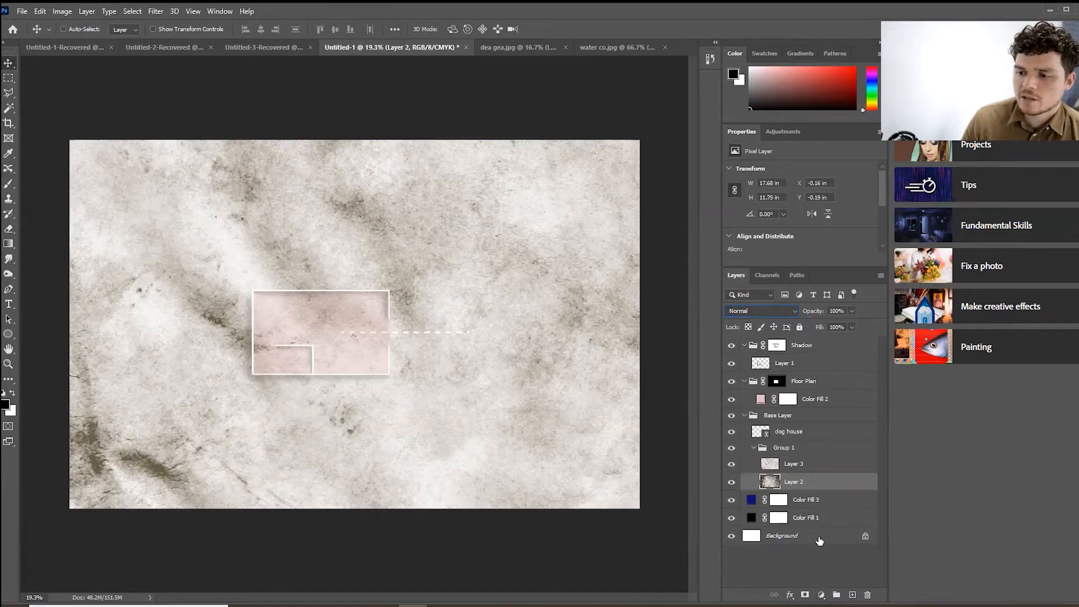
left_click(798, 464)
left_click(762, 311)
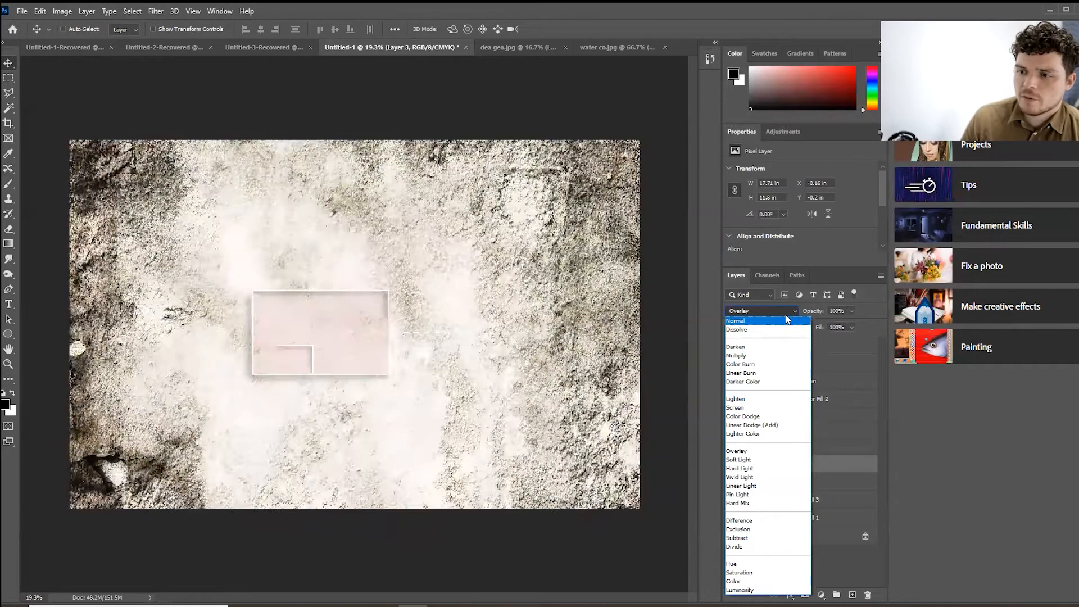
left_click(770, 320)
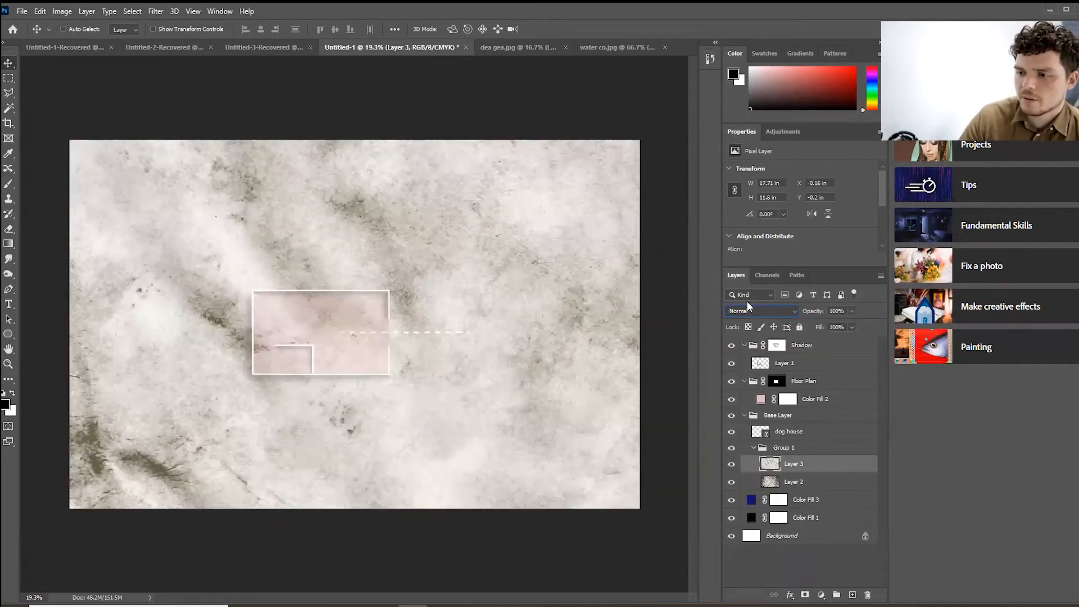
- Cycle through the blend modes for Layer 3, comparing Linear Burn, Linear Light, Subtract and Color, and set it to Difference
scroll(746, 306, "down", 5)
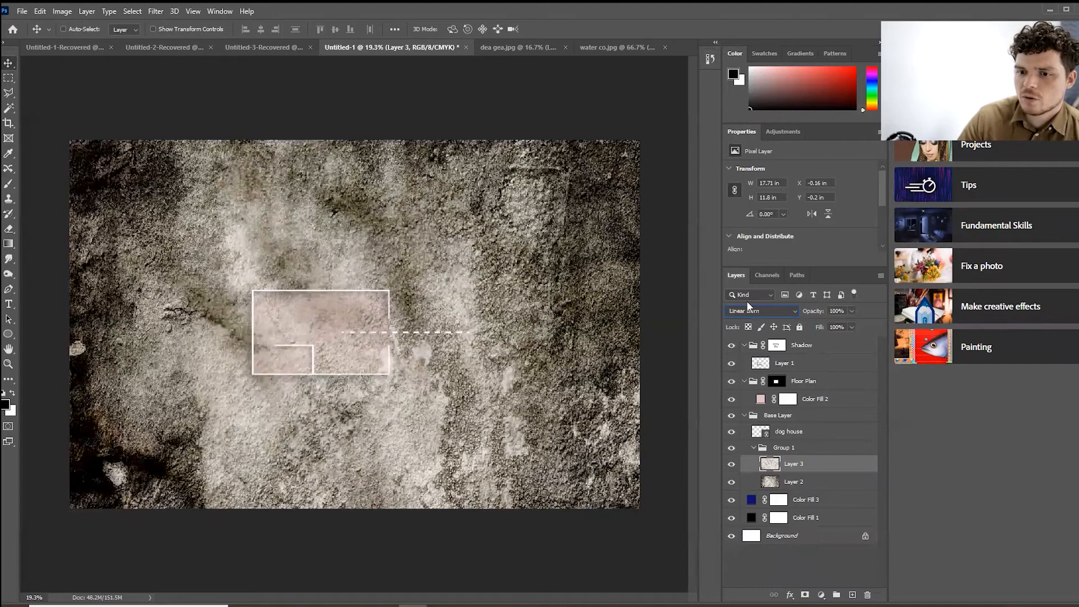
scroll(747, 305, "down", 6)
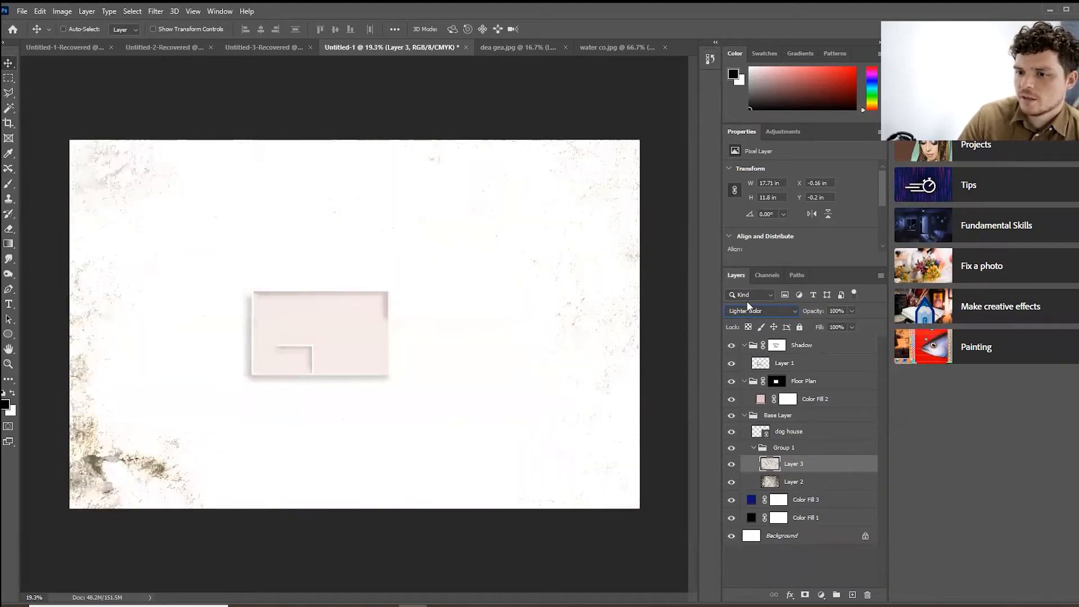
scroll(748, 305, "down", 6)
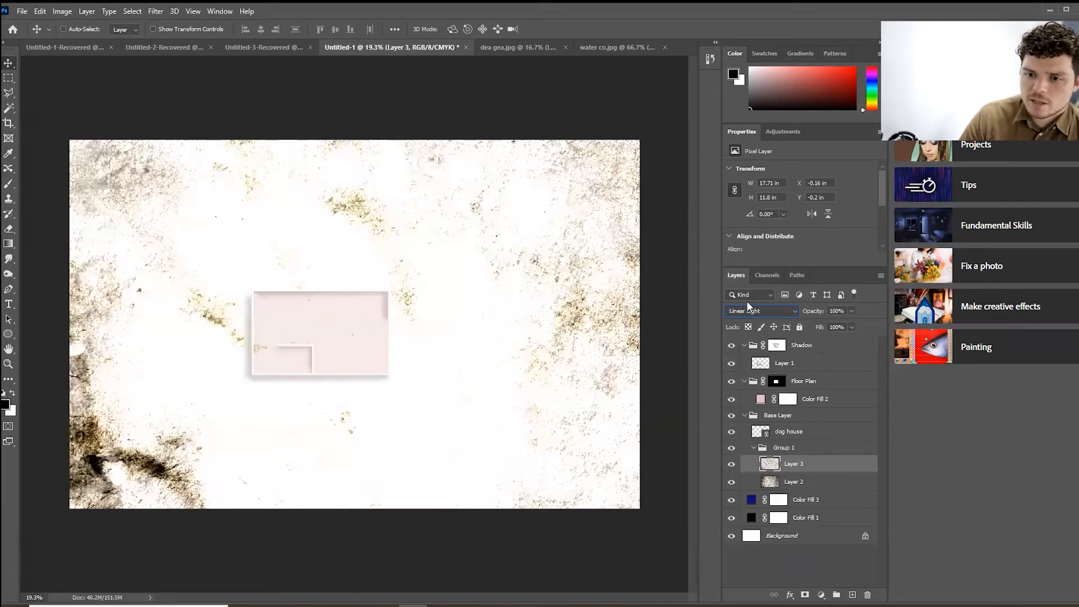
scroll(746, 306, "down", 1)
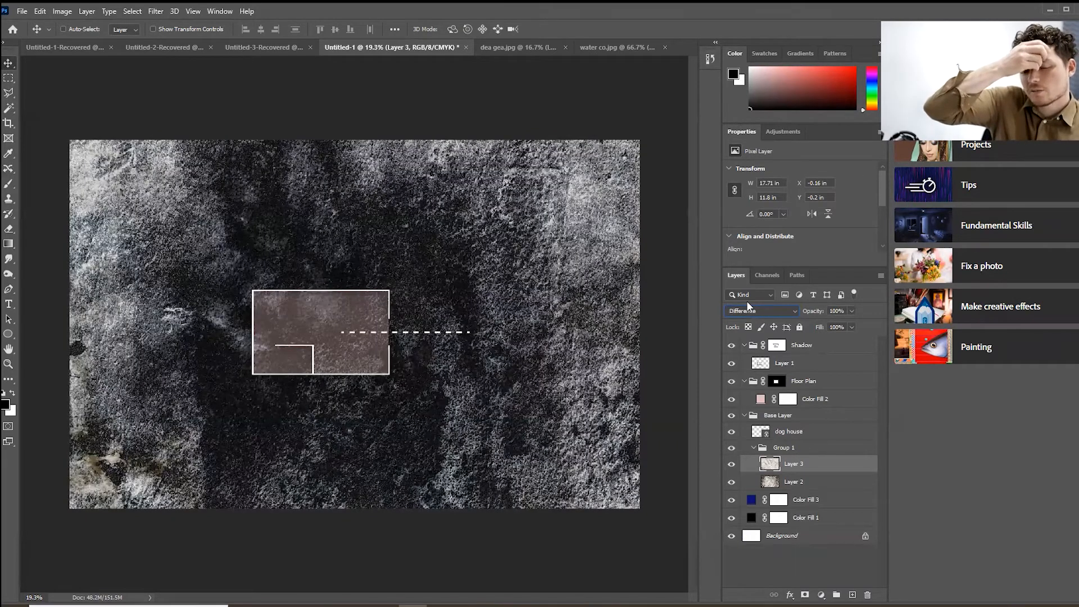
scroll(746, 301, "down", 2)
scroll(746, 301, "up", 1)
scroll(746, 302, "down", 1)
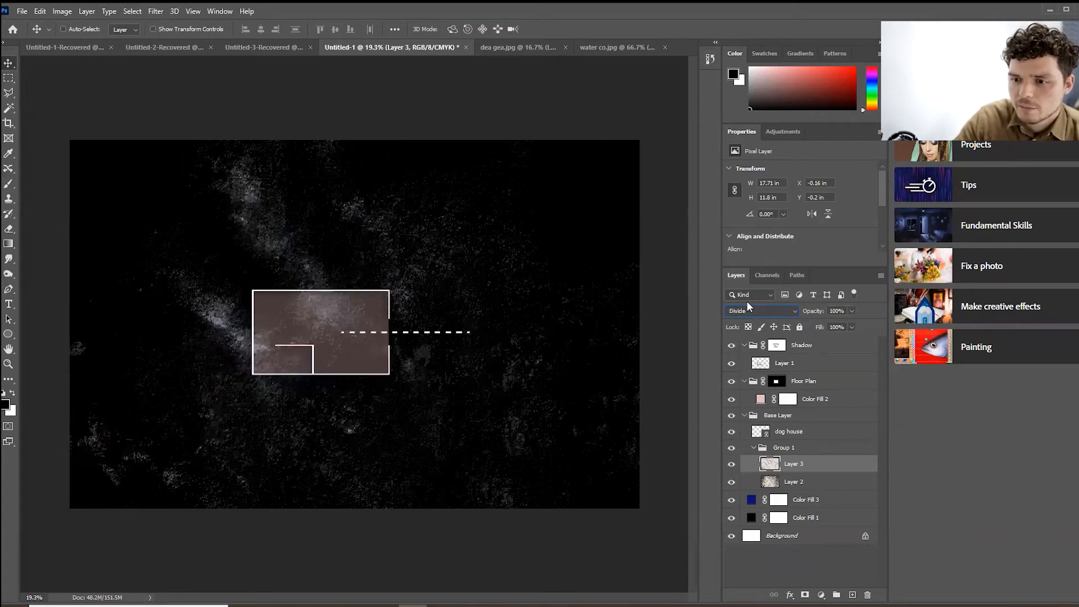
scroll(747, 305, "down", 2)
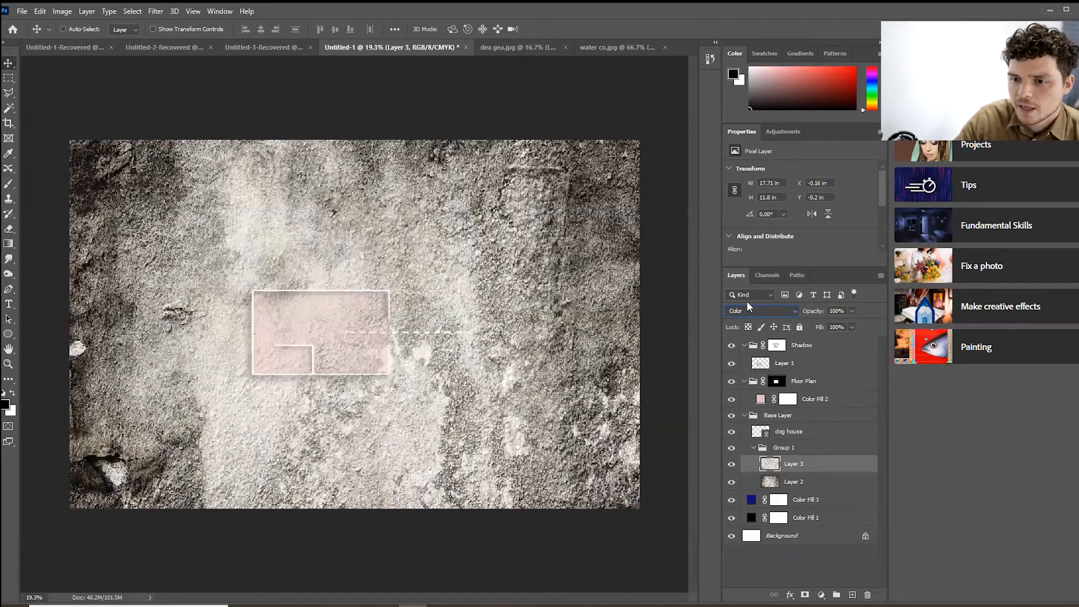
scroll(747, 305, "down", 1)
scroll(747, 305, "up", 1)
scroll(748, 305, "up", 3)
scroll(747, 305, "down", 1)
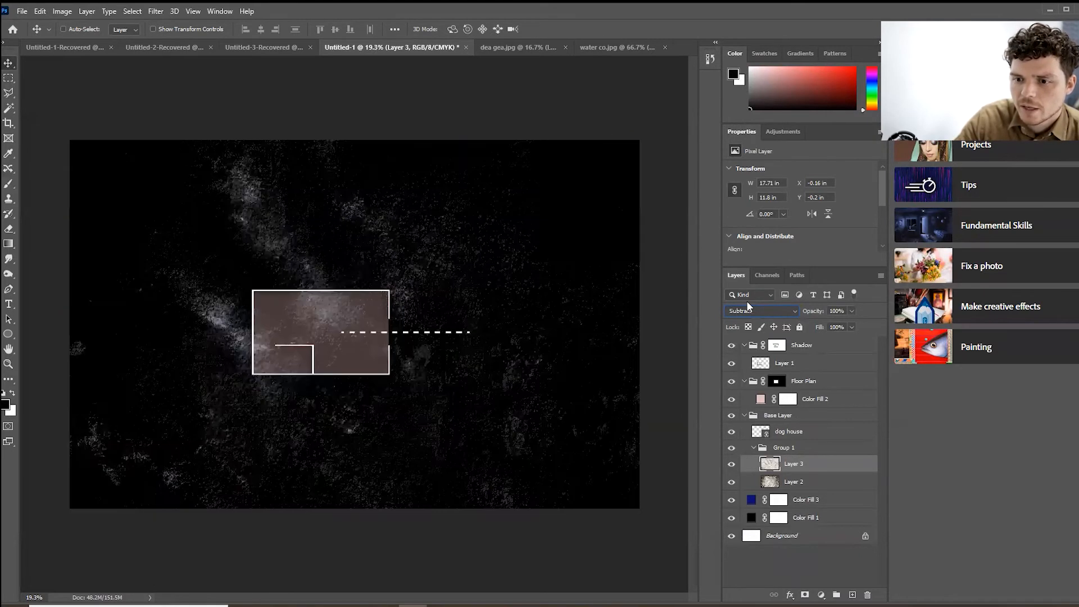
scroll(747, 310, "up", 3)
scroll(747, 311, "down", 1)
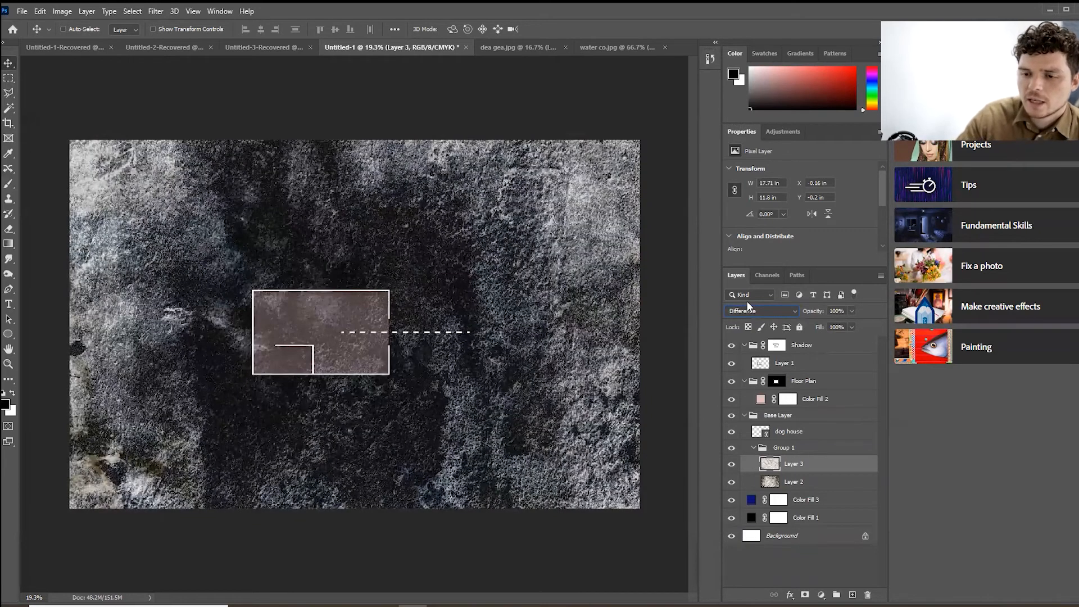
- Rename Group 1, which holds Layer 3 and Layer 2, as texture
left_click(825, 479, "shift")
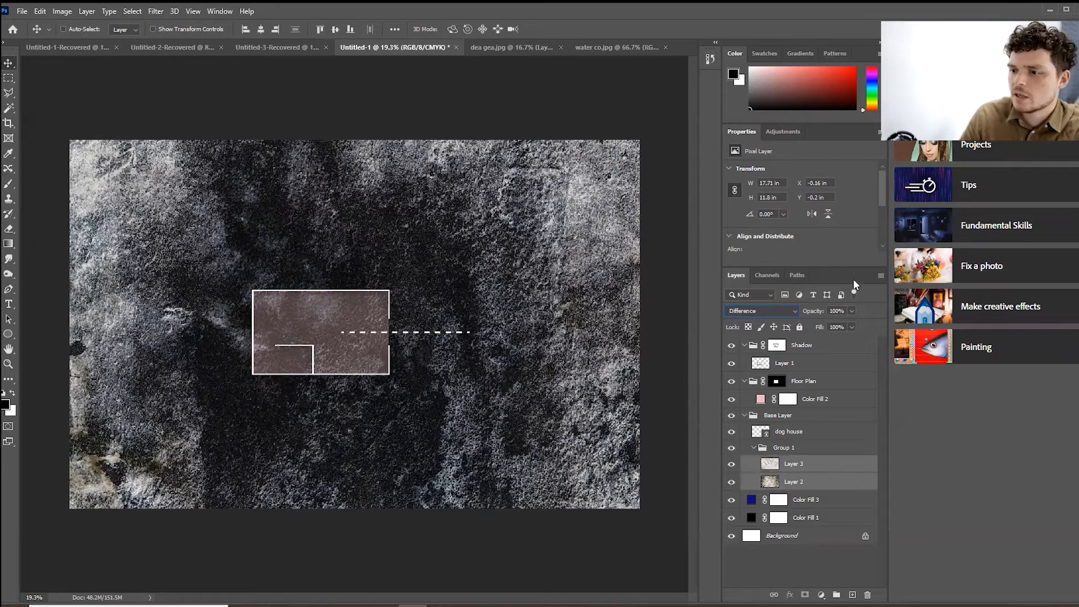
left_click(775, 449)
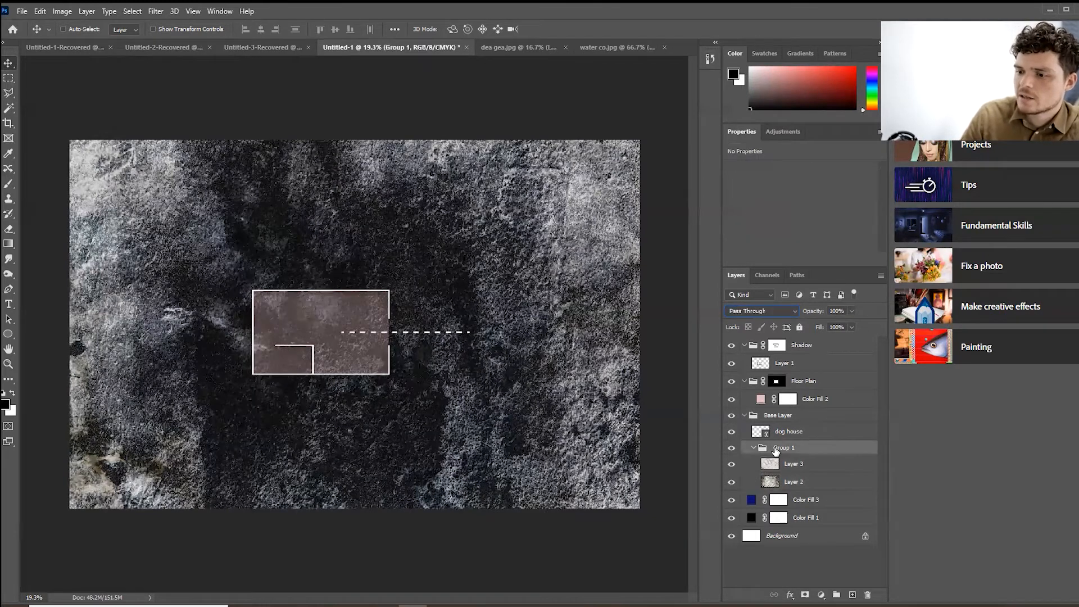
double_click(801, 448)
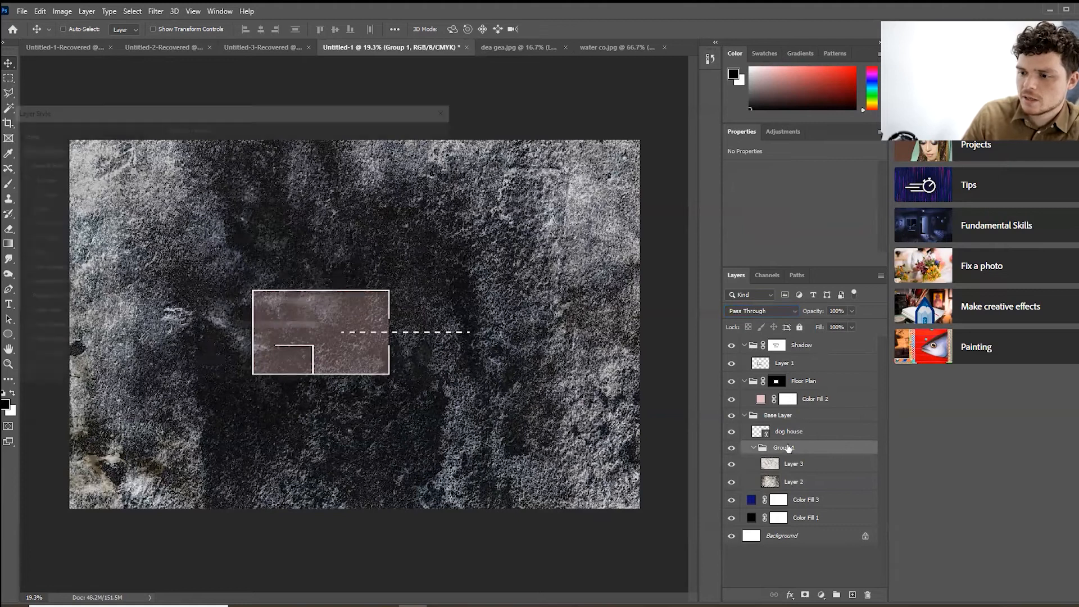
left_click(415, 152)
double_click(785, 448)
type("texture")
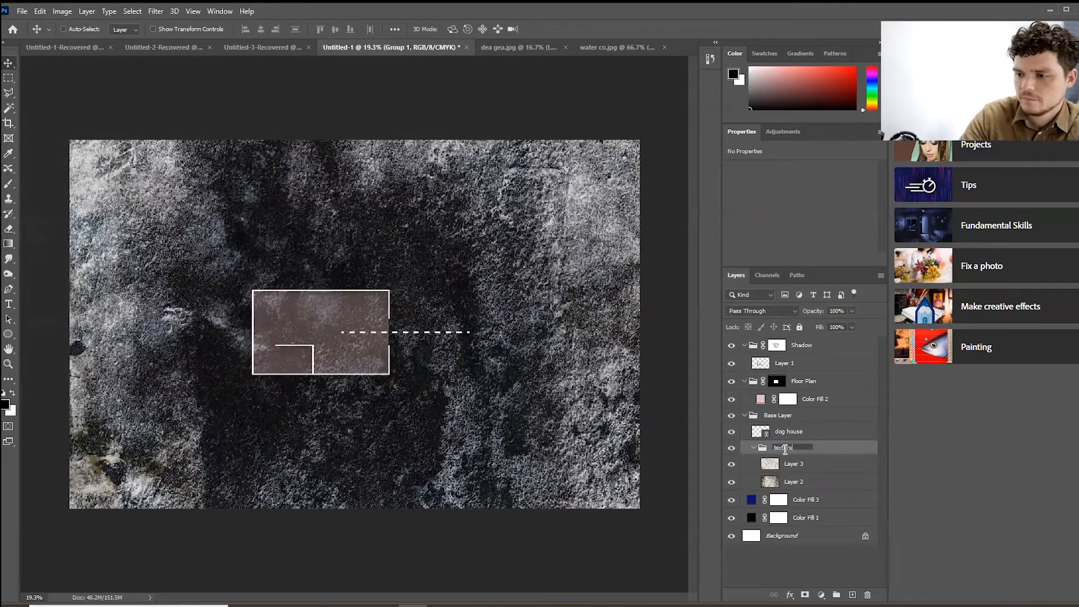
key("Return")
- Hide Color Fill 3 and Color Fill 1 and lower the texture group's opacity to 15%
left_click(852, 313)
left_click_drag(848, 322, 824, 326)
left_click(730, 499)
left_click(731, 518)
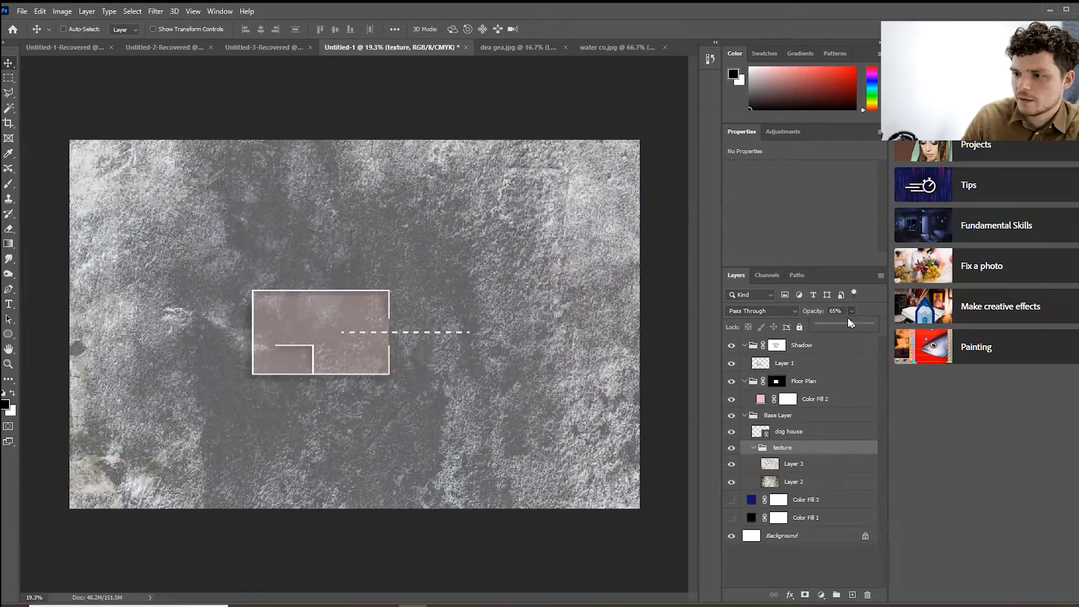
left_click_drag(831, 324, 826, 325)
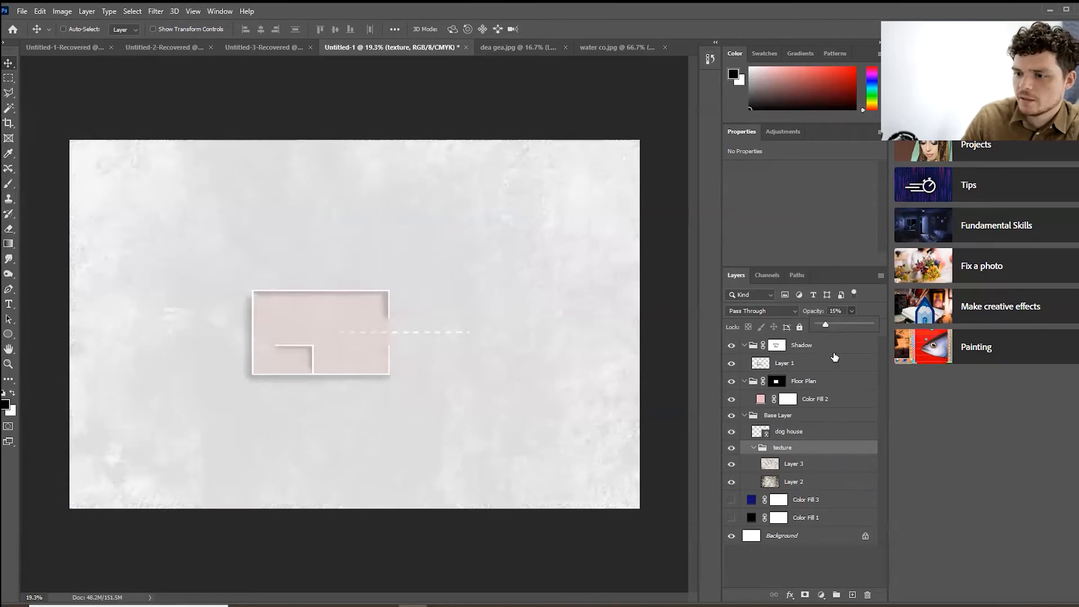
- Show Color Fill 1 at 100% opacity and set the texture group's opacity to 14%
left_click(731, 517)
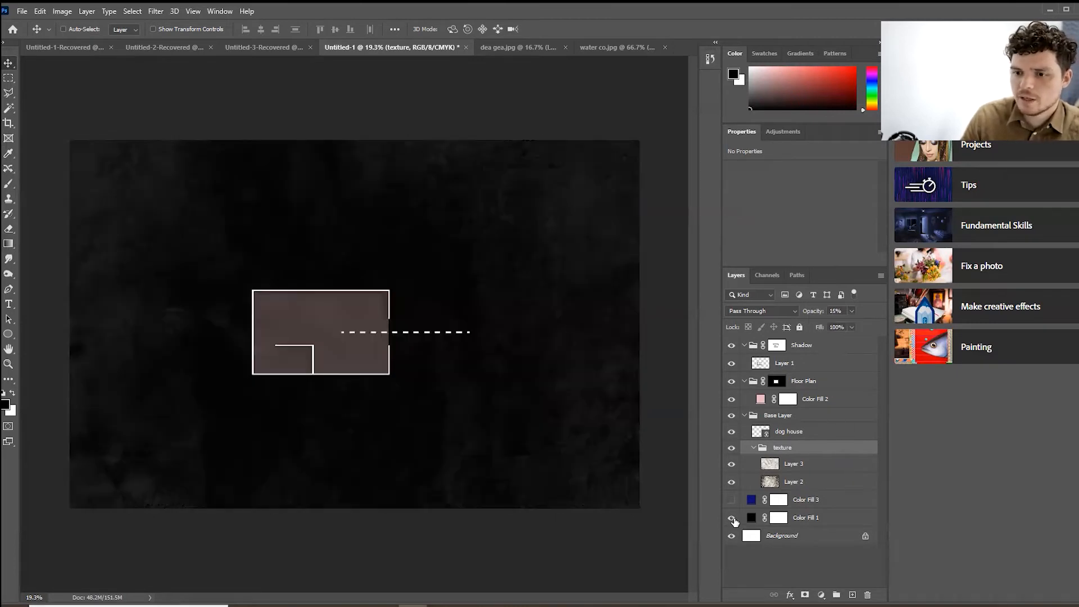
left_click(807, 517)
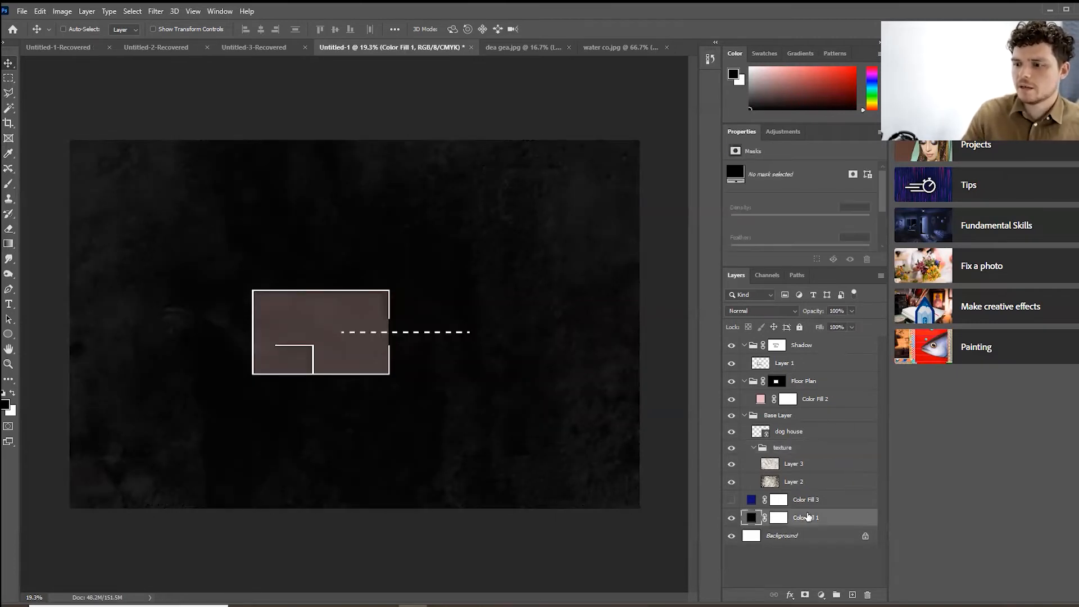
left_click_drag(847, 322, 870, 323)
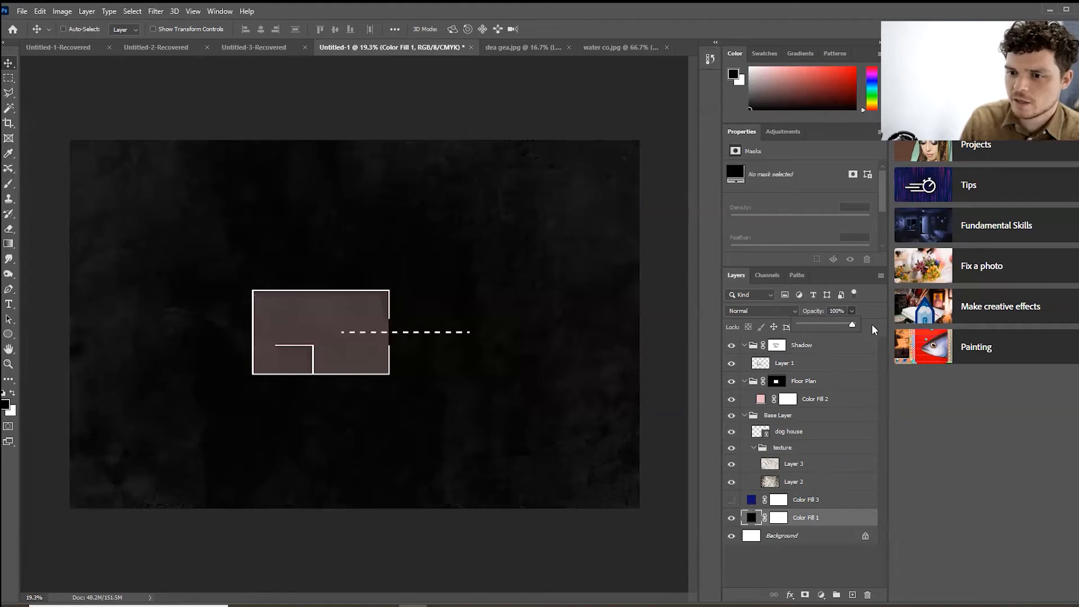
left_click(803, 453)
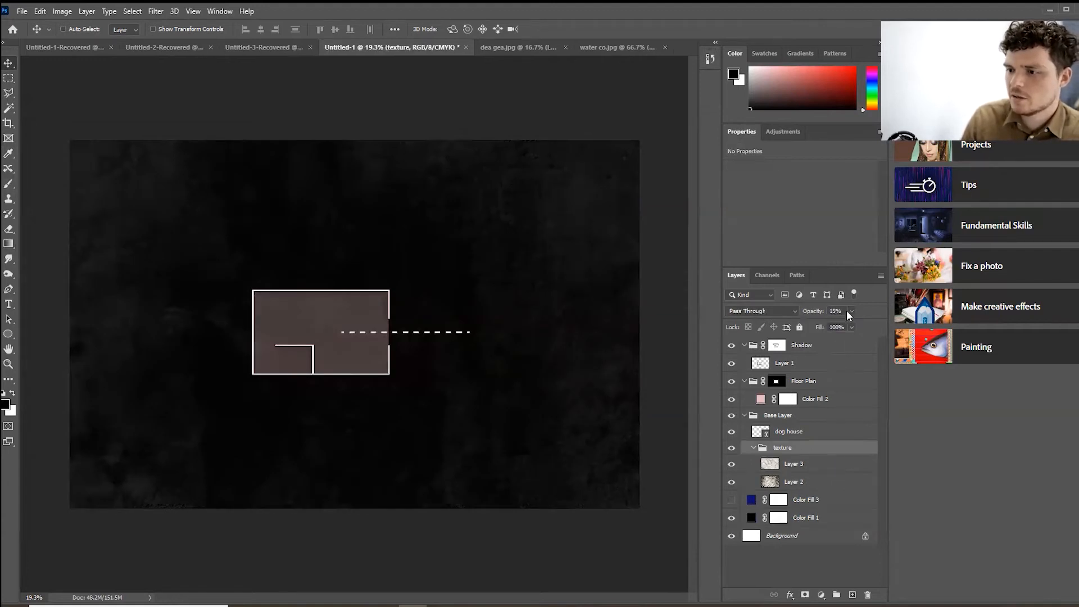
left_click_drag(840, 324, 833, 326)
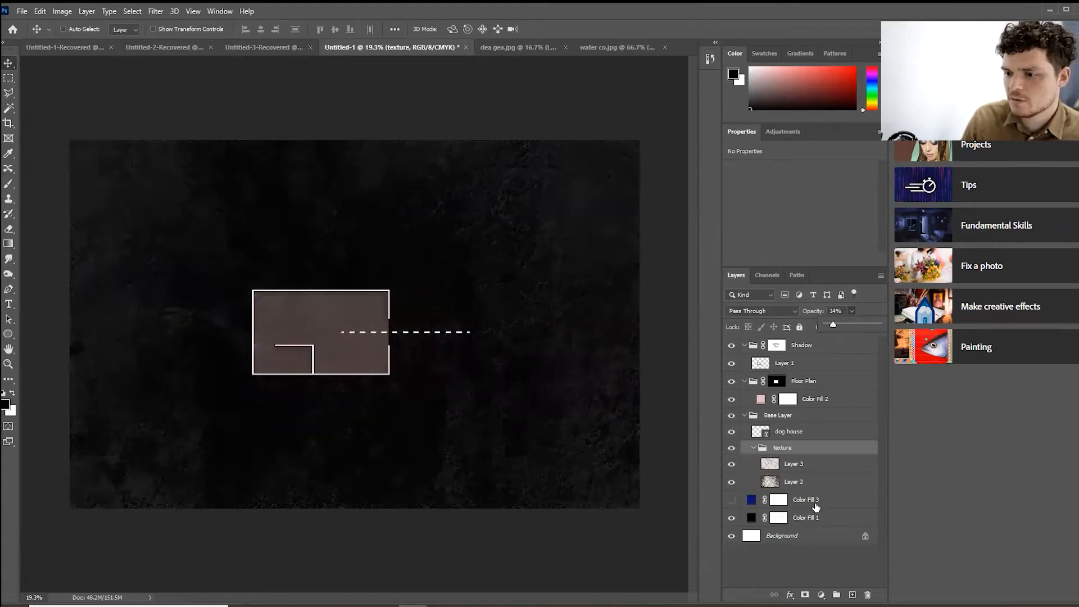
- Set the opacity of Color Fill 1 to 71% and of the texture group to 10%
left_click(824, 522)
left_click_drag(845, 326, 837, 326)
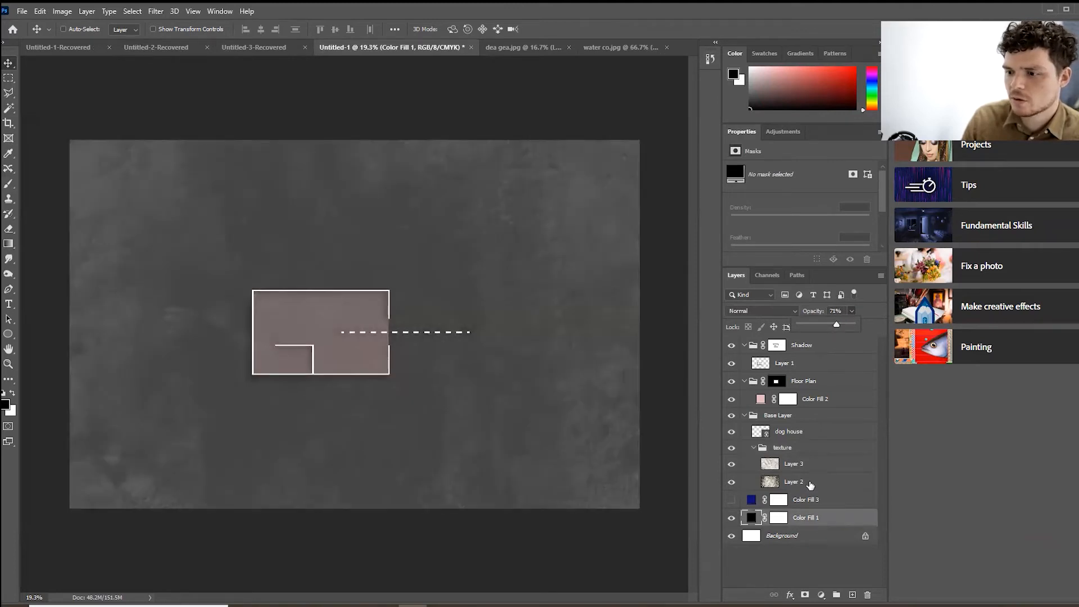
left_click(810, 450)
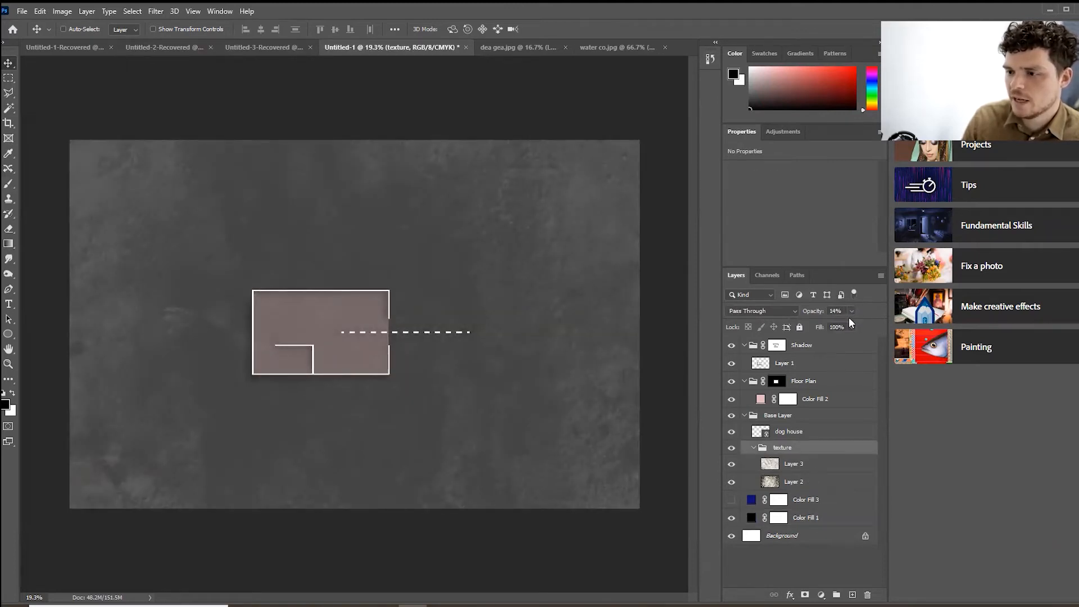
left_click_drag(831, 322, 830, 322)
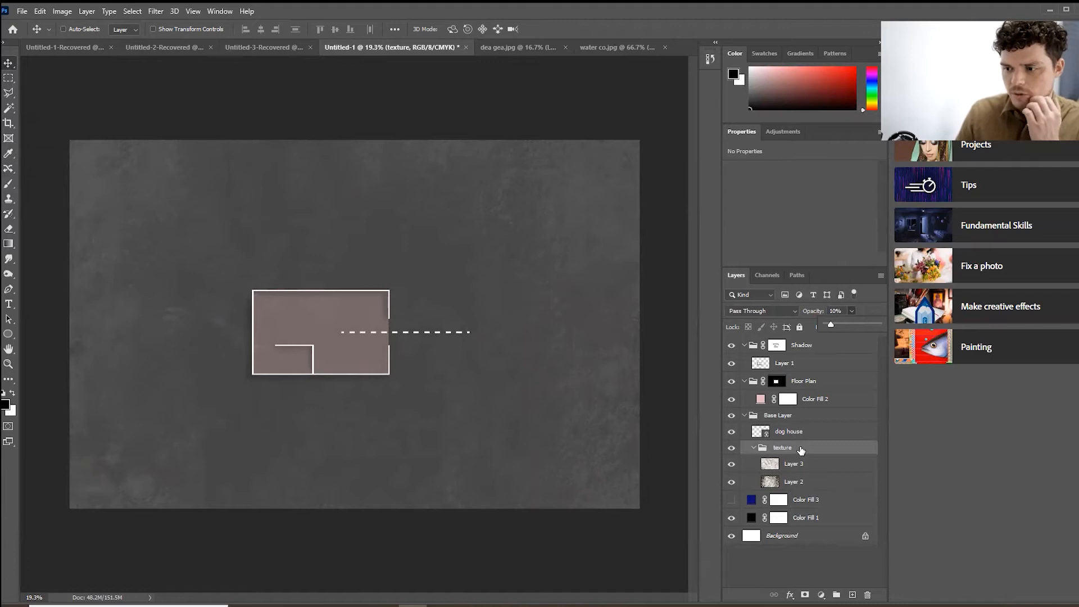
- Open the Filter Gallery for Layer 3 and set its preview zoom to 25%
left_click(809, 466)
left_click(810, 466)
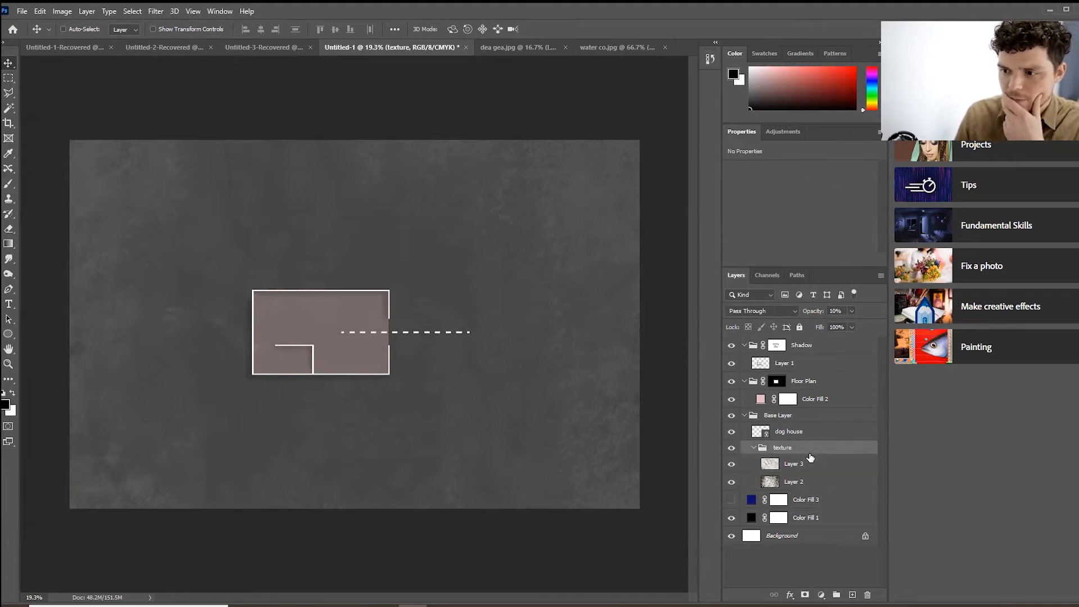
left_click(157, 14)
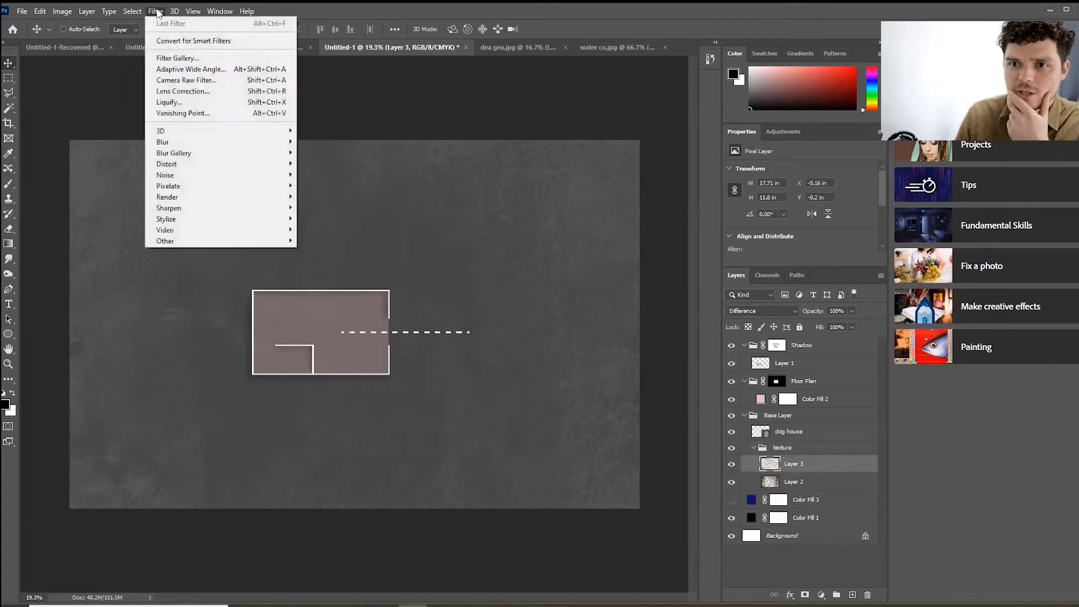
left_click(168, 59)
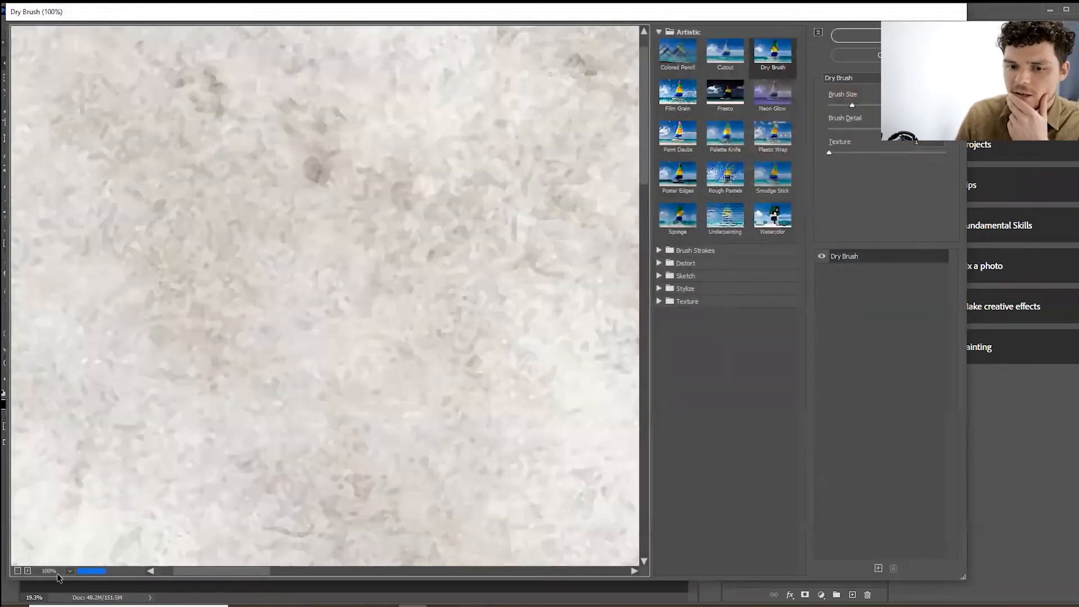
left_click(17, 570)
left_click(17, 570)
left_click(18, 571)
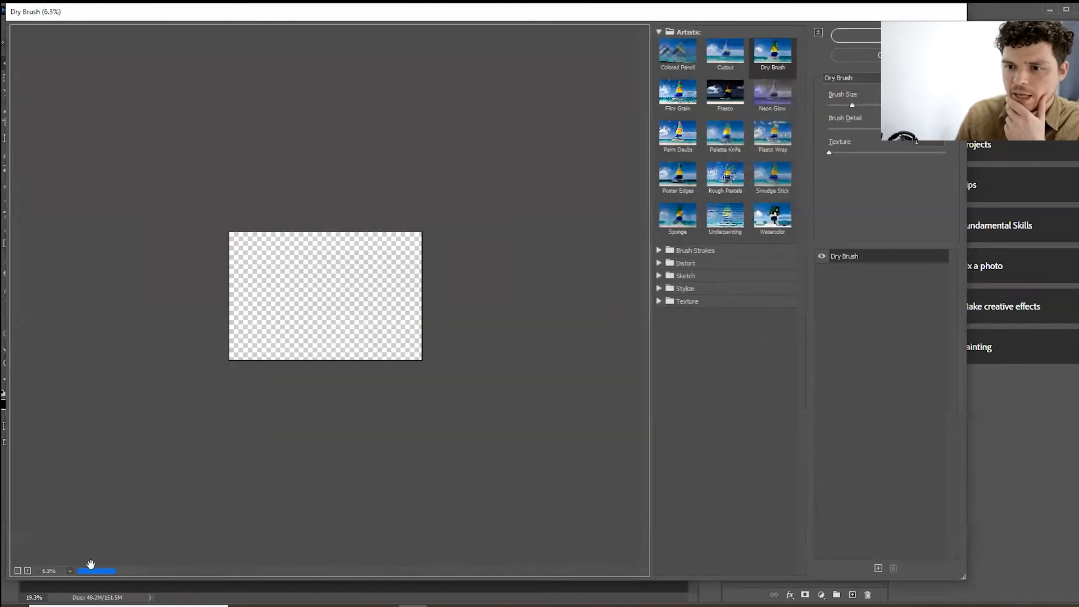
left_click(27, 571)
left_click(27, 570)
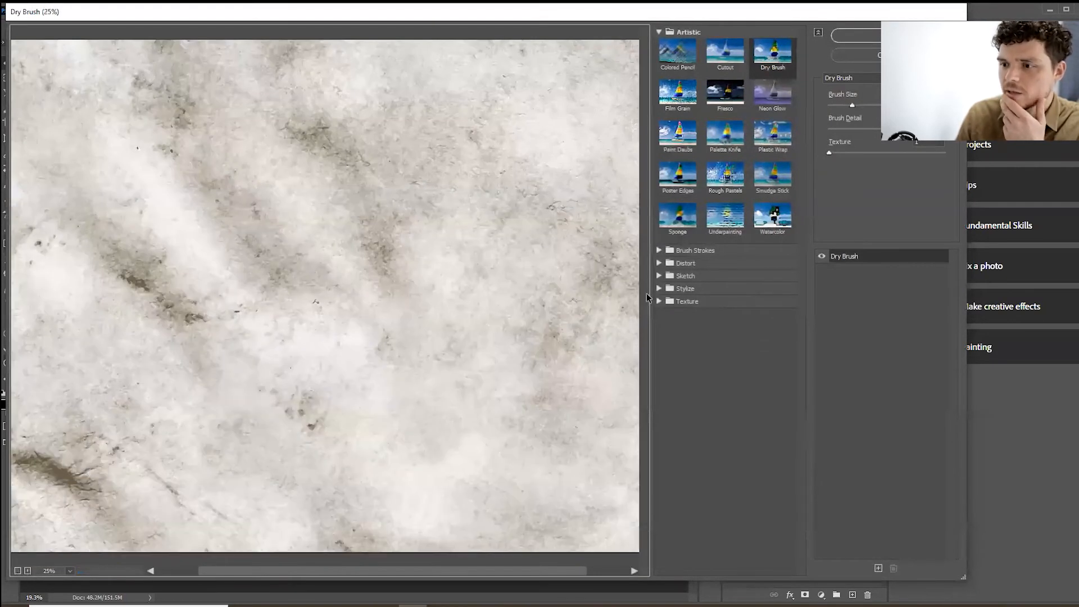
- Choose the Texturizer filter with the Canvas texture and set scaling to 181% and relief to 7
left_click(658, 301)
left_click(773, 362)
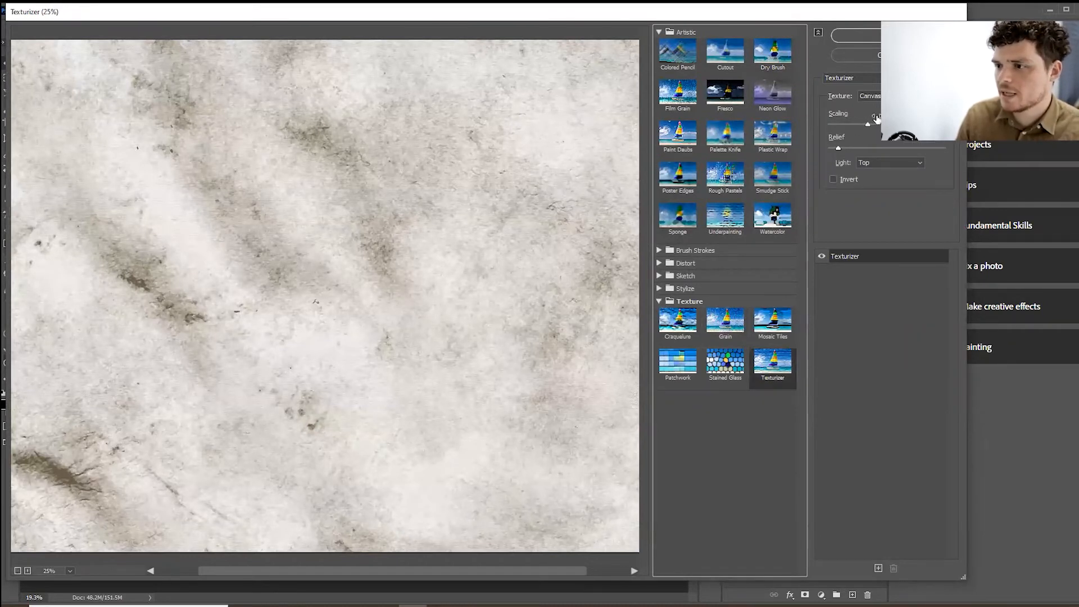
left_click_drag(884, 125, 907, 125)
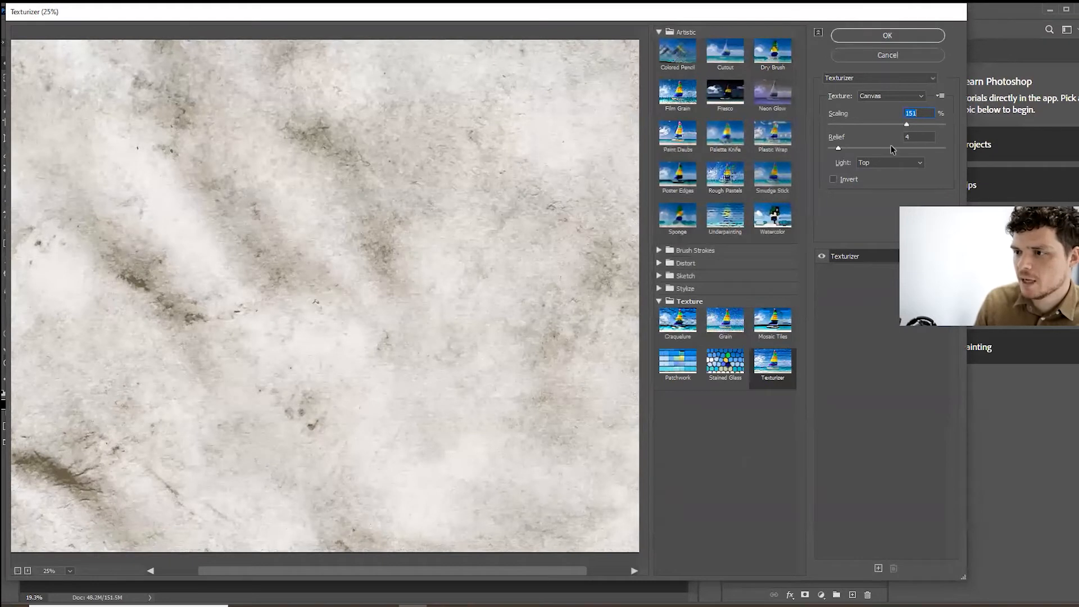
mouse_move(837, 149)
left_mouse_down()
mouse_move(872, 154)
mouse_move(845, 149)
left_mouse_up()
left_click_drag(906, 125, 930, 125)
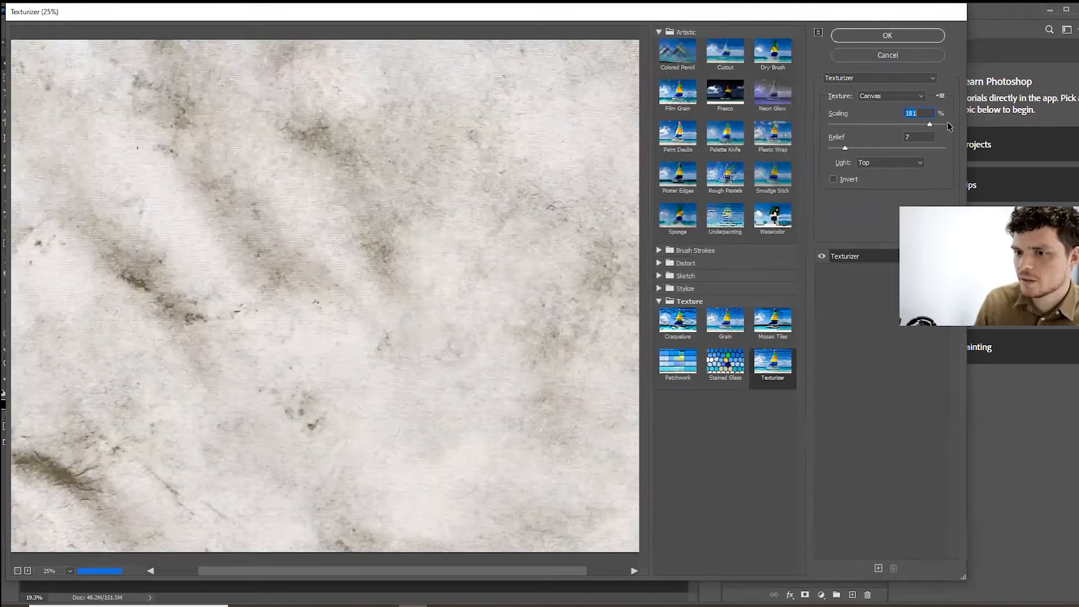
- Preview the Grain, Stained Glass and Patchwork filters on Layer 3 and switch back to Texturizer
left_click(726, 321)
left_click(725, 363)
left_click(678, 363)
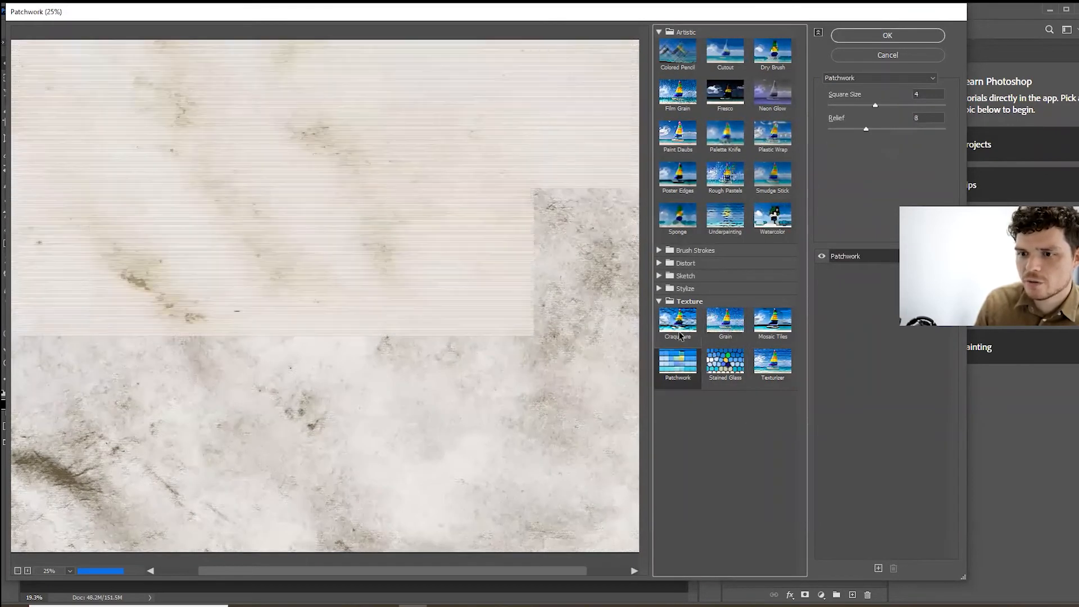
left_click(773, 364)
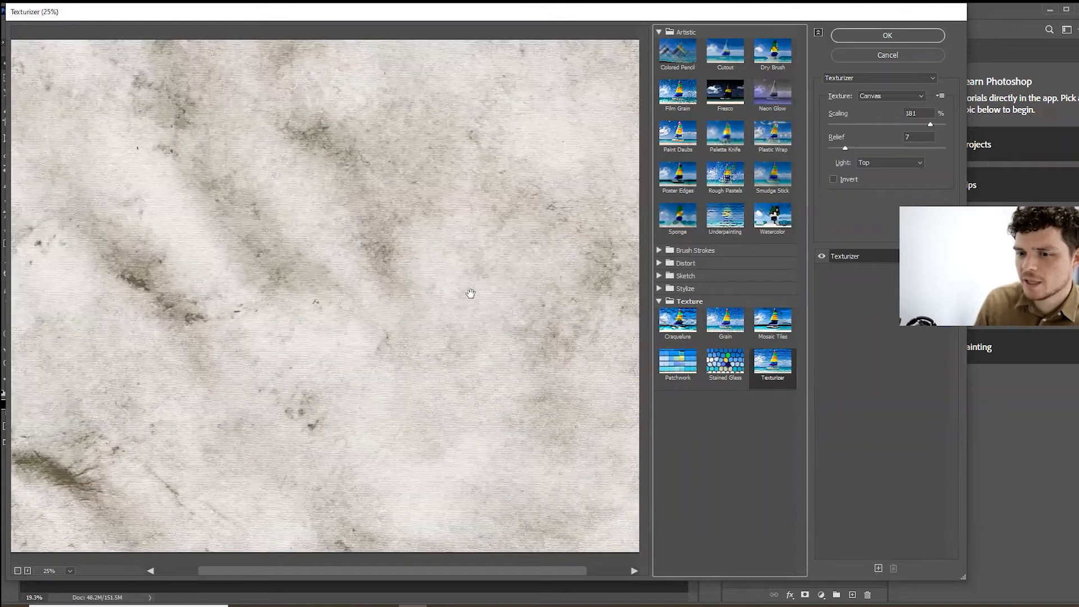
- Apply the Texturizer filter to Layer 3 and convert Layer 2 for smart filters
left_click(924, 37)
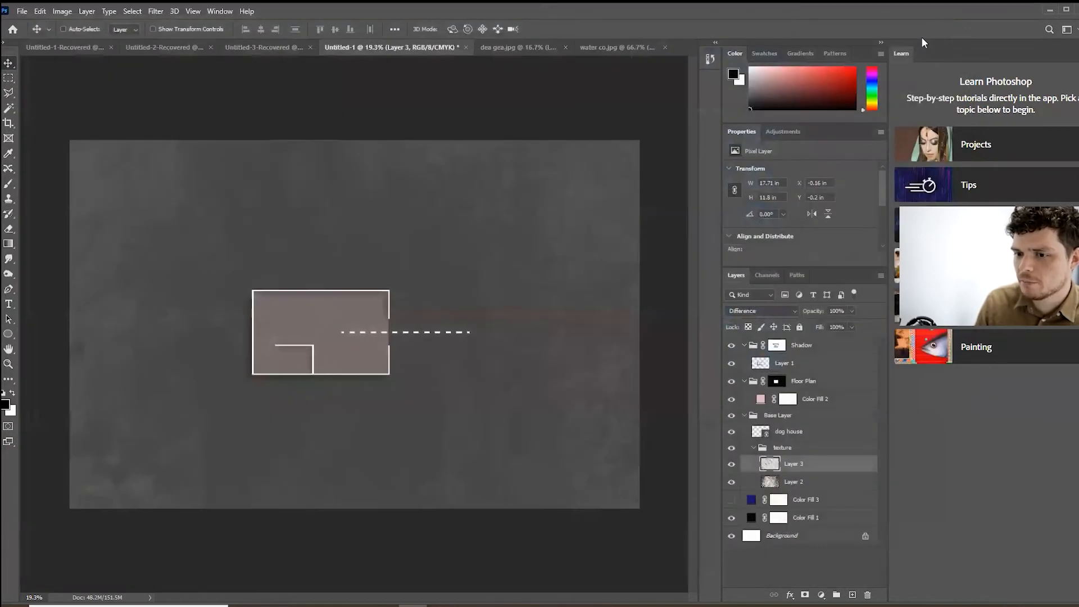
left_click(823, 481)
left_click(153, 12)
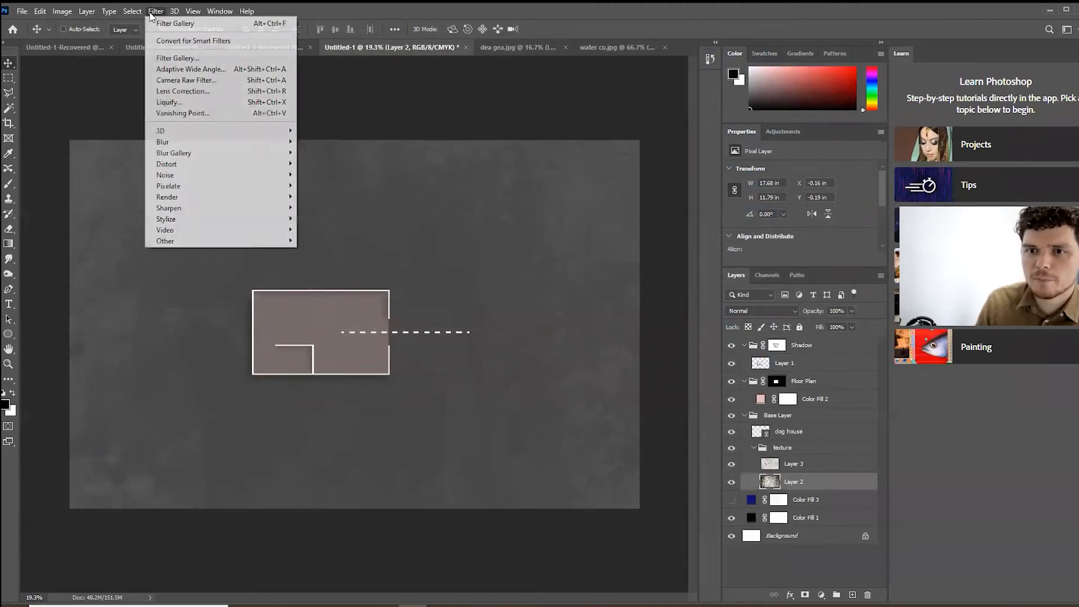
left_click(253, 41)
left_click(533, 230)
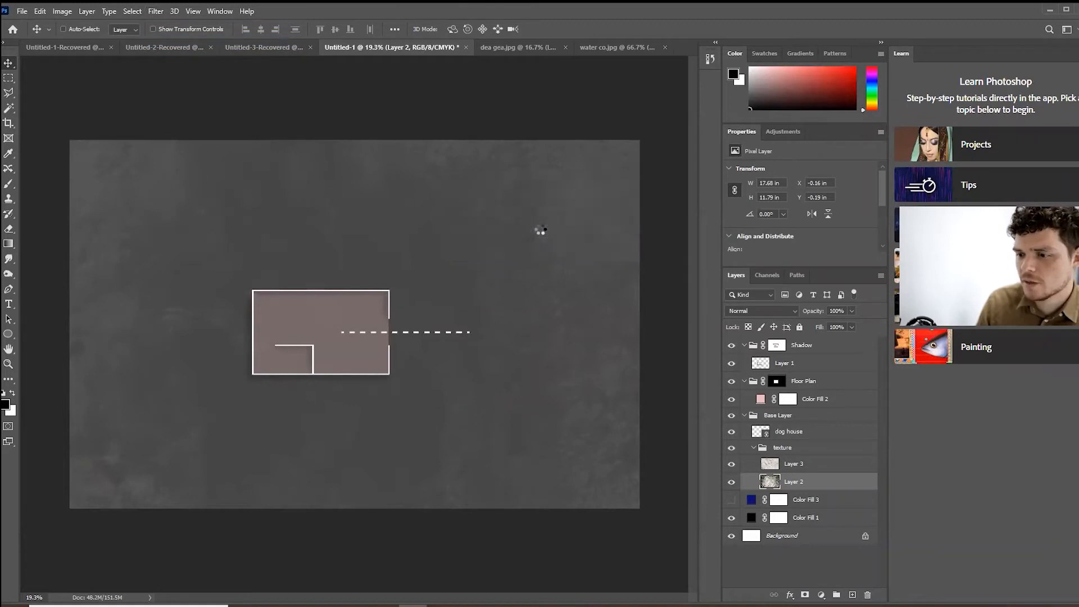
- Apply the Canvas Texturizer filter to Layer 2 with a scaling of 173% and a relief of 7
left_click(156, 12)
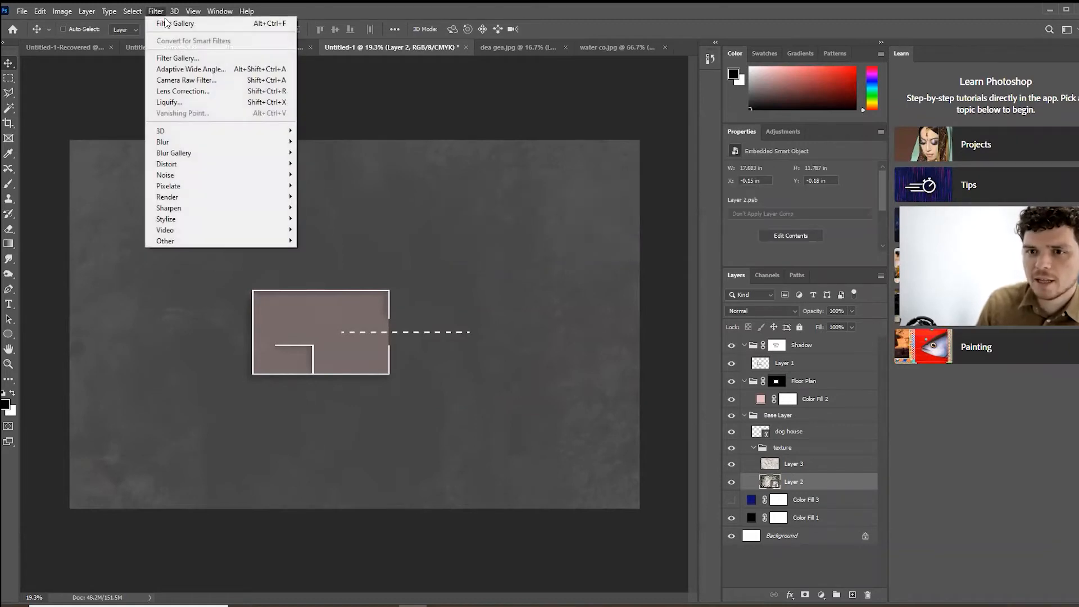
left_click(174, 54)
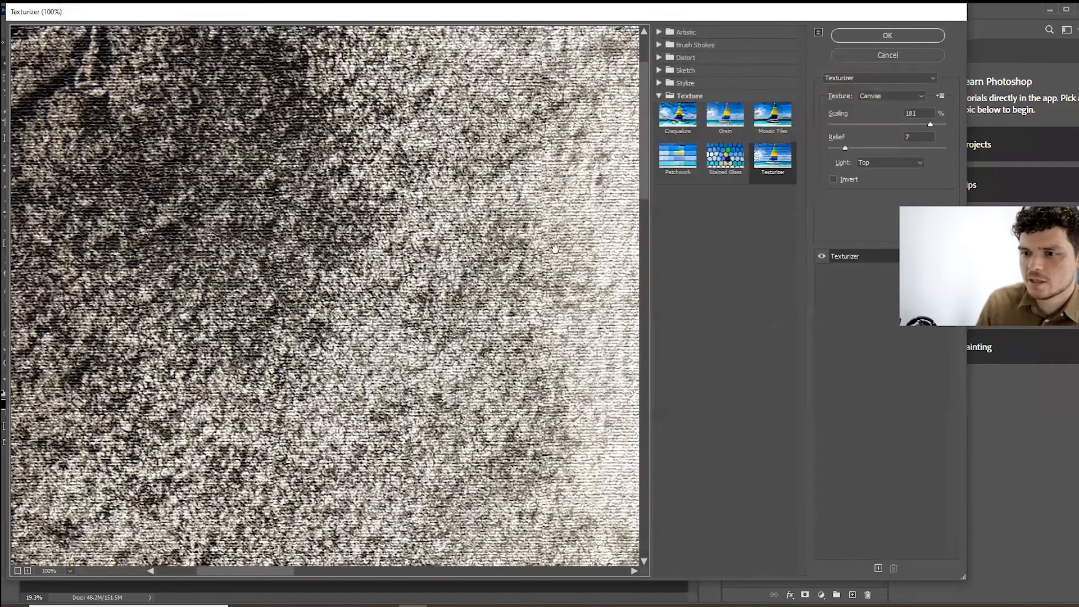
left_click(917, 124)
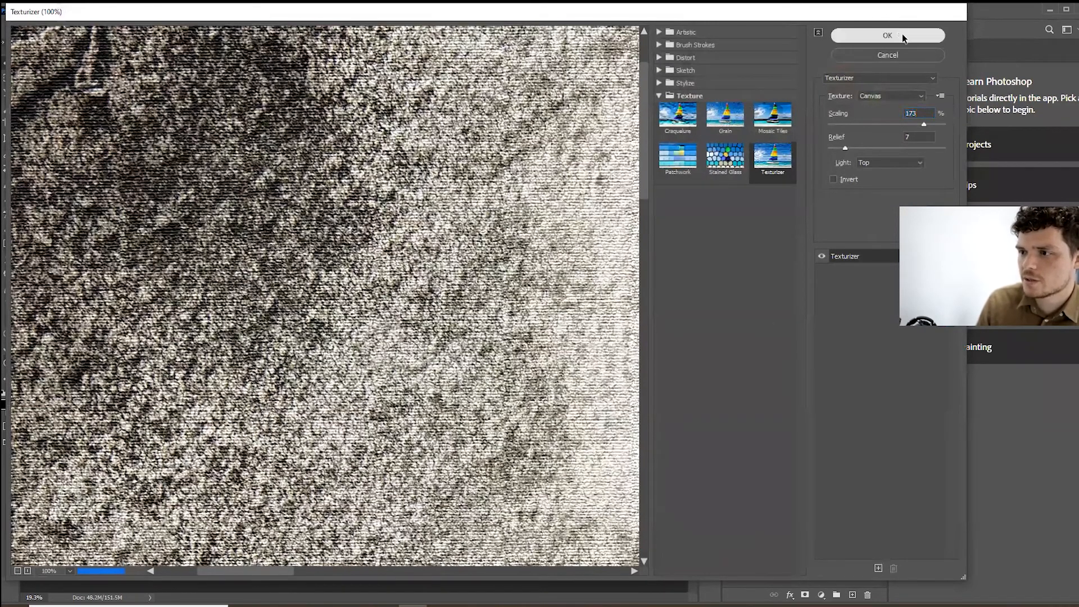
left_click(902, 36)
- Toggle the visibility of Layer 2's smart filters to compare the texture with and without them
left_click(133, 11)
mouse_move(156, 10)
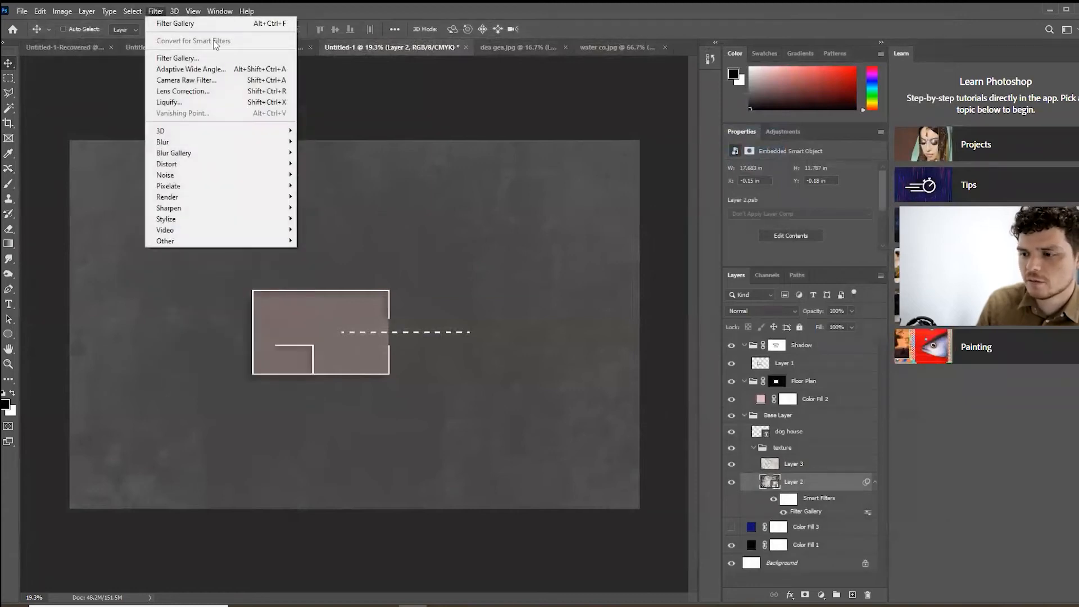
left_click(814, 481)
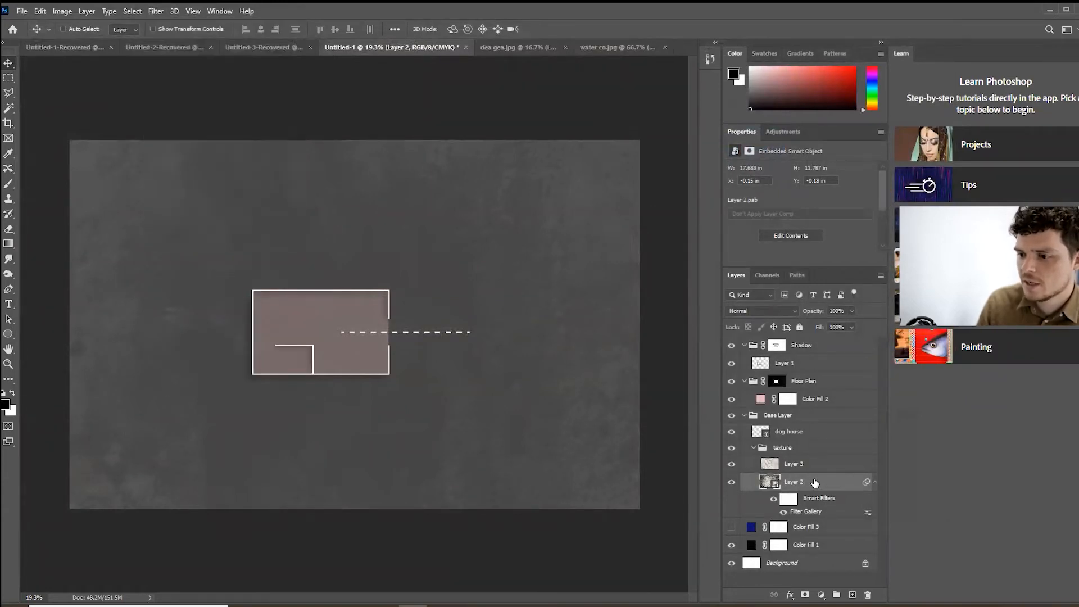
left_click(788, 464)
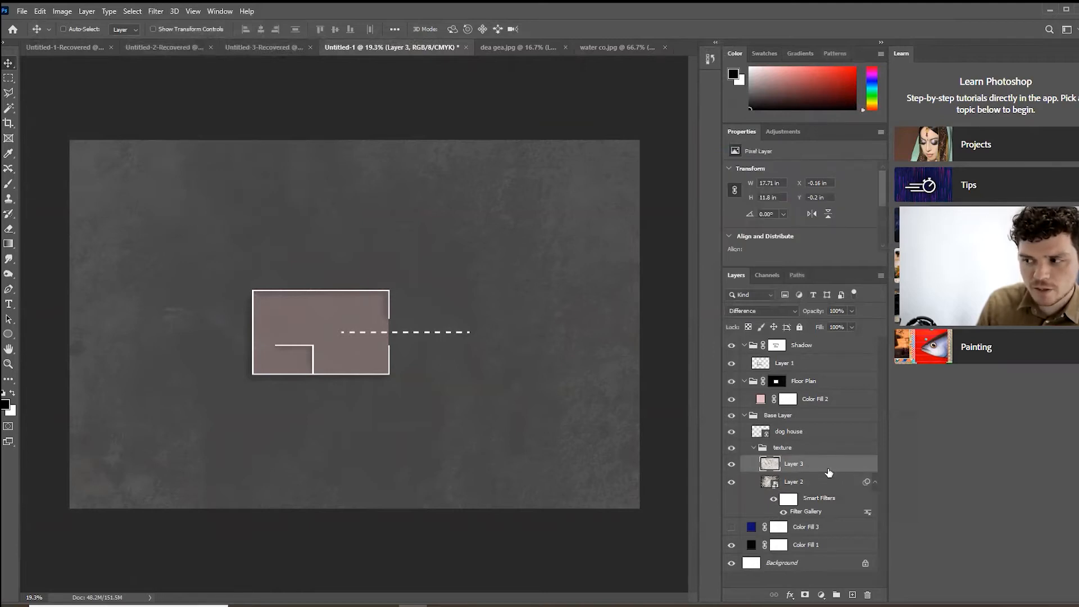
left_click(823, 486)
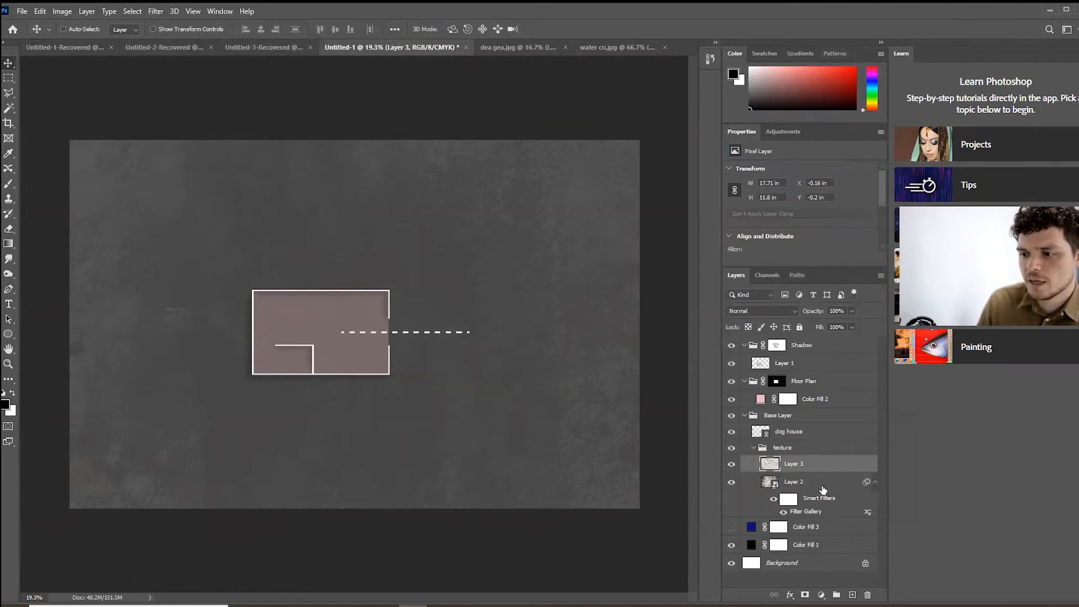
left_click(773, 499)
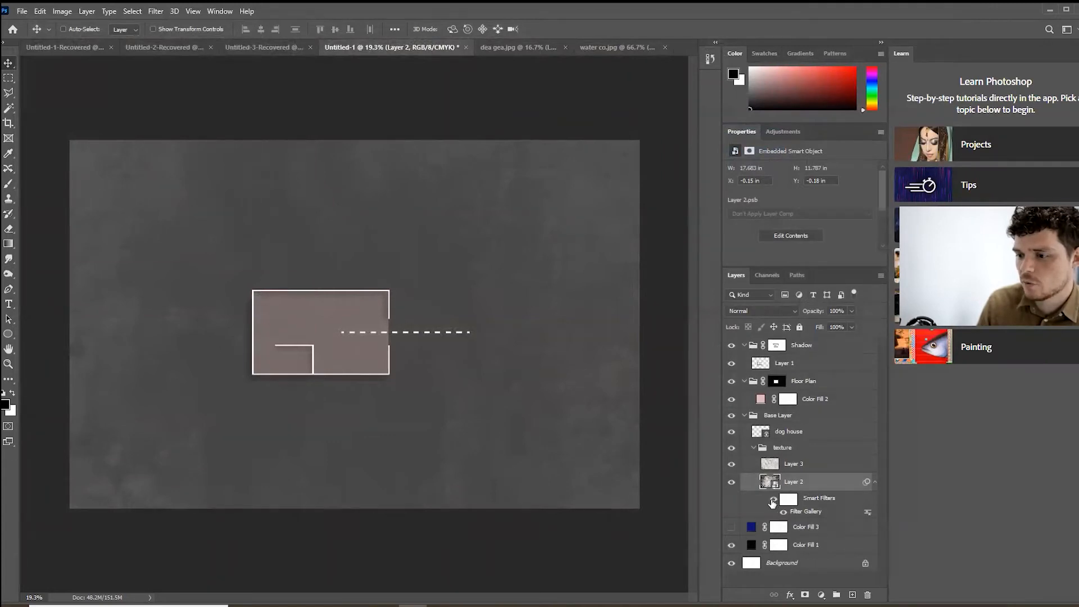
- Try the texture group at 2% opacity, then set it to 3%
left_click(801, 447)
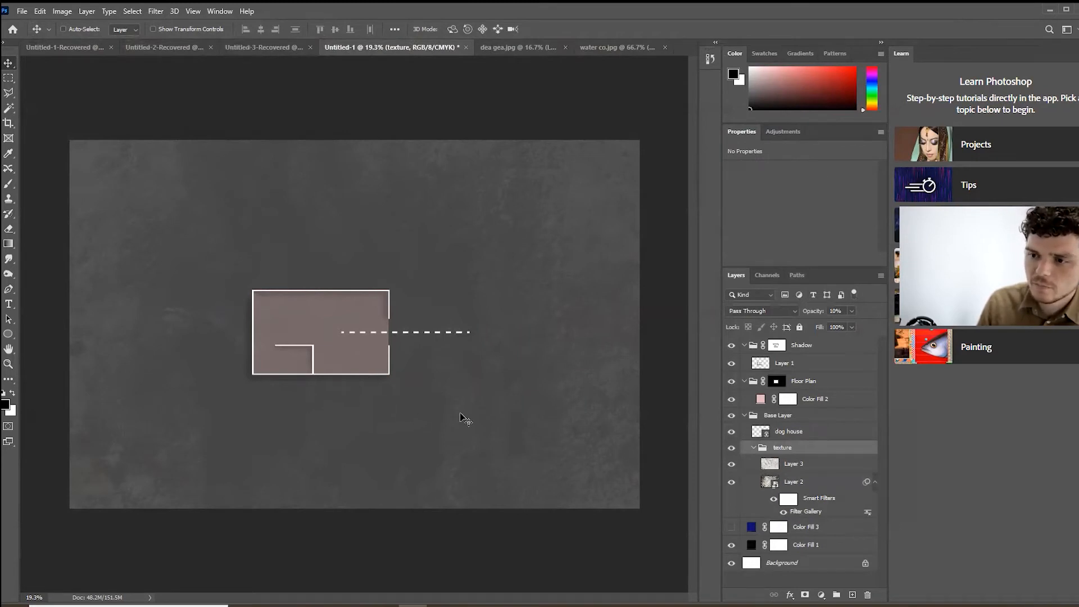
left_click(837, 312)
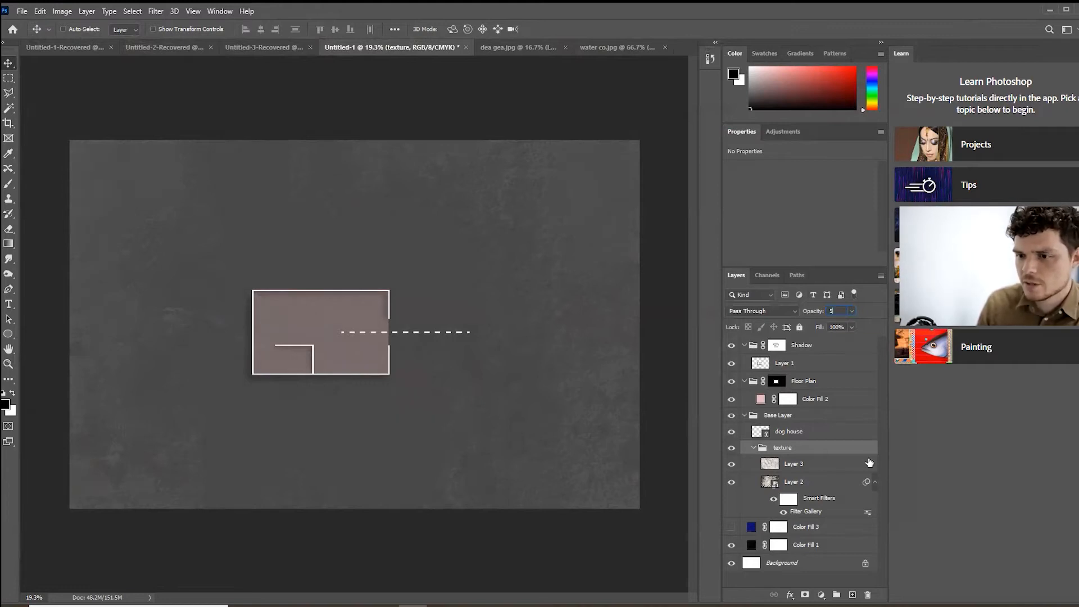
type("2")
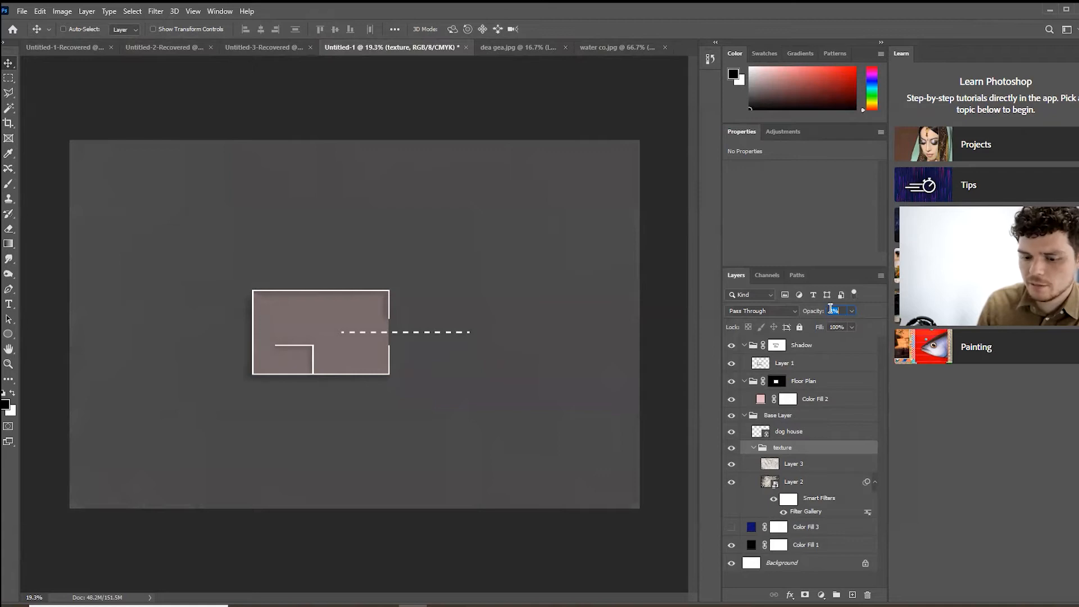
type("3")
key("Return")
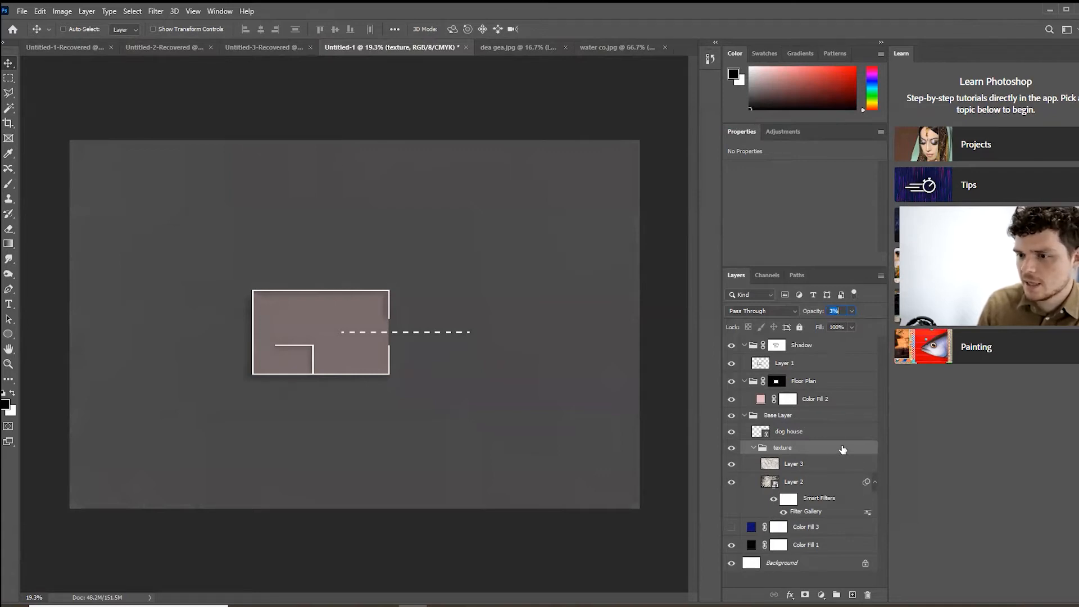
- Open the Watercolor-Brown-Grunge-Texture-Wallpapers image and paste all of it into the dog house floor plan document
left_click(23, 11)
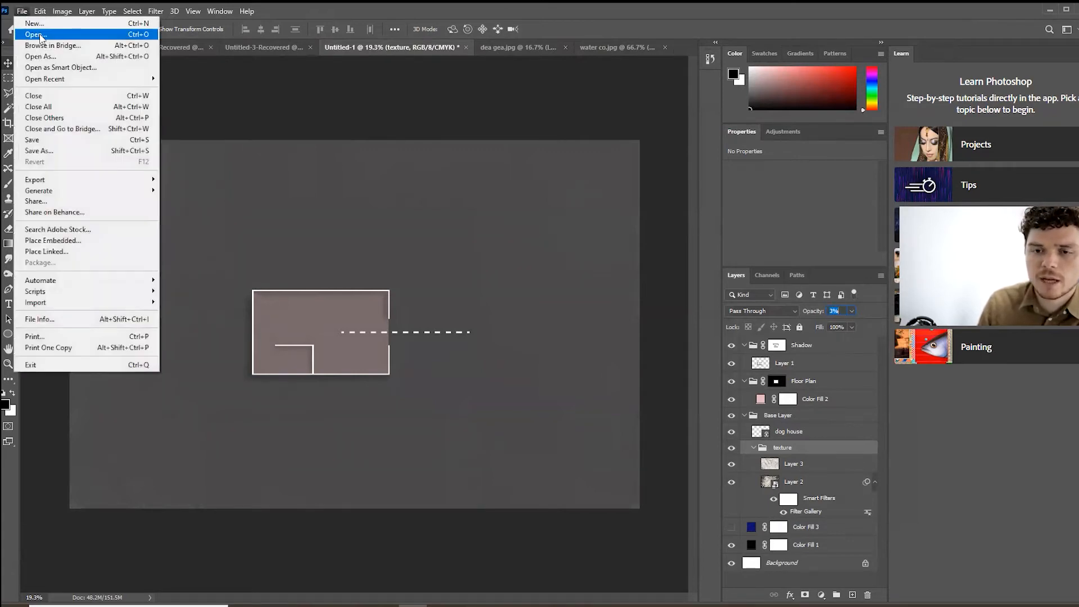
left_click(36, 34)
left_click(626, 242)
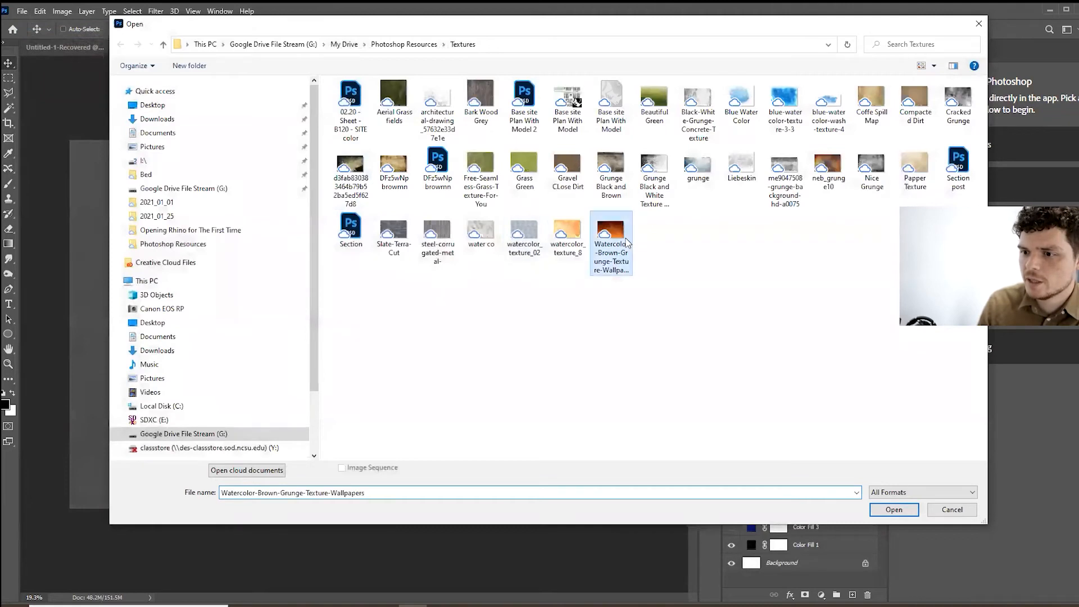
left_click(892, 509)
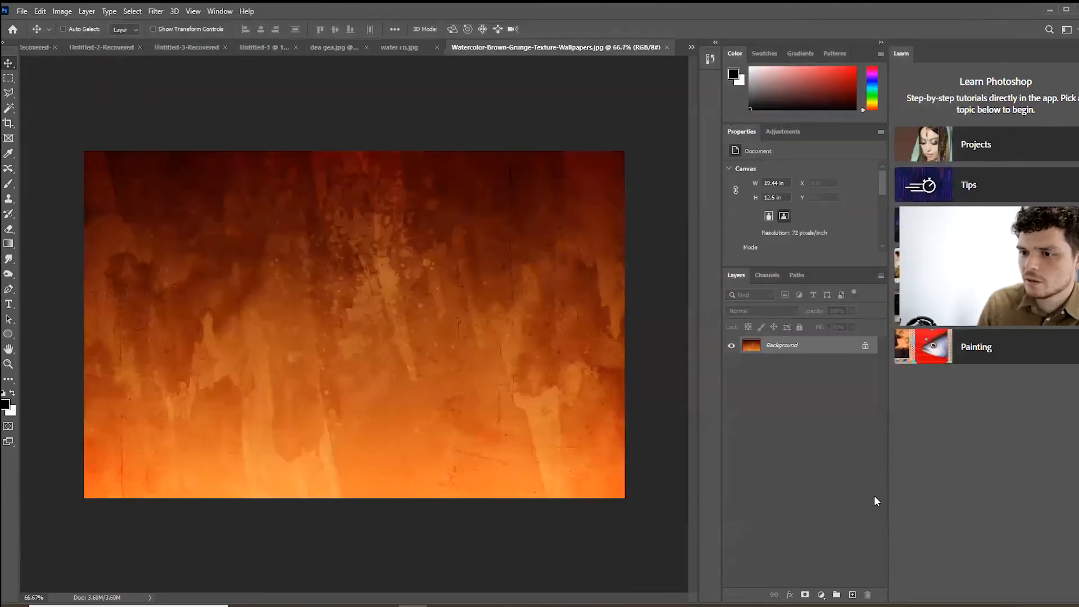
key("ctrl+a")
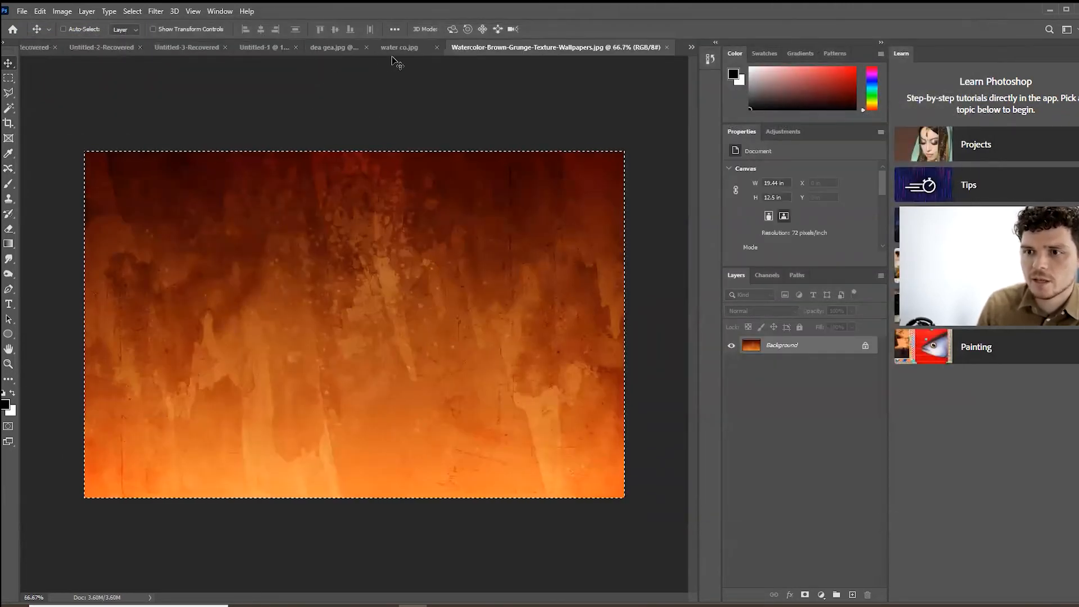
left_click(271, 49)
key("ctrl+v")
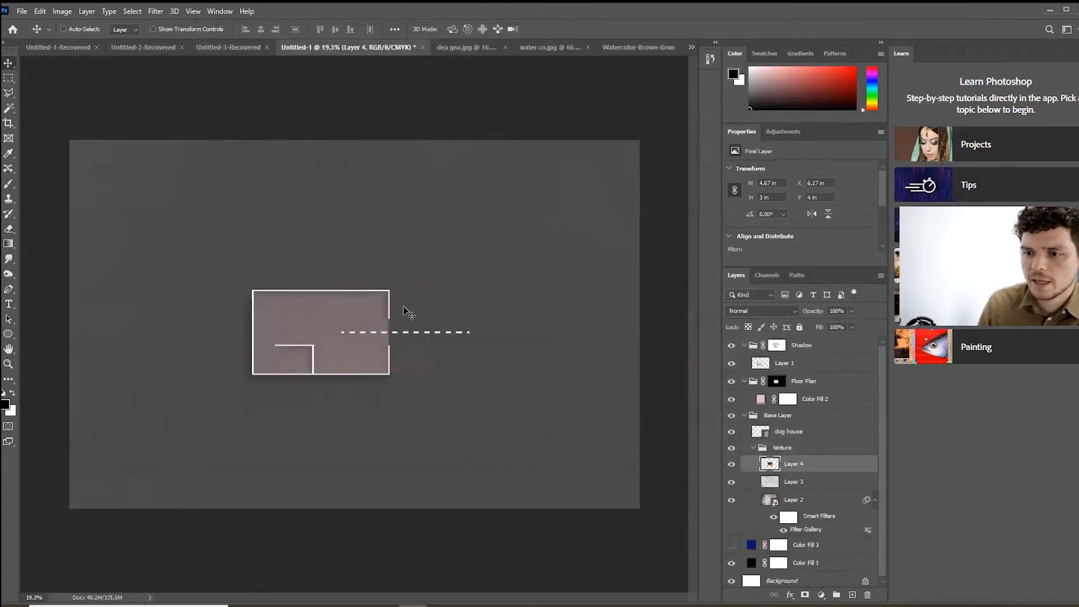
- Take the pasted grunge layer out of the texture group and place the image above and beside the floor plan
left_click_drag(405, 313, 545, 263)
left_click_drag(821, 464, 819, 442)
left_click_drag(545, 294, 544, 259)
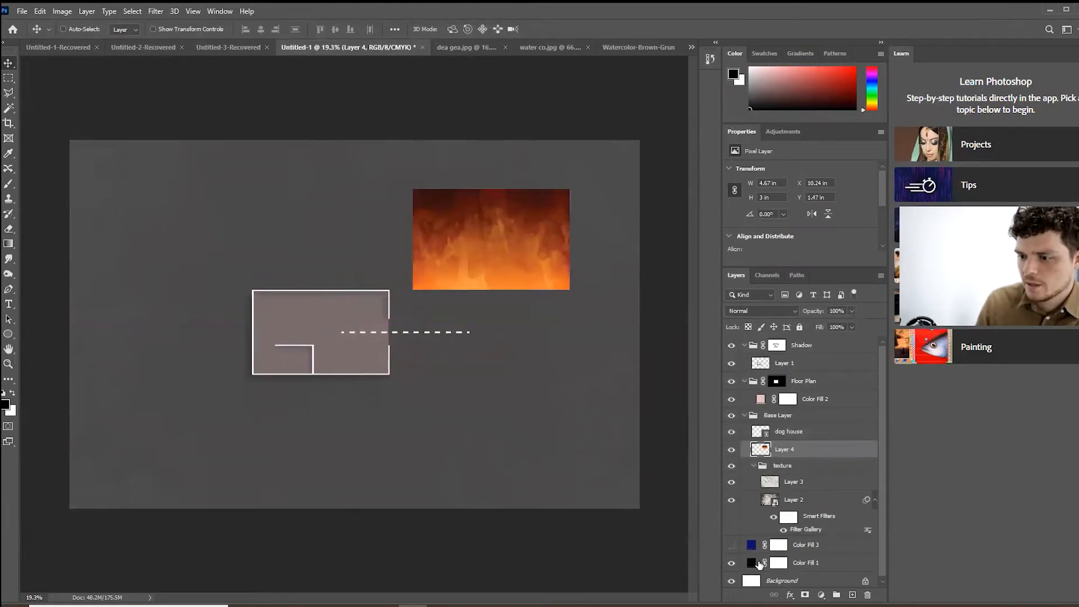
- Create a new layer group above Layer 4 and name it "tesxture 2"
left_click(835, 594)
double_click(784, 447)
type("tesxture 2")
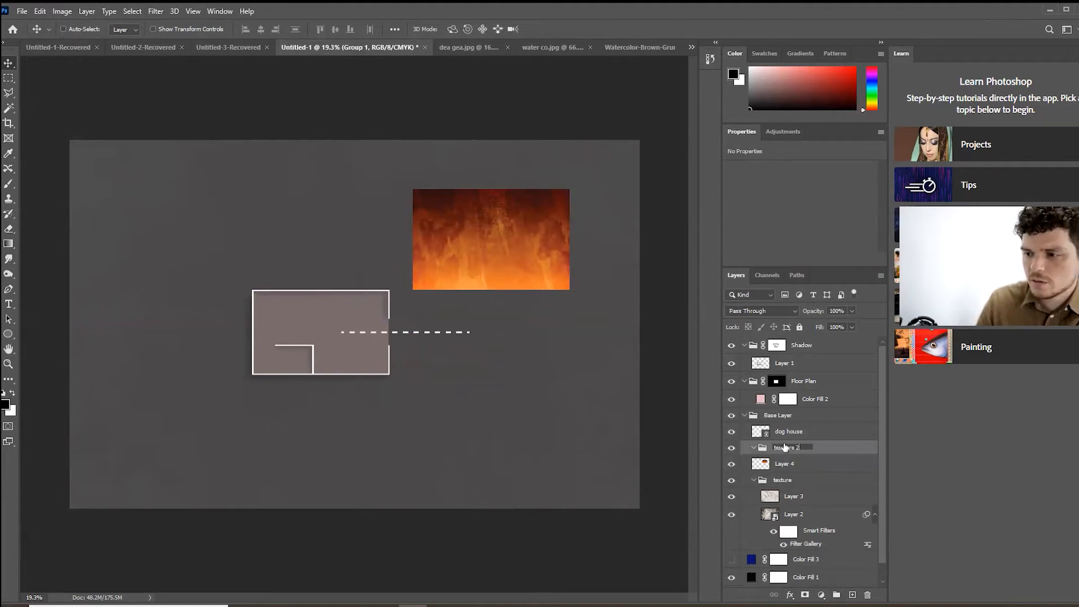
key("Return")
- Rotate Layer 4 to about -135.57°, enlarge it to about 673% and position it to cover the whole canvas
left_click_drag(513, 256, 473, 200)
left_click(818, 467)
mouse_move(523, 229)
left_mouse_down()
mouse_move(511, 211)
mouse_move(520, 212)
left_mouse_up()
key("ctrl+t")
left_click_drag(572, 159, 336, 172)
left_click_drag(444, 247, 52, 465)
scroll(325, 379, "down", 2)
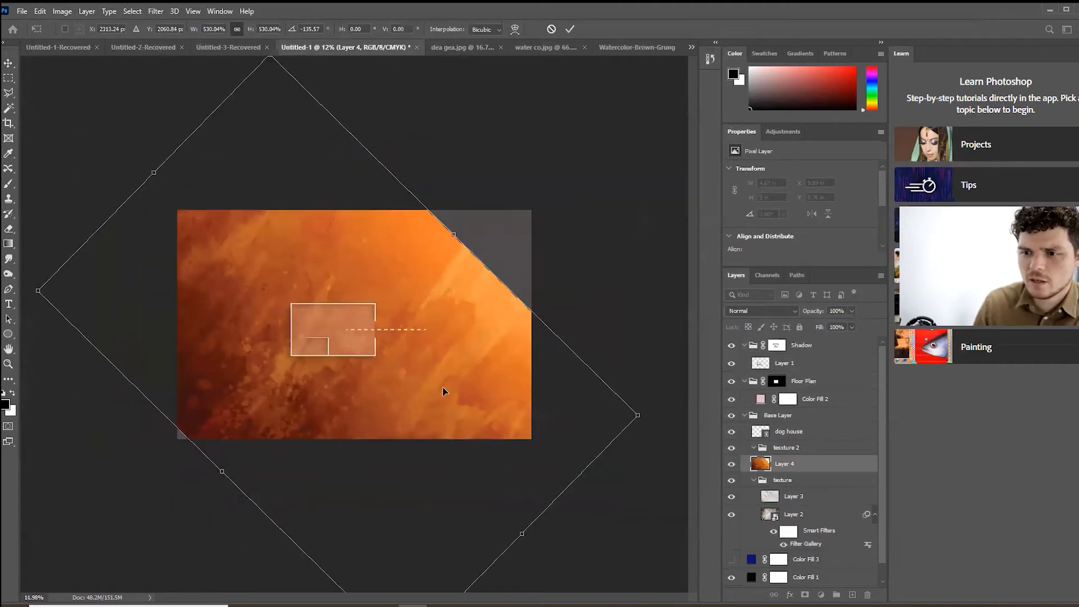
left_click_drag(477, 386, 509, 316)
left_click_drag(256, 403, 180, 451)
left_click_drag(370, 409, 394, 410)
left_click(570, 30)
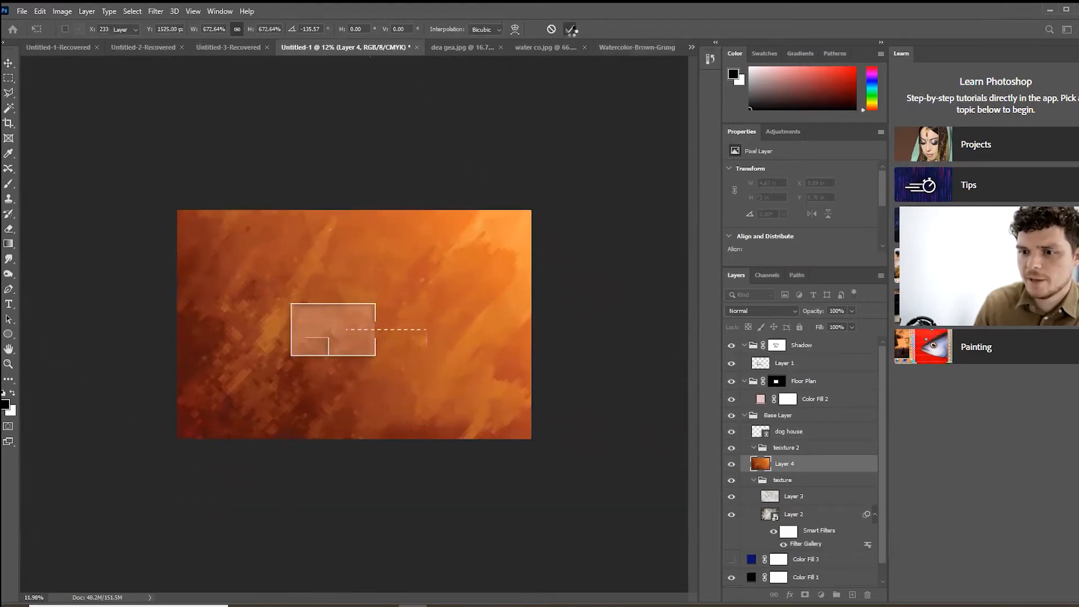
- Convert Layer 4 for smart filters
key("ctrl+plus")
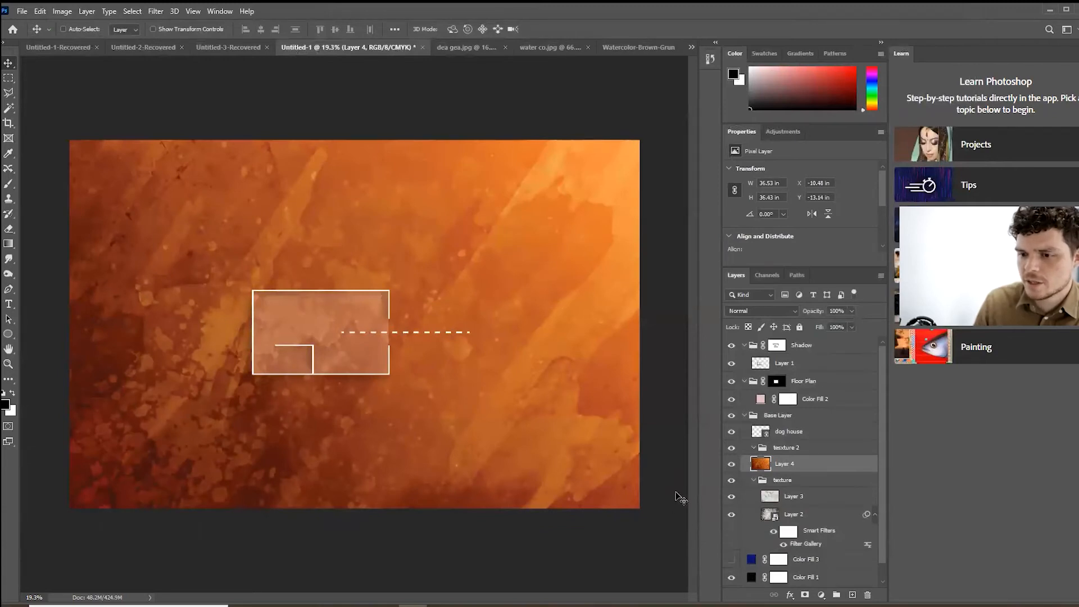
scroll(486, 419, "down", 3)
scroll(73, 284, "up", 3)
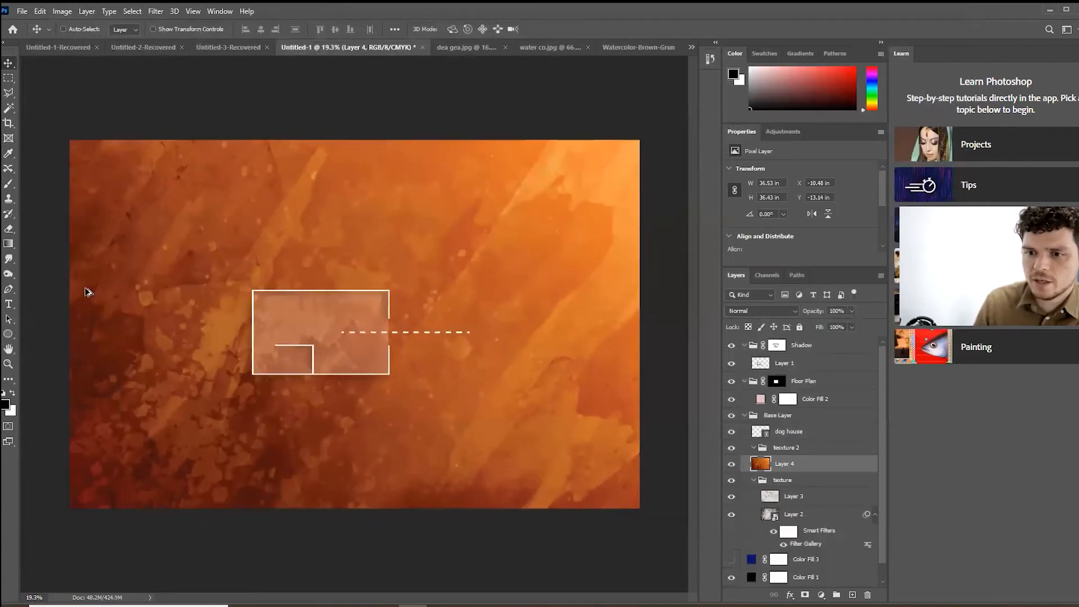
left_click(151, 15)
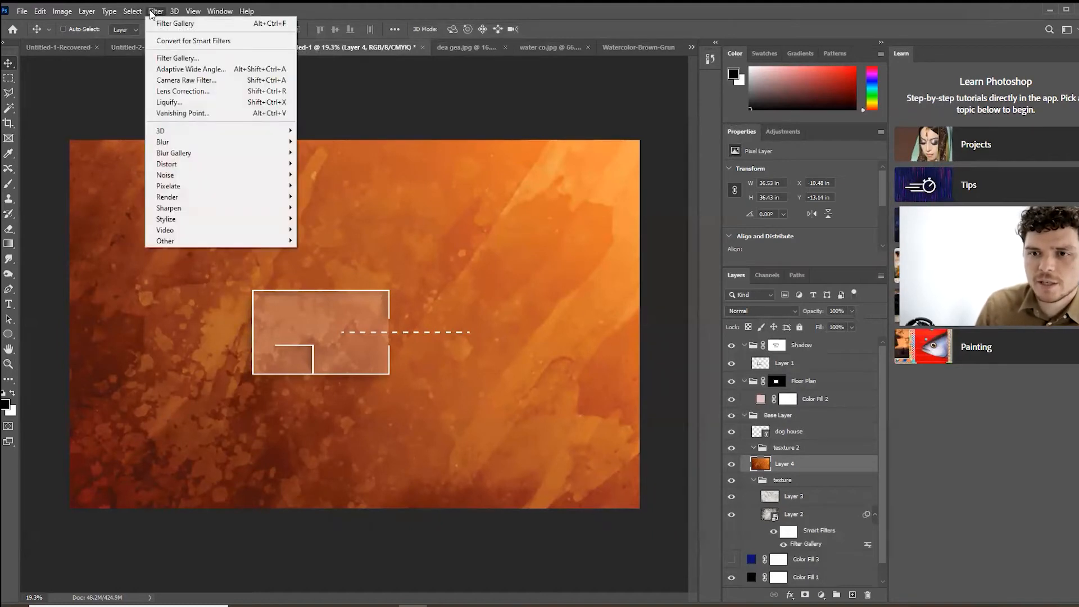
left_click(169, 42)
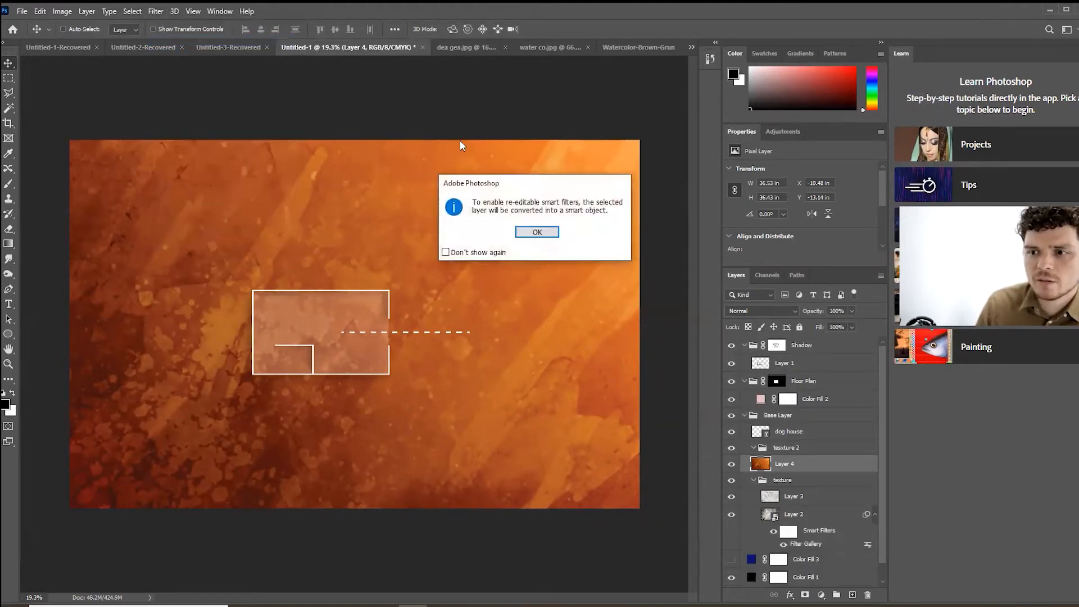
left_click(553, 234)
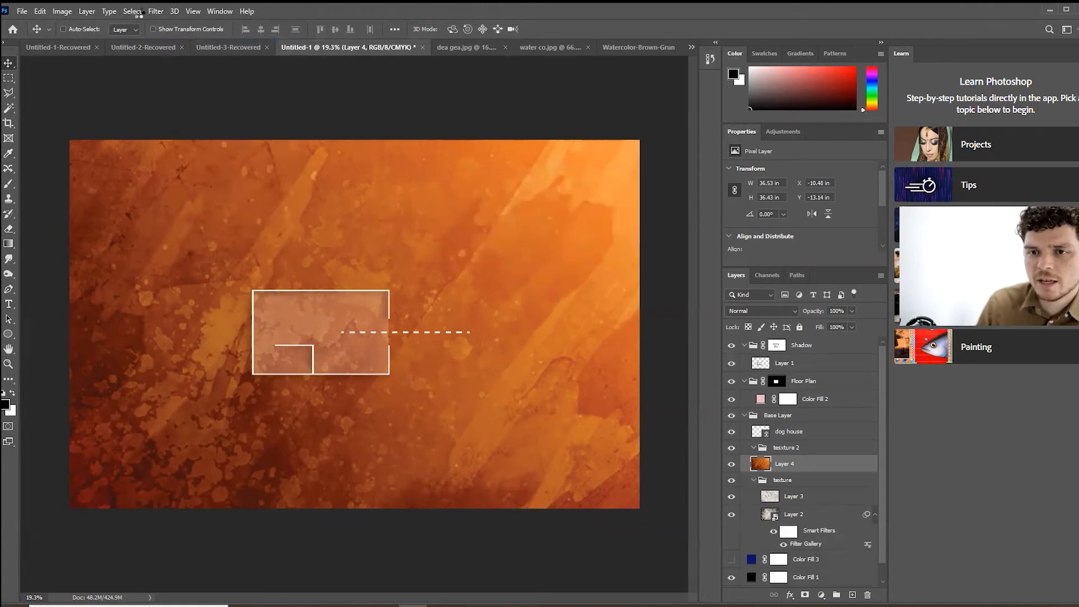
left_click(156, 12)
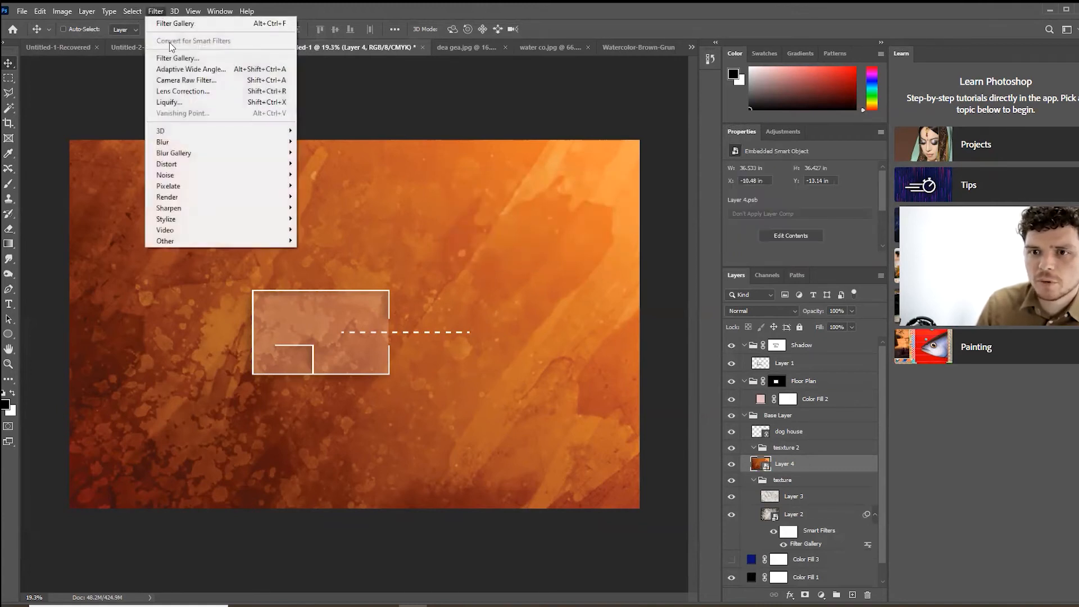
left_click(173, 58)
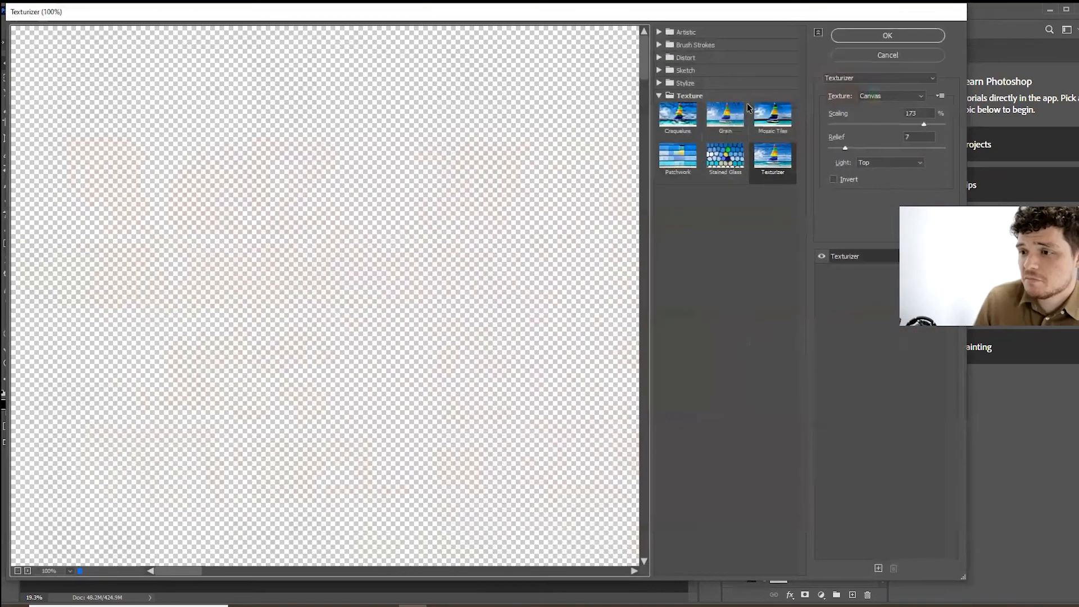
left_click(688, 32)
left_click(764, 52)
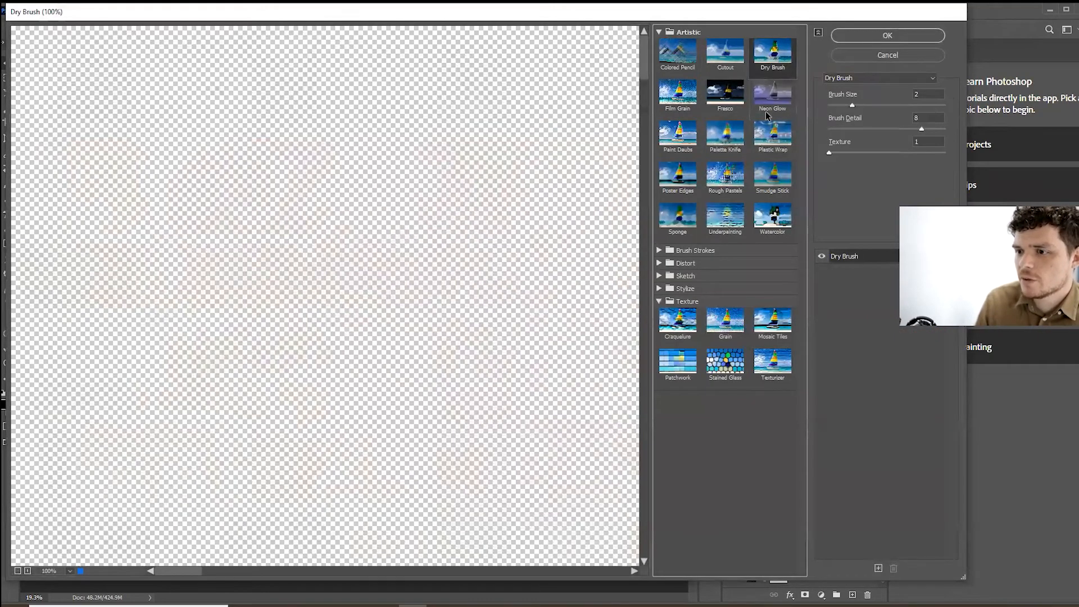
left_click(695, 250)
left_click(725, 270)
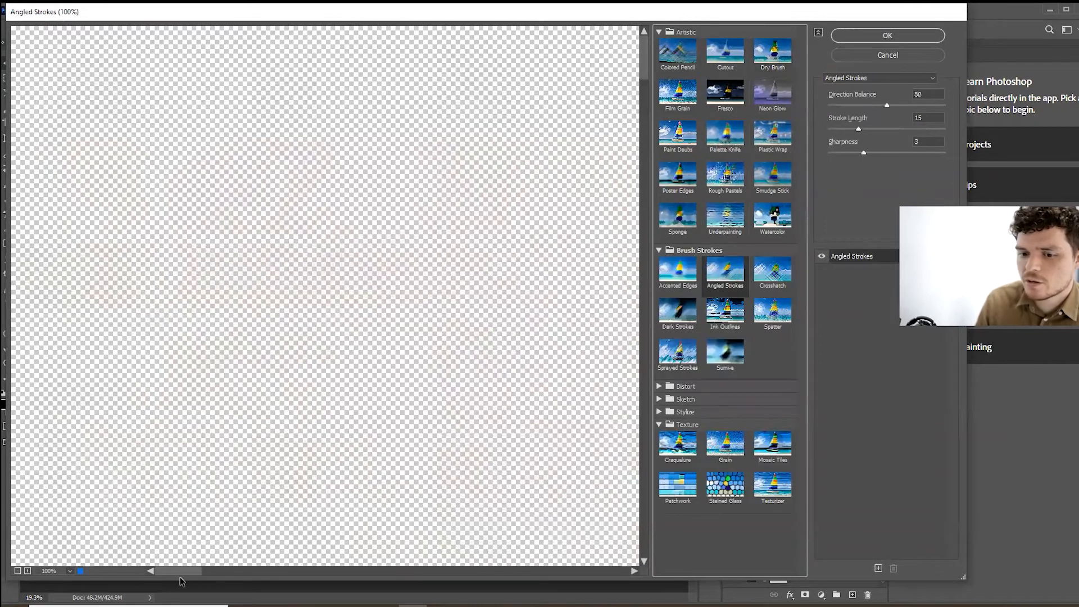
left_click(17, 571)
left_click(900, 56)
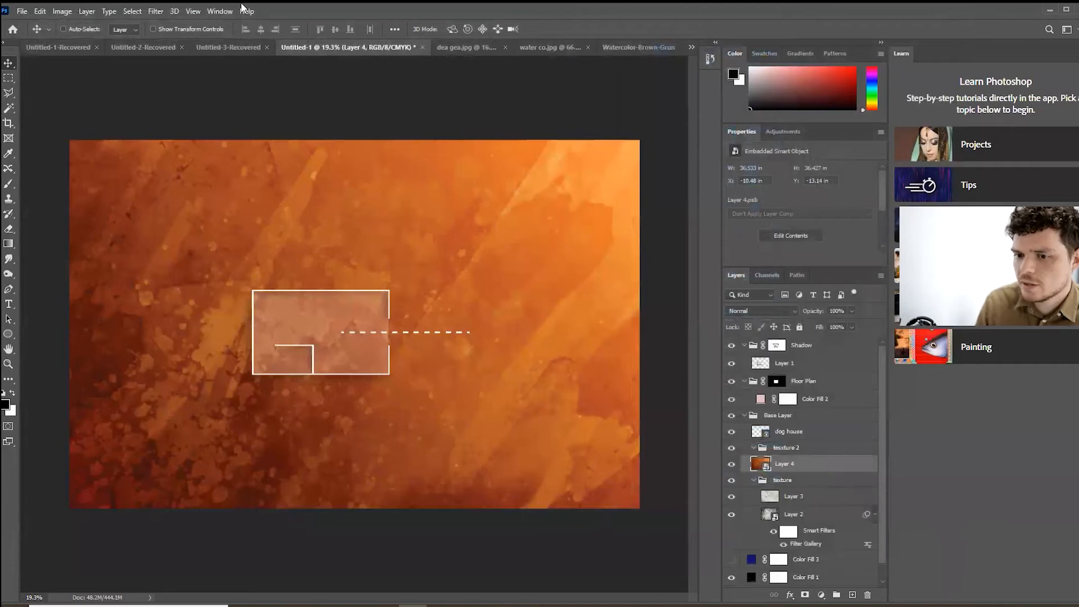
- Open the Filter Gallery for Layer 4 and set its preview zoom to 12.5%
left_click(152, 11)
left_click(174, 56)
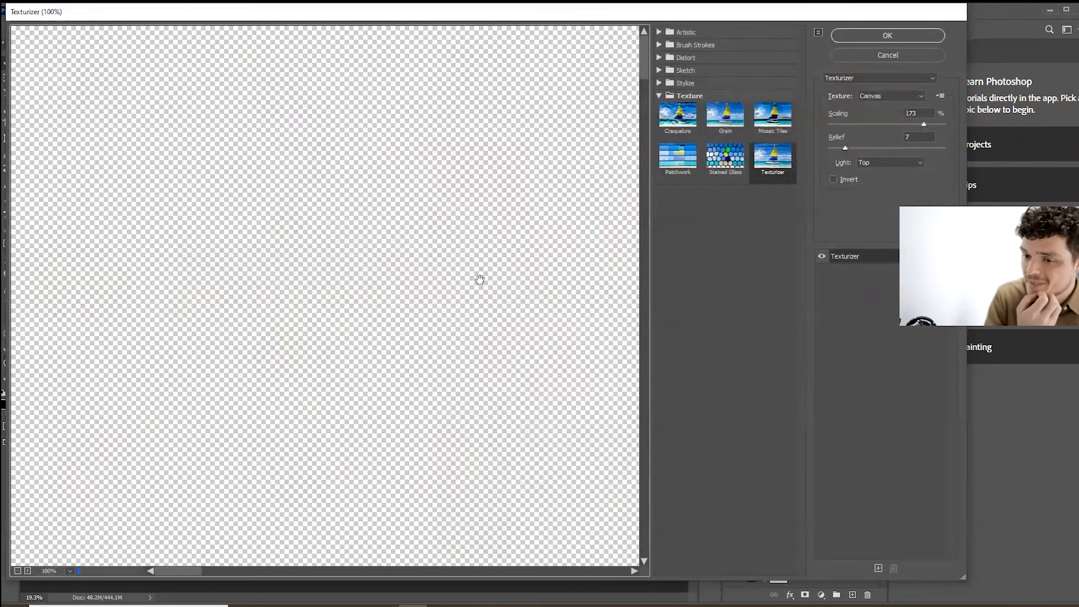
left_click(18, 570)
left_click(18, 570)
left_click(18, 570)
left_click(28, 571)
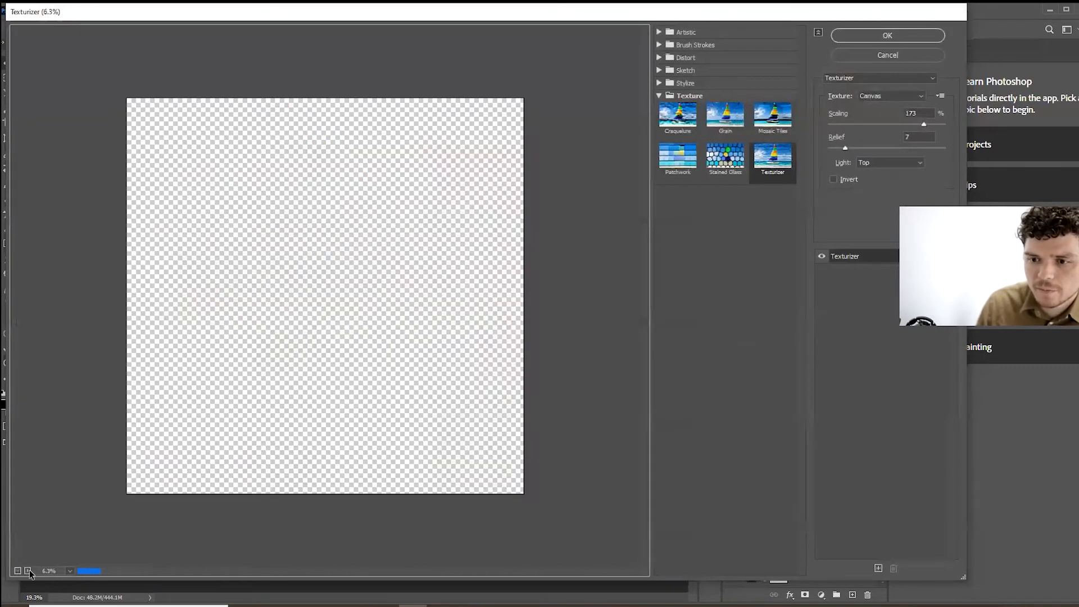
left_click(28, 571)
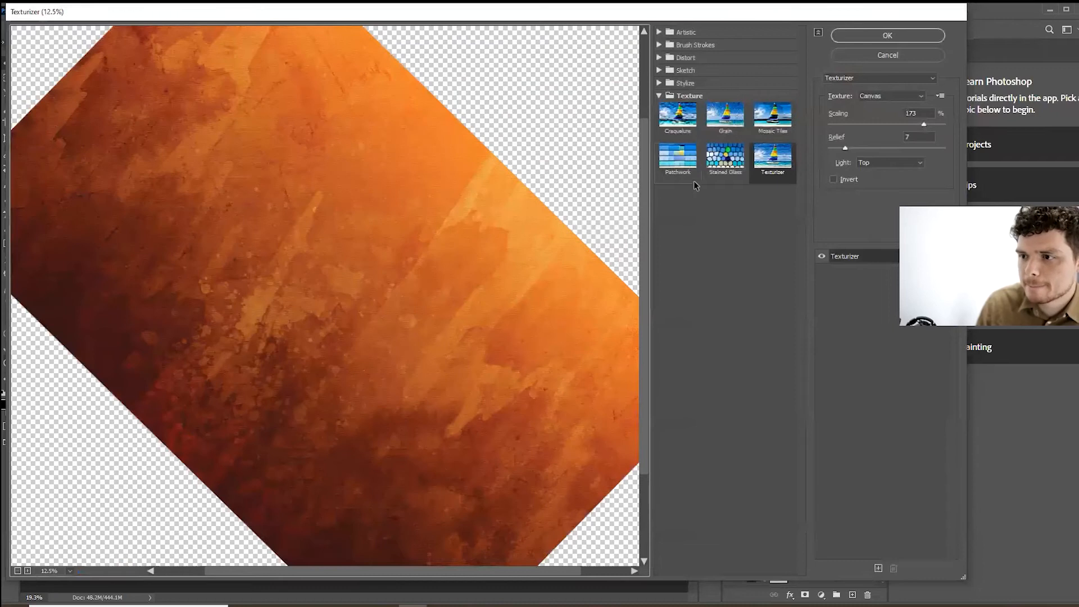
- Try the Angled Strokes filter with a Direction Balance of 67 and the Crosshatch filter on the orange texture
left_click(661, 57)
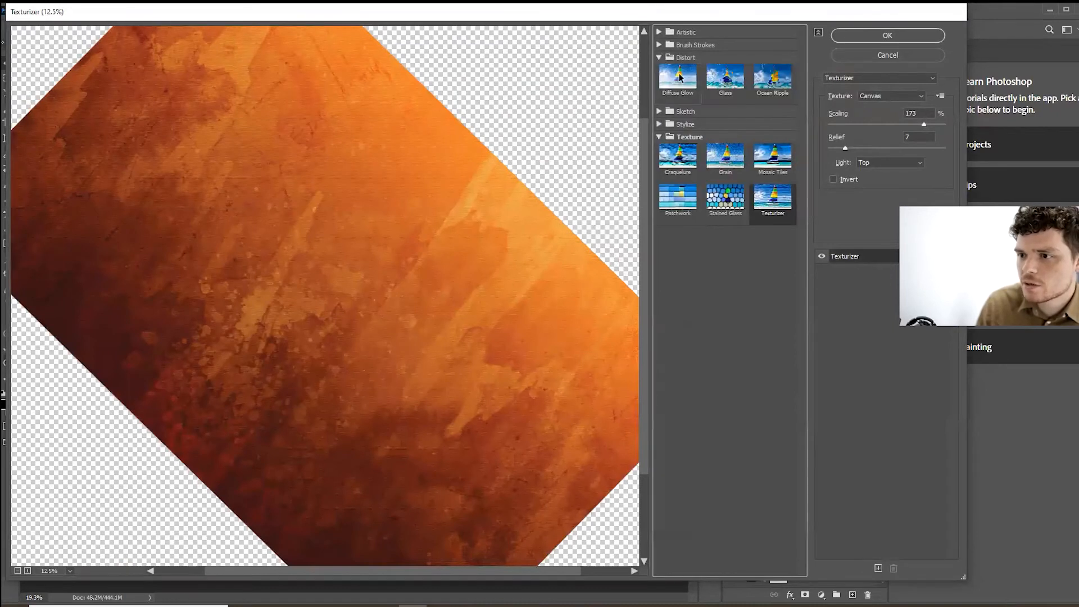
left_click(668, 115)
left_click(703, 47)
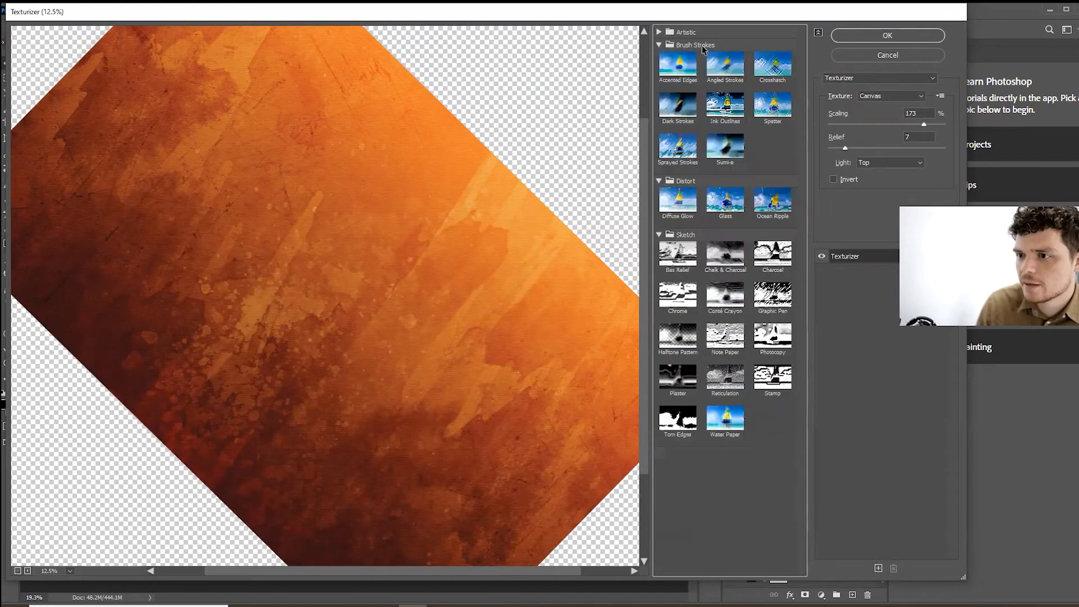
left_click(723, 72)
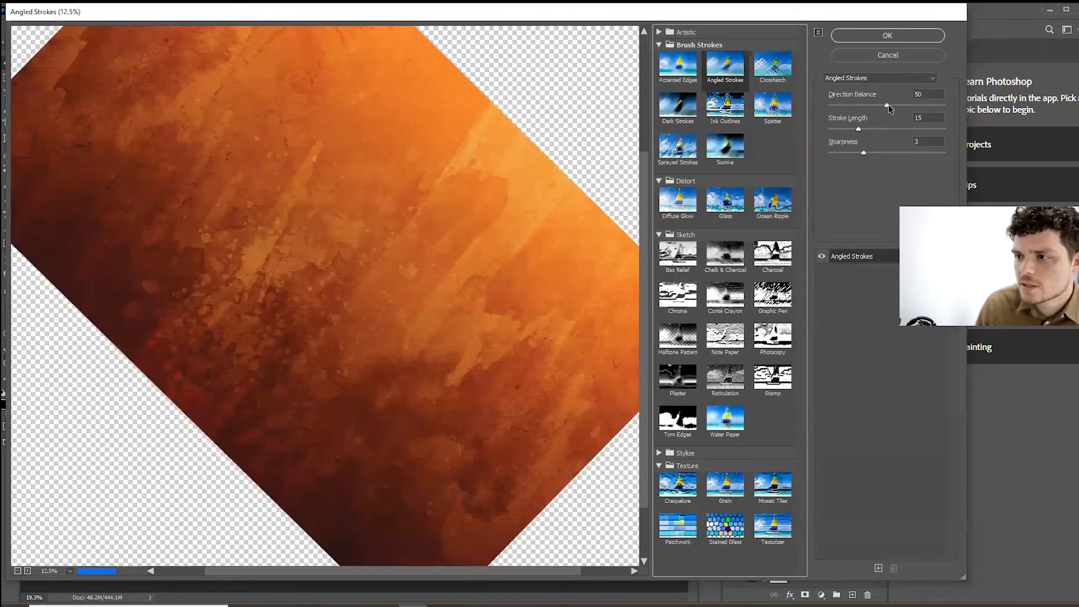
left_click_drag(887, 105, 931, 106)
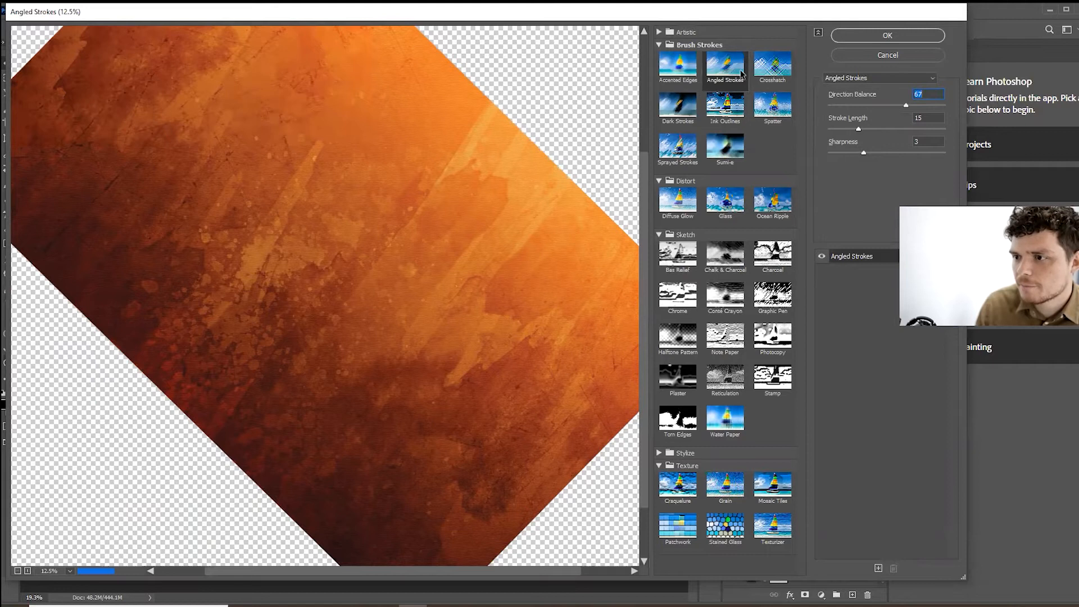
left_click(765, 78)
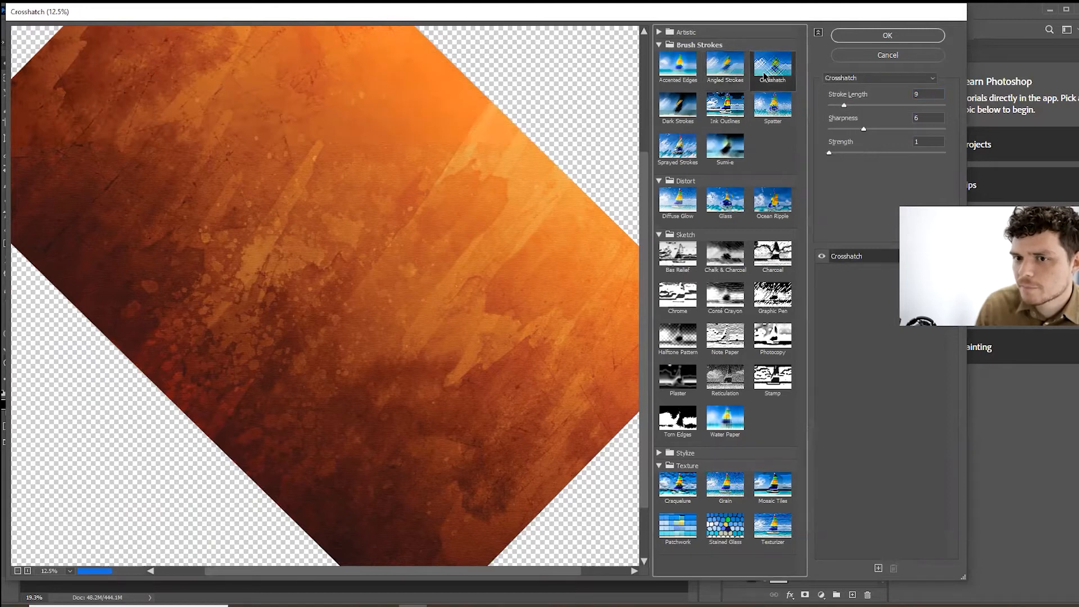
left_click(732, 78)
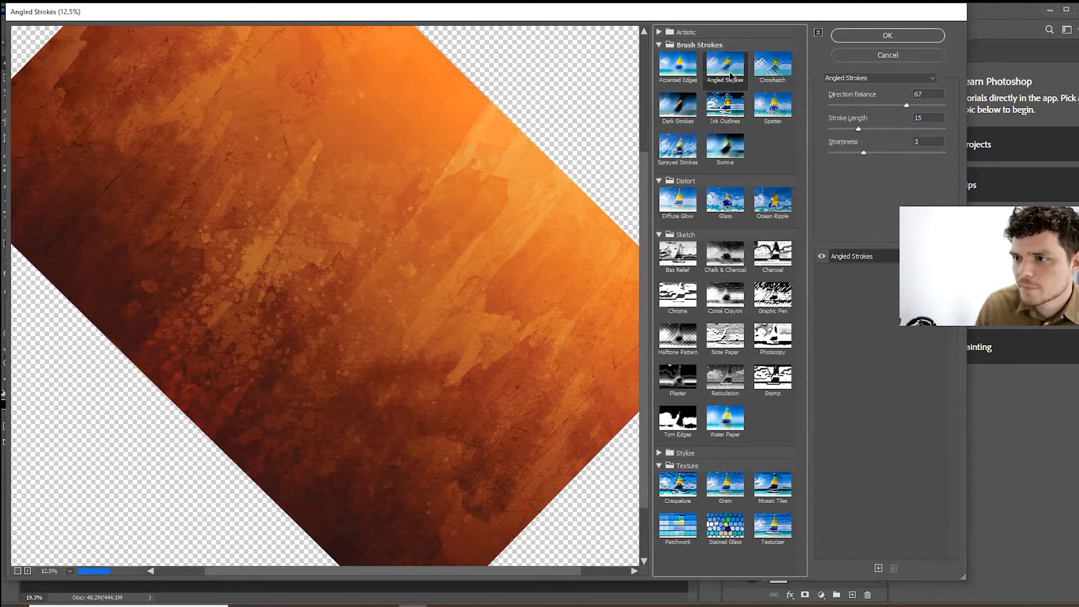
- Apply the Sprayed Strokes filter to the orange texture with a Stroke Length of 16
left_click(681, 149)
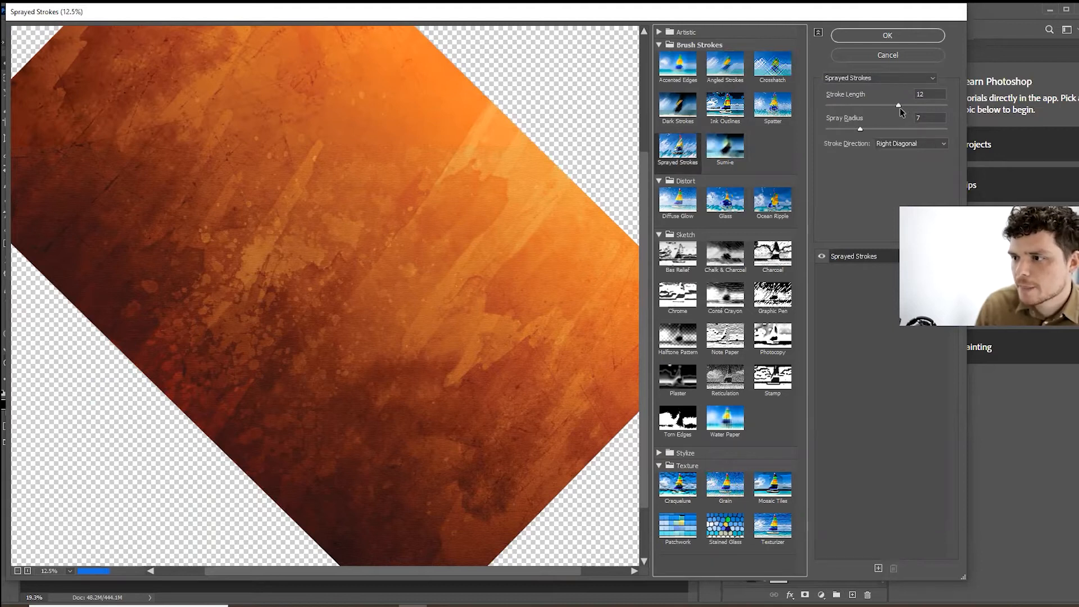
left_click_drag(899, 106, 913, 105)
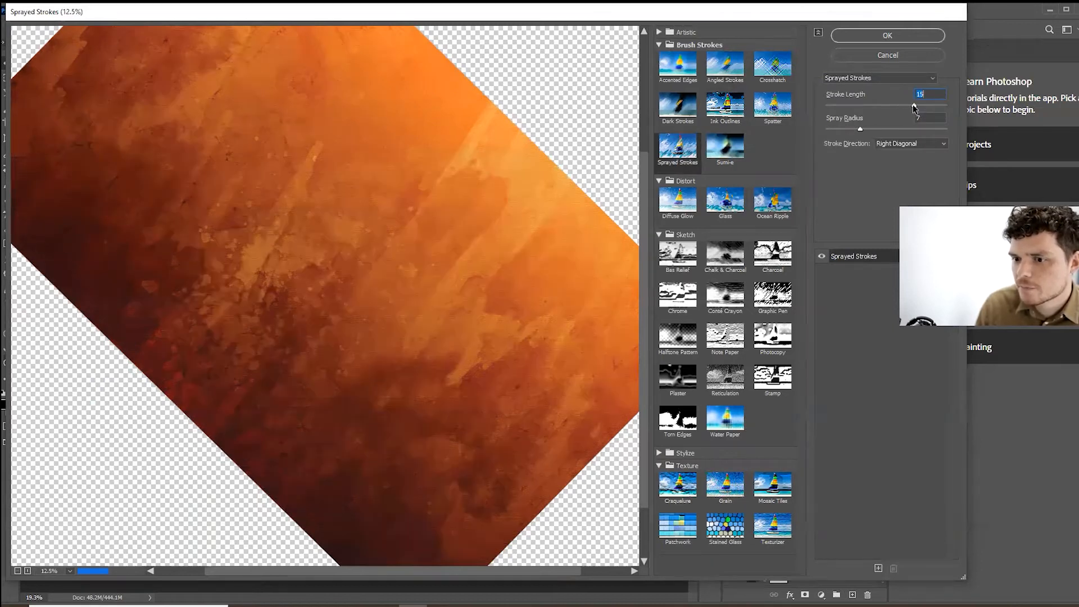
left_click(689, 157)
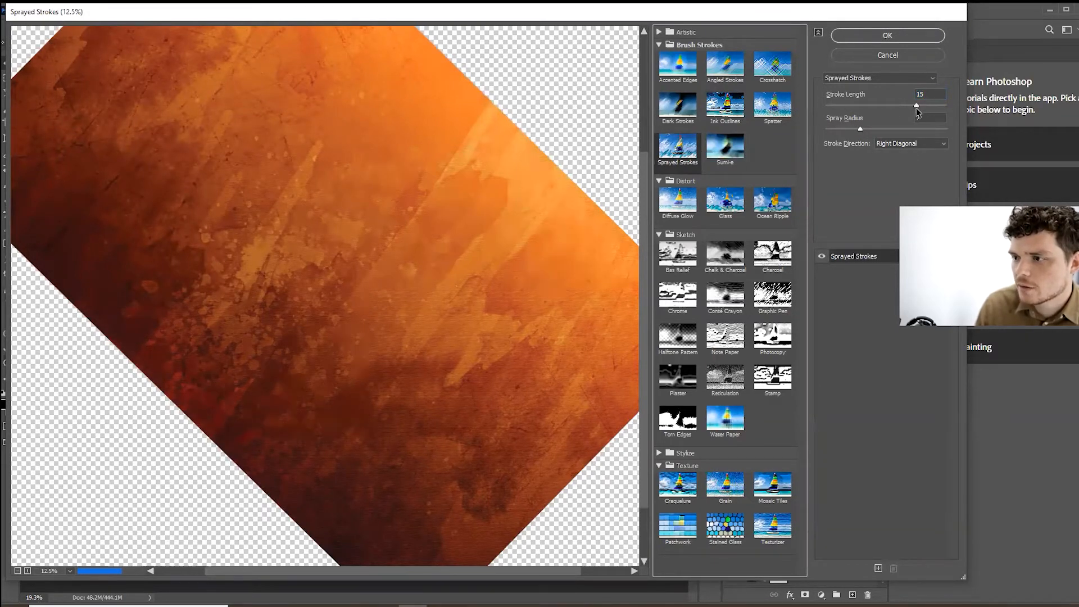
left_click_drag(916, 105, 922, 105)
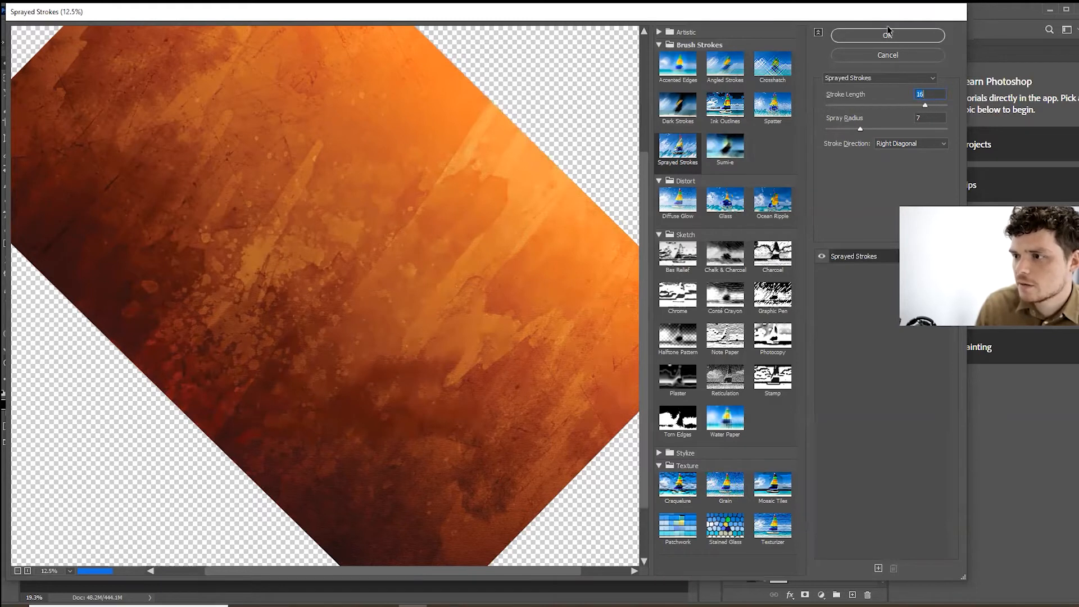
left_click(887, 35)
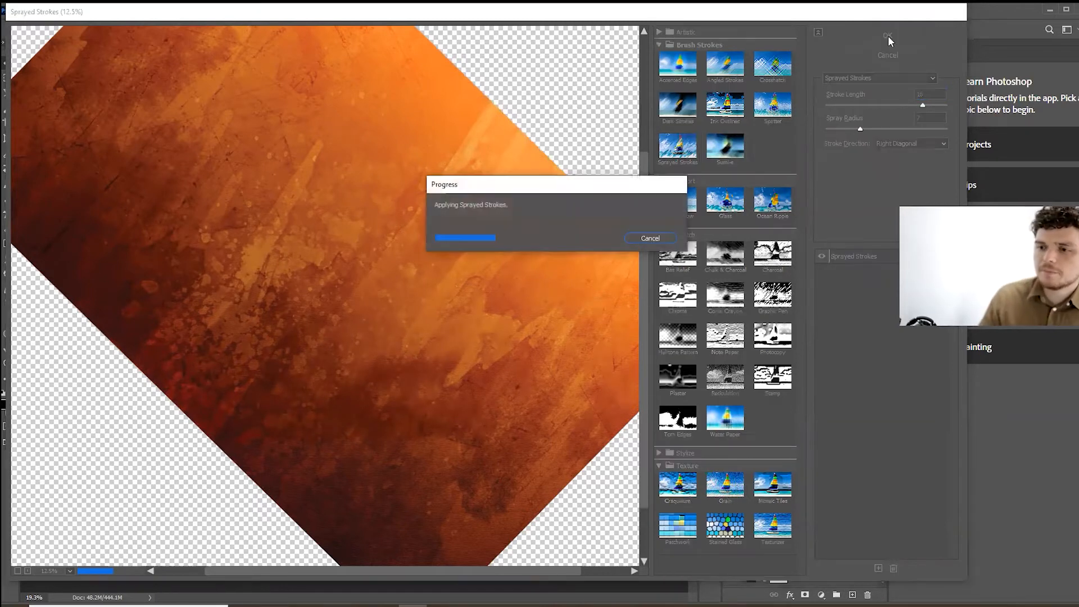
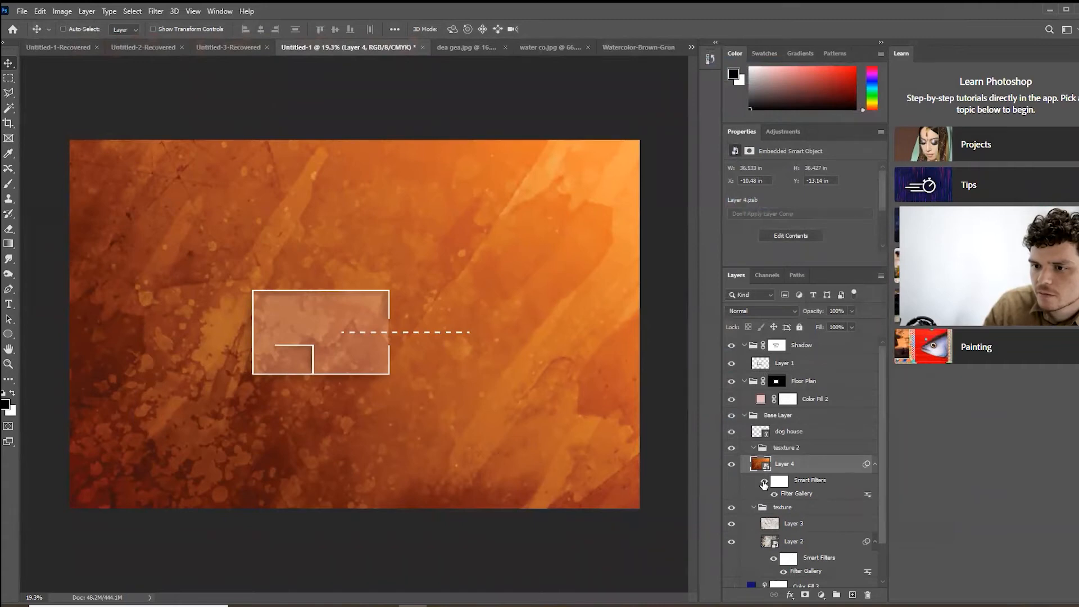
left_click(764, 482)
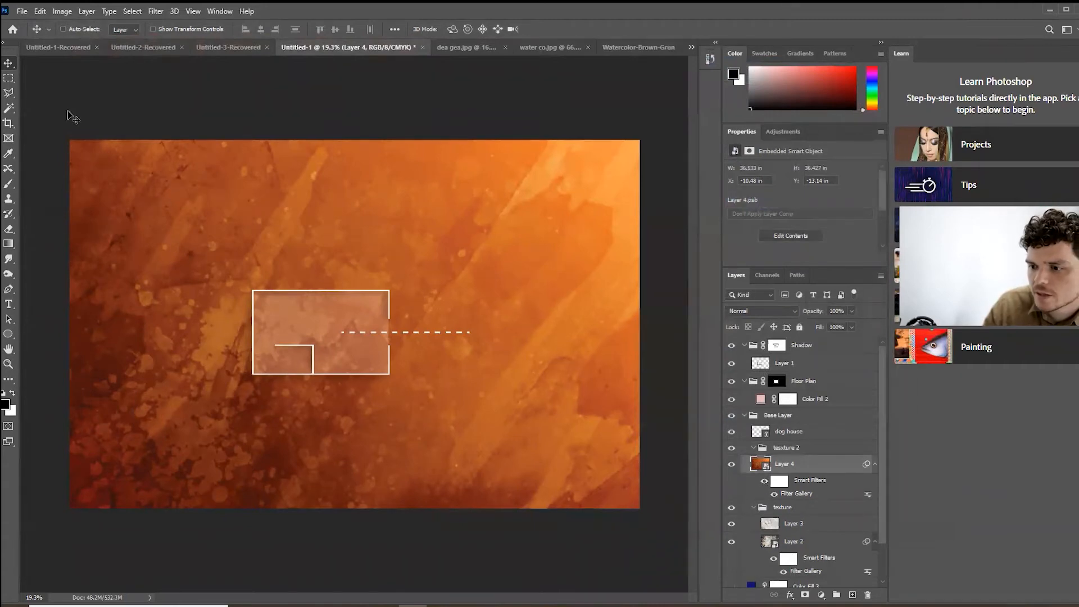
- Apply a Motion Blur to Layer 4 with an angle of 45° and a distance of 274 pixels
left_click(155, 11)
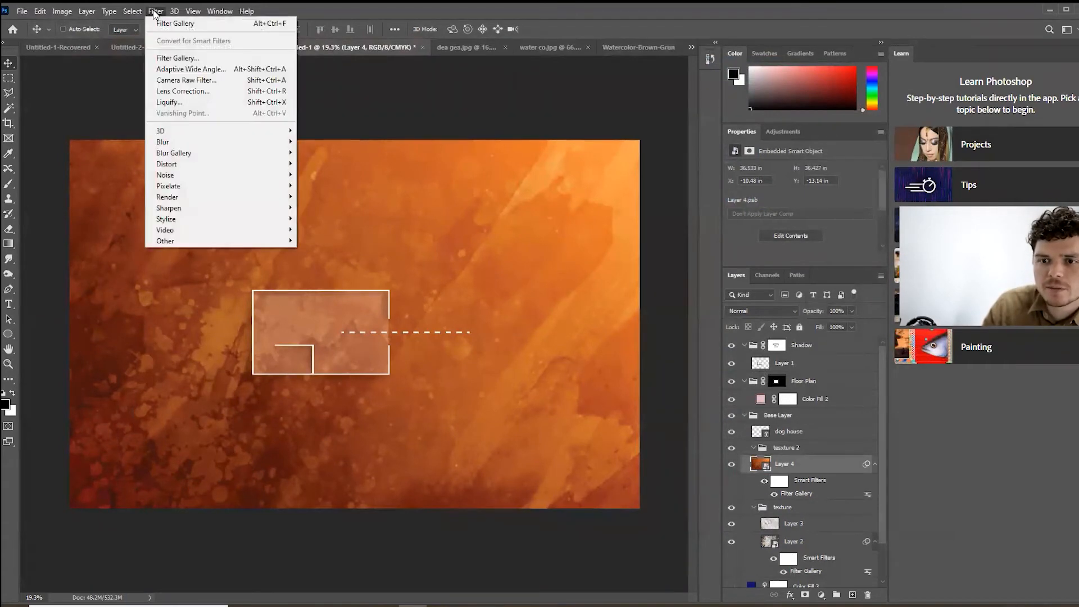
mouse_move(203, 145)
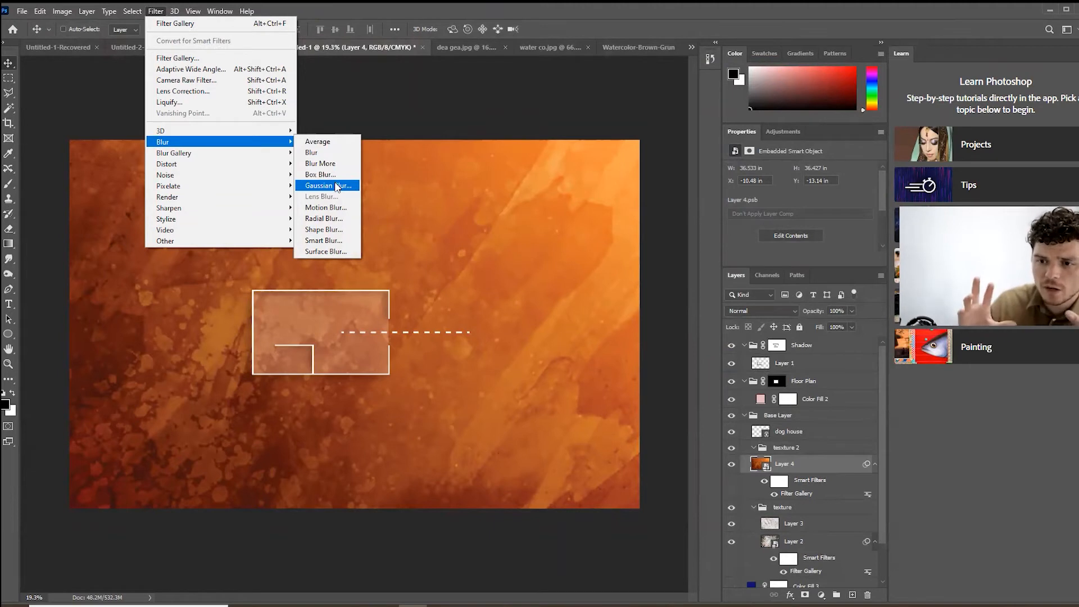
left_click(338, 208)
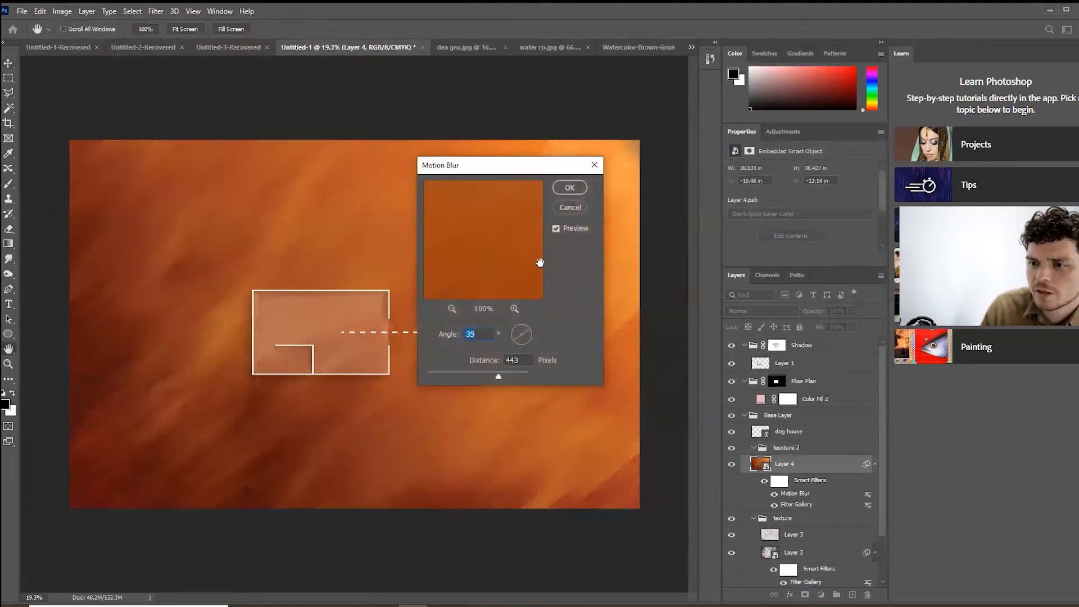
left_click_drag(528, 329, 527, 327)
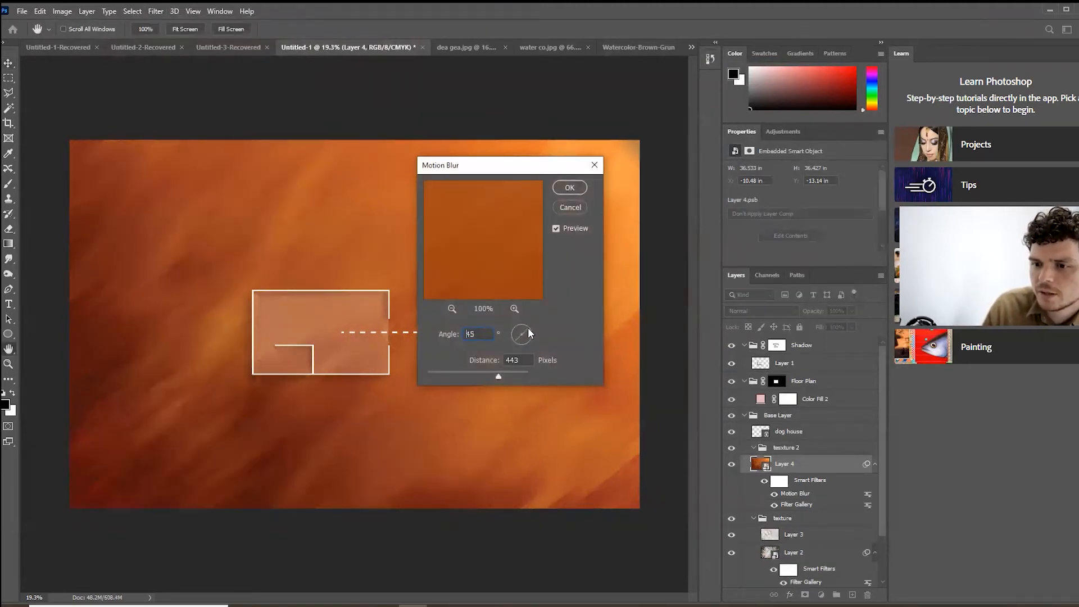
mouse_move(499, 376)
left_mouse_down()
mouse_move(453, 376)
mouse_move(491, 372)
left_mouse_up()
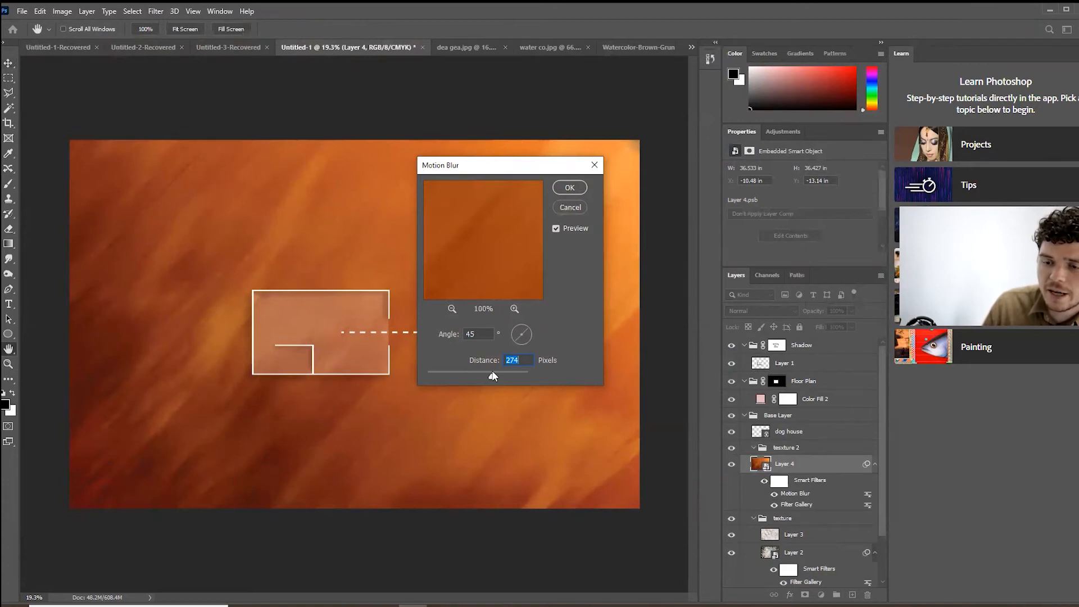
left_click(579, 187)
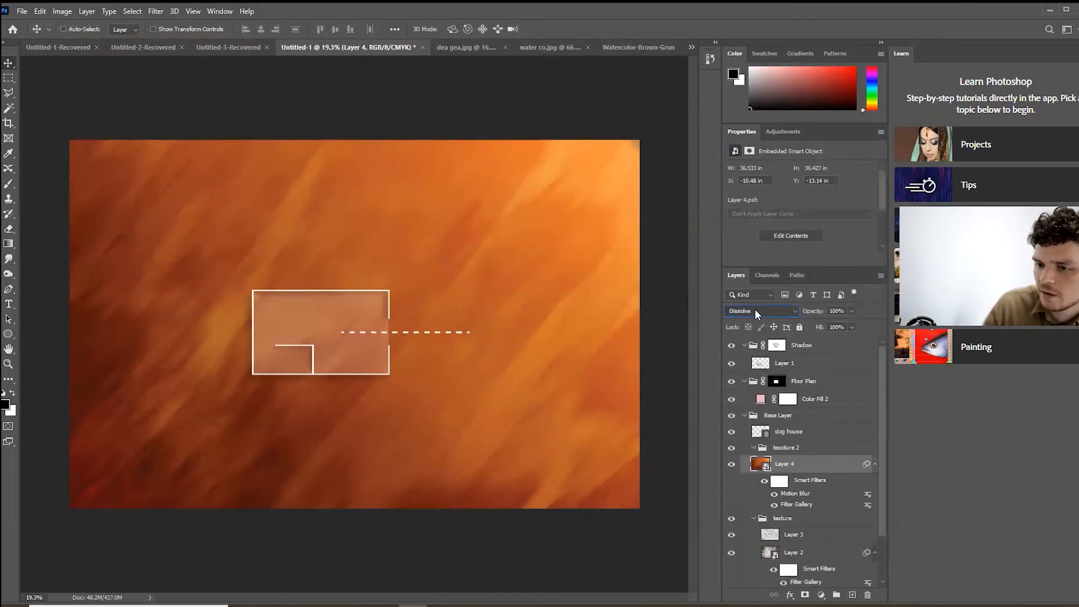
- Try different blend modes on Layer 4, from Dissolve through Color and back up to Darker Color
scroll(754, 311, "down", 3)
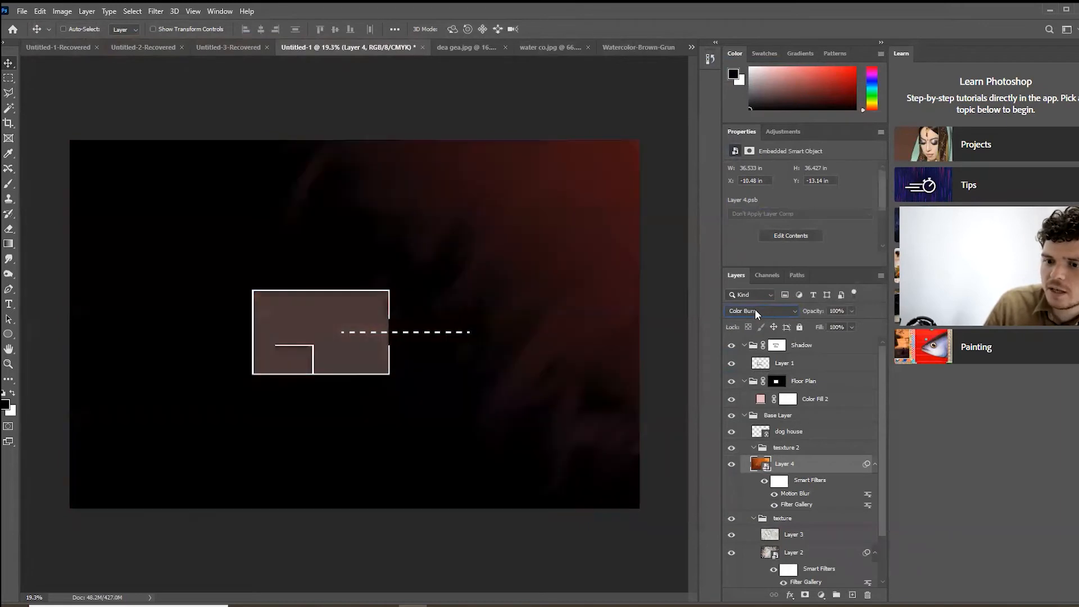
scroll(754, 310, "down", 4)
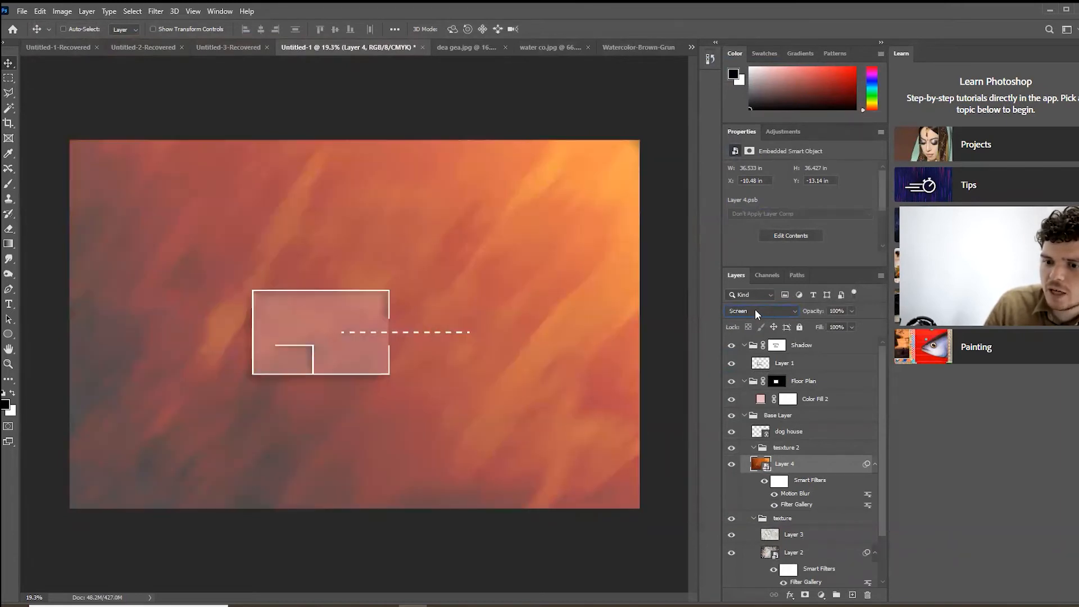
scroll(754, 311, "down", 4)
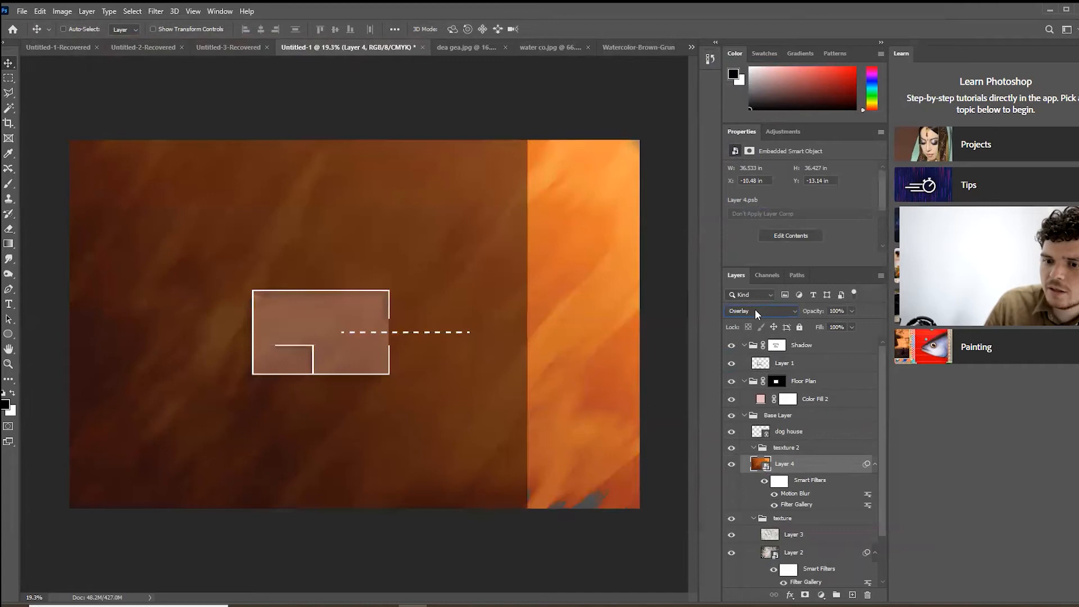
scroll(754, 310, "down", 4)
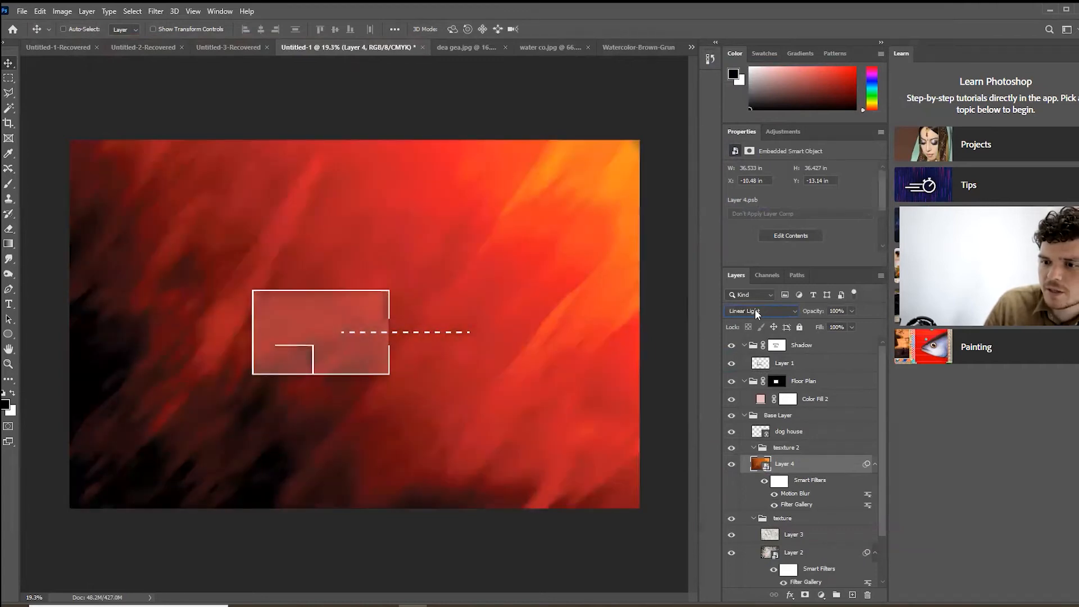
scroll(754, 311, "down", 5)
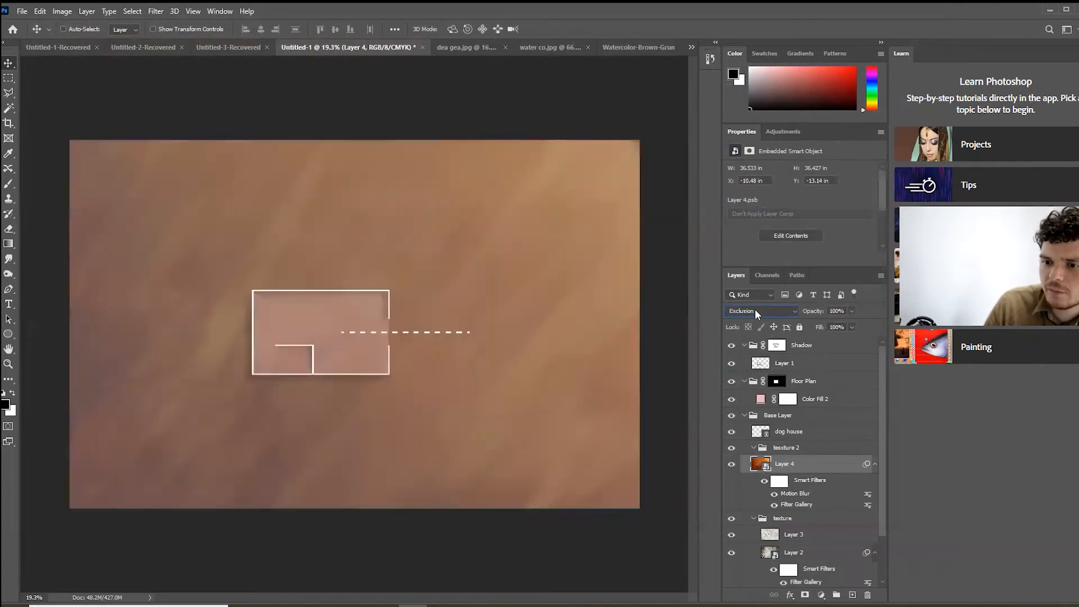
scroll(754, 310, "down", 1)
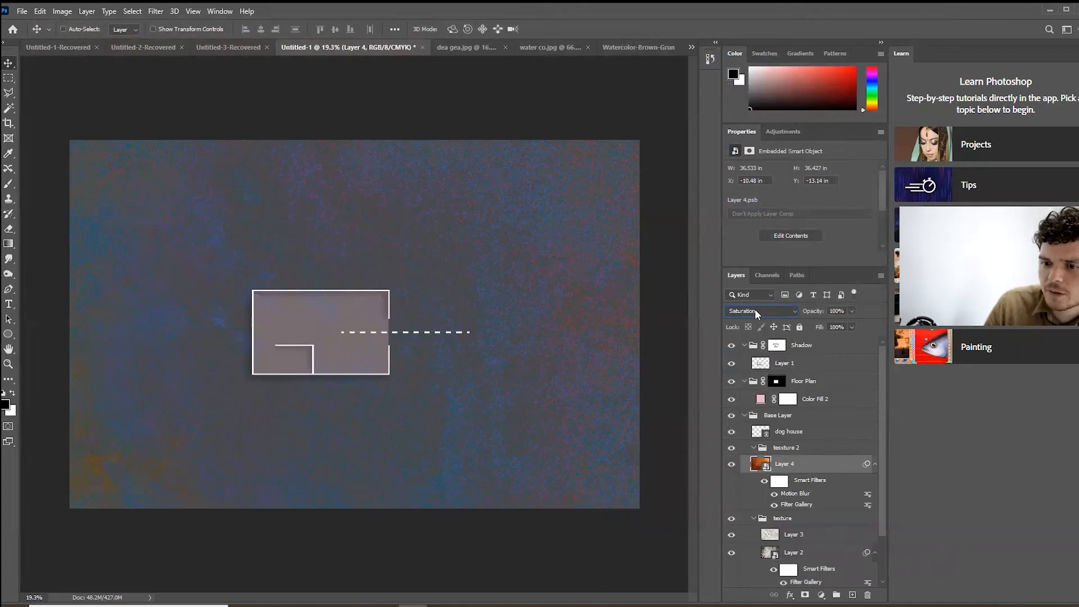
scroll(754, 310, "down", 3)
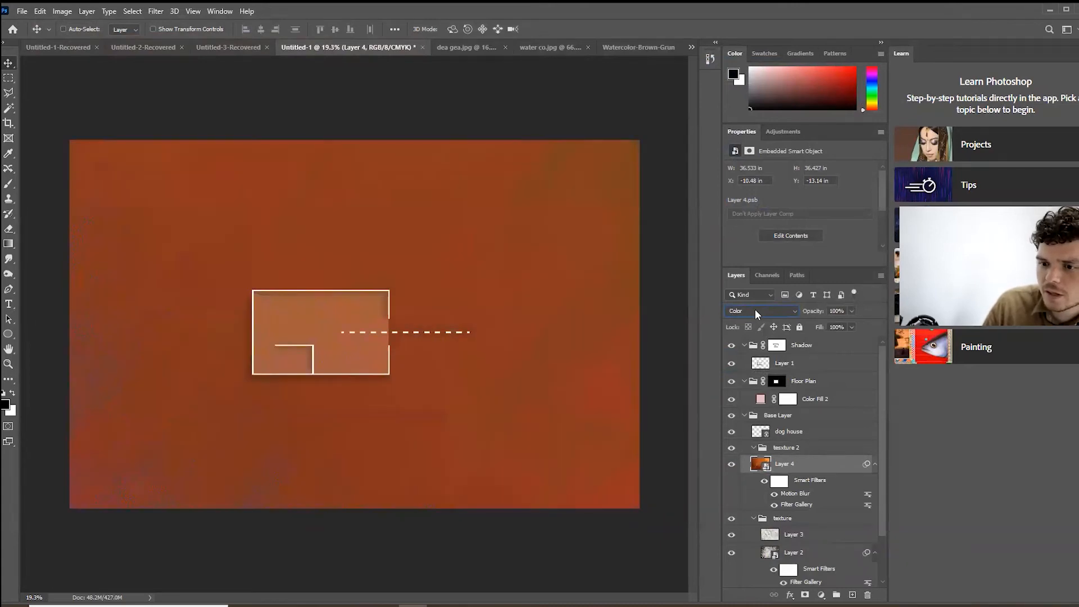
scroll(754, 311, "up", 1)
scroll(754, 311, "down", 1)
scroll(754, 310, "up", 8)
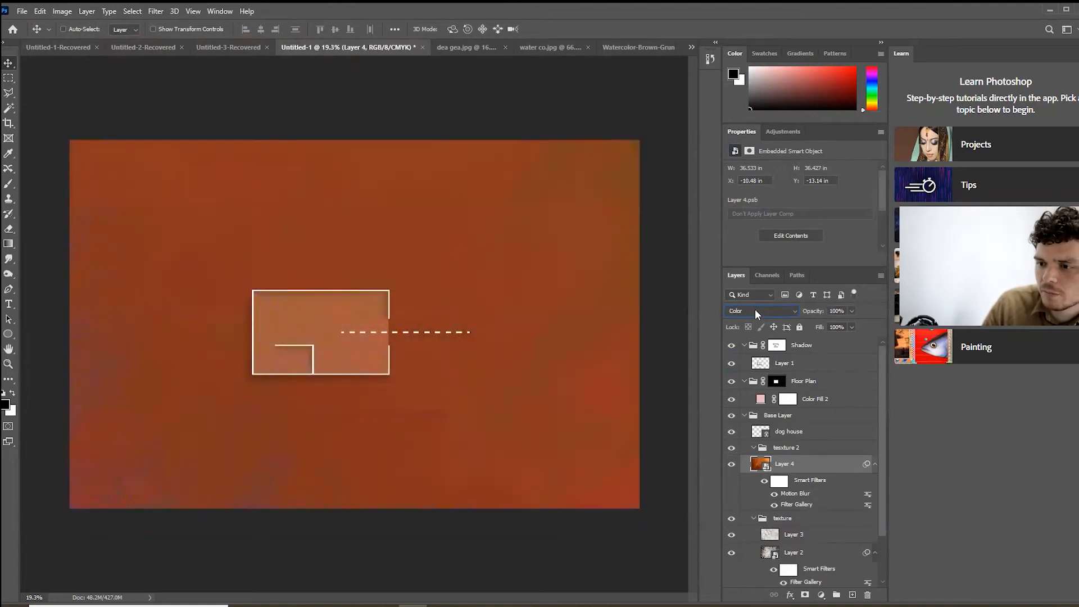
scroll(754, 310, "up", 12)
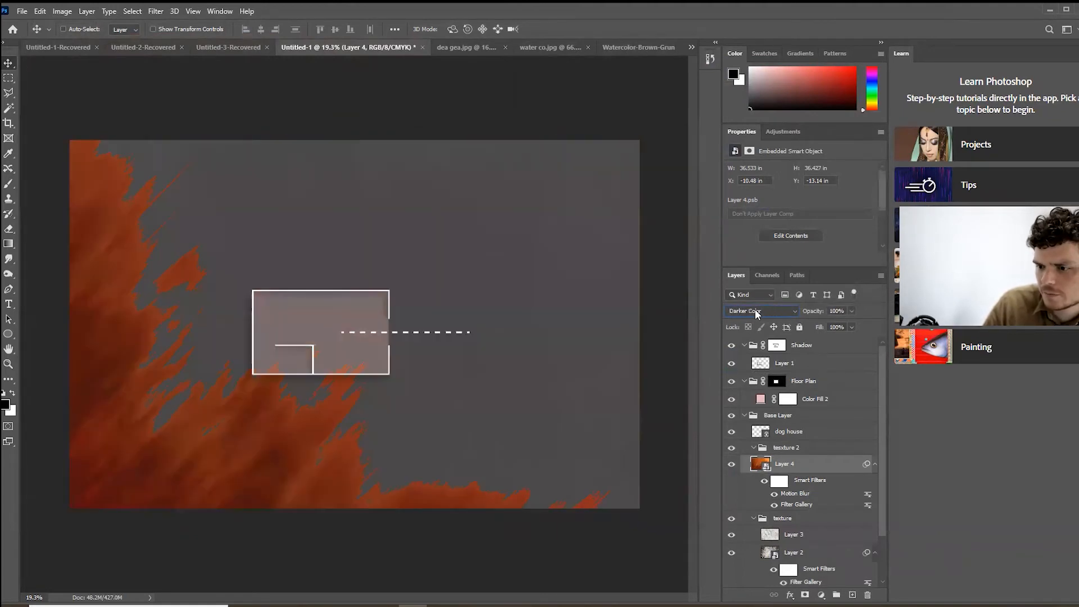
- Set the opacity of the texture group to 50%
left_click(812, 517)
left_click(851, 324)
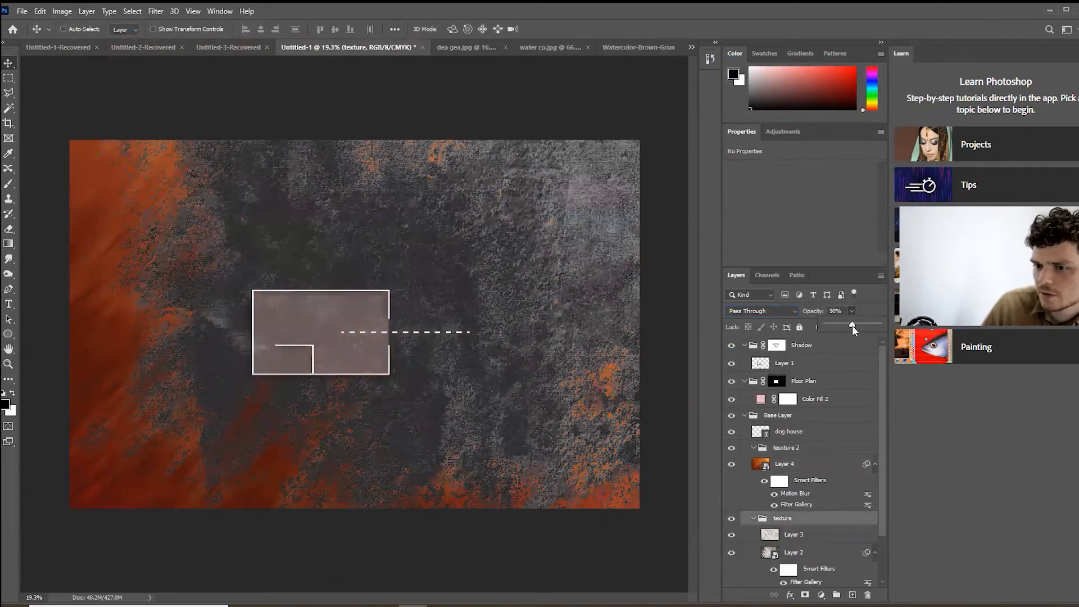
- Compare blend modes such as Dissolve, Color Burn and Color Dodge on Layer 4 and set it to Overlay
left_click(822, 465)
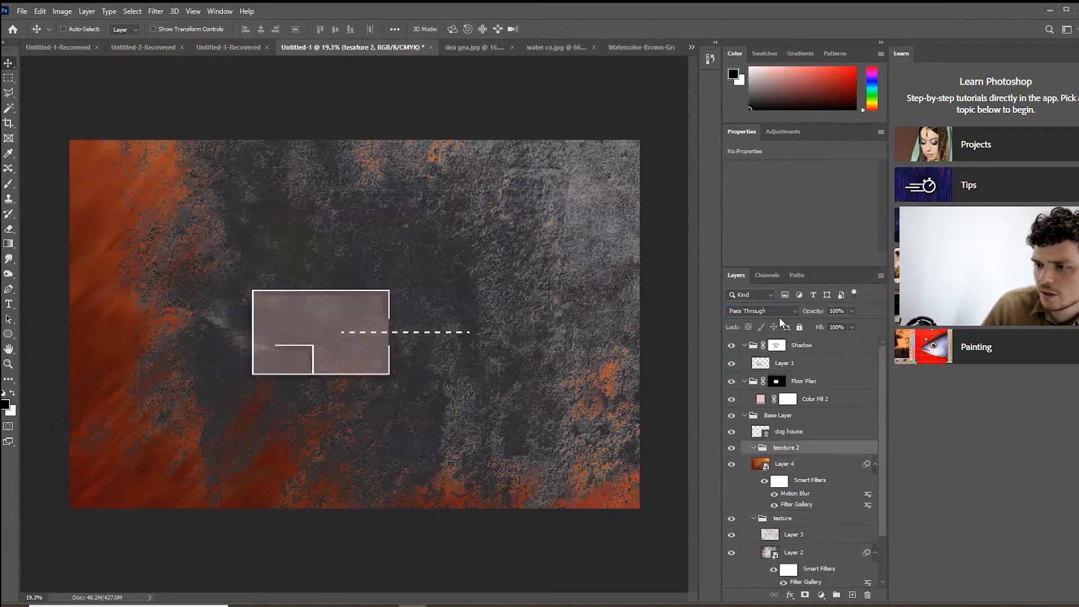
left_click(784, 313)
left_click(785, 313)
key("Down")
key("Up")
key("Up")
key("Up")
key("Up")
key("Up")
key("Up")
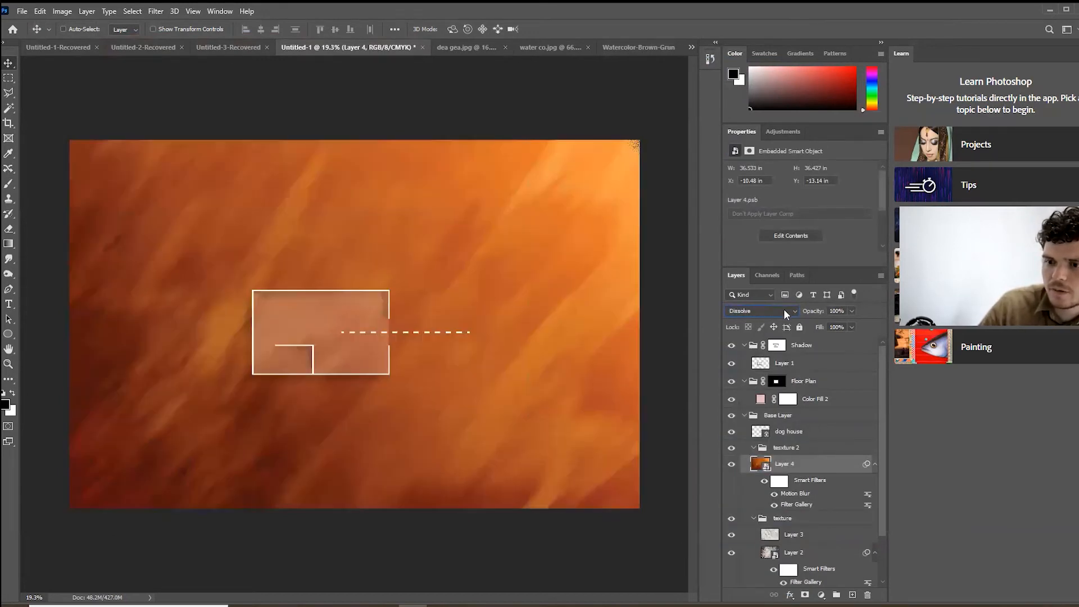
key("Down")
key("Down")
key("Down")
key("Down")
key("Down")
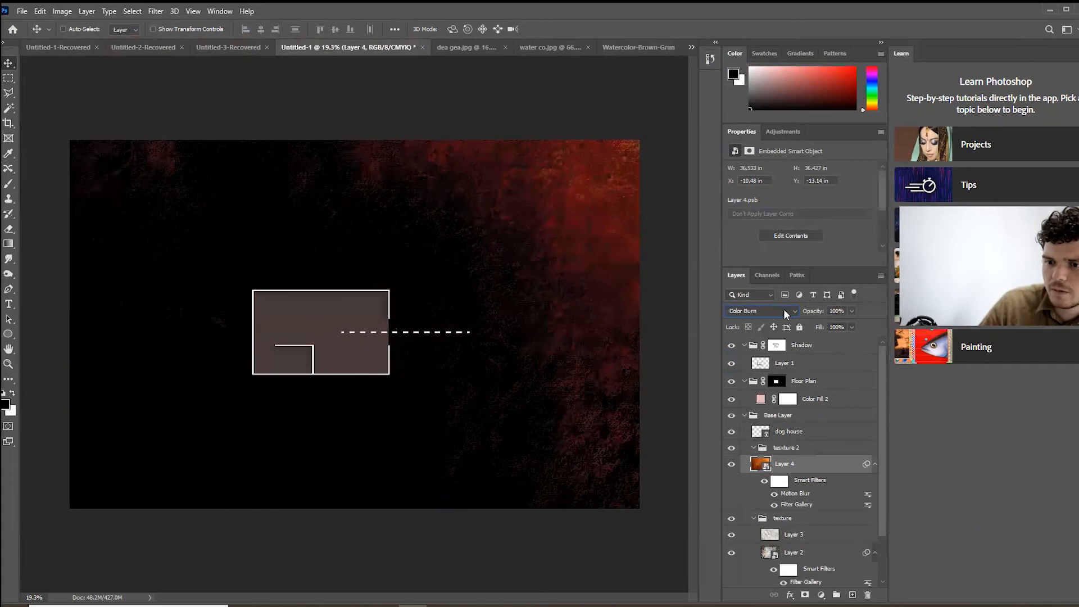
scroll(784, 310, "down", 2)
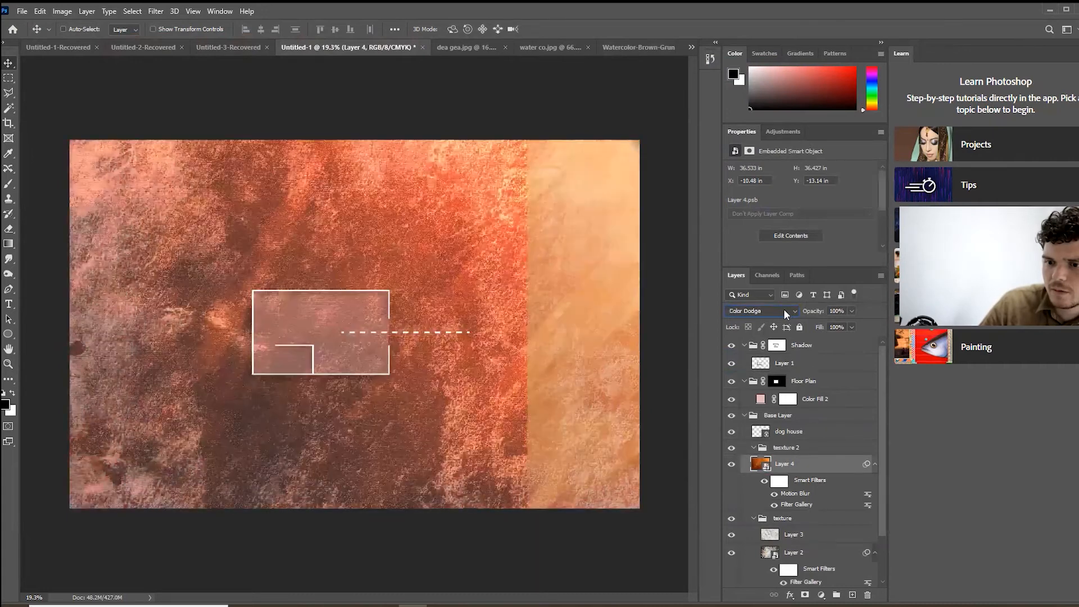
scroll(784, 310, "up", 1)
scroll(783, 309, "down", 1)
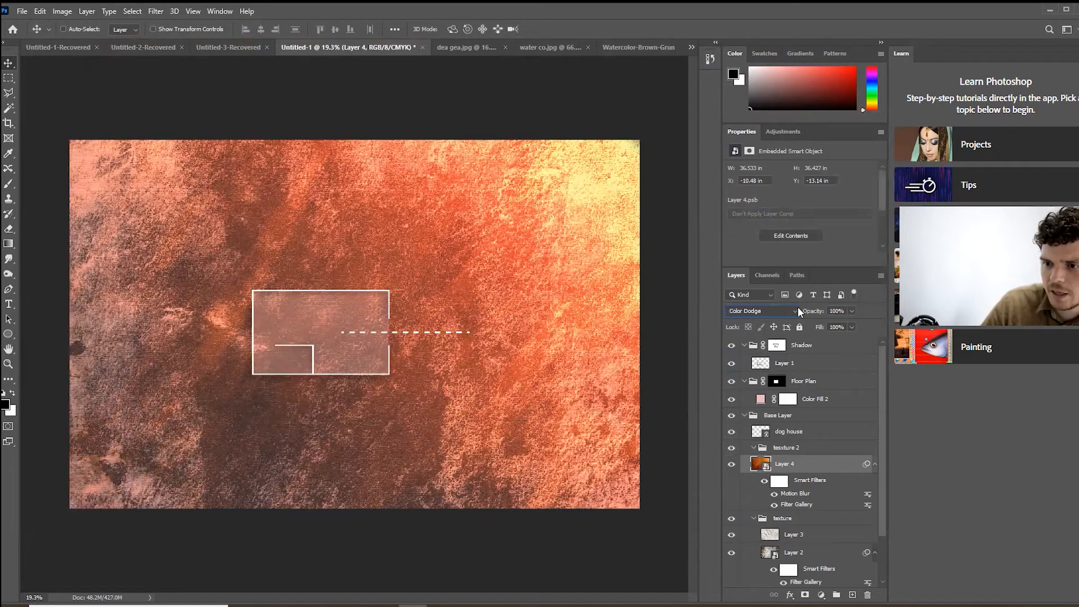
scroll(798, 309, "down", 1)
scroll(798, 309, "up", 1)
scroll(797, 309, "down", 4)
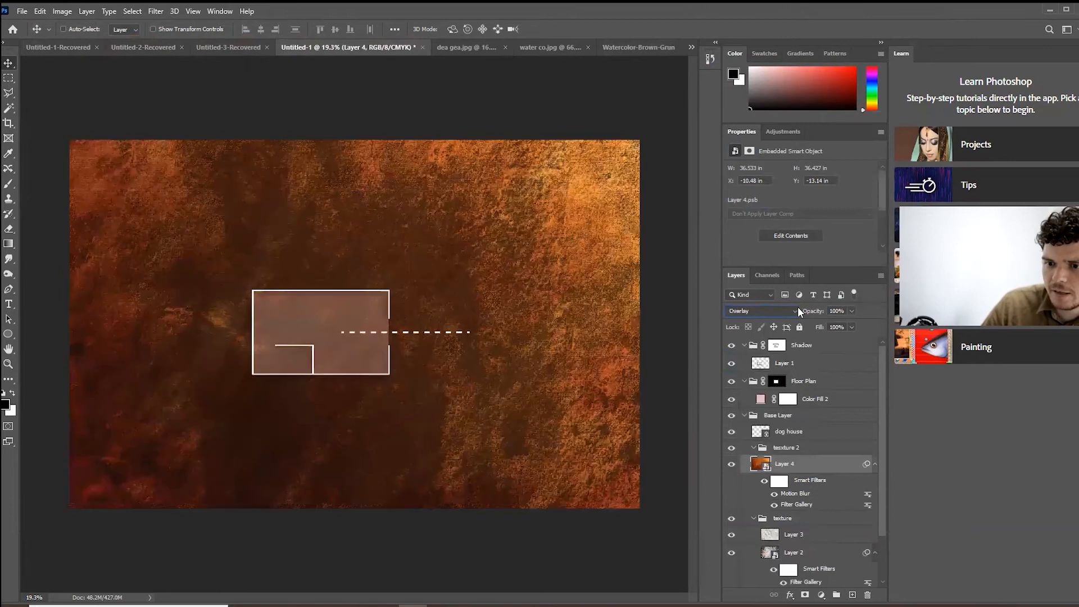
- Compare blend modes on Layer 4, including Color Dodge, Pin Light, Divide, Saturation and Difference, and set it to Linear Dodge (Add)
scroll(797, 309, "up", 3)
scroll(798, 308, "down", 1)
scroll(797, 308, "up", 2)
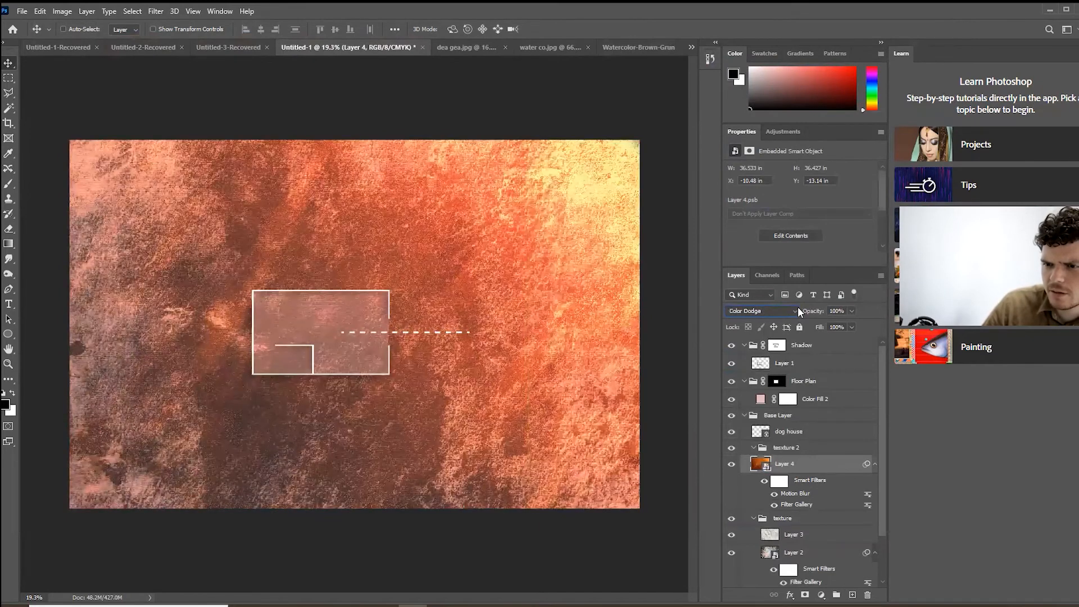
scroll(797, 309, "down", 1)
scroll(797, 309, "up", 1)
scroll(798, 309, "down", 1)
scroll(797, 311, "down", 4)
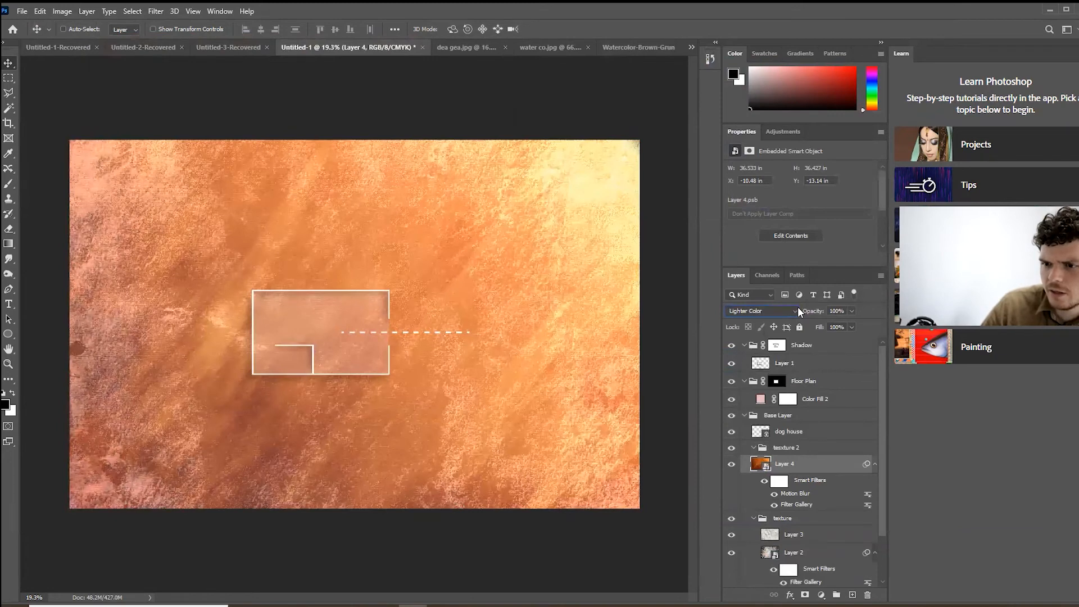
scroll(797, 311, "down", 1)
scroll(798, 311, "up", 1)
scroll(797, 310, "down", 2)
scroll(797, 309, "down", 1)
scroll(798, 309, "up", 1)
scroll(798, 311, "down", 3)
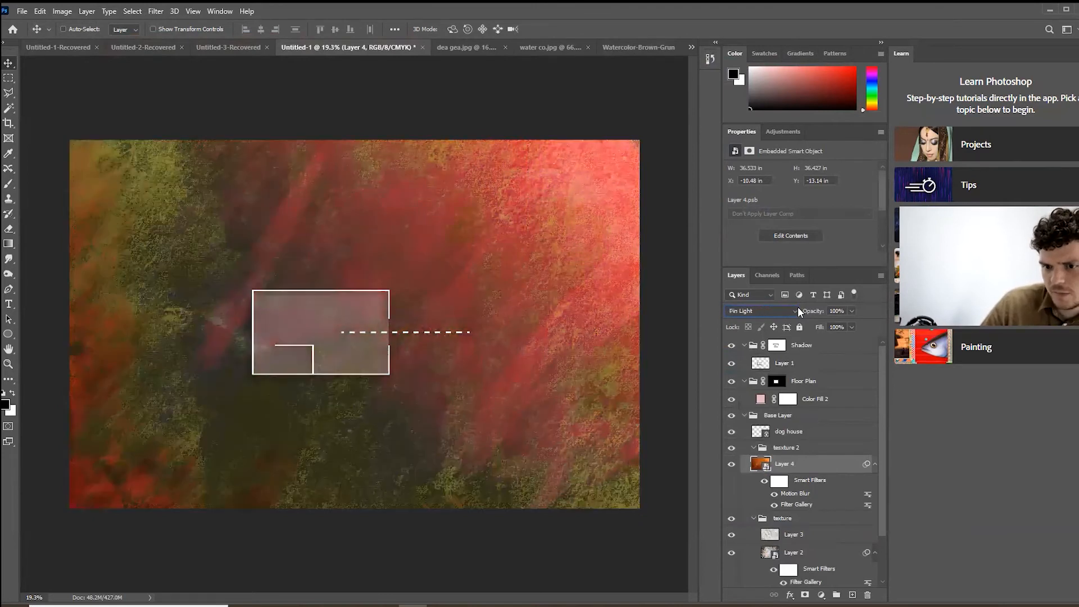
scroll(798, 308, "down", 5)
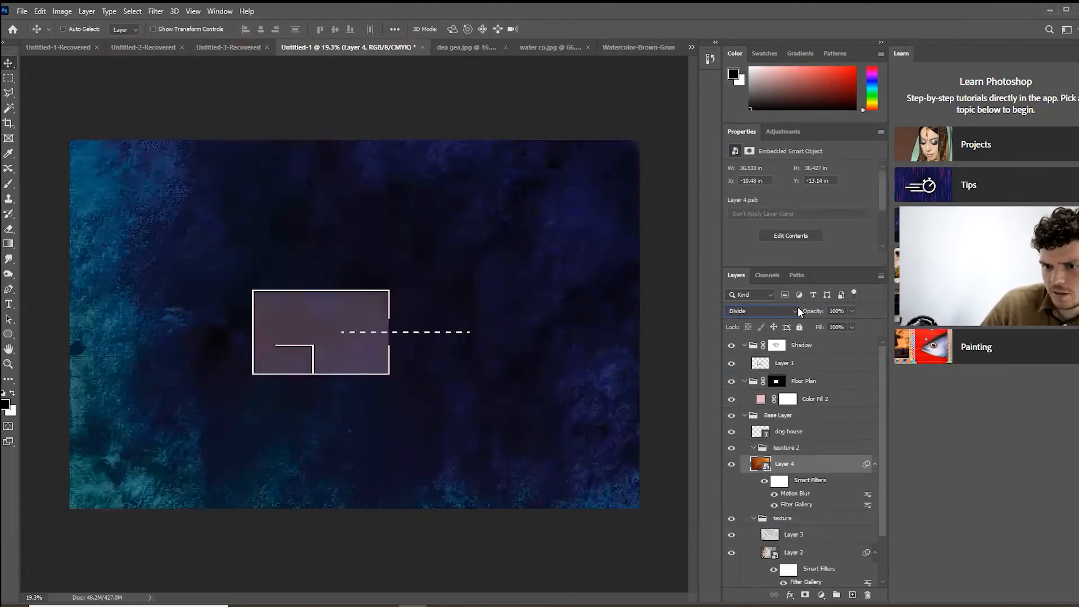
scroll(797, 309, "down", 1)
scroll(797, 309, "up", 1)
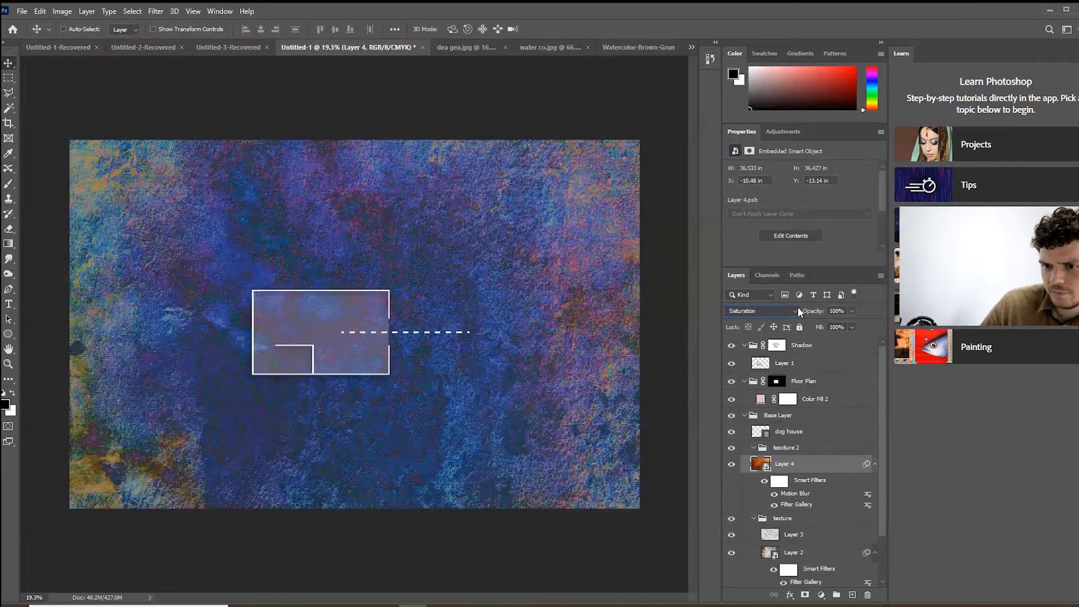
scroll(797, 309, "down", 1)
scroll(797, 311, "down", 1)
scroll(797, 311, "up", 4)
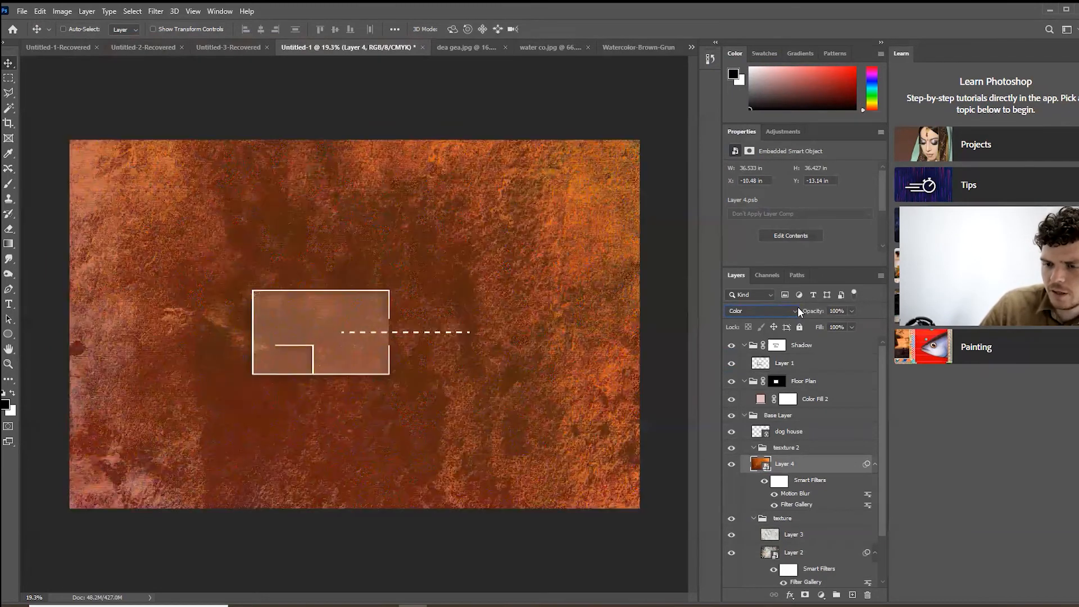
scroll(798, 311, "up", 5)
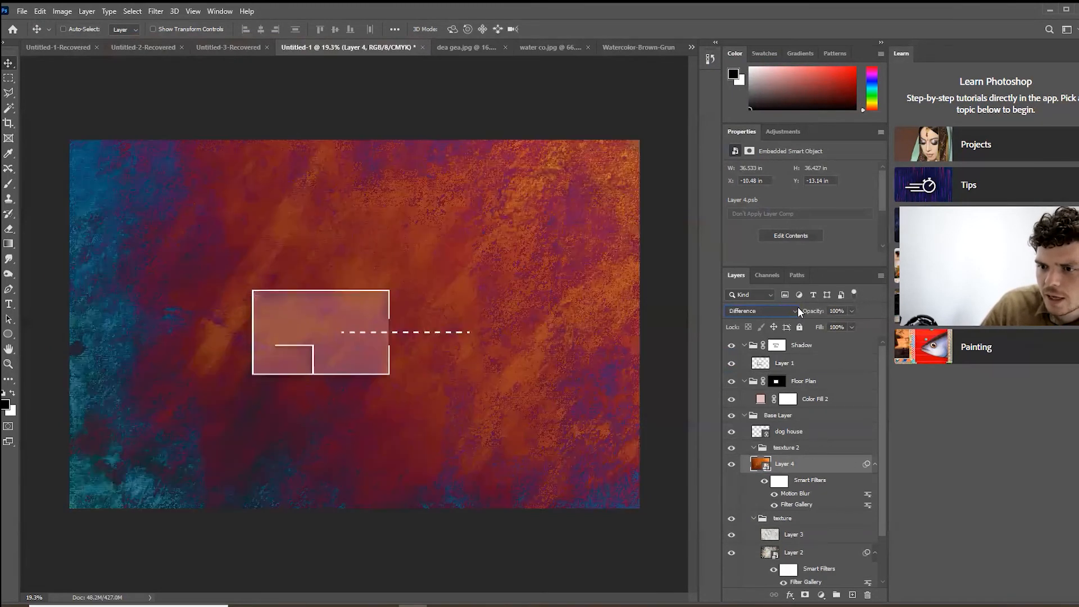
scroll(797, 309, "up", 2)
scroll(798, 309, "down", 1)
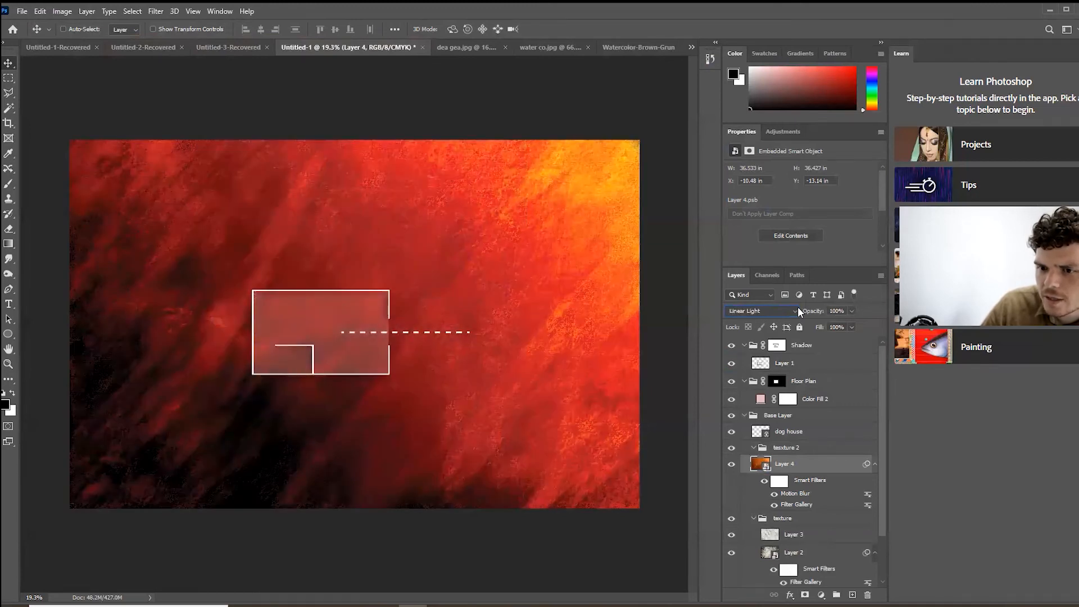
scroll(798, 309, "up", 3)
scroll(797, 311, "up", 4)
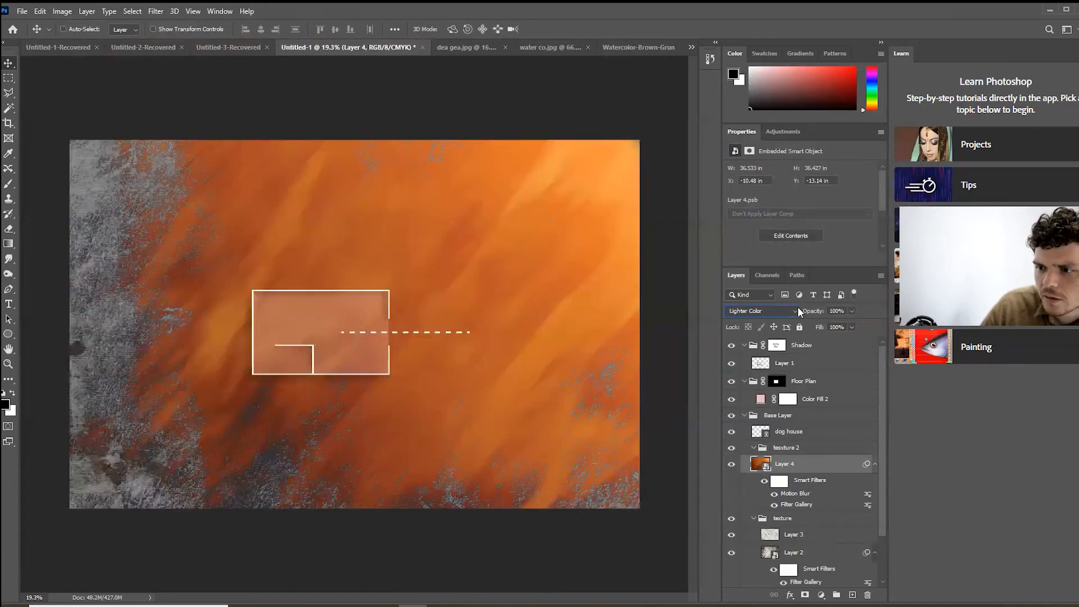
scroll(797, 311, "down", 1)
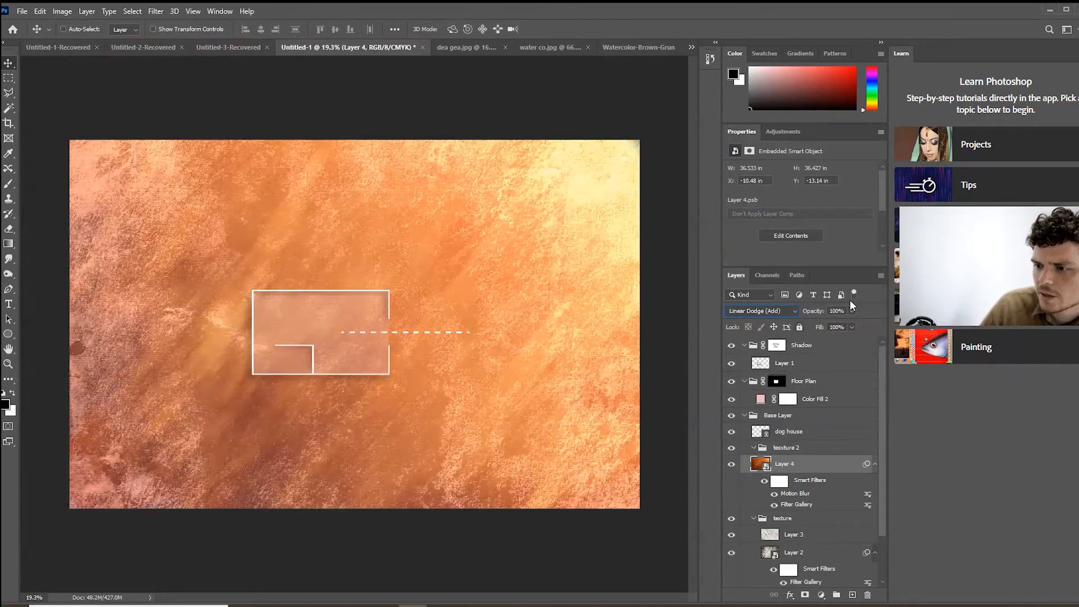
- Lower the opacity of the texture group to 18% and the opacity of Layer 4 to 83%
left_click(829, 451)
left_click(816, 525)
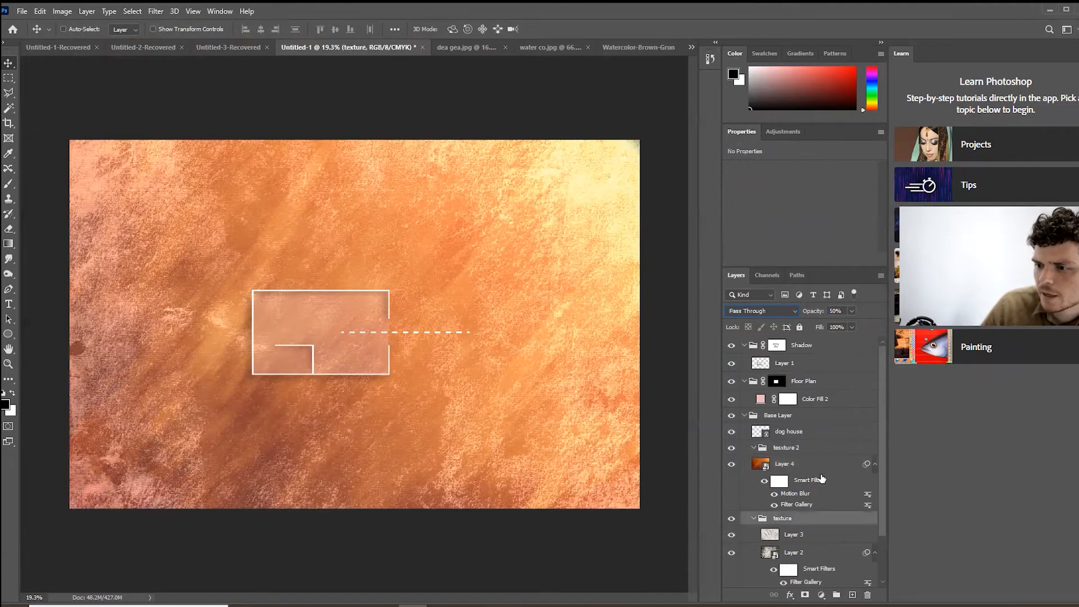
left_click_drag(848, 326, 837, 325)
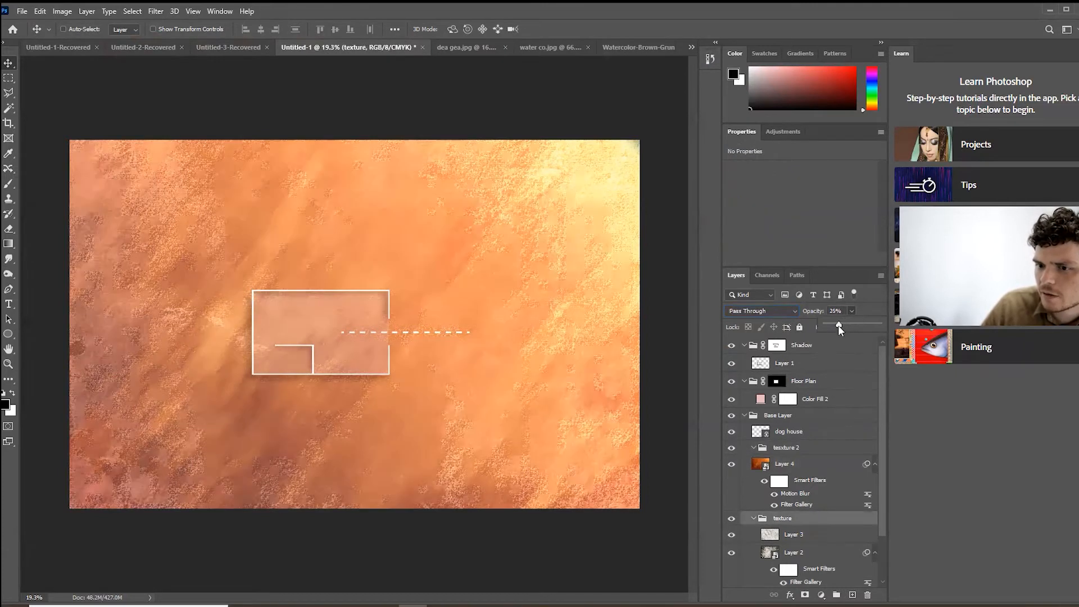
left_click(821, 463)
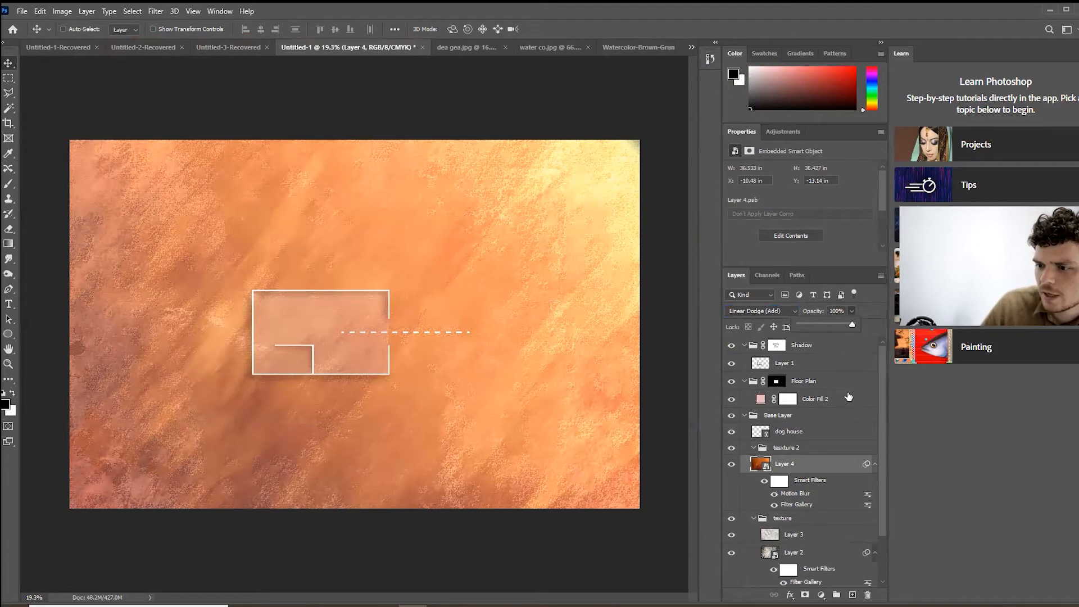
mouse_move(838, 325)
left_mouse_down()
mouse_move(807, 319)
mouse_move(849, 325)
mouse_move(835, 326)
left_mouse_up()
left_click(814, 520)
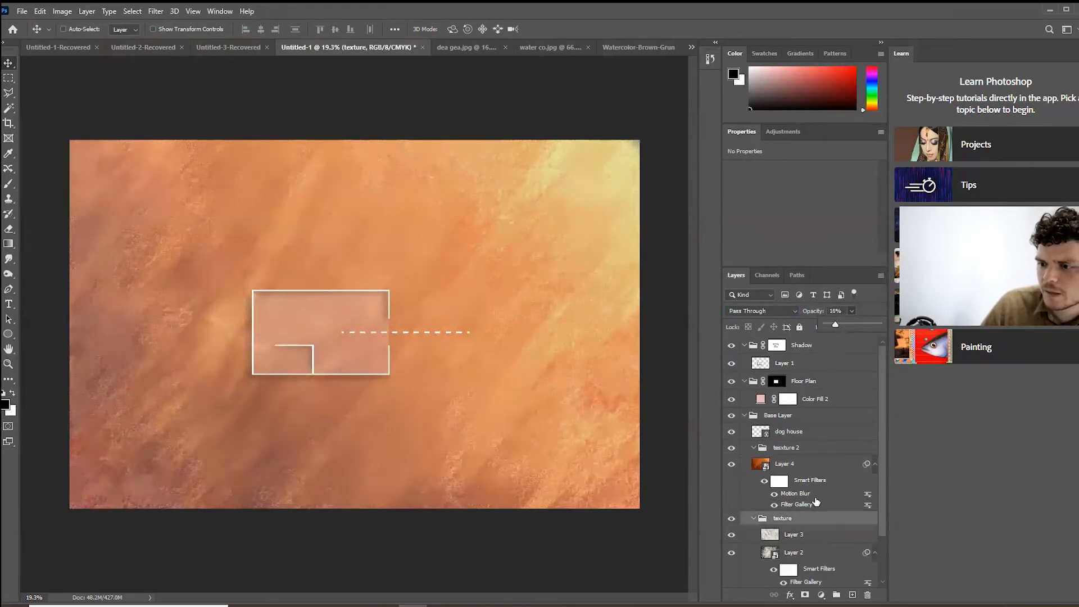
- Try a Hue/Saturation adjustment layer clipped to Layer 4, release the clipping and delete the adjustment
left_click(793, 462)
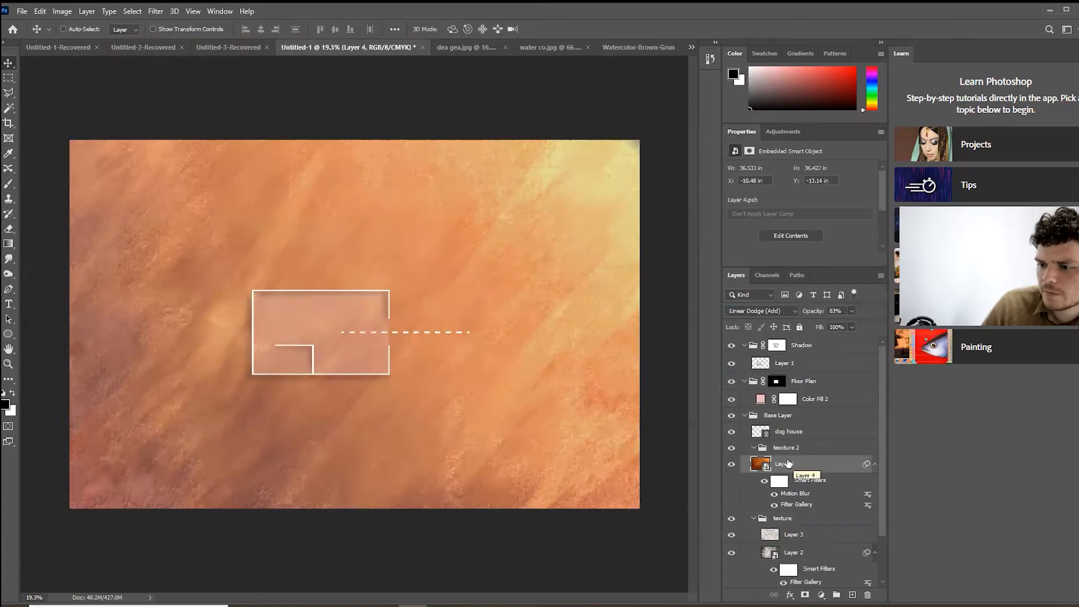
left_click(821, 596)
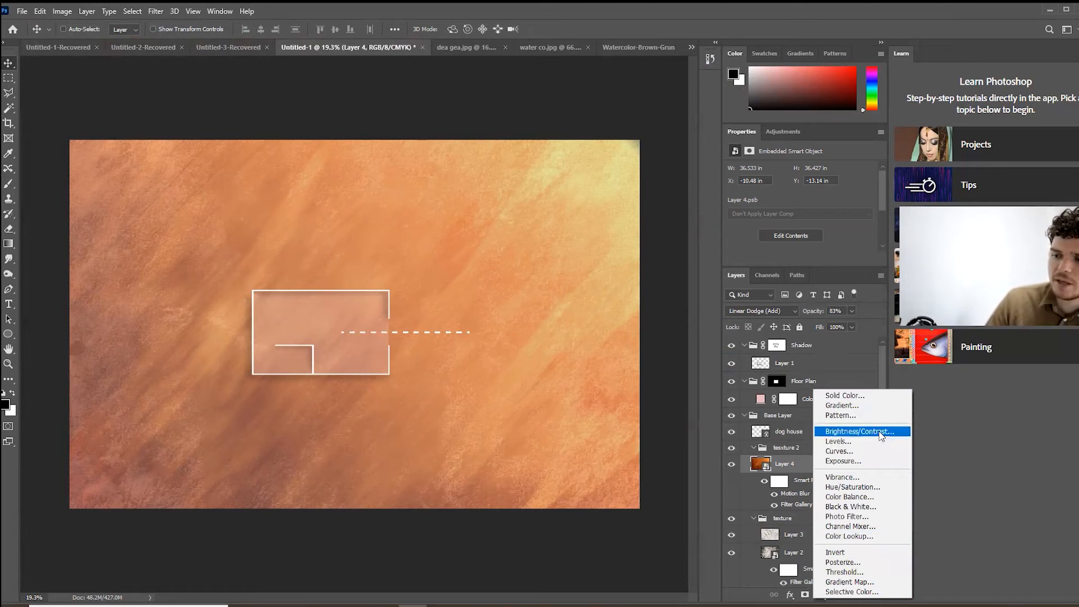
left_click(894, 487)
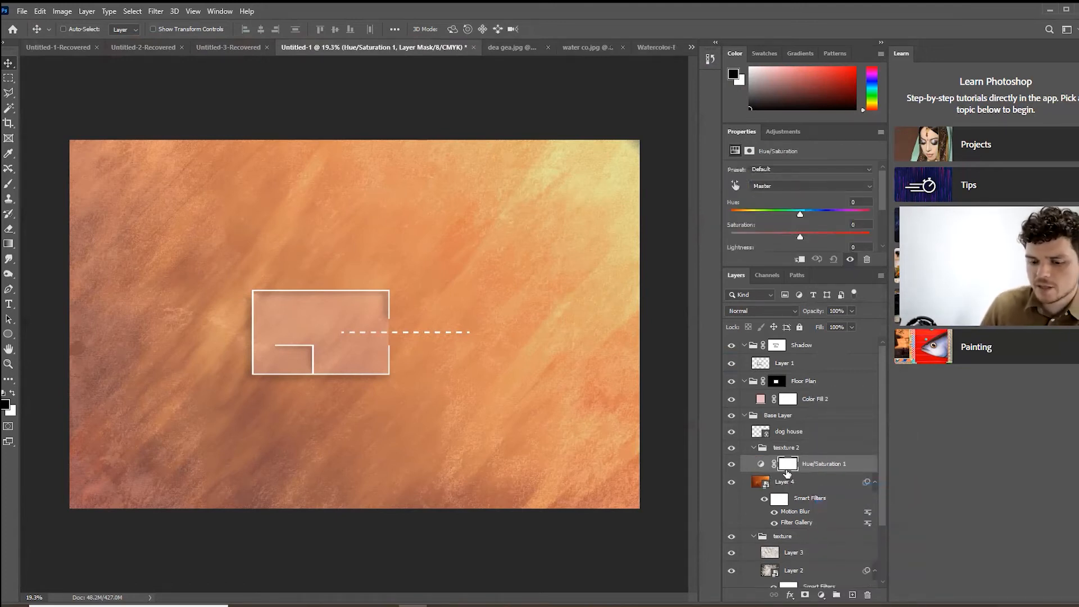
left_click(797, 473, "alt")
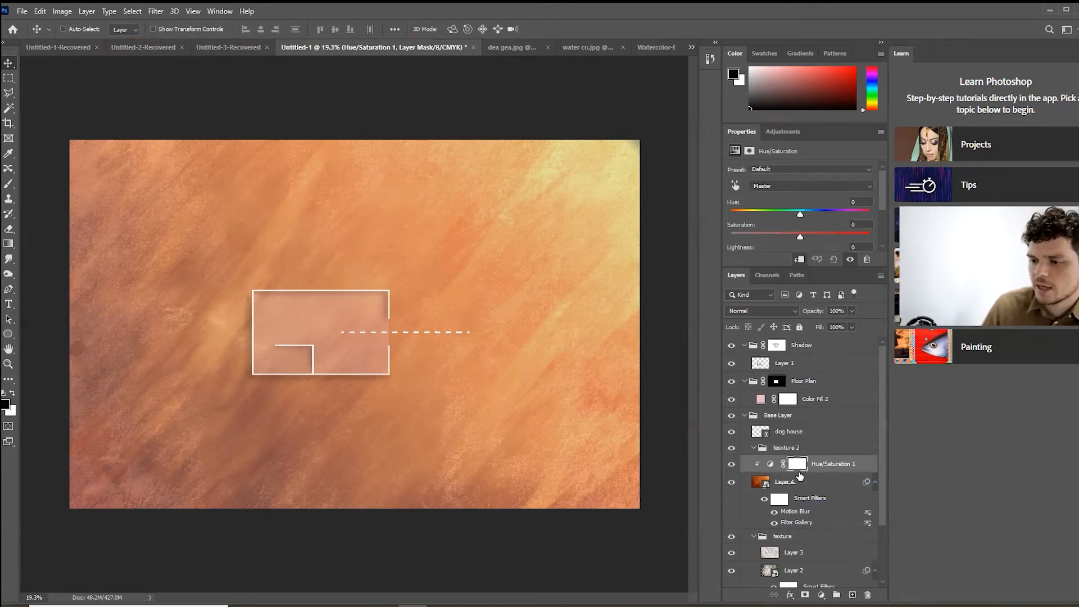
left_click(798, 473, "alt")
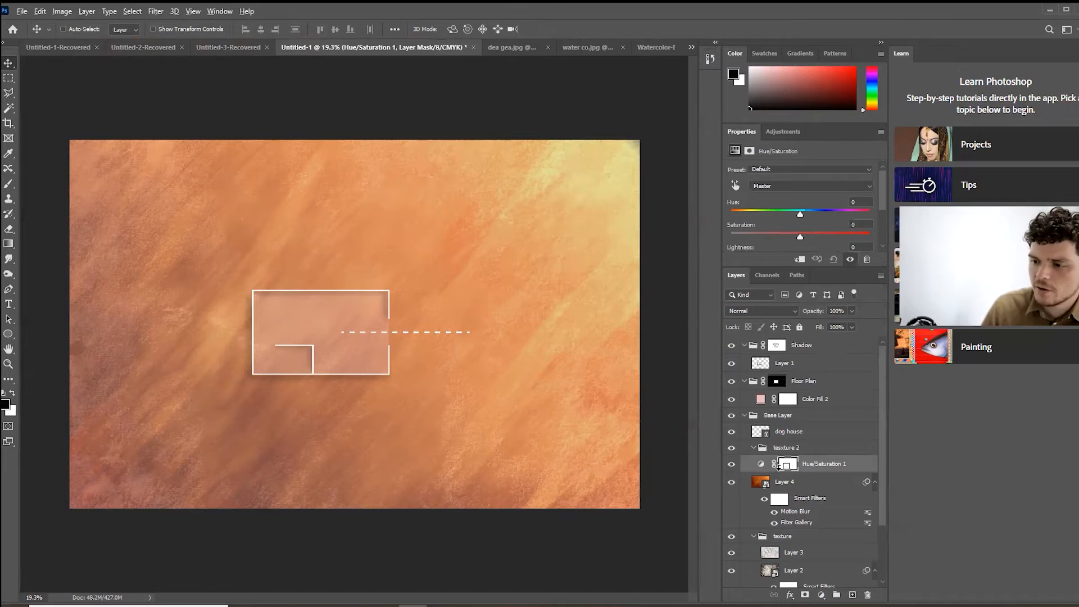
left_click(781, 466, "alt")
key("Delete")
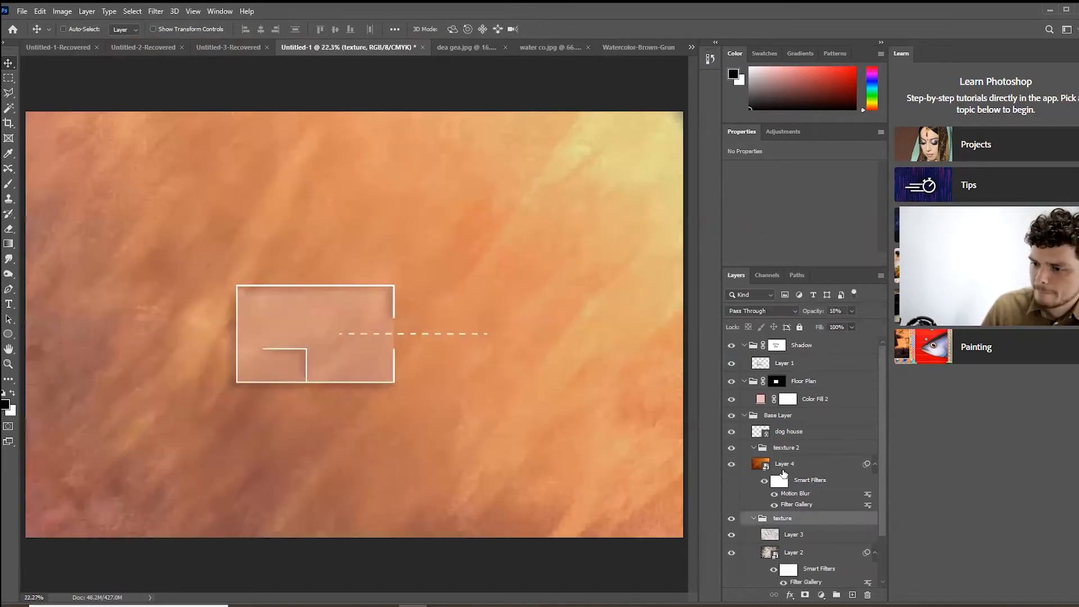
- Add a Hue/Saturation adjustment layer clipped to Layer 4 and set its saturation to -100
left_click(793, 464)
left_click(821, 594)
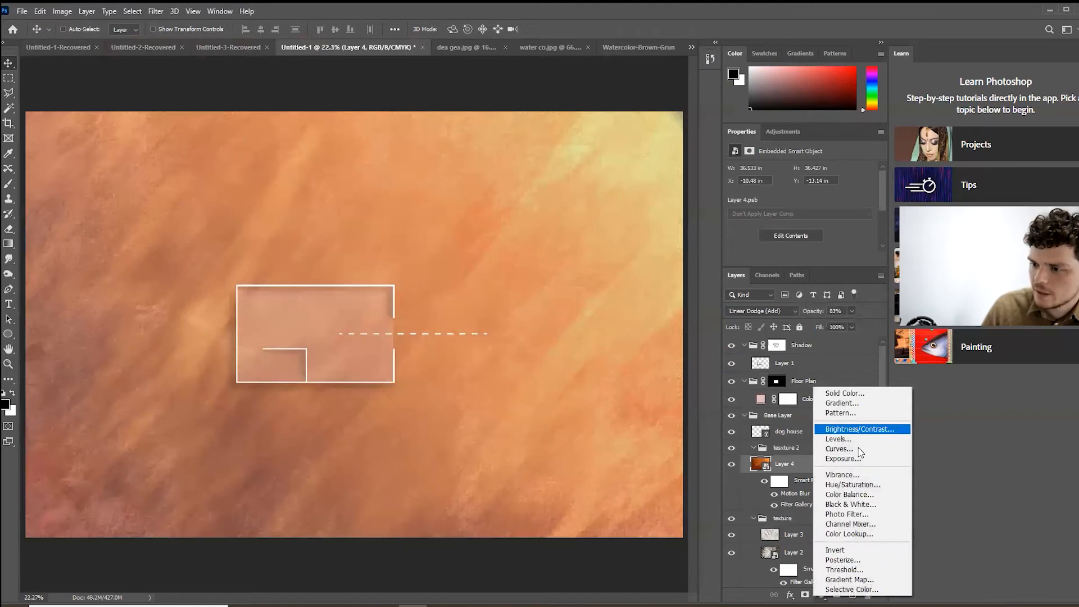
left_click(868, 485)
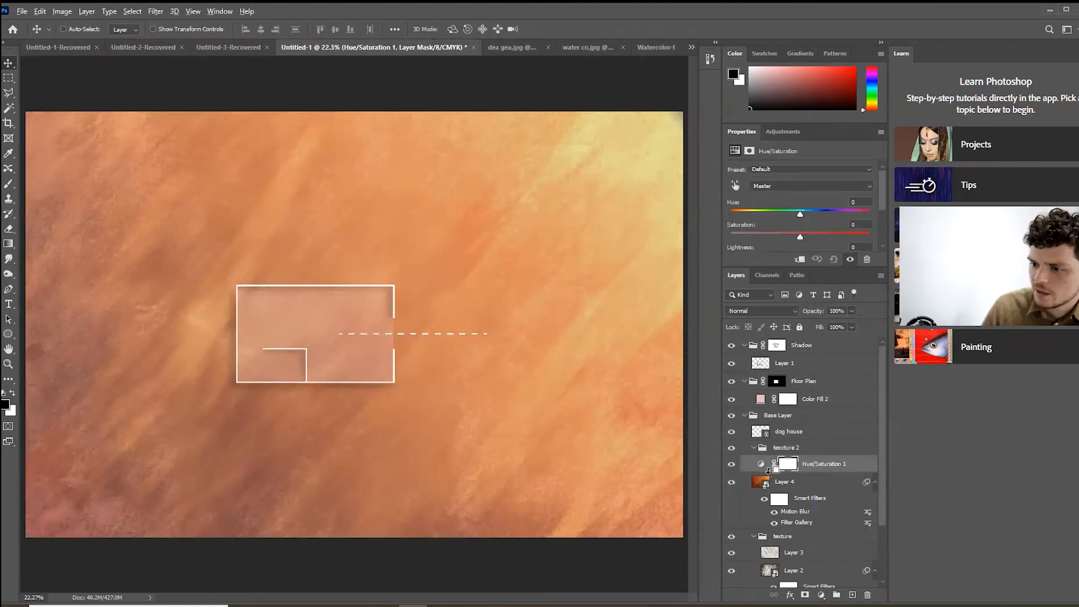
left_click(760, 469, "alt")
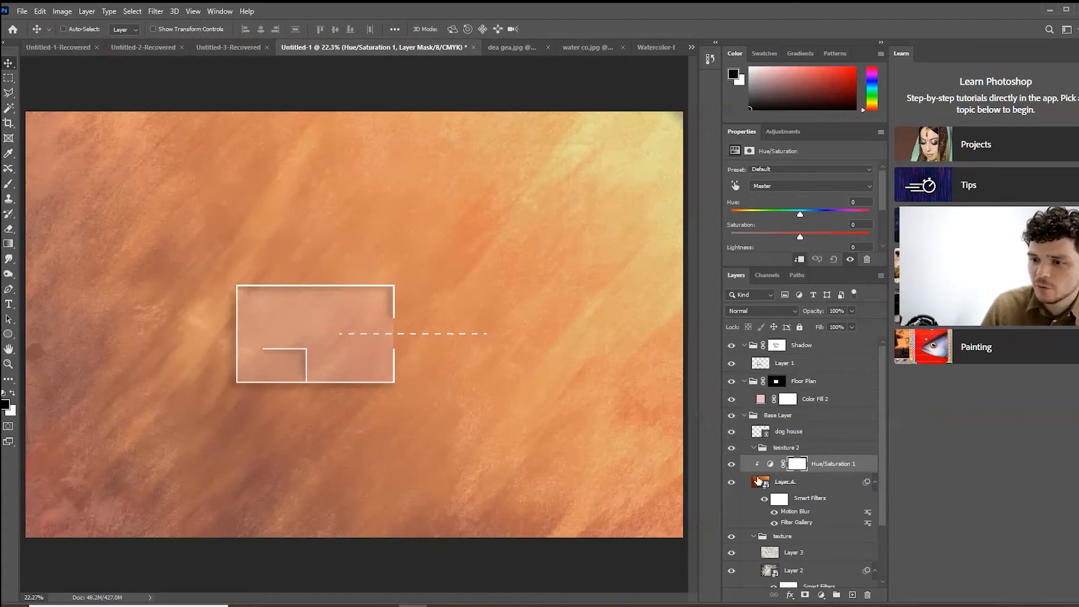
left_click_drag(800, 237, 761, 237)
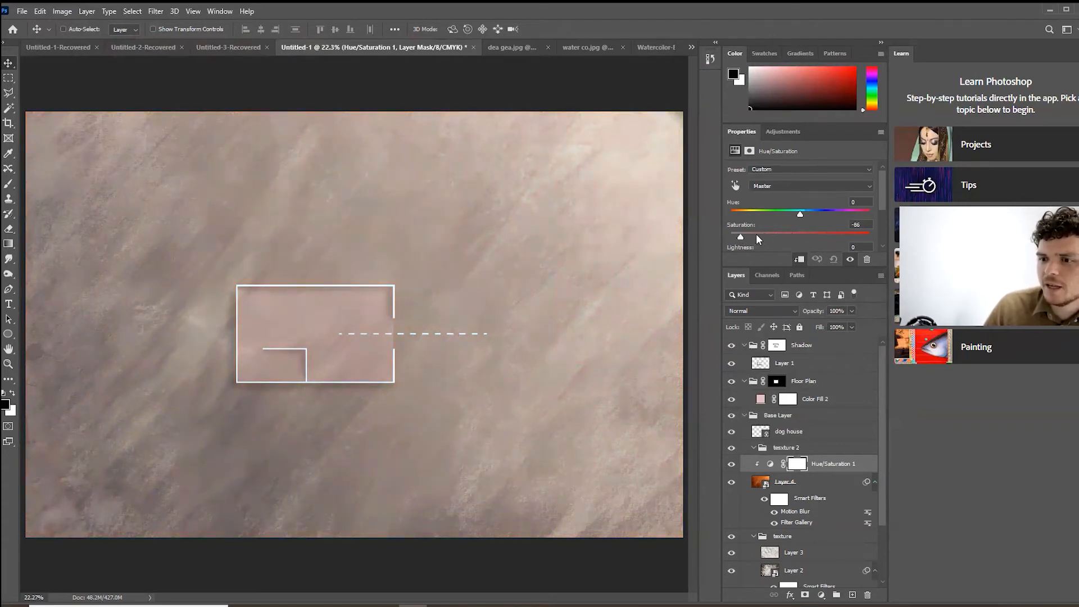
left_click_drag(739, 235, 726, 236)
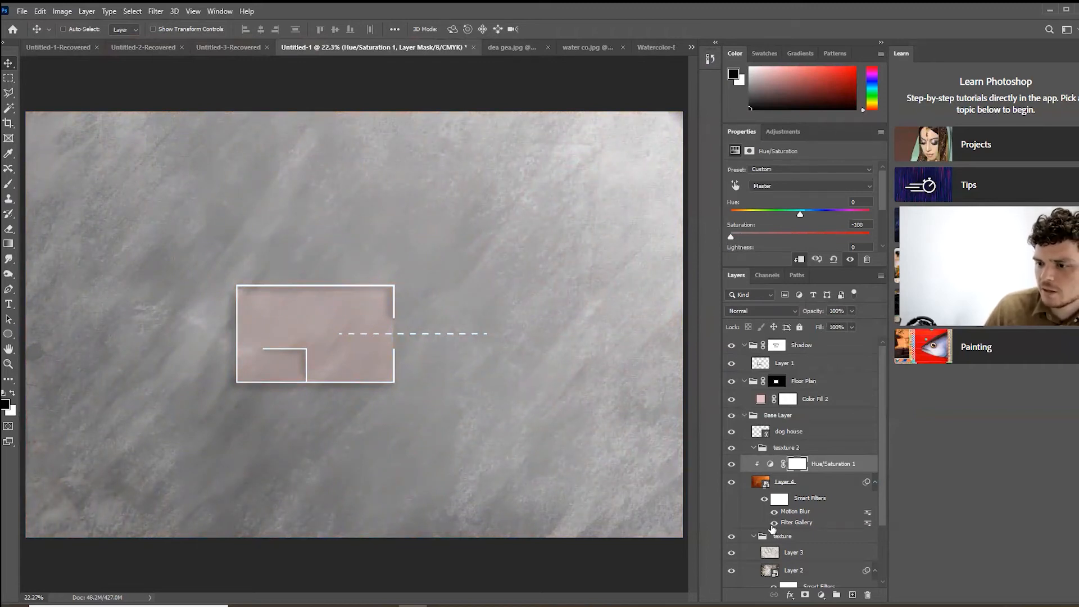
- Reduce the opacity of the texture group to 2% and the opacity of Layer 4 to 26%
left_click(805, 484)
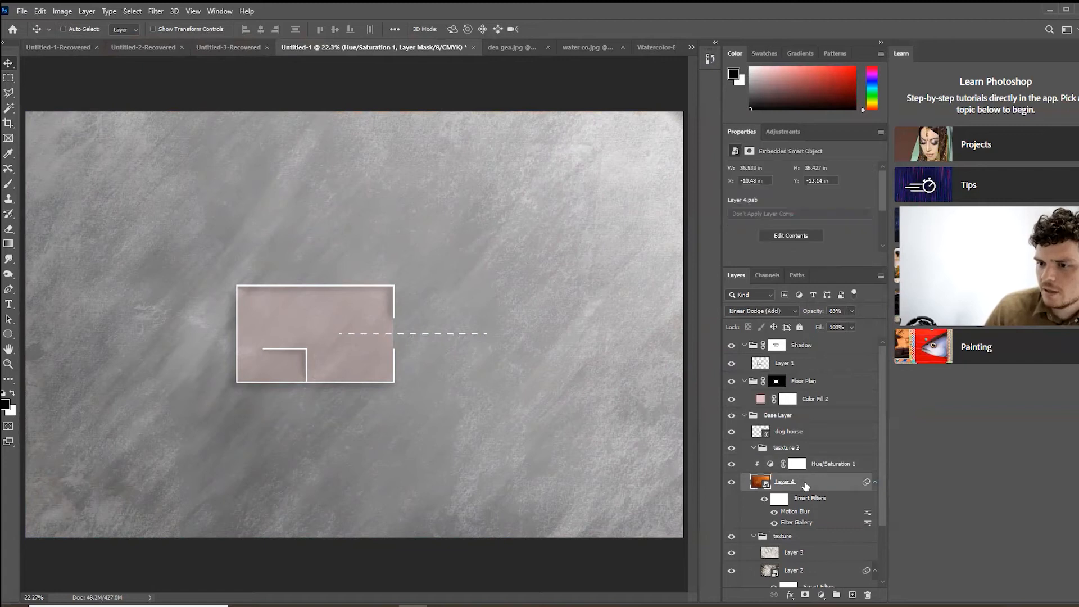
left_click(807, 543)
left_click_drag(830, 323, 827, 322)
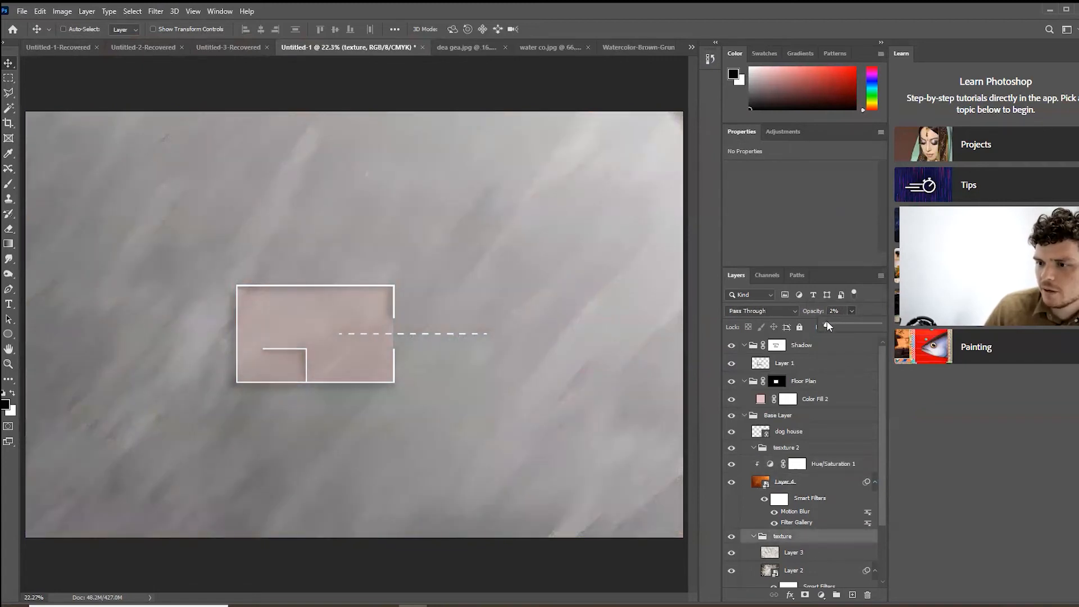
left_click(821, 482)
left_click_drag(844, 324, 822, 326)
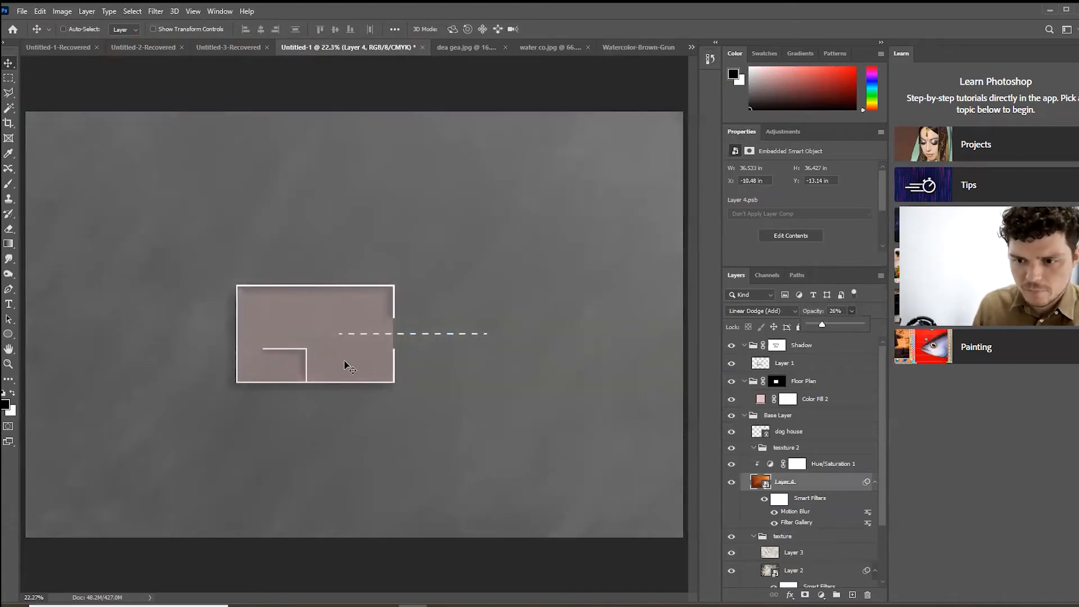
scroll(359, 370, "down", 1)
scroll(359, 372, "down", 4)
scroll(263, 329, "up", 3)
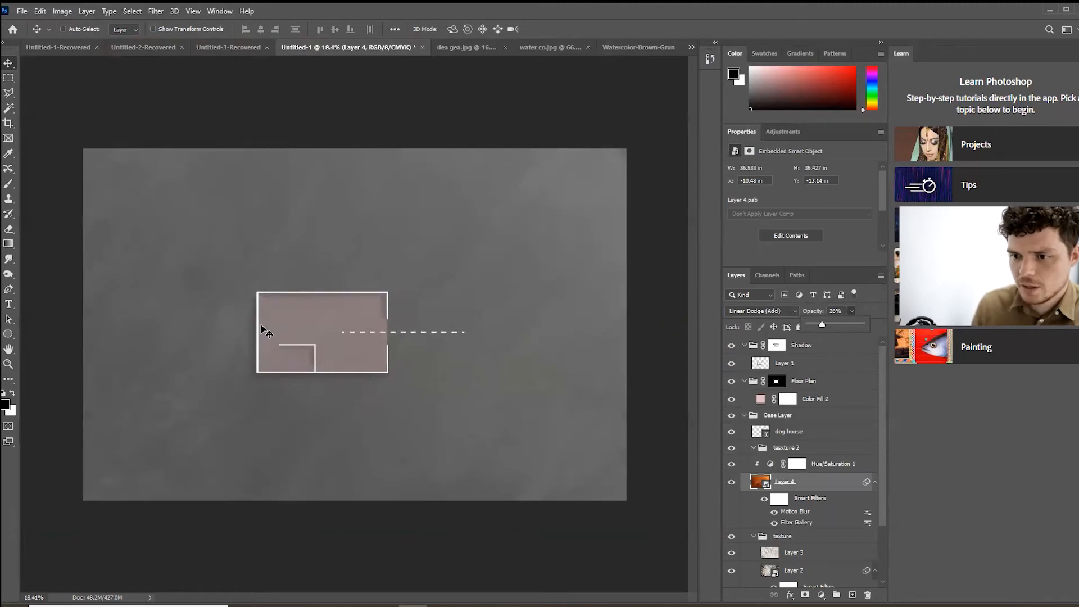
- Switch to the Untitled-3-Recovered document and check the blend mode and opacity of both texture layers in the ground group
left_click(225, 48)
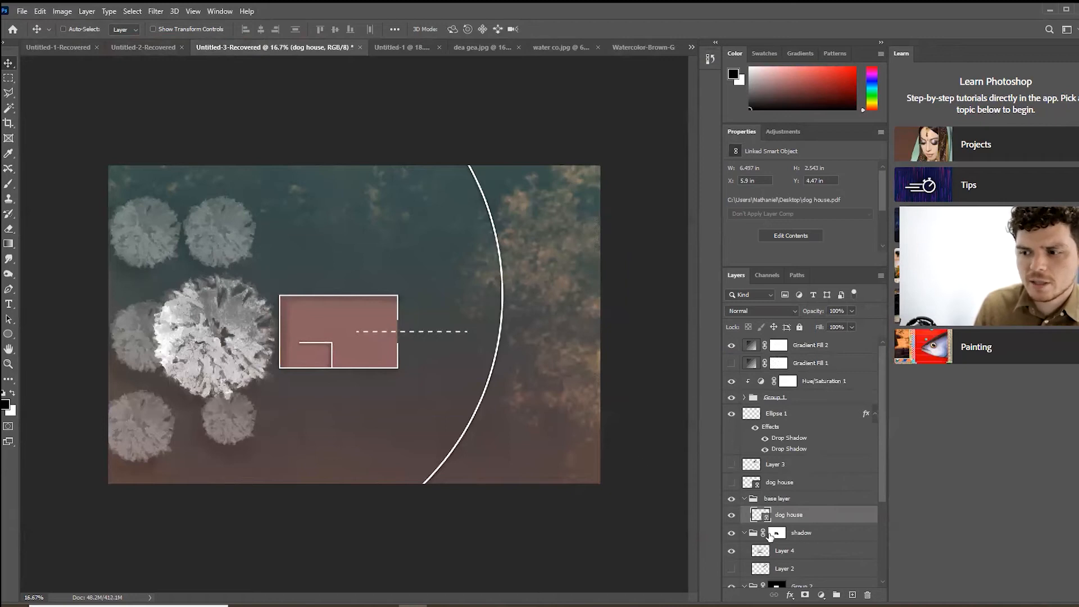
scroll(807, 522, "down", 2)
scroll(806, 522, "down", 3)
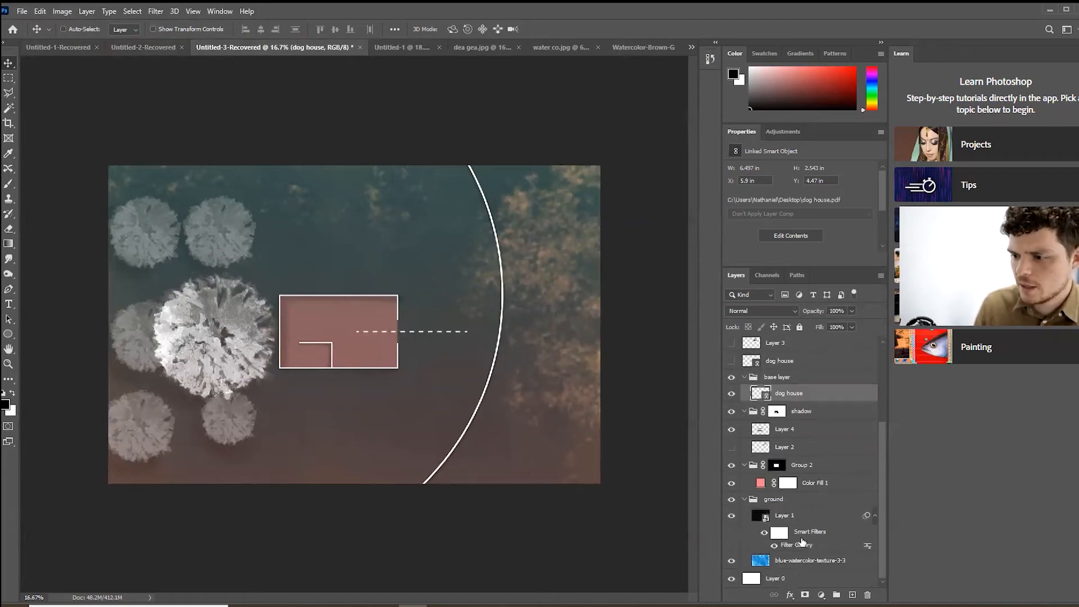
left_click(803, 564)
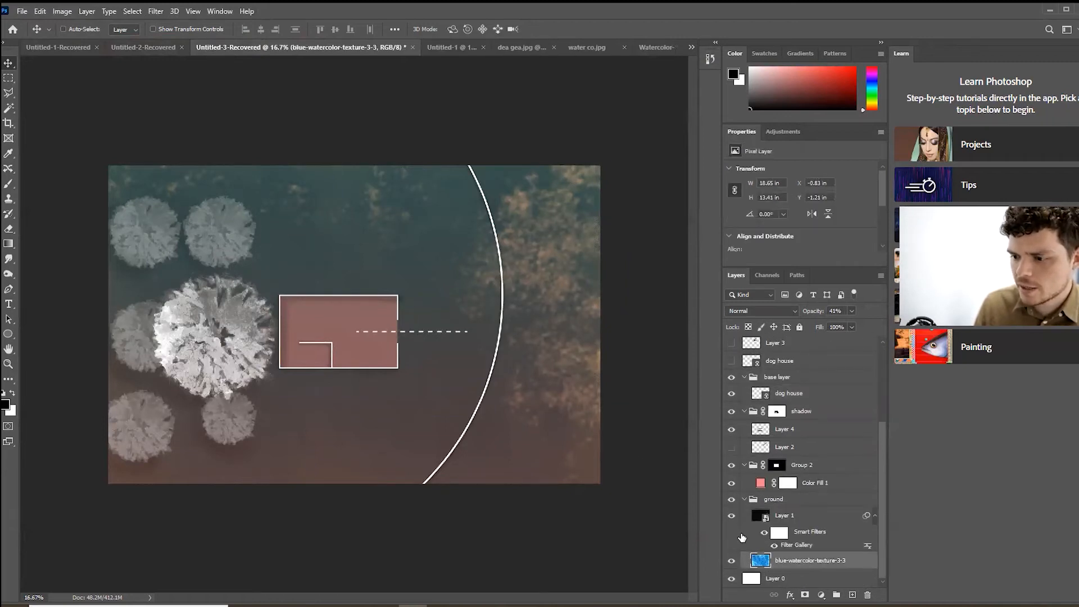
left_click(800, 515)
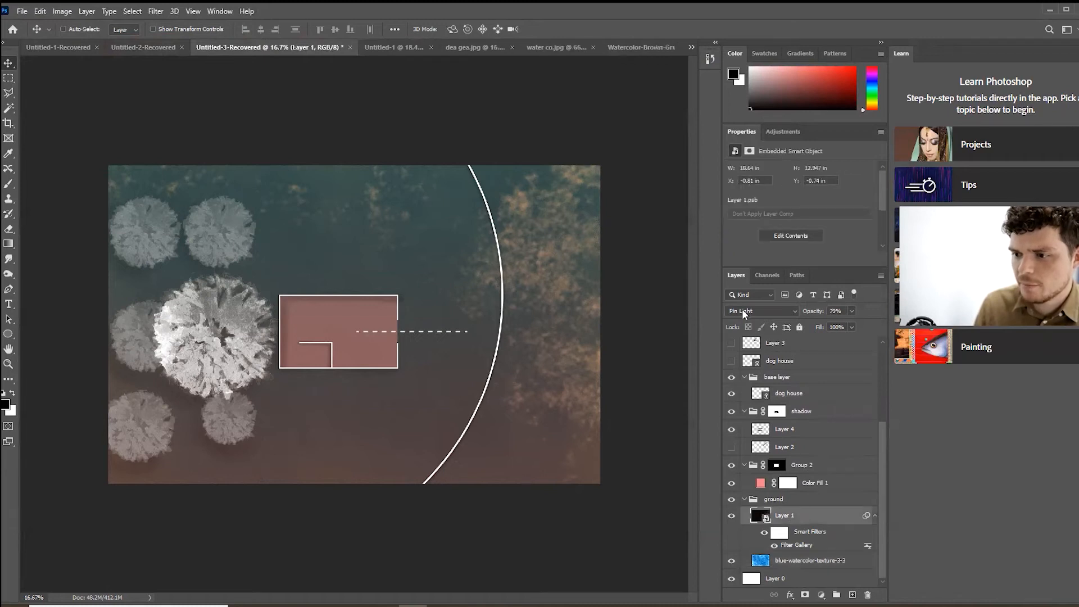
- Hide and show Layer 1 in the ground group repeatedly to compare the background with and without it
left_click(730, 515)
left_click(730, 516)
left_click(730, 515)
left_click(731, 515)
left_click(731, 515)
left_click(730, 515)
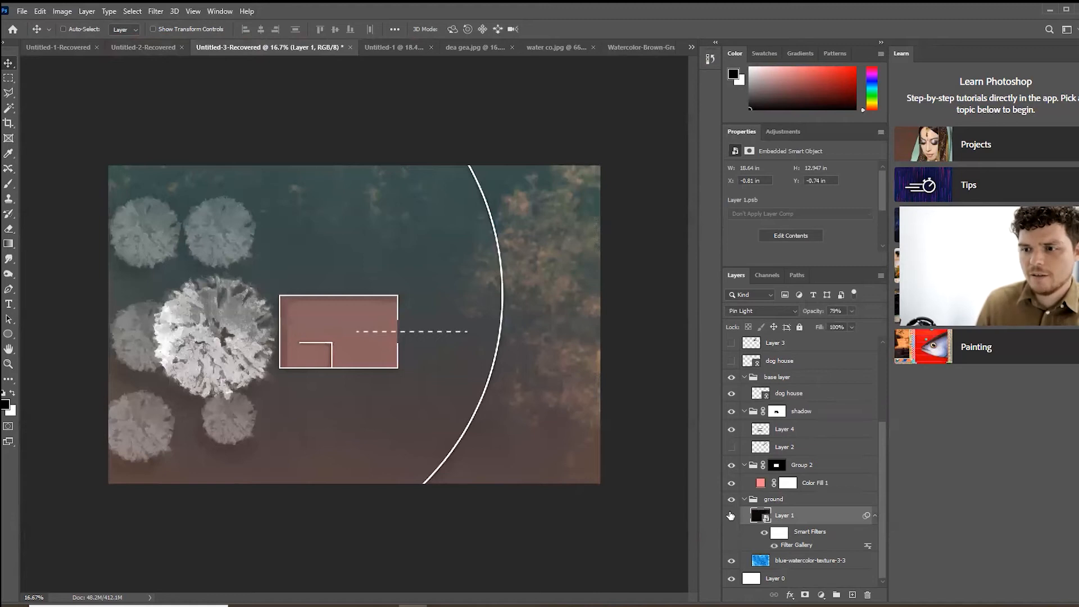
left_click(730, 515)
left_click(731, 516)
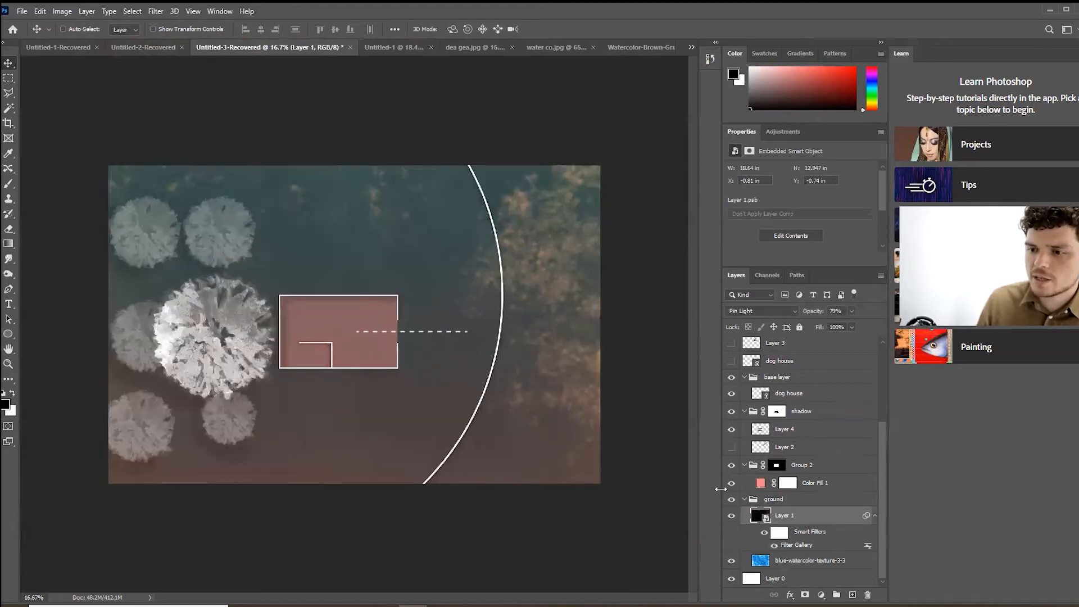
- Hide and show Layer 1 and the Gradient Fill 2 layer to compare the reference image with and without each of them
left_click(731, 516)
left_click(731, 516)
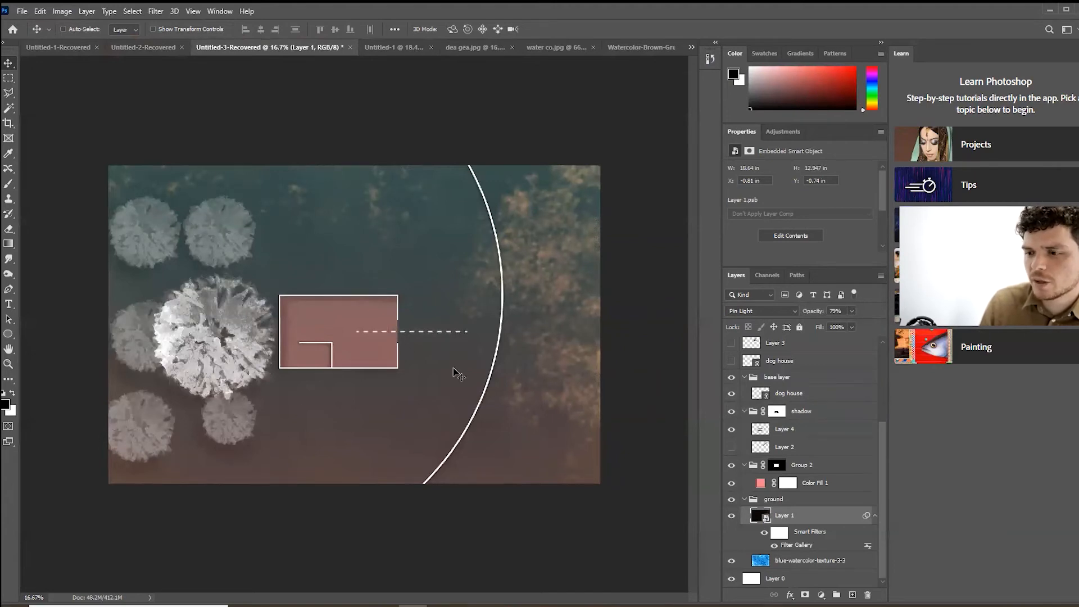
scroll(793, 447, "up", 4)
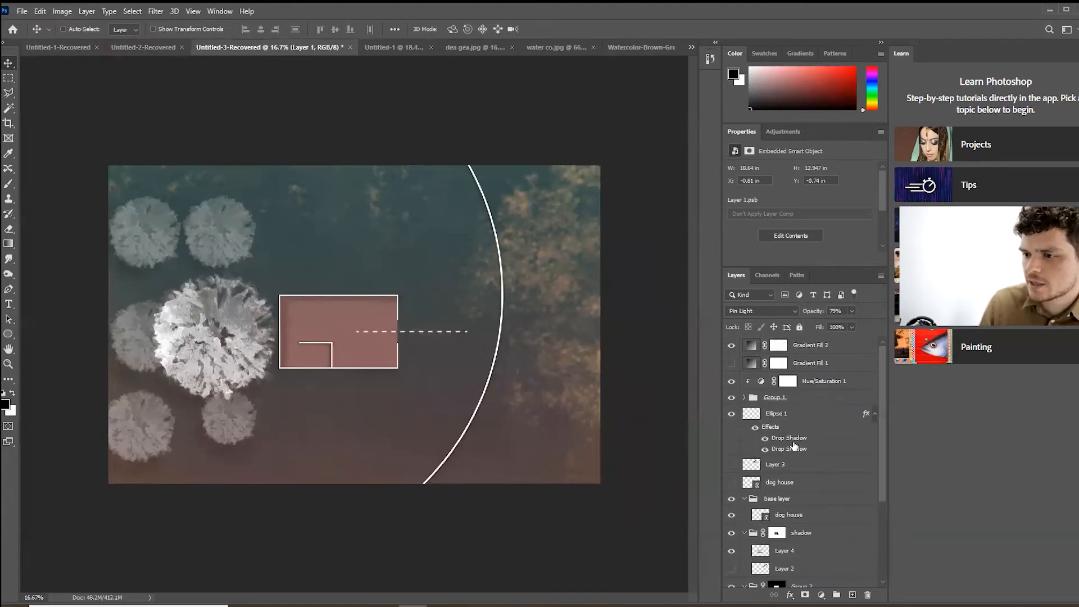
left_click(731, 345)
left_click(731, 345)
left_click(731, 345)
left_click(732, 345)
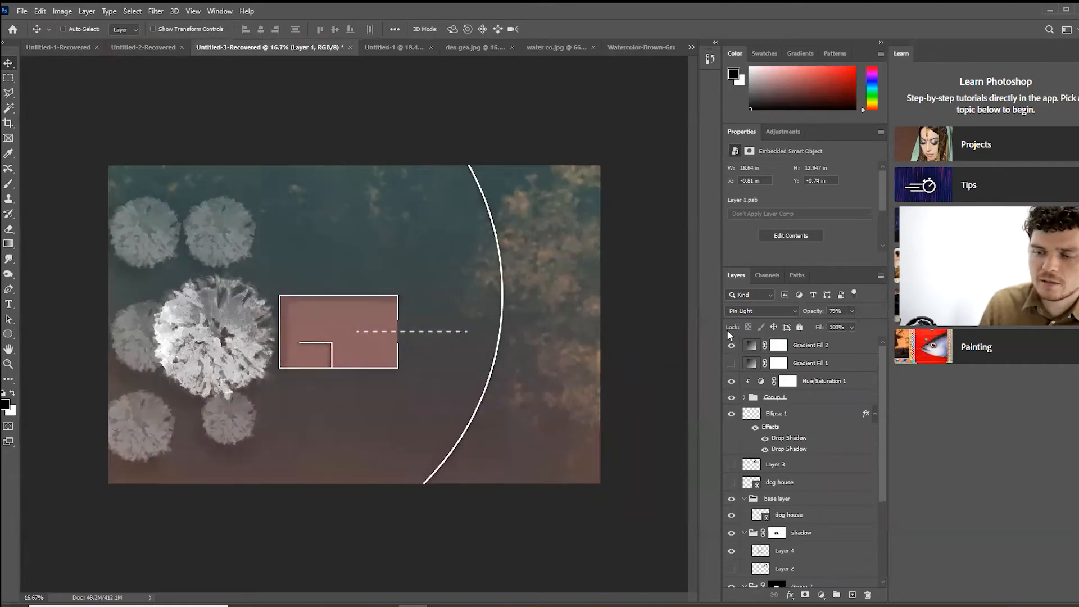
- Switch to the Untitled-1 document and add a linear gradient fill layer in the Shadow group with an angle of 61.4°
left_click(627, 48)
left_click(417, 45)
left_click(413, 45)
left_click(332, 47)
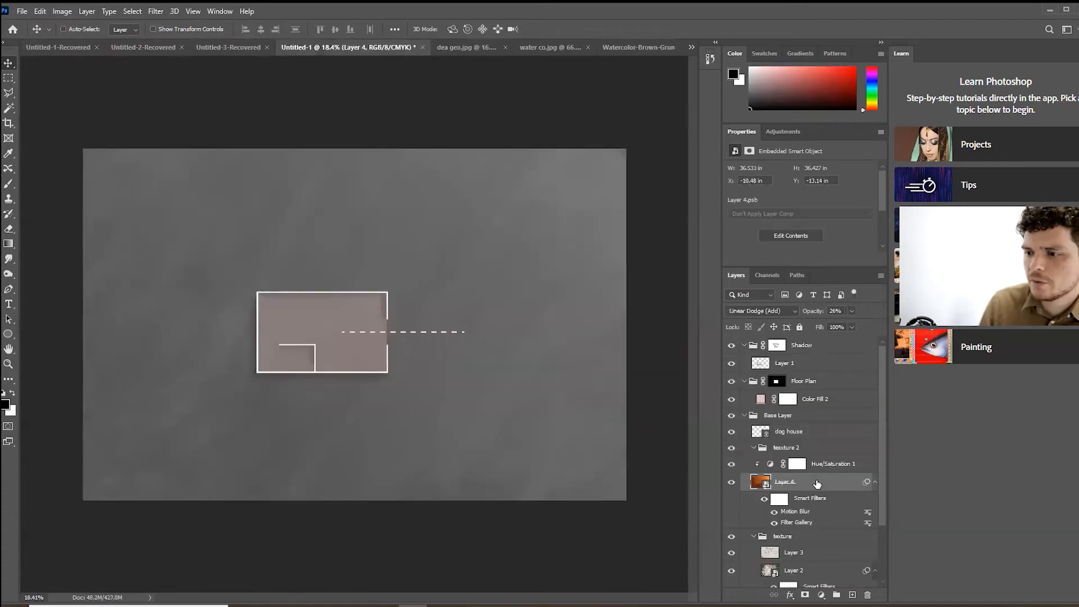
left_click(809, 348)
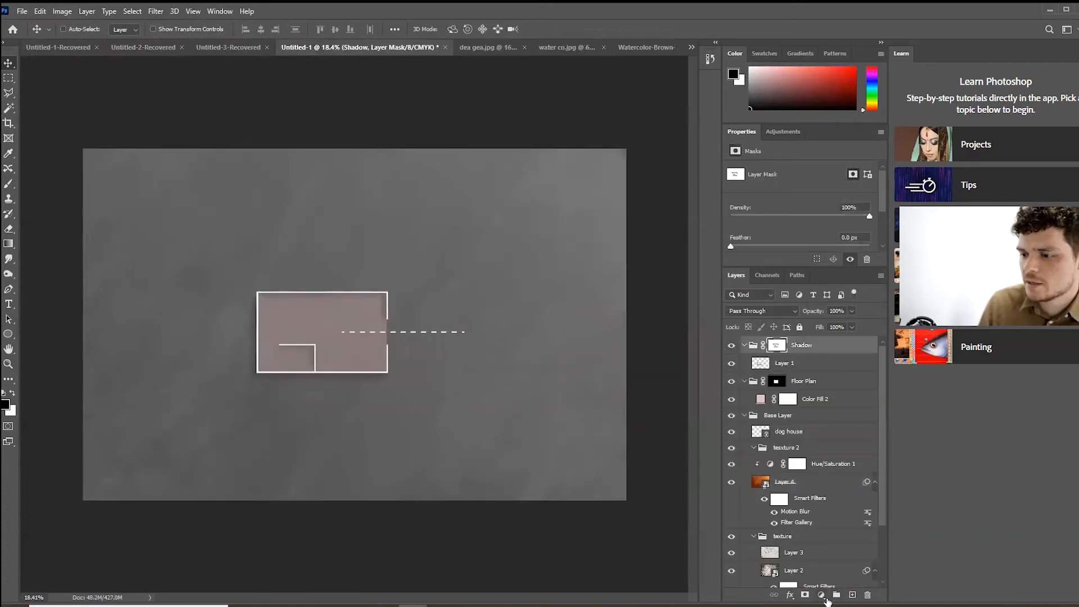
left_click(823, 597)
left_click(841, 404)
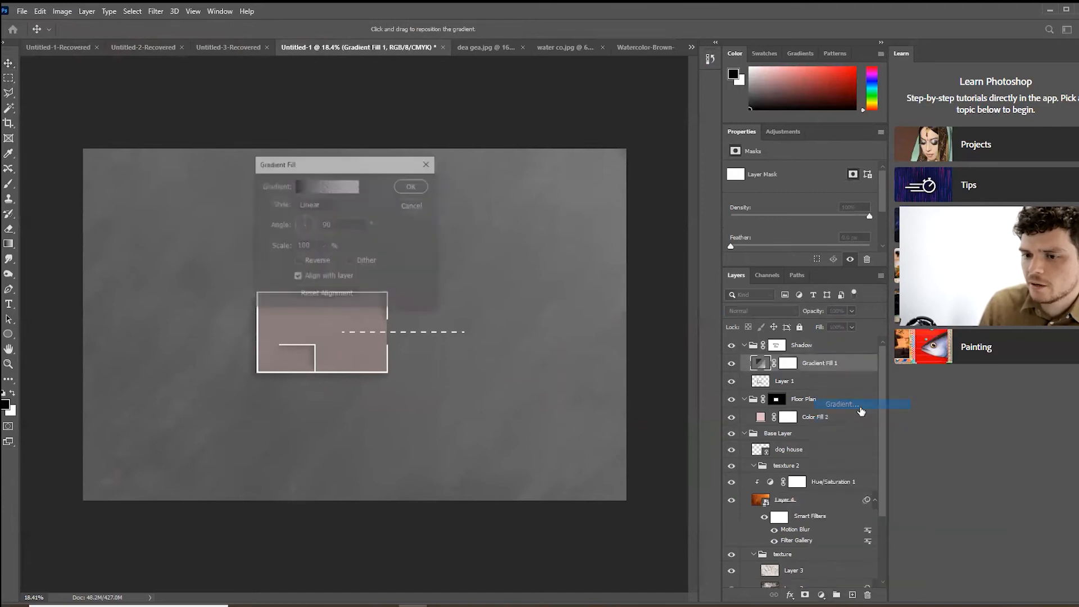
left_click(330, 185)
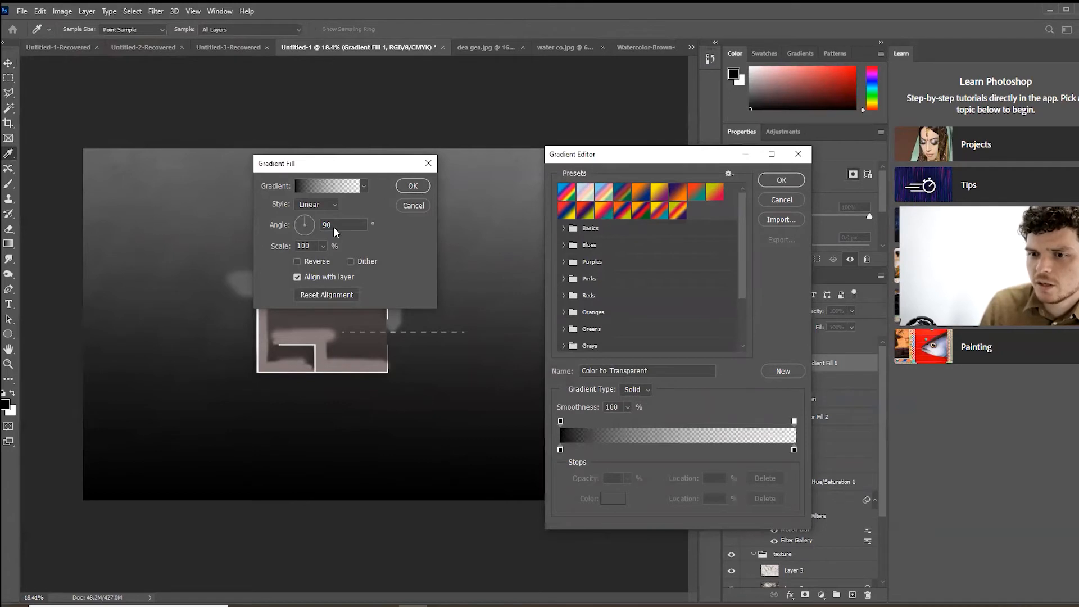
left_click(767, 199)
left_click_drag(307, 223, 311, 220)
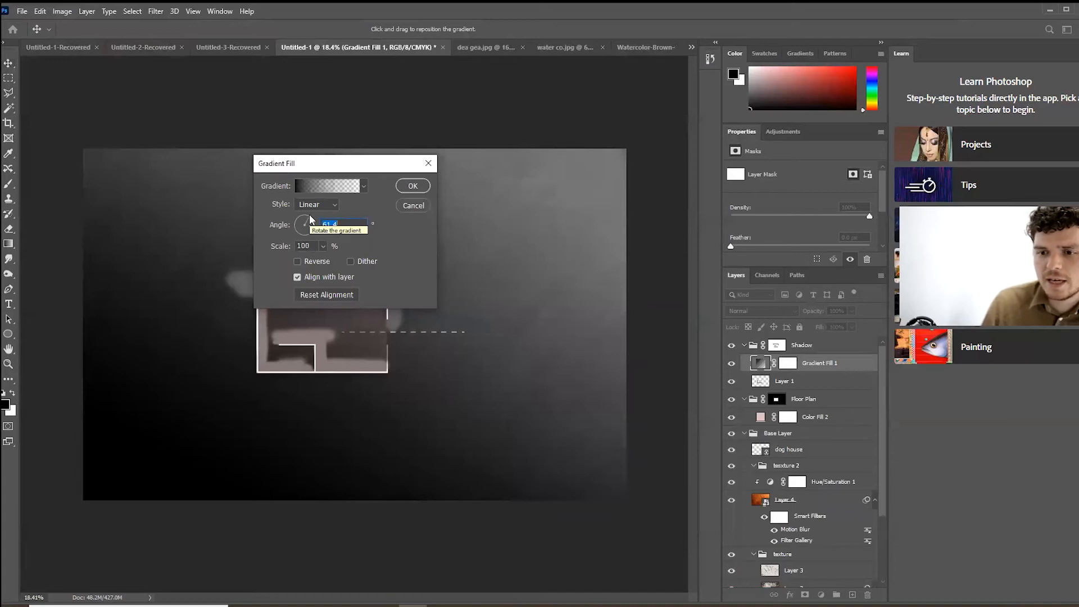
- Apply the Red-Orange, Blue-Green preset to the gradient fill and move its layer above the Shadow group
left_click(339, 190)
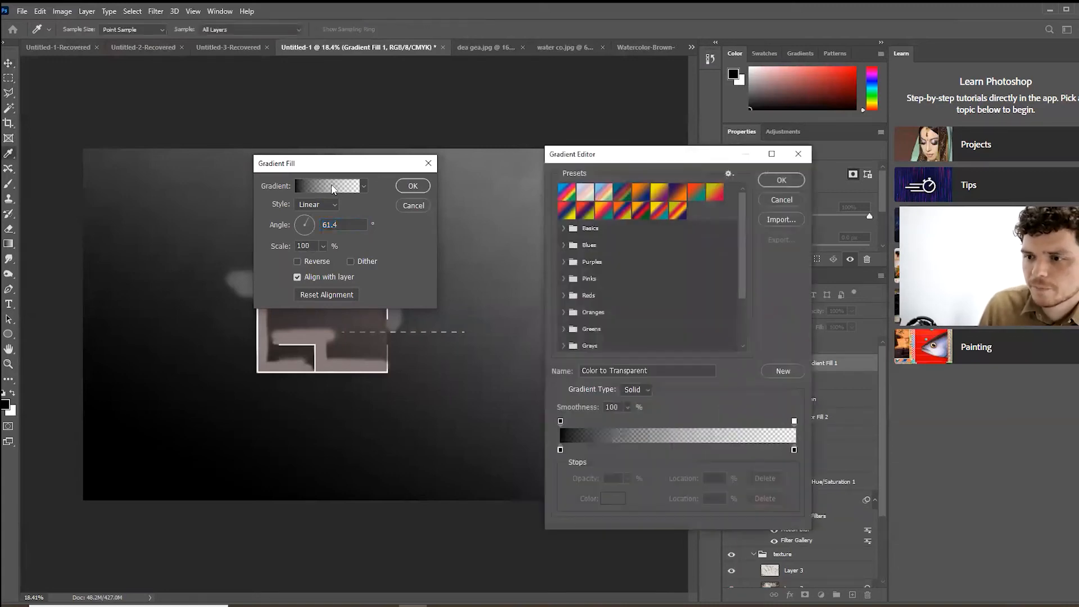
left_click(696, 194)
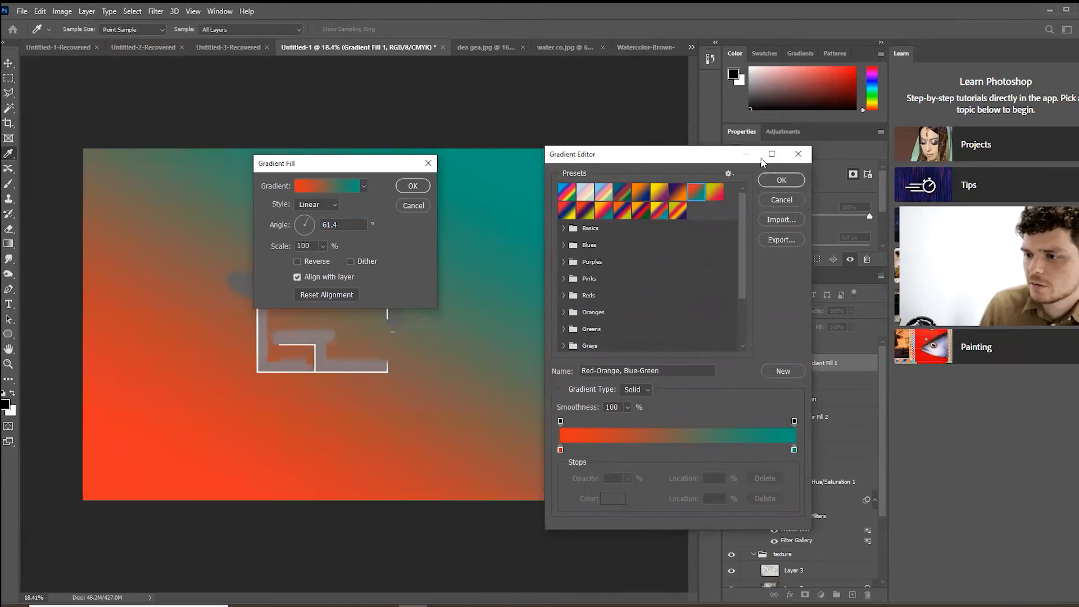
left_click(781, 179)
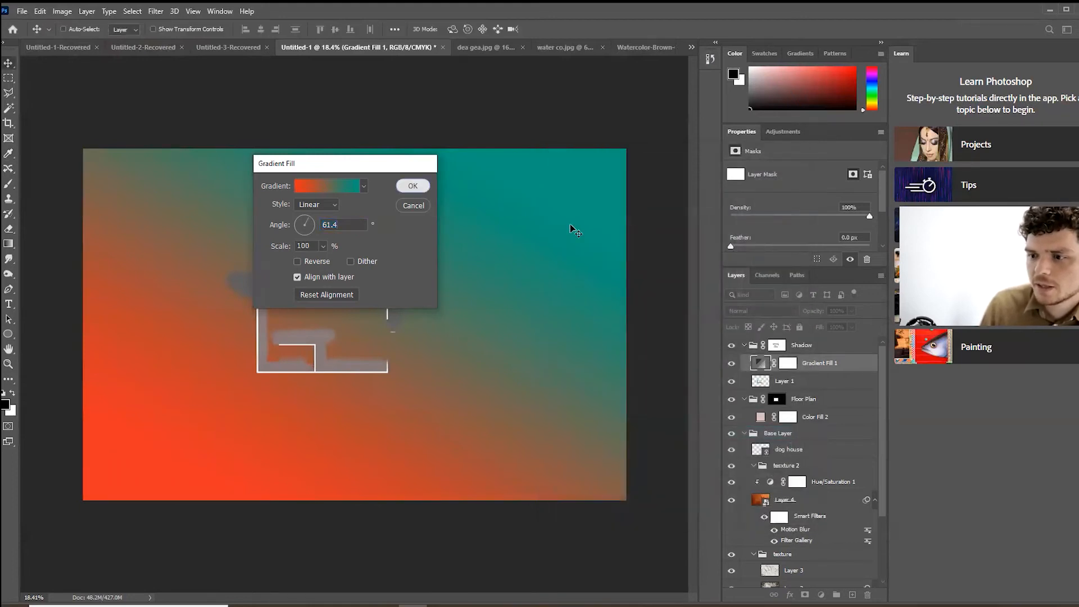
key("Return")
left_click_drag(842, 365, 823, 340)
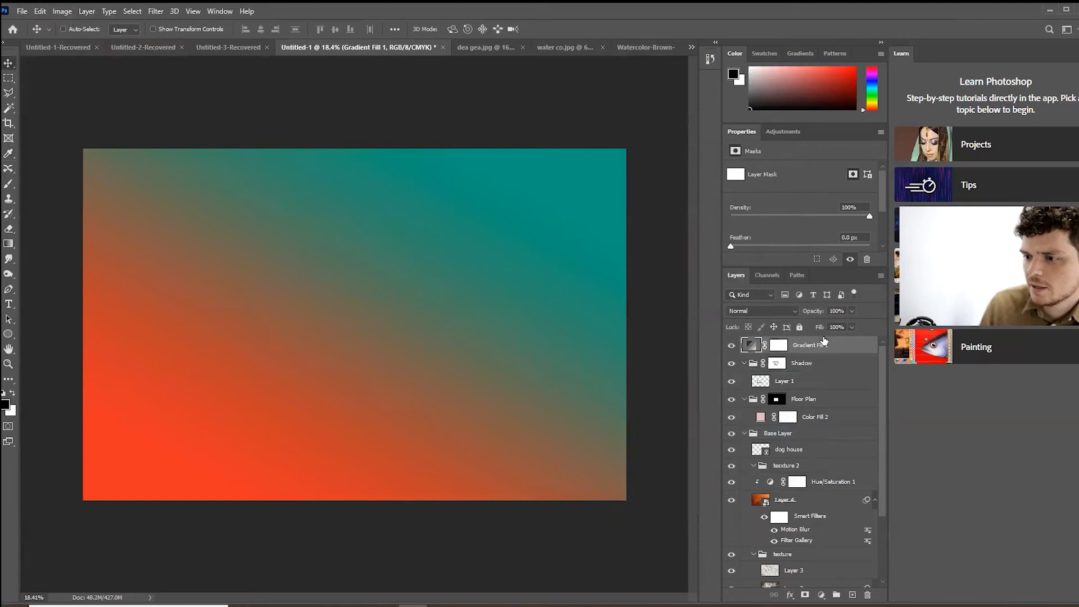
- Try several blend modes on the gradient fill layer, set it to Subtract at 5% opacity, and hide the layer
left_click(767, 310)
left_click(747, 337)
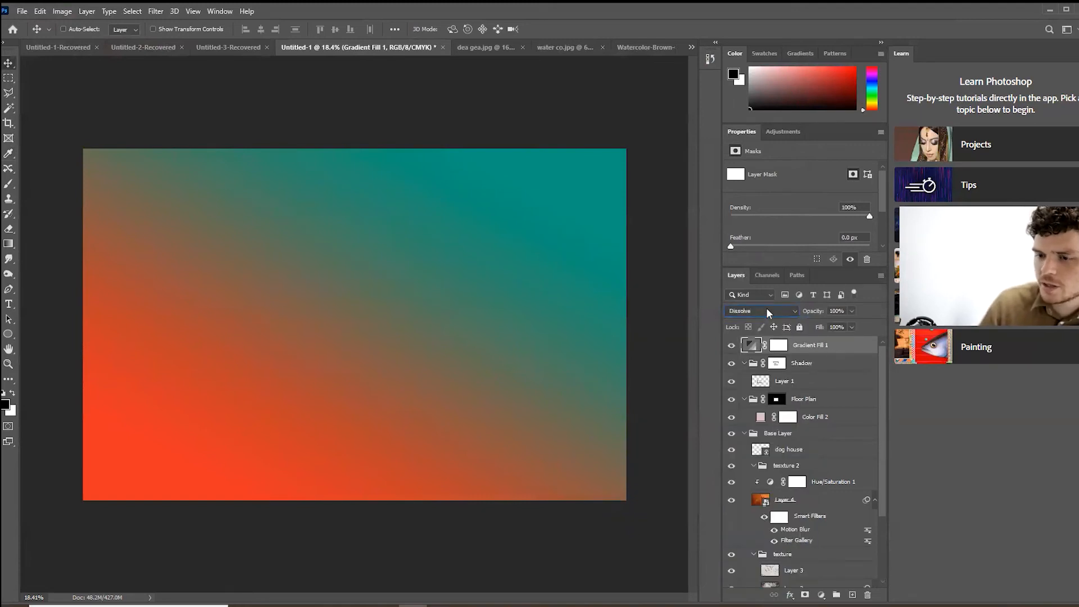
scroll(768, 312, "down", 5)
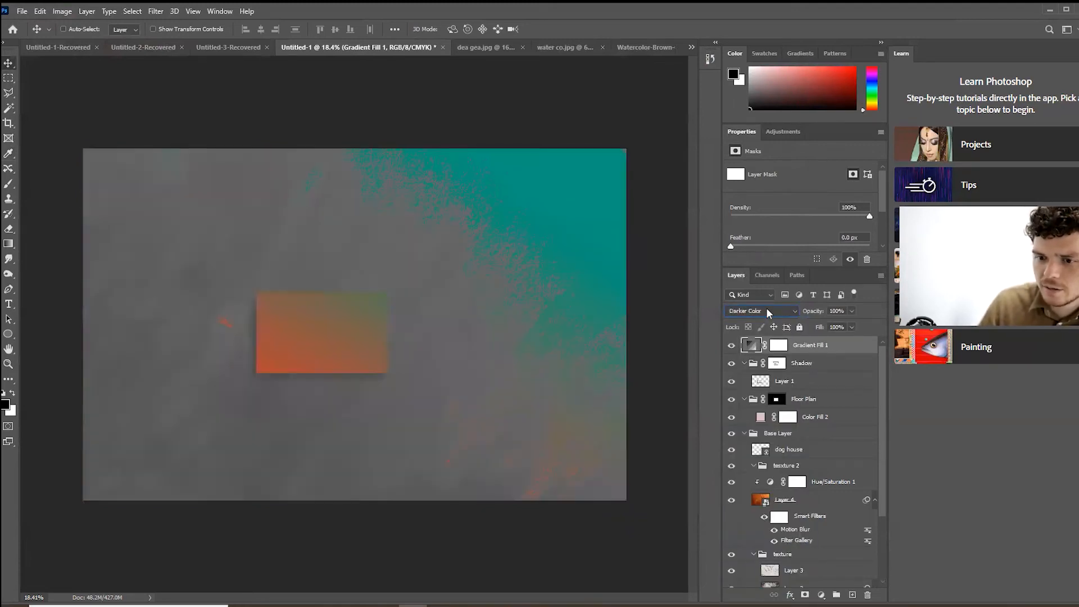
scroll(768, 313, "down", 7)
scroll(768, 312, "down", 8)
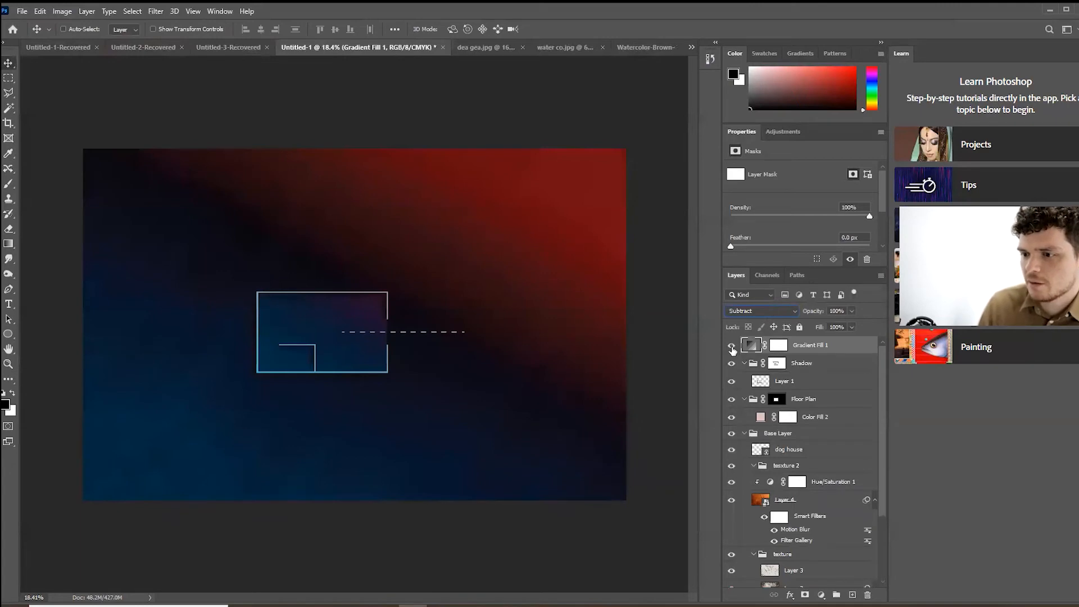
left_click(851, 311)
left_click_drag(807, 328, 803, 329)
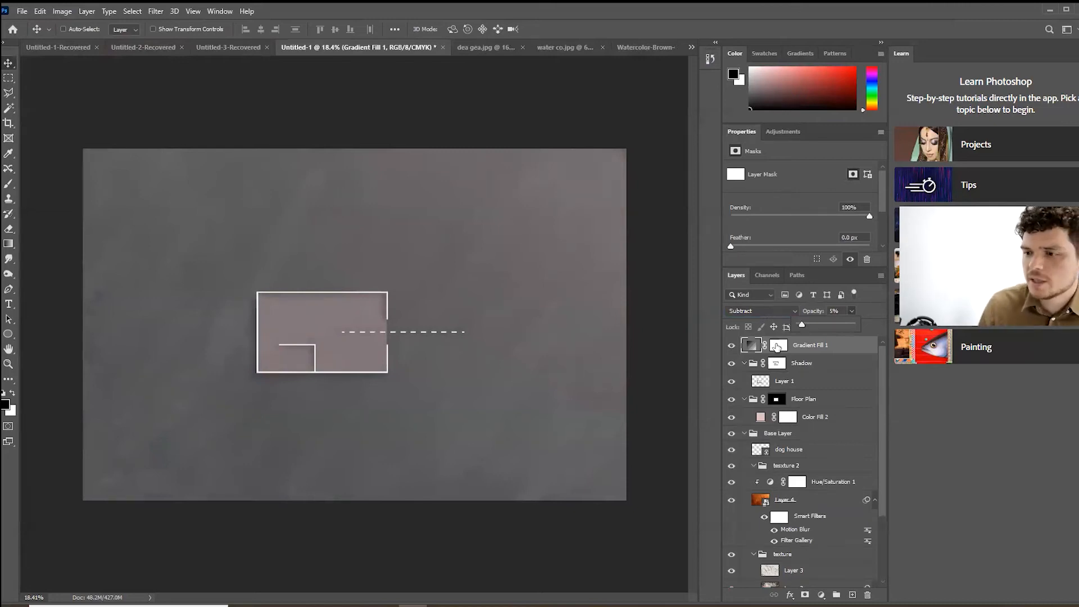
left_click(726, 347)
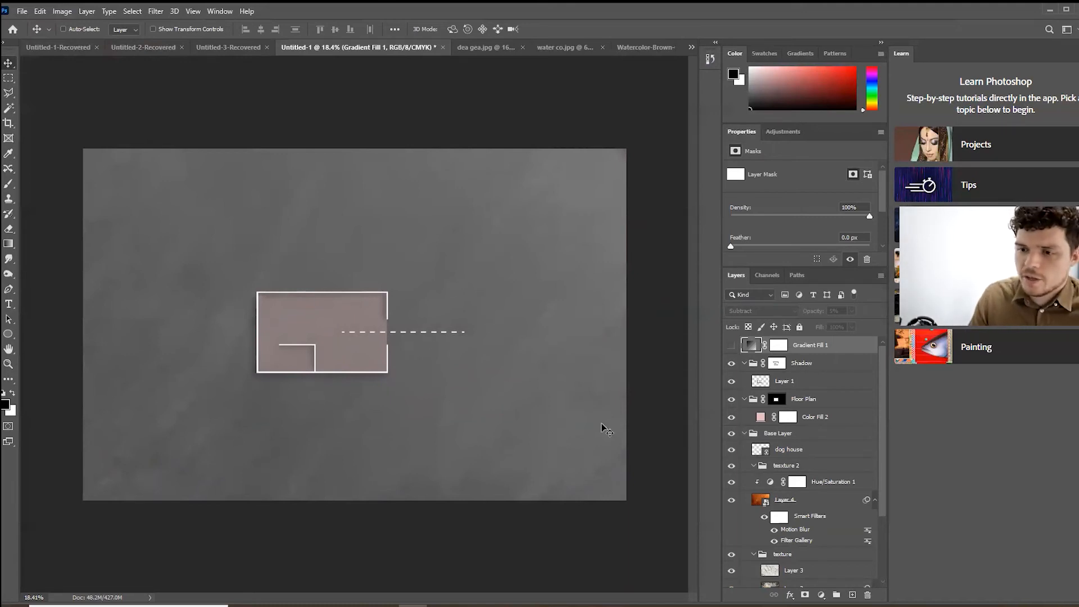
- Add a solid color fill layer in light grey f0f0f0 above the Hue/Saturation adjustment in the second texture group
left_click(806, 469)
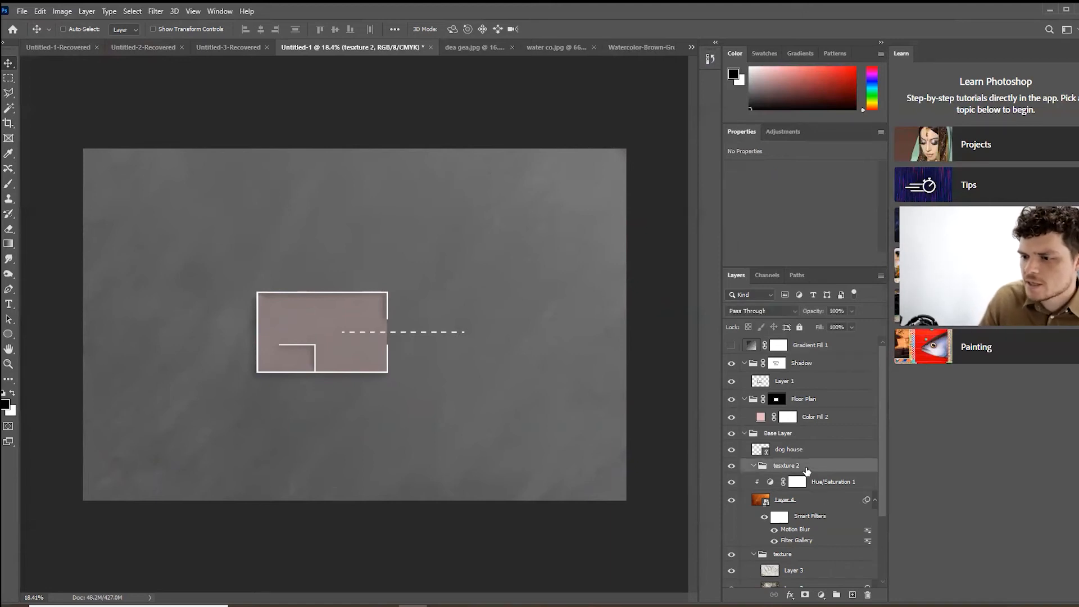
left_click(822, 595)
left_click(862, 395)
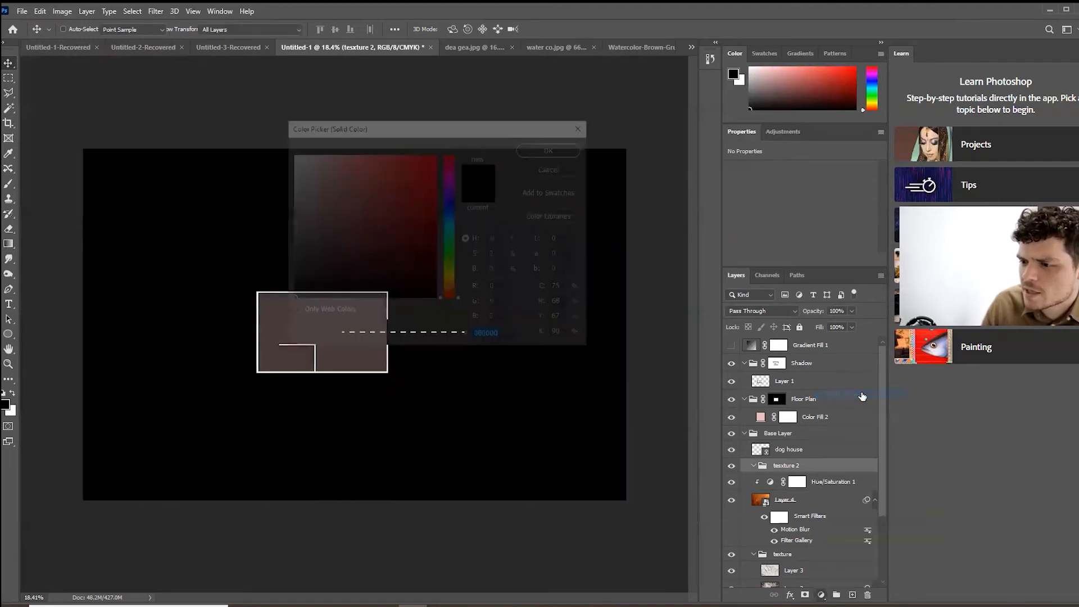
left_click(291, 161)
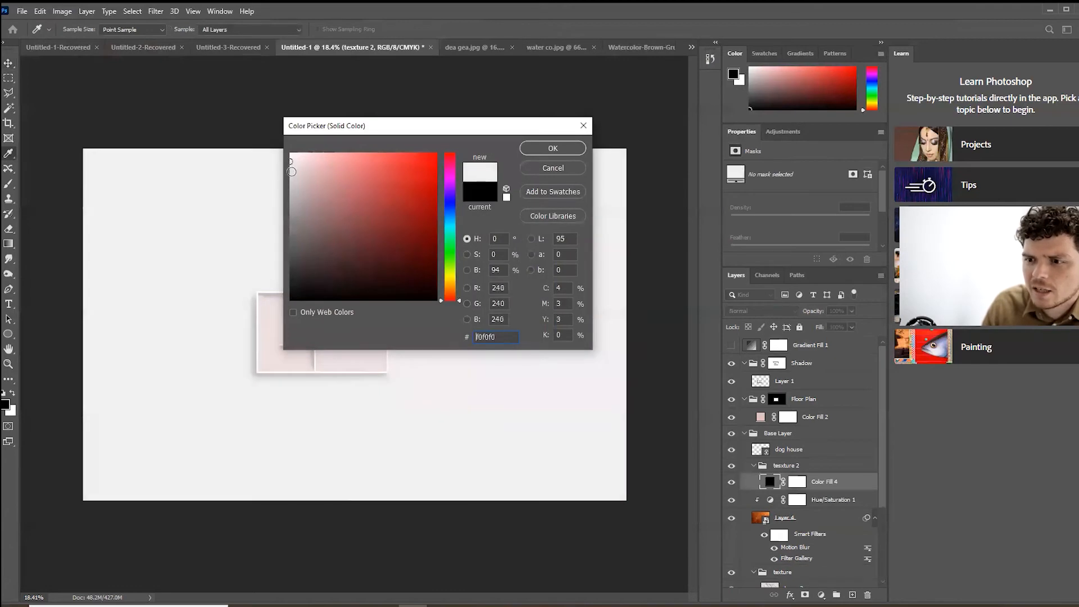
left_click(537, 148)
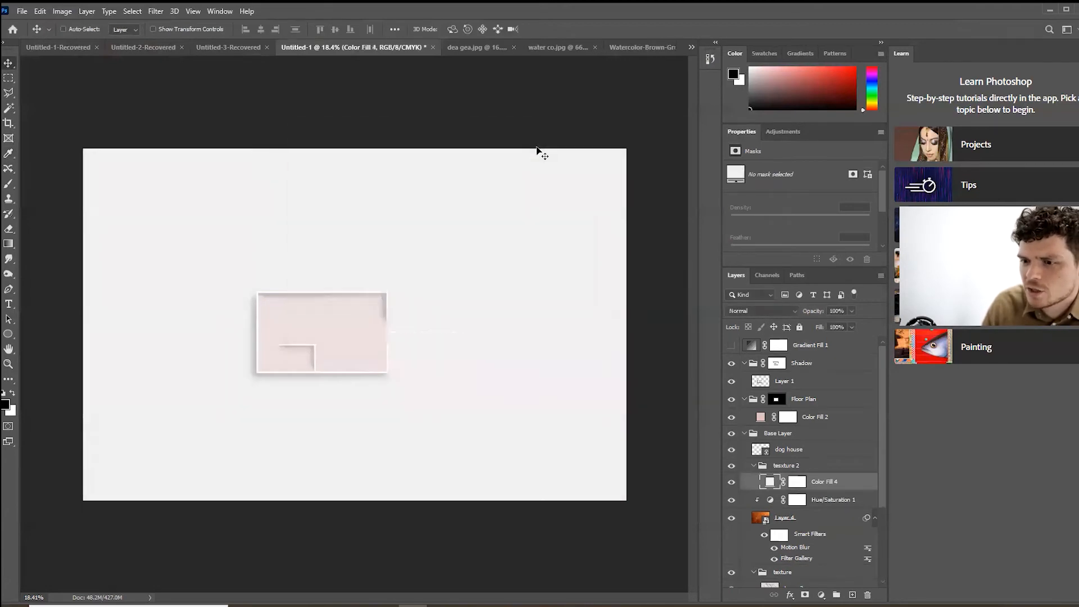
- Open the Filter Gallery for the light grey fill layer, converting the layer to a smart object
left_click(155, 12)
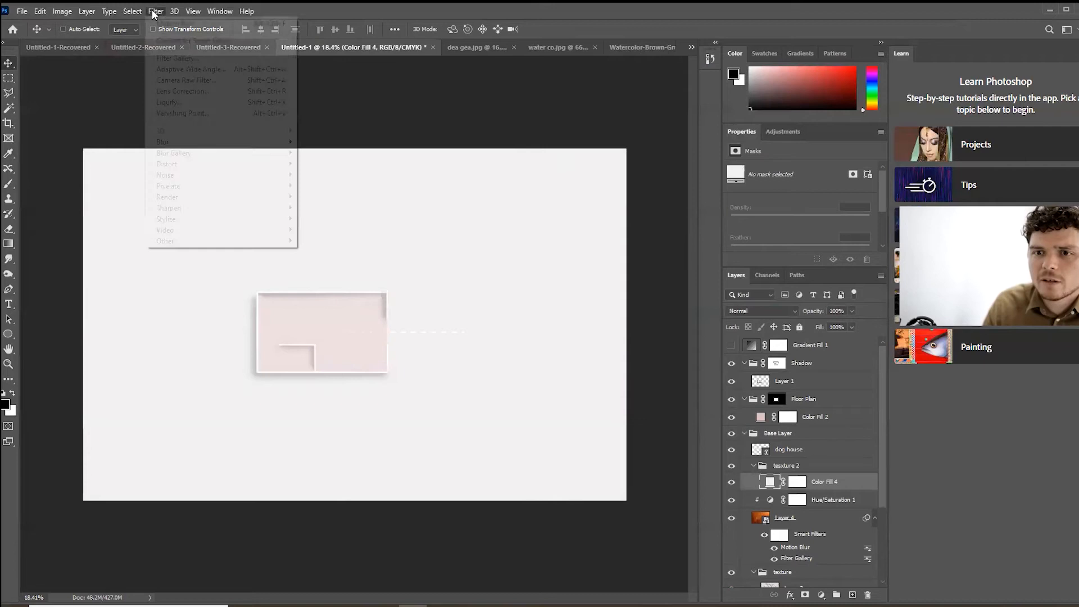
left_click(181, 57)
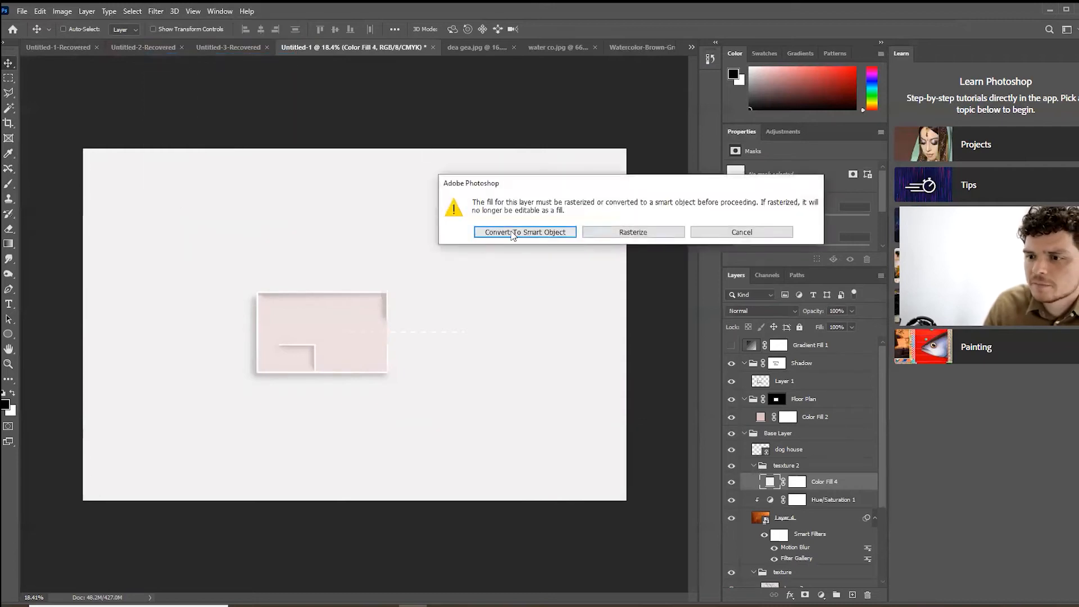
left_click(774, 238)
left_click(193, 11)
mouse_move(155, 11)
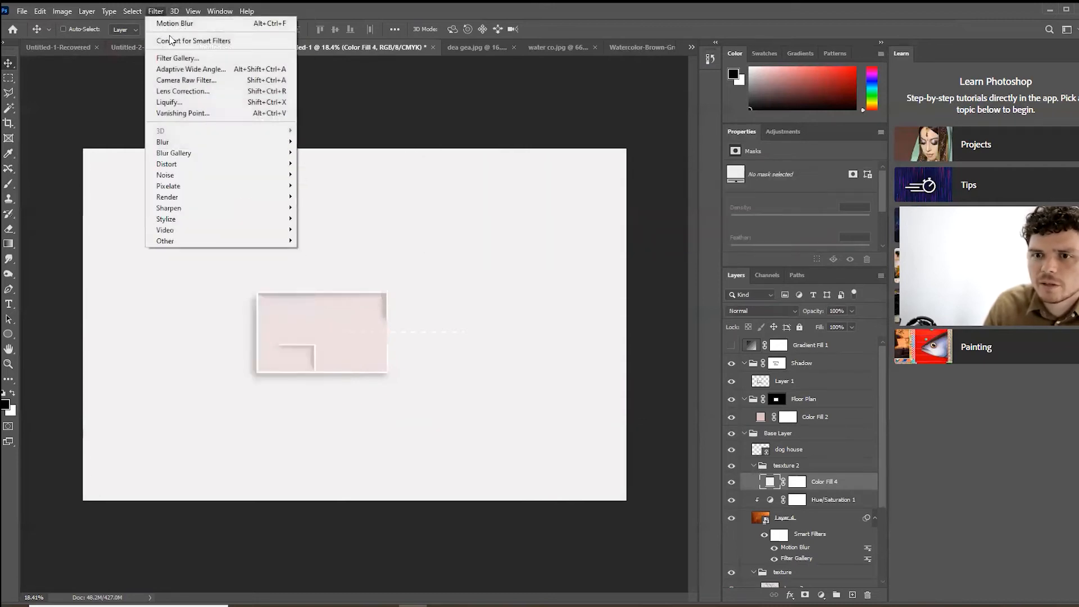
left_click(188, 59)
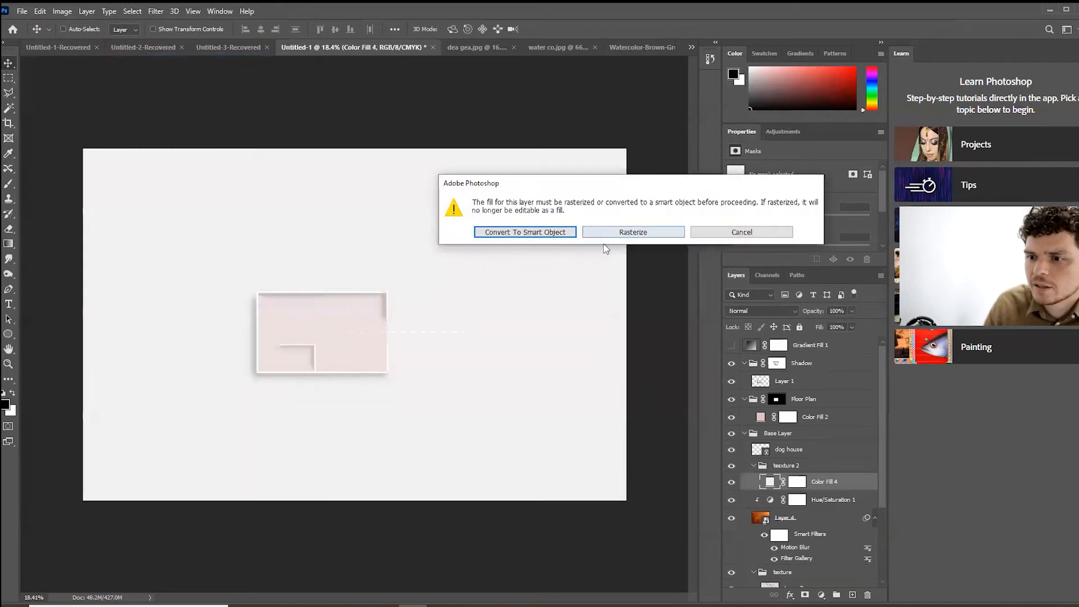
left_click(535, 236)
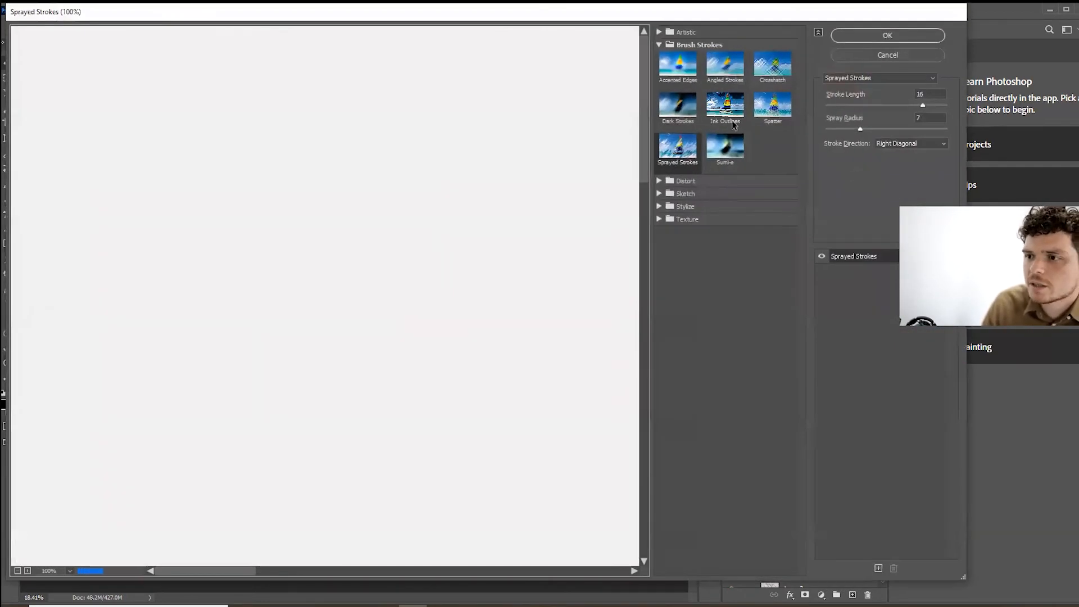
- Choose the Texturizer filter from the Texture category and preview it on the light grey fill at 33.3%
left_click(723, 219)
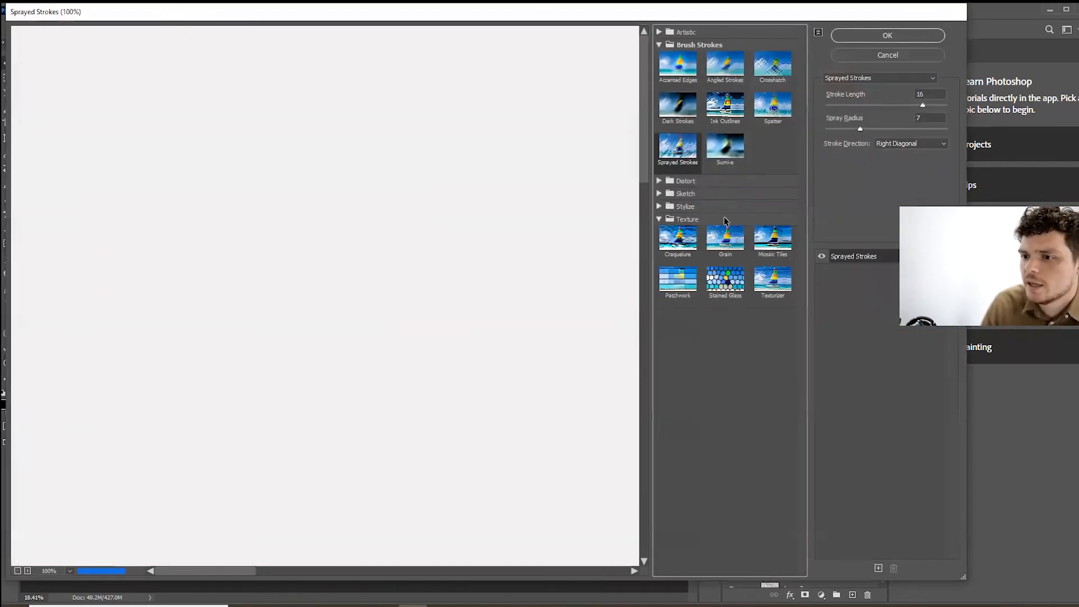
left_click(763, 279)
left_click_drag(361, 422, 240, 253)
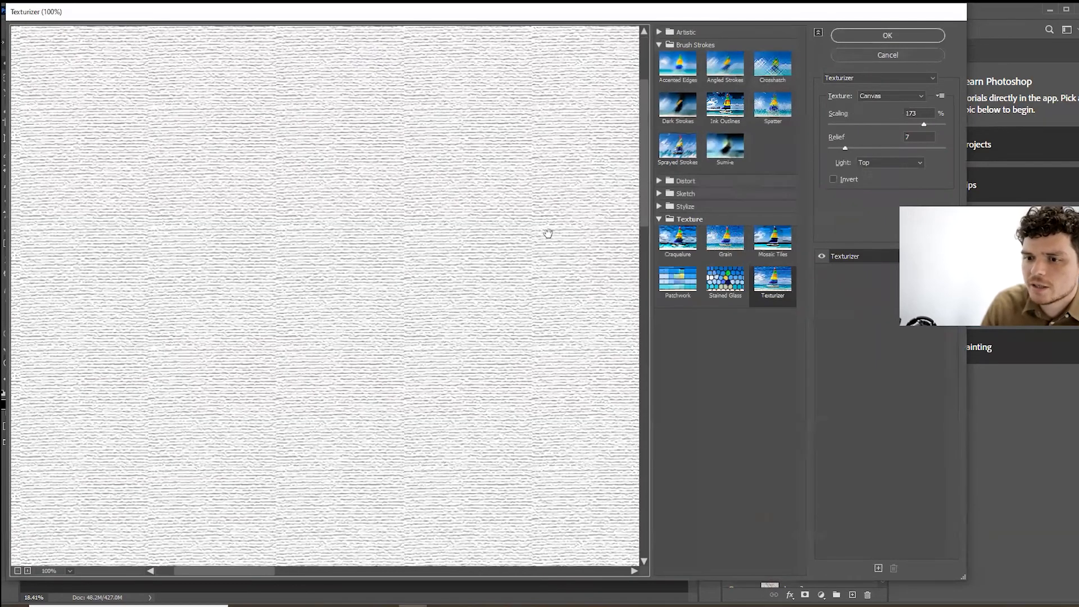
left_click(16, 570)
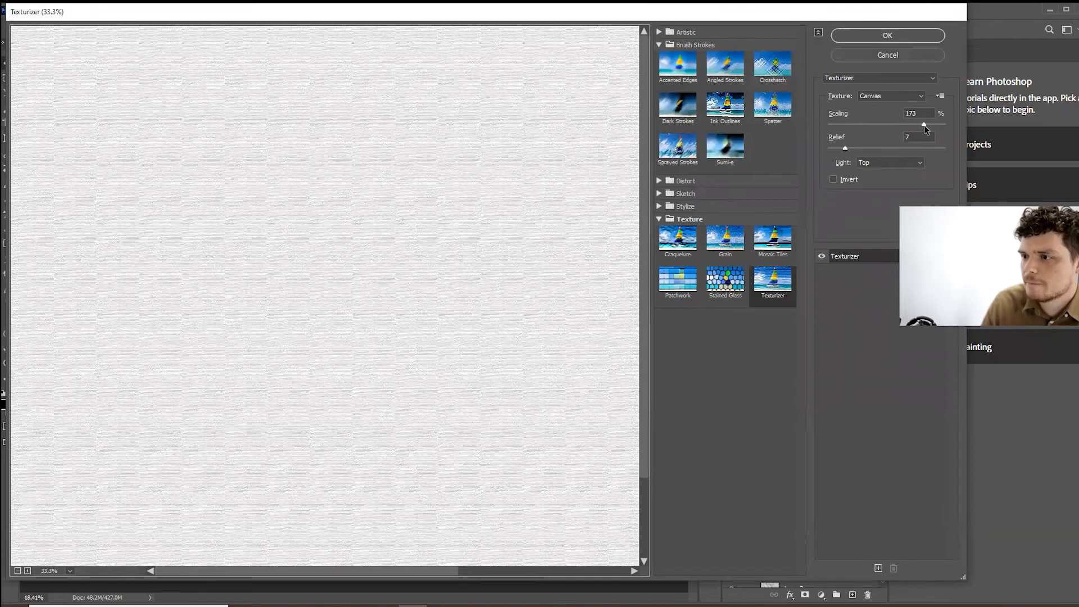
- Compare the Canvas, Burlap and Sandstone textures in the Texturizer filter and set the texture to Sandstone
left_click(916, 98)
left_click(900, 132)
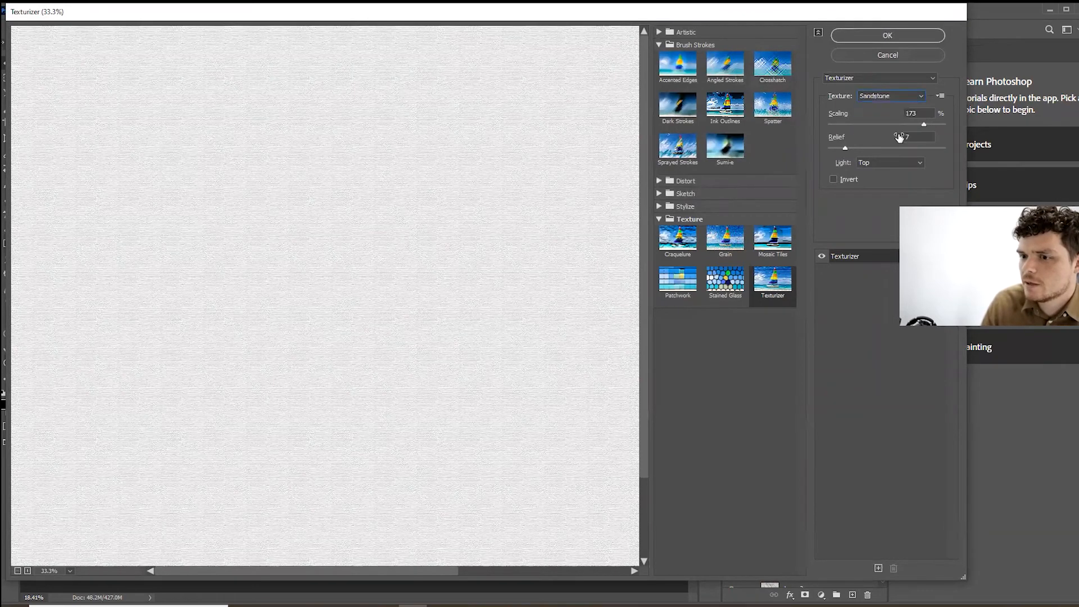
left_click(901, 97)
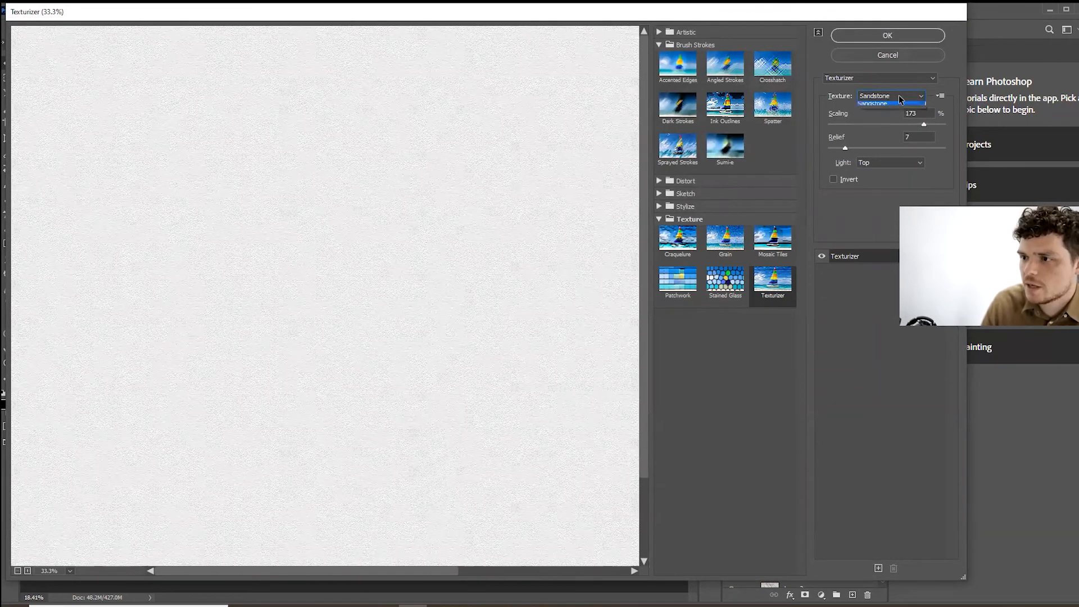
left_click(902, 123)
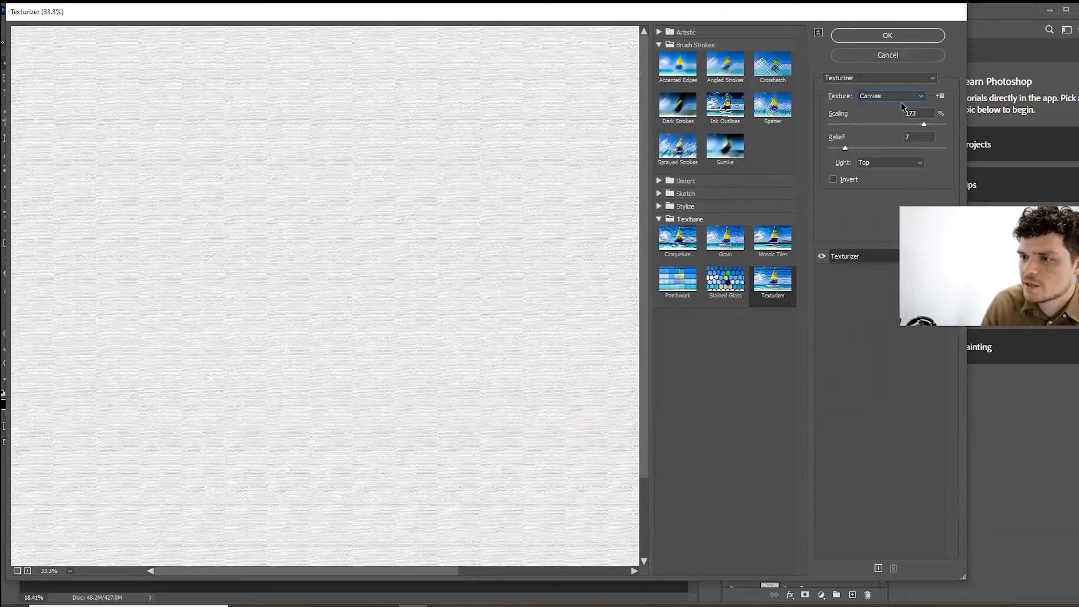
left_click(899, 98)
left_click(898, 98)
left_click(896, 99)
left_click(895, 107)
left_click(895, 98)
left_click(895, 114)
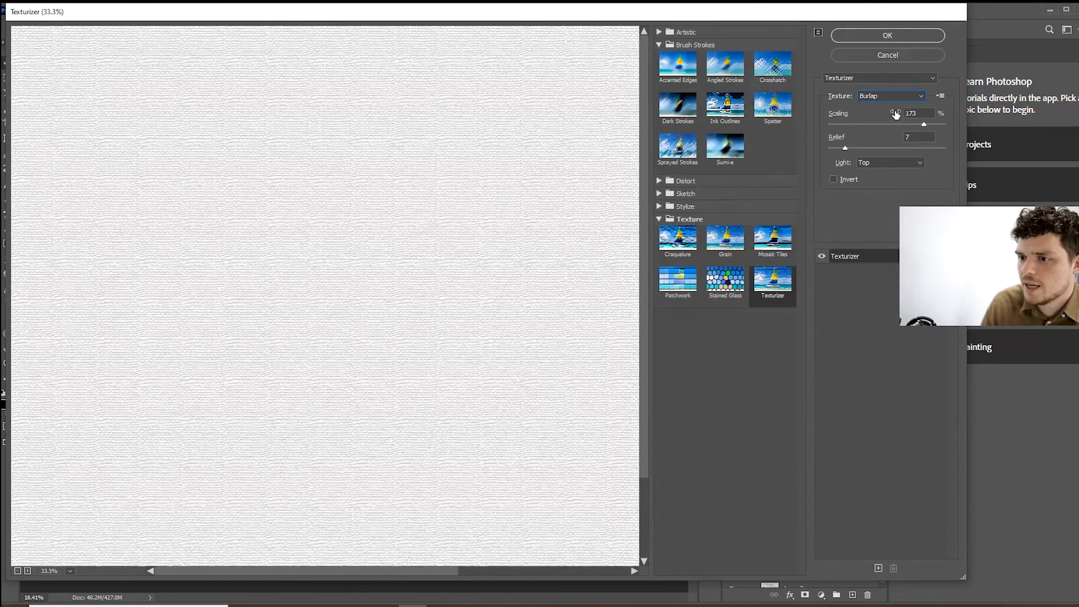
left_click(895, 99)
left_click(905, 138)
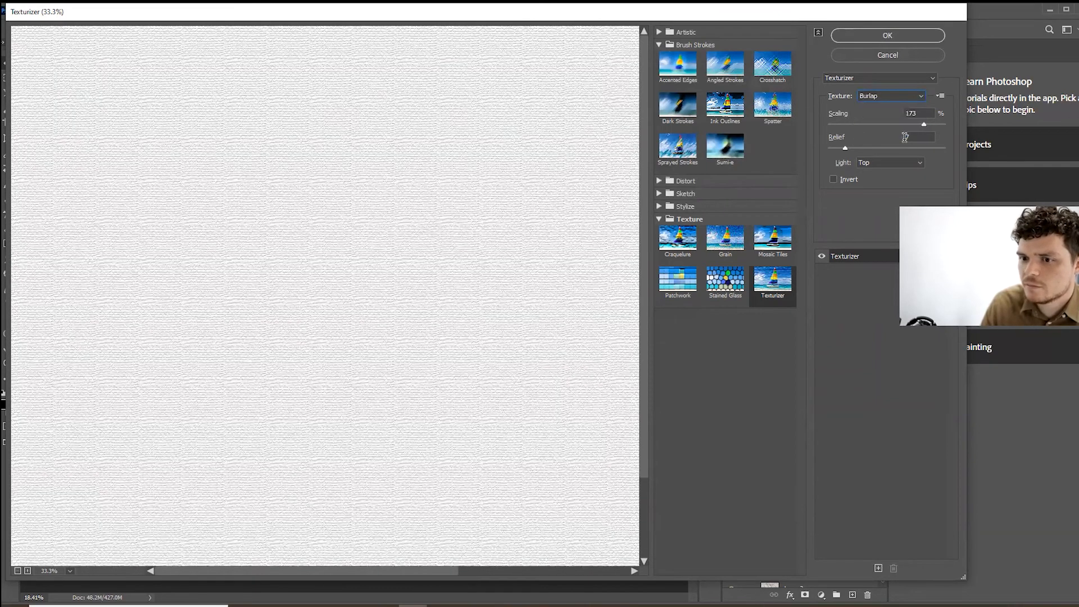
left_click(886, 100)
left_click(889, 131)
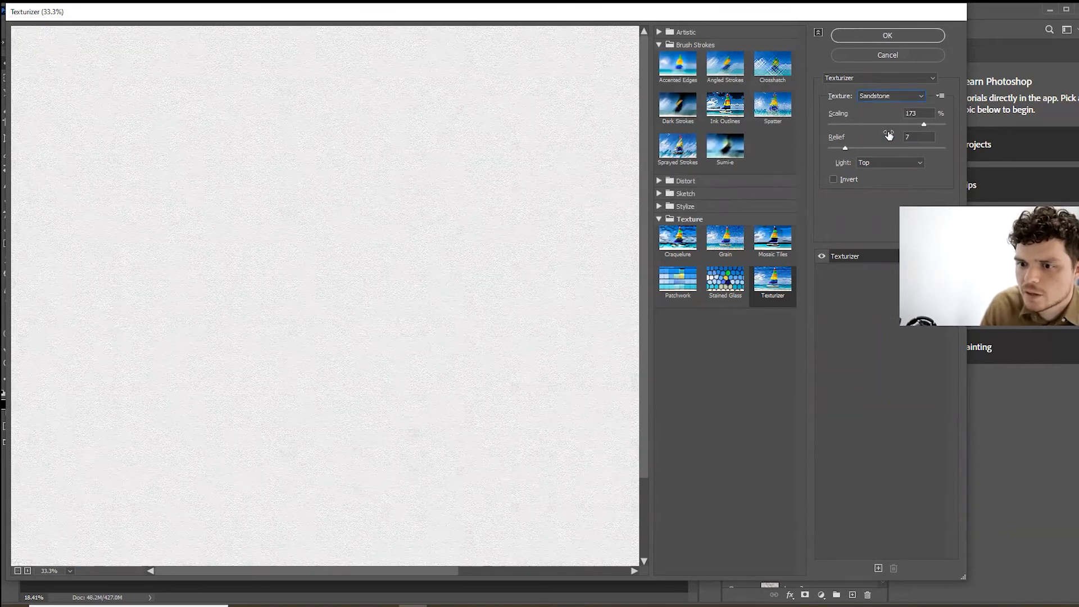
- Apply the Sandstone Texturizer filter to the light grey fill and lower the layer's opacity to 15%
left_click(902, 56)
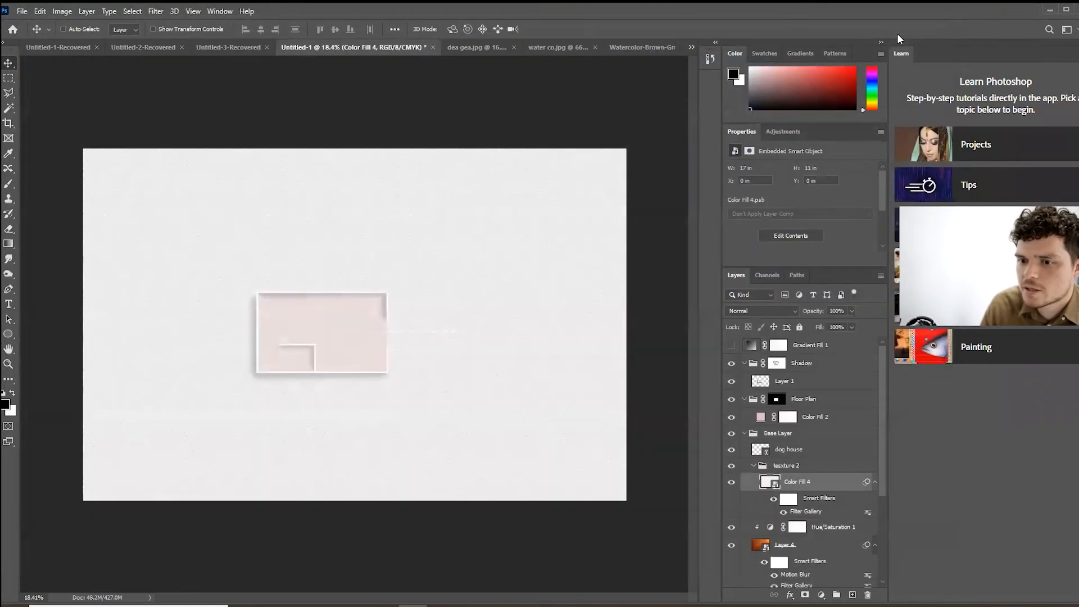
scroll(321, 233, "up", 5)
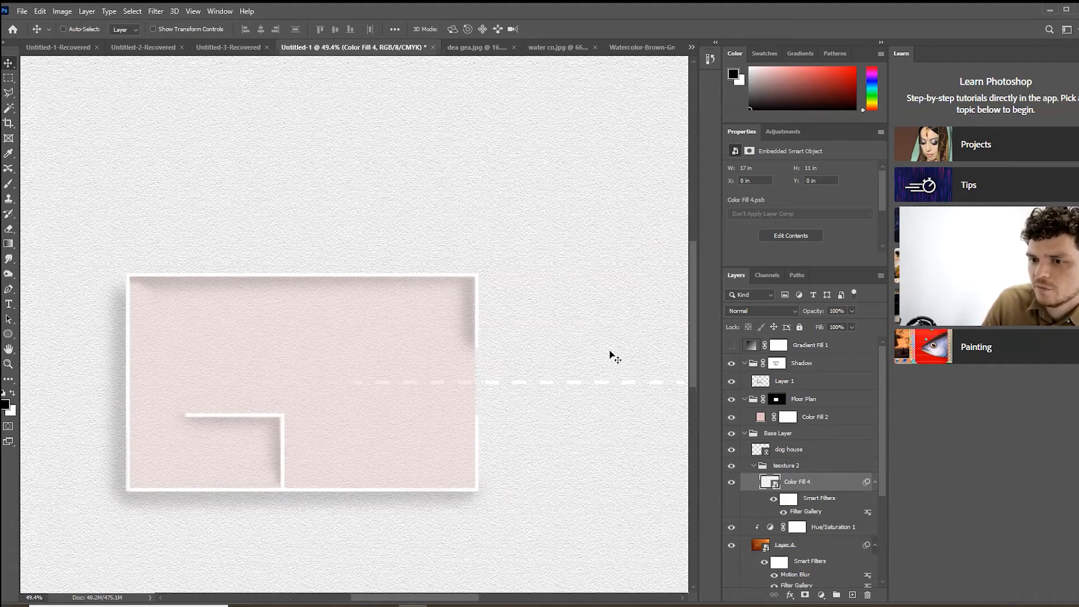
left_click_drag(831, 322, 807, 325)
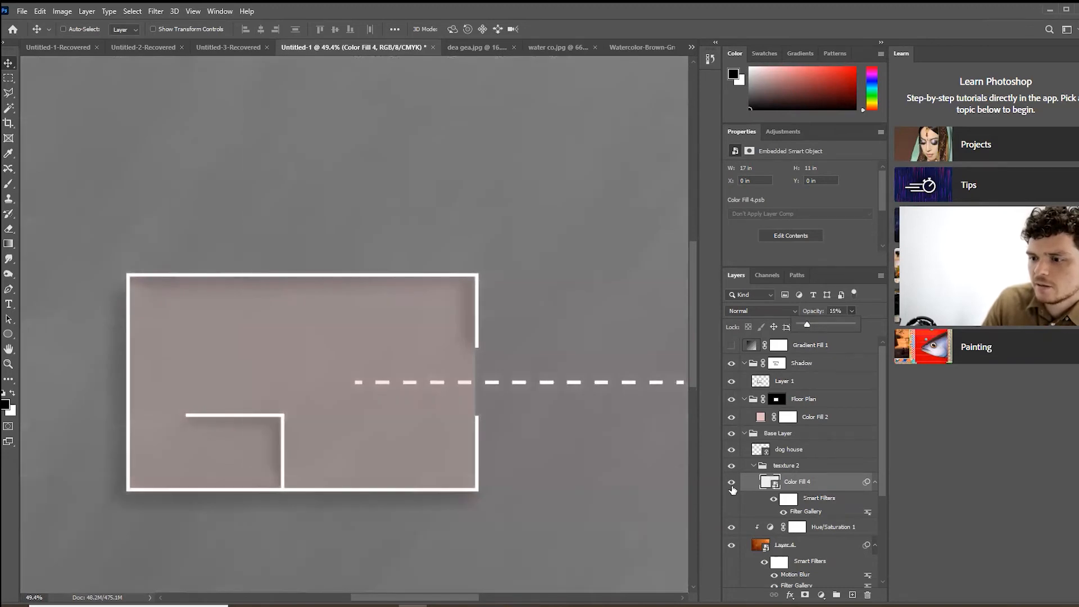
left_click(730, 482)
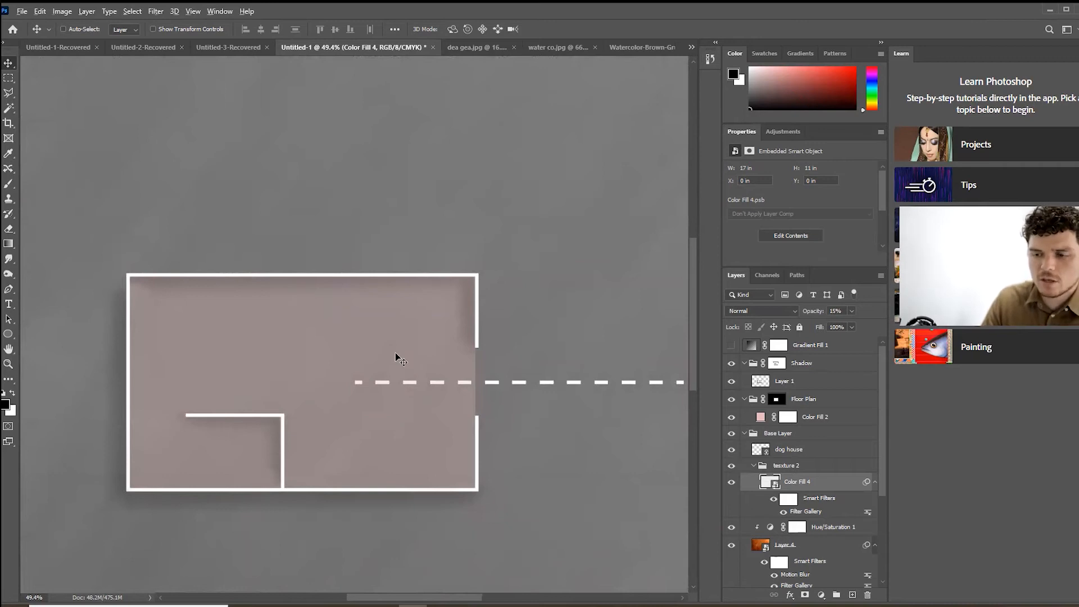
key("ctrl+minus")
key("ctrl+minus")
key("ctrl+minus")
scroll(339, 337, "up", 1)
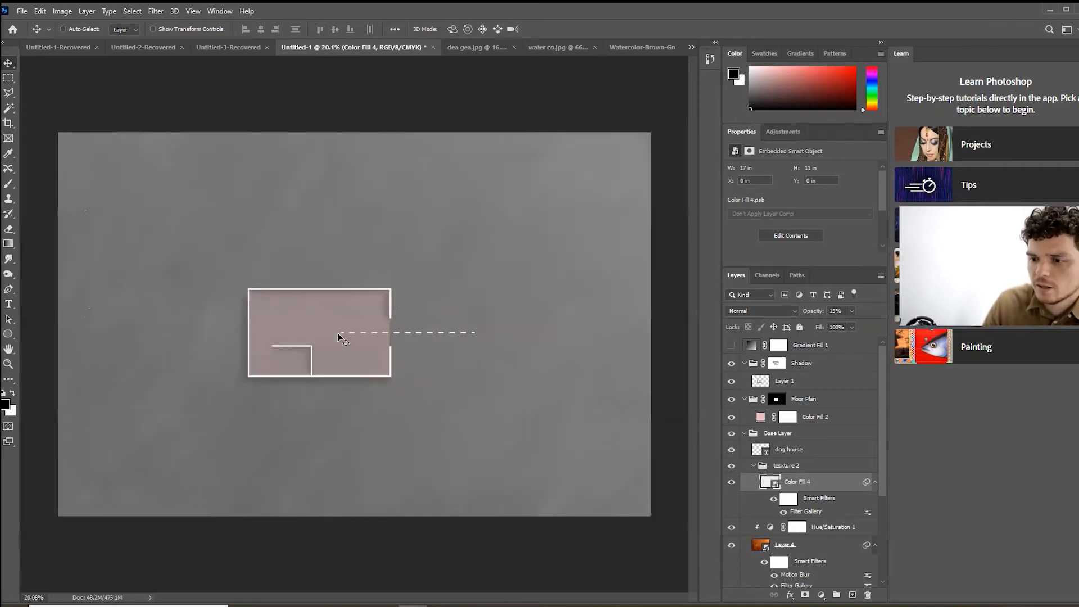
- Try a lower opacity for the black Color Fill 1 layer beneath the texture groups
scroll(809, 505, "down", 5)
left_click(815, 562)
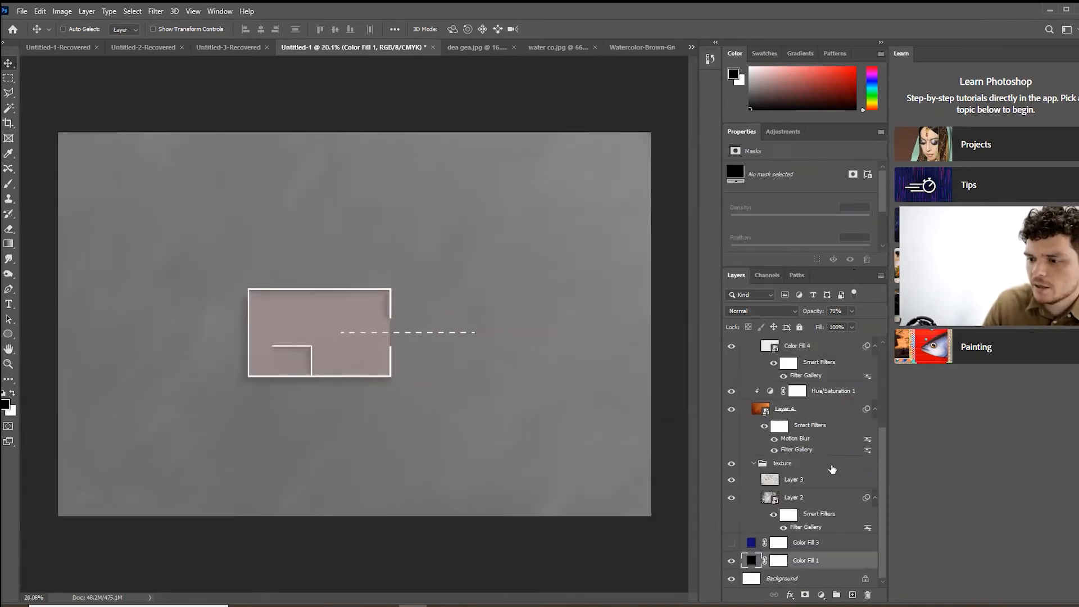
left_click(851, 310)
left_click_drag(878, 329, 850, 326)
left_click(818, 485)
- Try blend modes from Dissolve onward on the light grey Color Fill 4 layer and set it to Screen
scroll(818, 484, "up", 3)
scroll(818, 484, "up", 1)
left_click(809, 436)
left_click(773, 307)
left_click(773, 307)
key("Down")
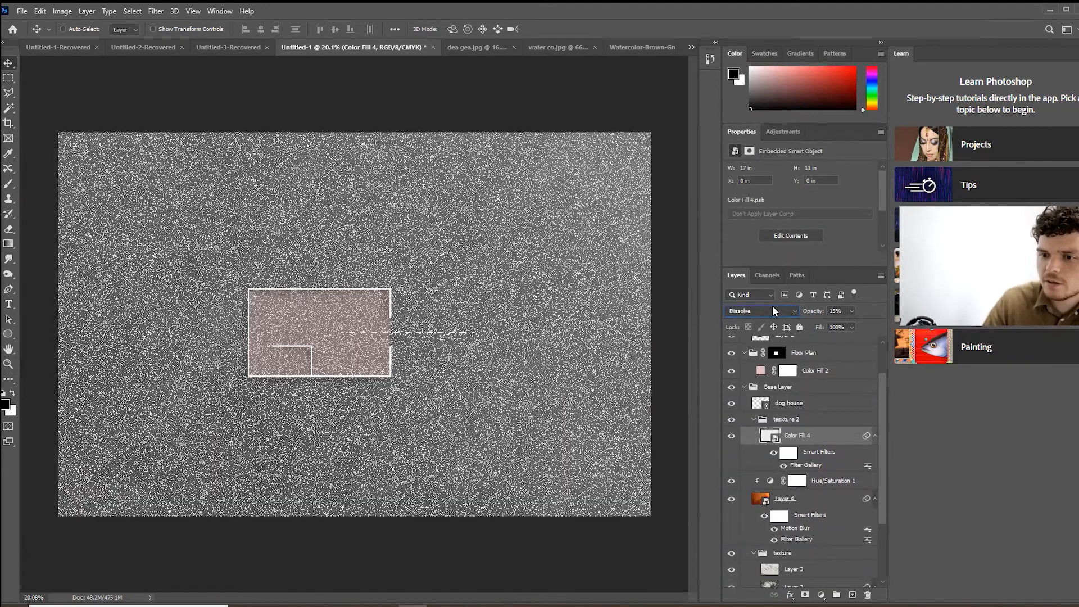
key("Down")
key("Down")
key("Down")
key("Down")
key("Down")
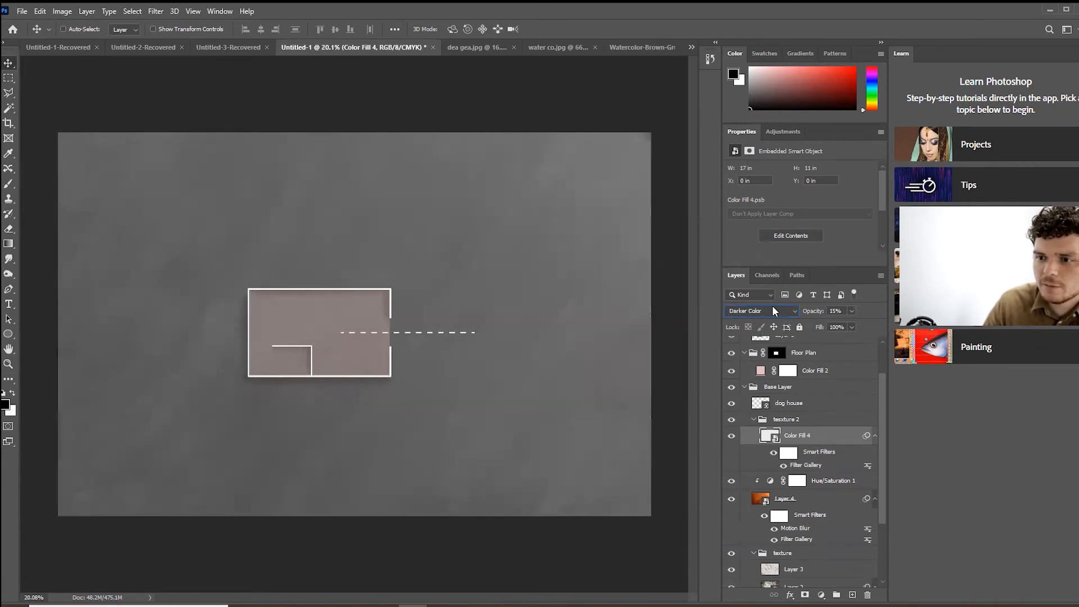
key("Down")
key("Down")
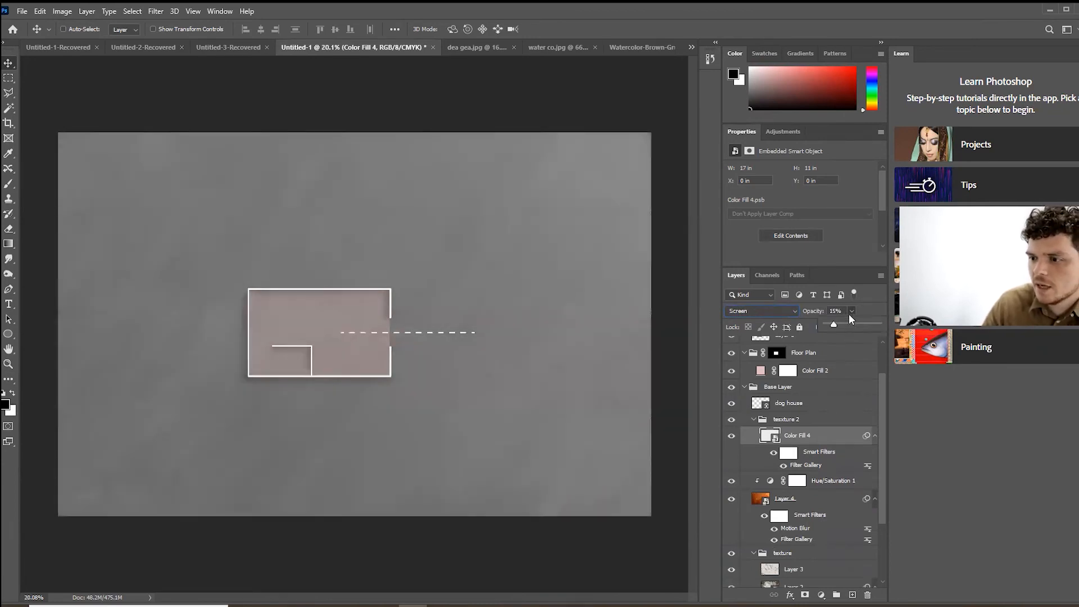
- Raise the Color Fill 4 layer's opacity to 100% and set its blend mode to Overlay
left_click_drag(836, 323, 892, 326)
left_click(789, 313)
left_click(789, 312)
key("Down")
key("Down")
key("Down")
key("Down")
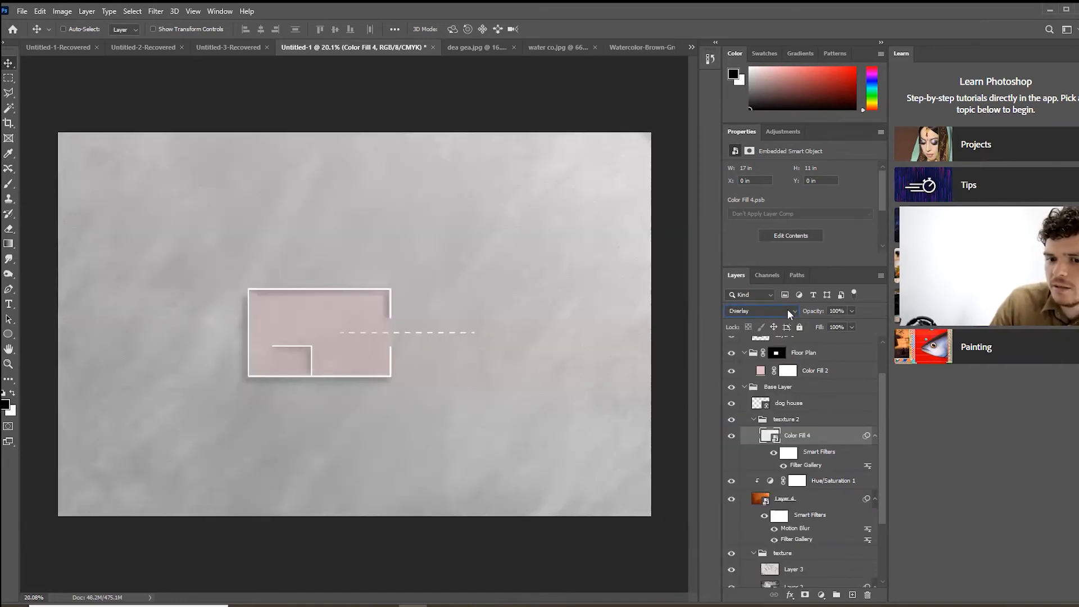
- Compare the remaining blend modes on Color Fill 4, return it to Overlay and set its opacity to 36%
key("Down")
key("Down")
key("Down")
key("Down")
key("Down")
key("Down")
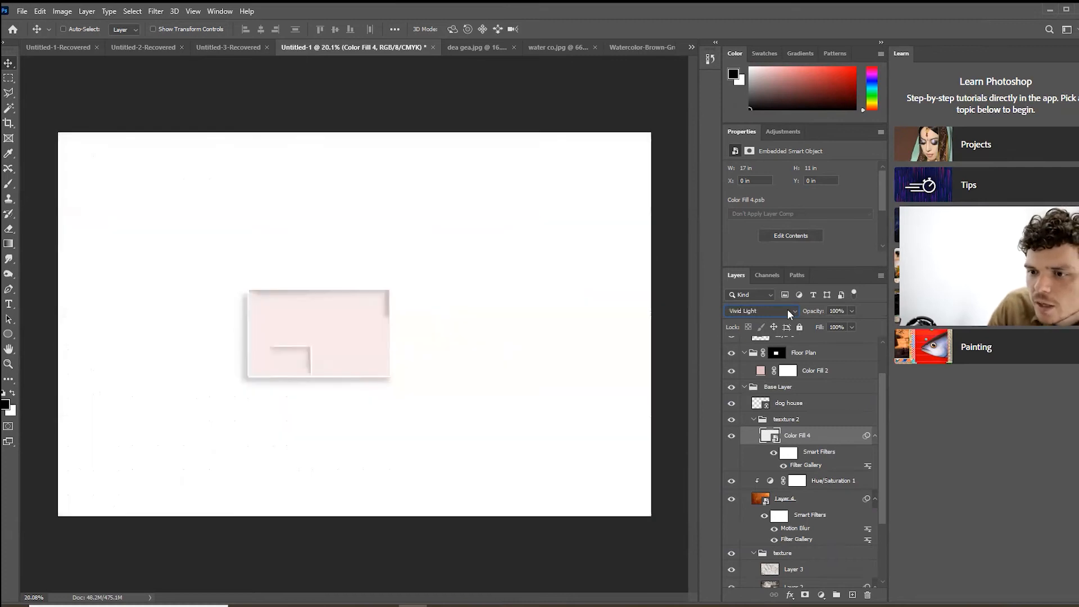
key("Down")
key("Down")
key("Down")
key("Down")
key("Down")
key("Down")
key("Down")
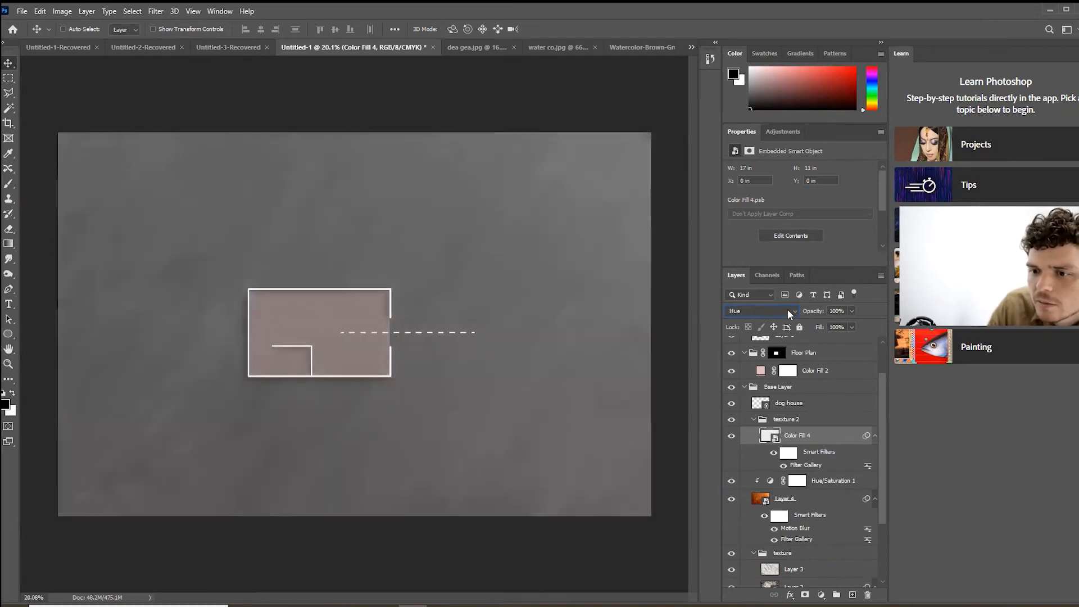
key("Up")
key("Up")
key("Up")
key("Up")
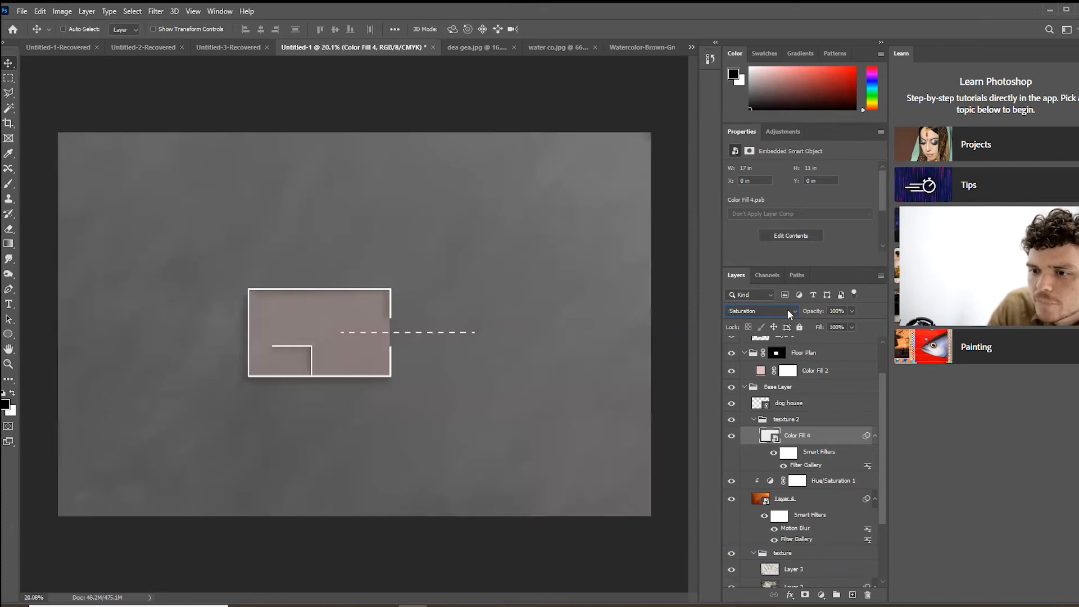
key("Up")
key("Up")
key("Up")
key("Up")
key("Up")
key("Up")
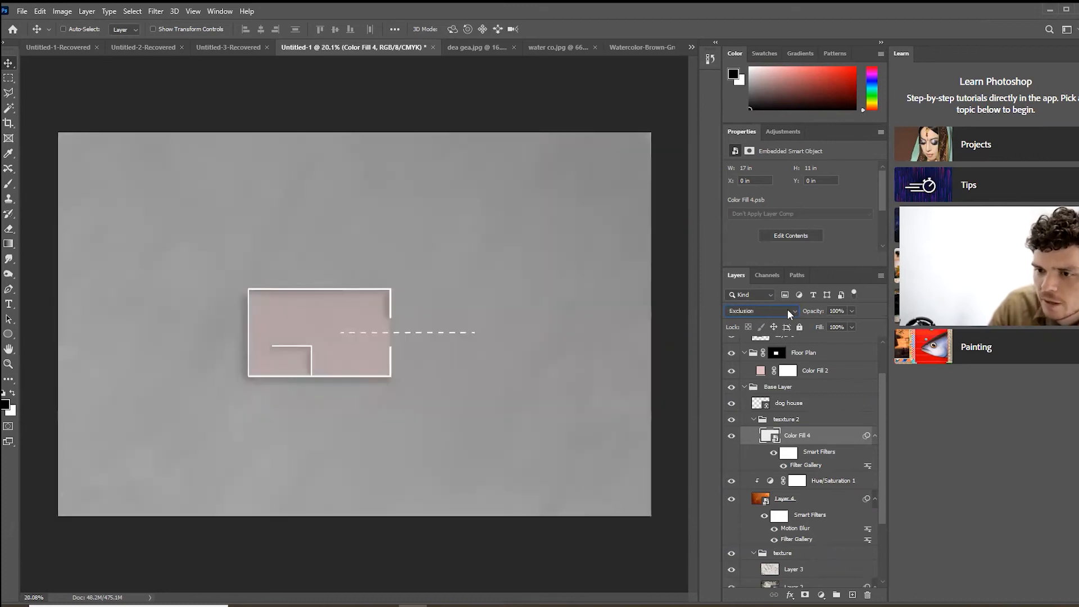
key("Up")
key("Up")
key("Up")
key("Up")
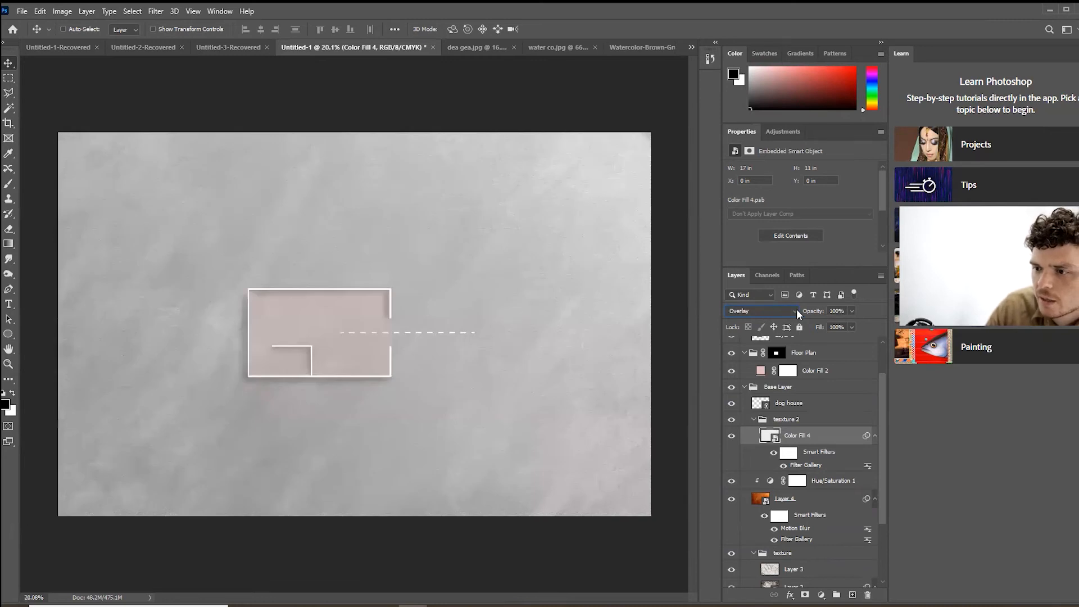
left_click_drag(830, 323, 817, 325)
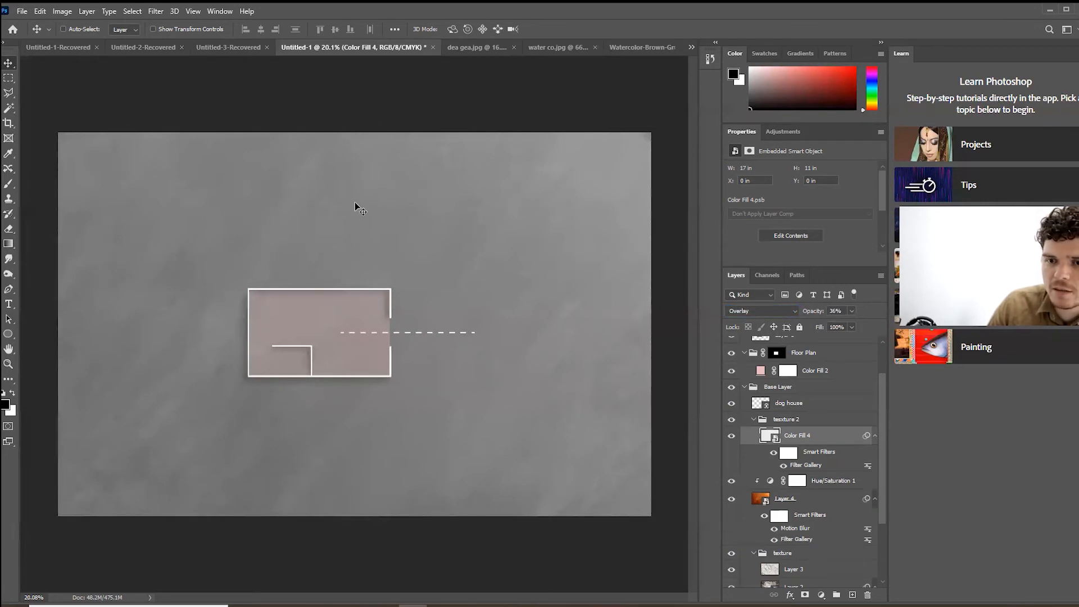
- Open the recent tree image index55.jpg
left_click(691, 47)
left_click(21, 11)
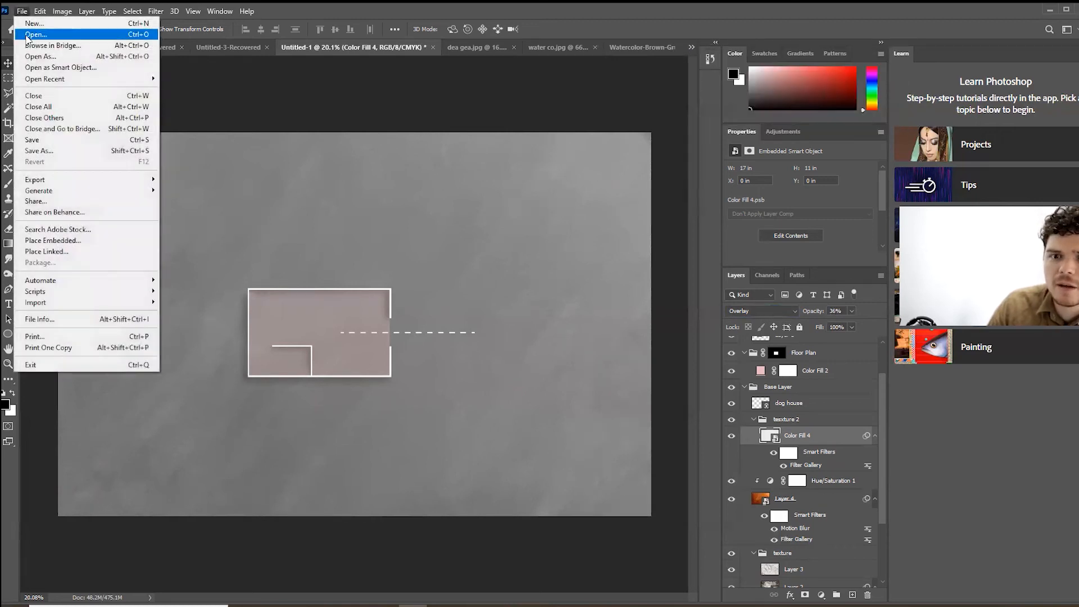
mouse_move(37, 84)
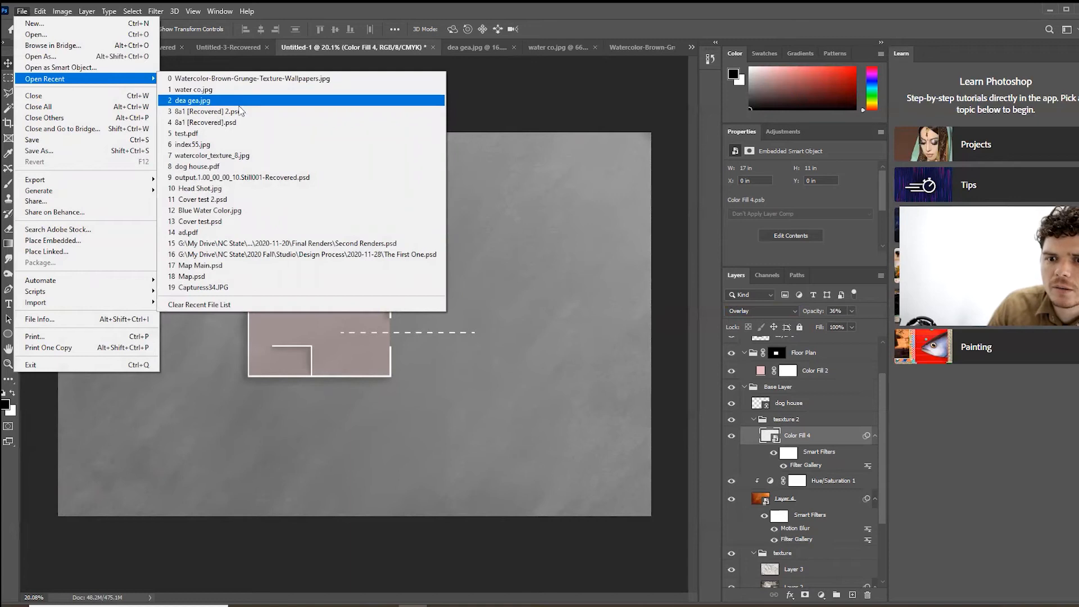
left_click(254, 145)
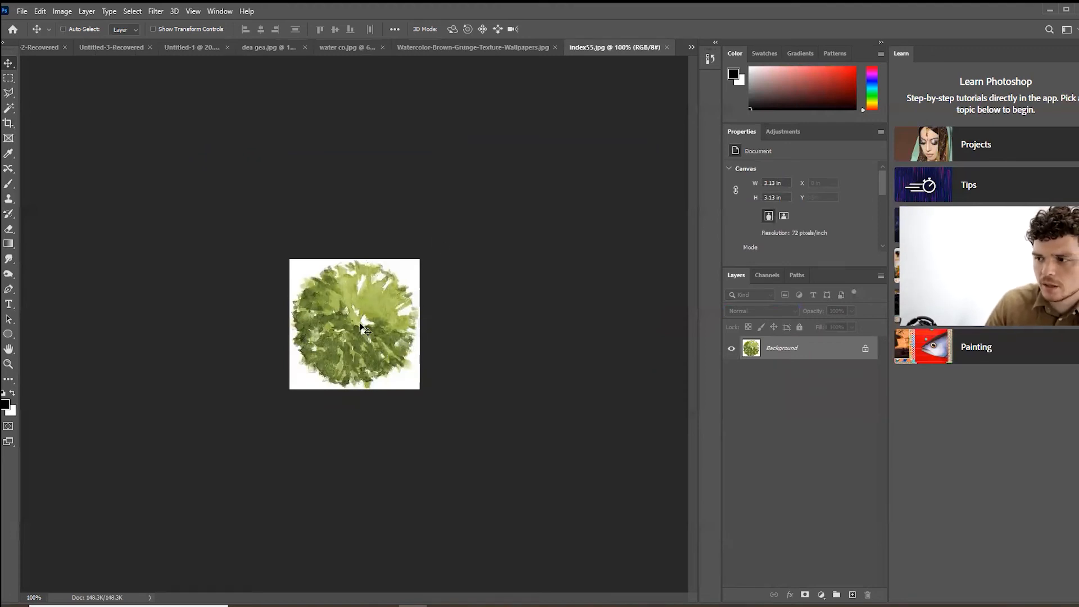
- Select the white area around the tree with the Magic Wand, unlock the background layer and delete the white
key("w")
left_click(406, 386)
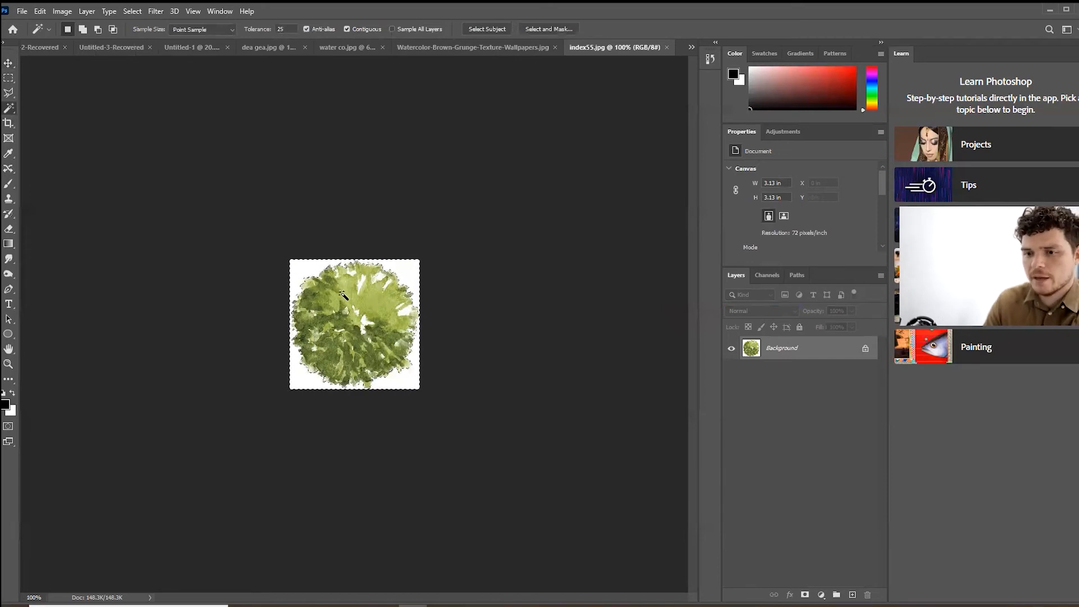
key("shift+F5")
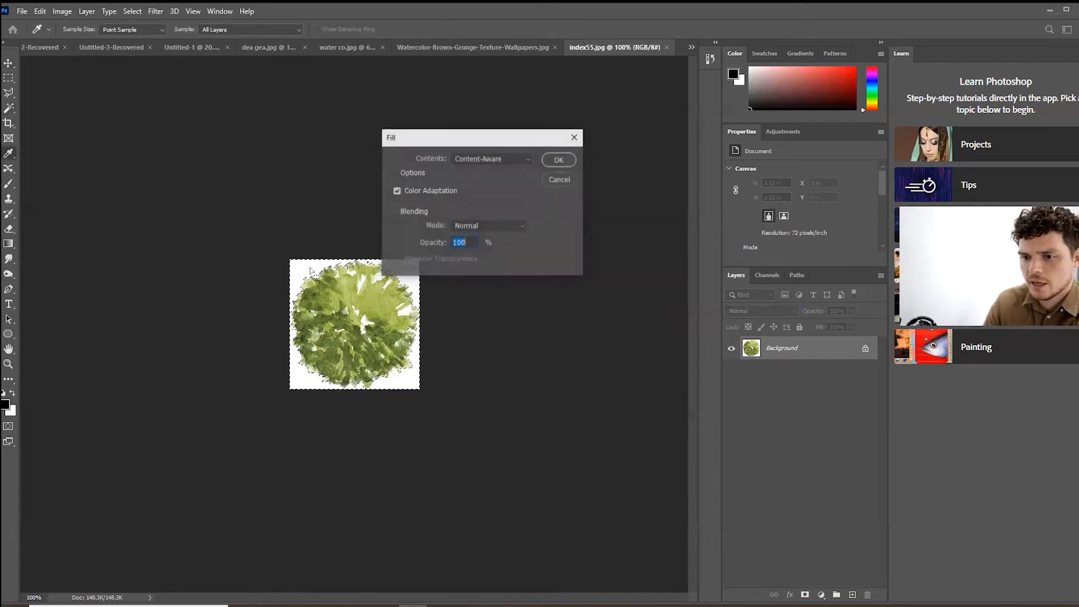
left_click(558, 179)
left_click(865, 348)
key("Delete")
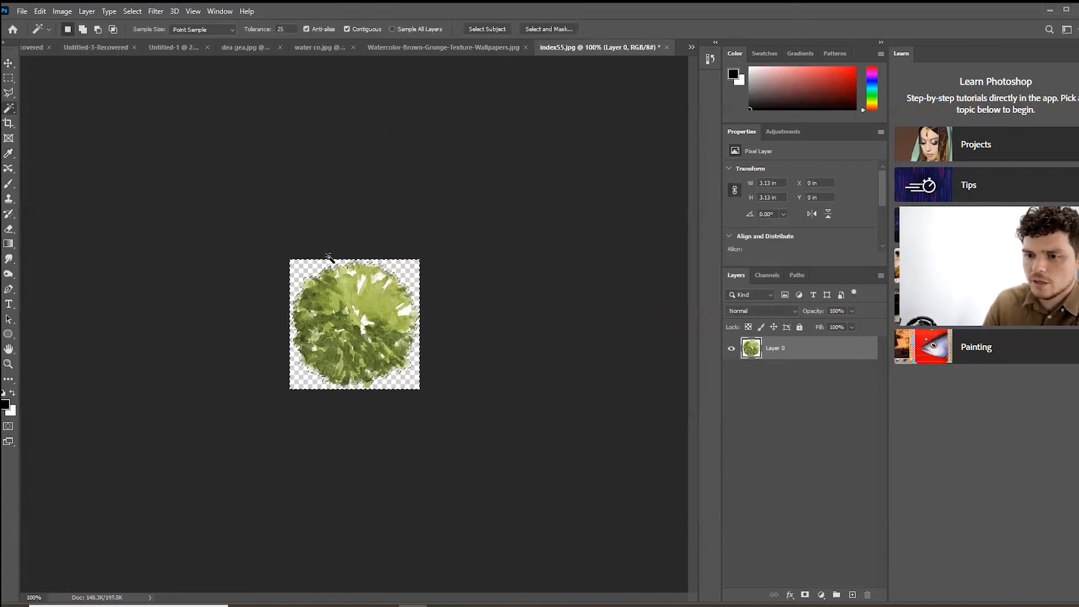
- Select a white gap inside the tree canopy, extend the selection to similar pixels, delete them and deselect
left_click(9, 78)
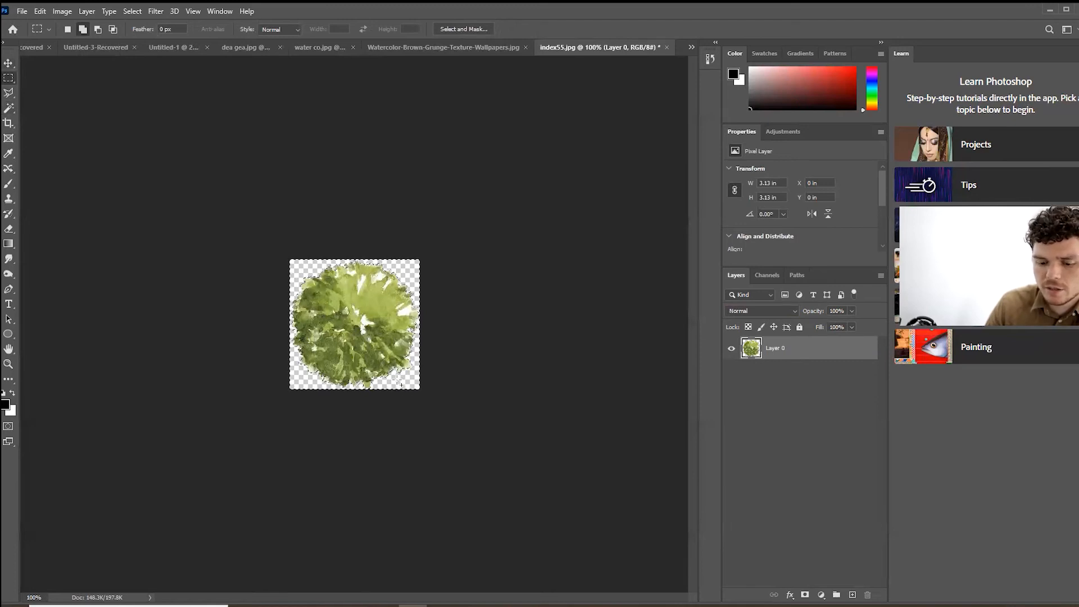
key("w")
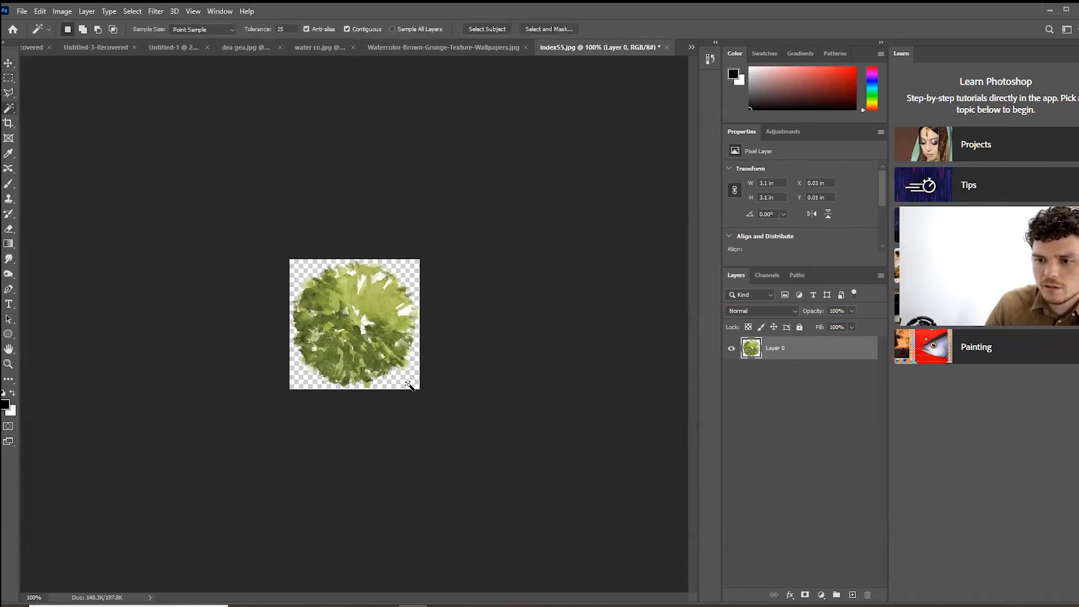
scroll(390, 313, "up", 8)
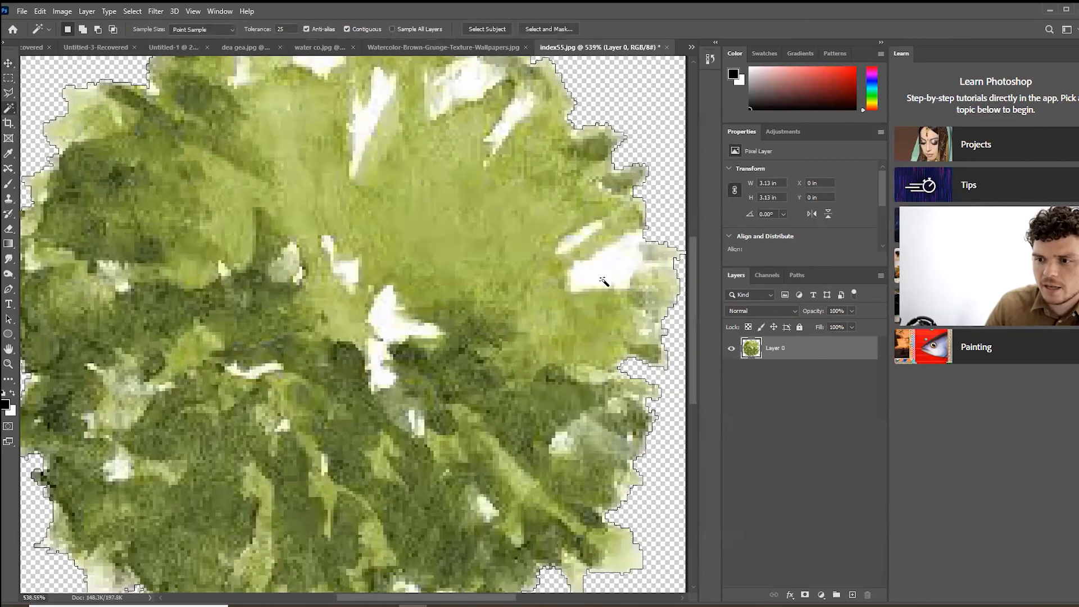
left_click(404, 314)
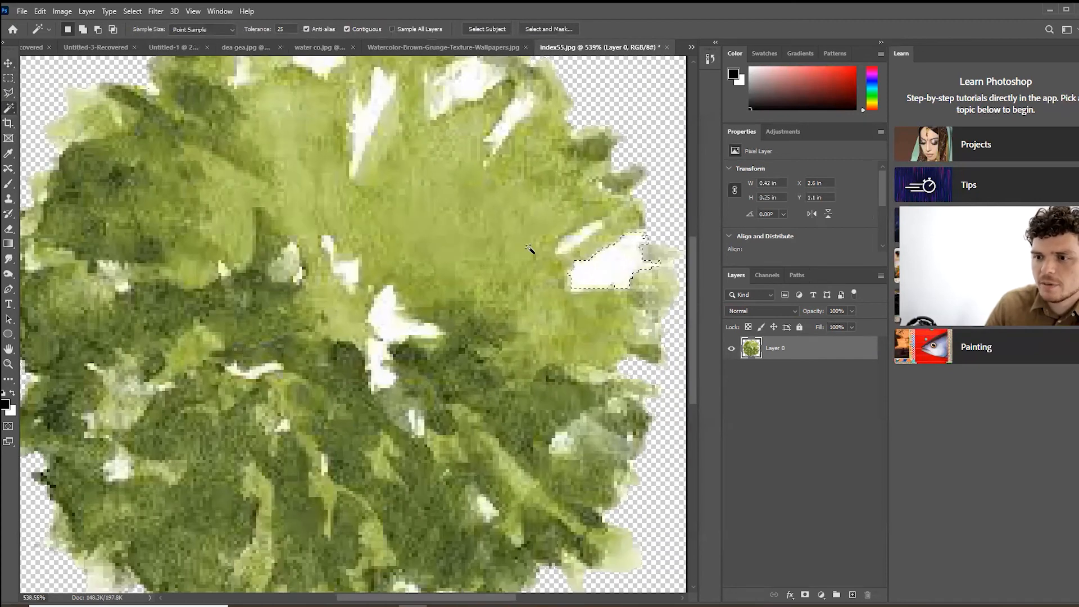
left_click(133, 12)
left_click(172, 193)
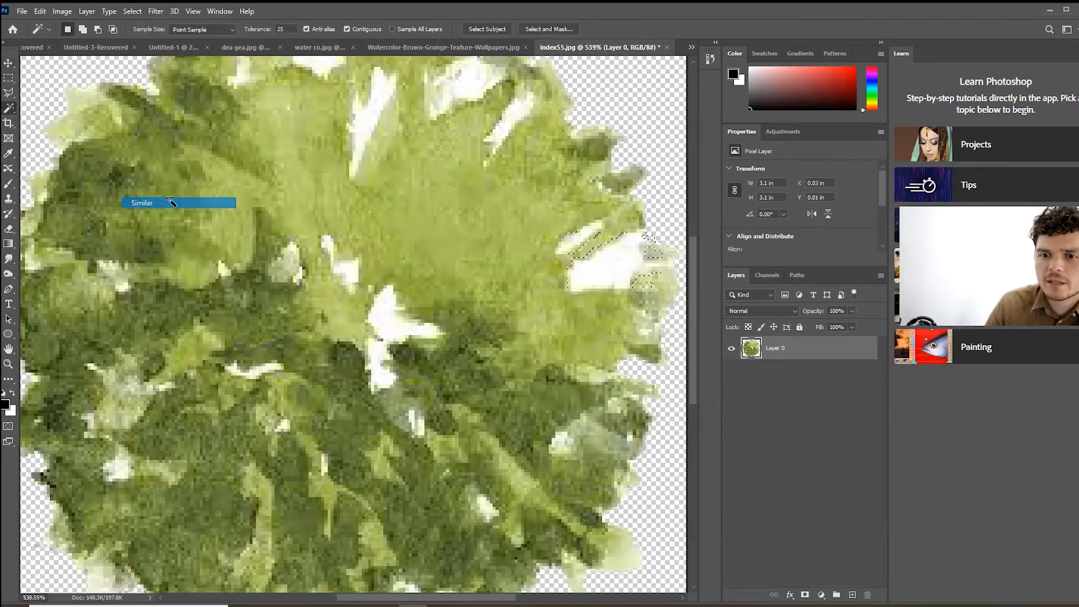
scroll(288, 278, "down", 4)
key("Delete")
left_click(9, 78)
right_click(345, 254)
left_click(365, 263)
- Copy the whole cut-out tree into the Untitled-1 floor plan document and place it above the floor plan
scroll(345, 305, "down", 2)
key("ctrl+a")
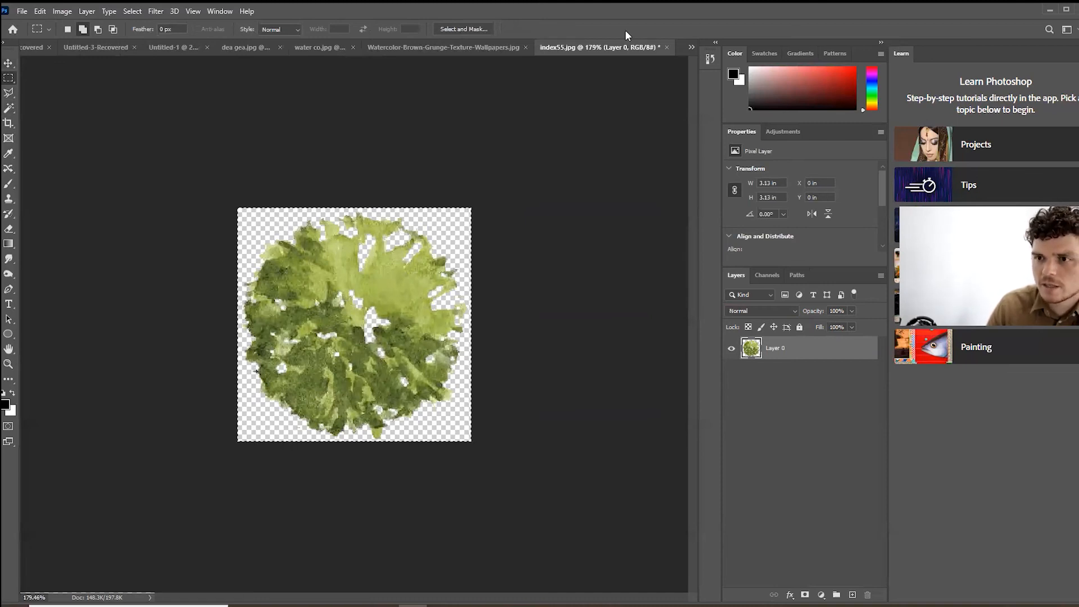
left_click(444, 47)
left_click(370, 48)
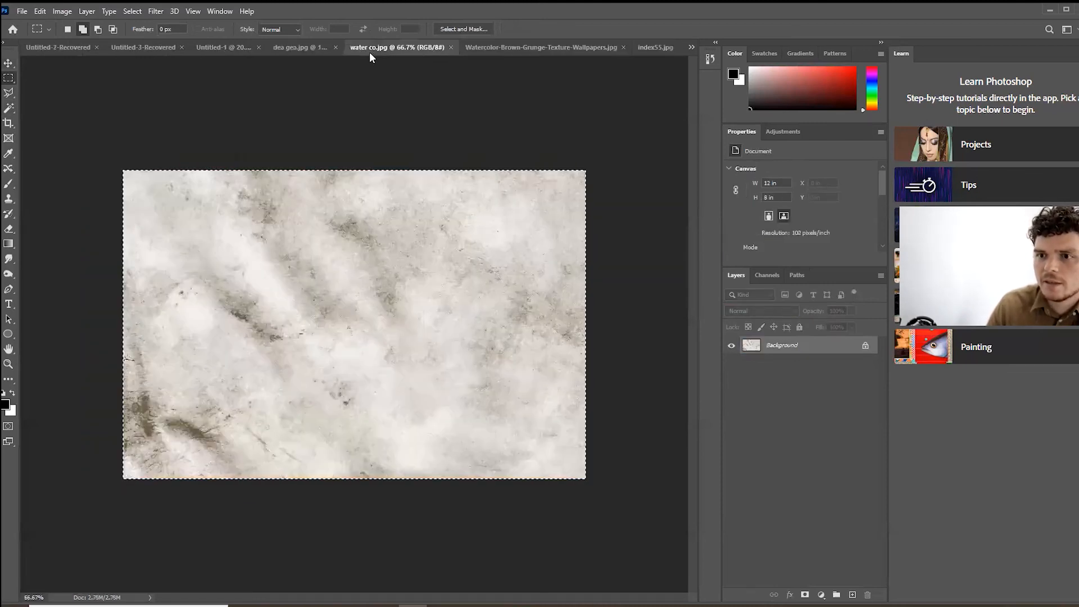
left_click(295, 47)
left_click(214, 46)
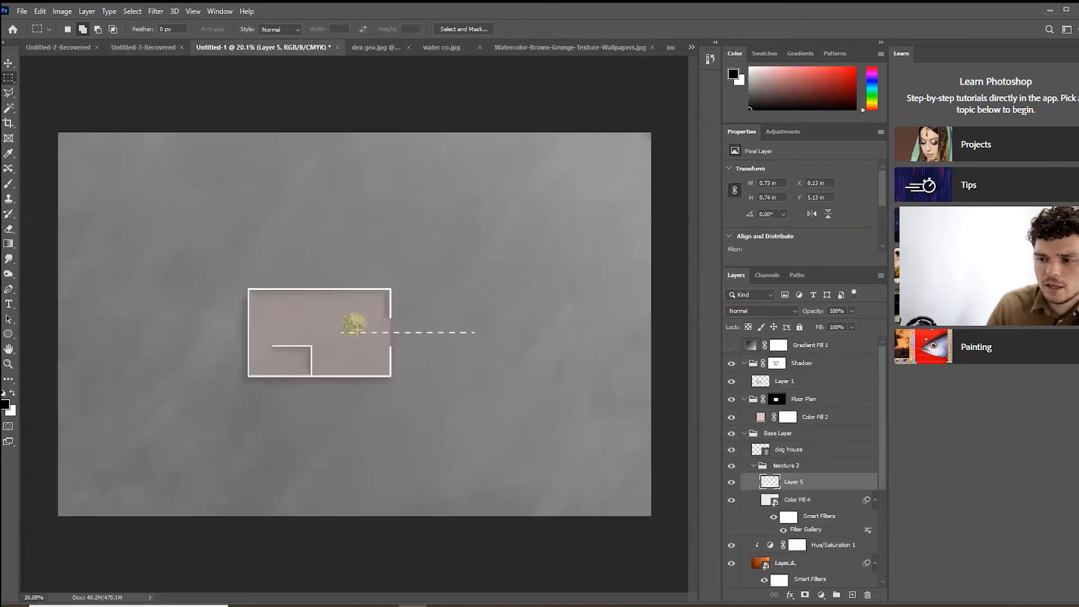
left_click_drag(349, 326, 426, 341)
key("ctrl+t")
left_click_drag(381, 288, 266, 236)
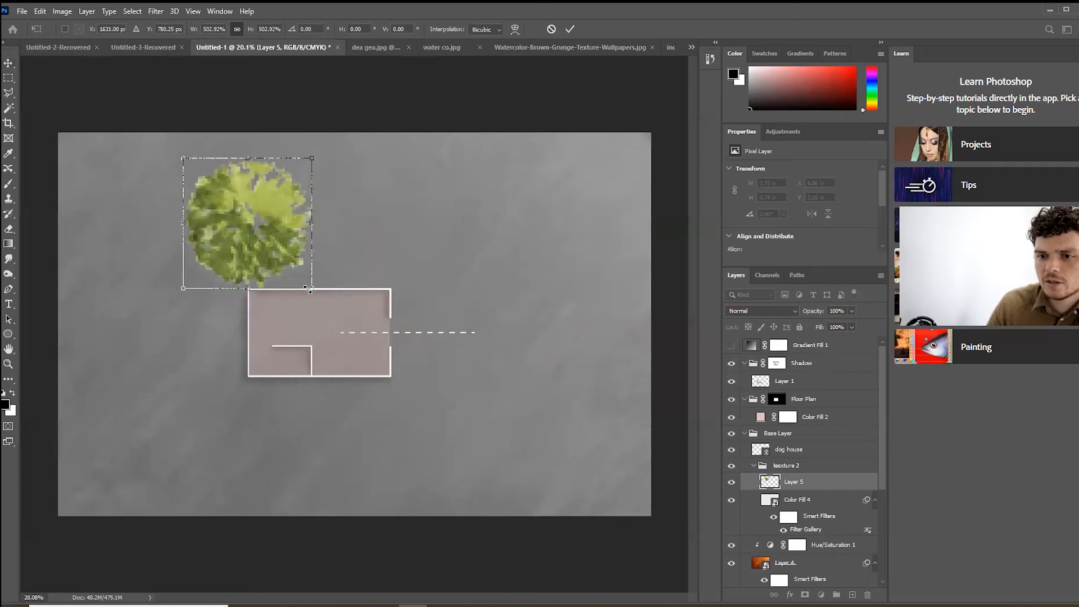
left_click(551, 28)
- Convert the tree layer to a smart object and enlarge it to about 1.79 × 1.81 in above the floor plan
right_click(821, 479)
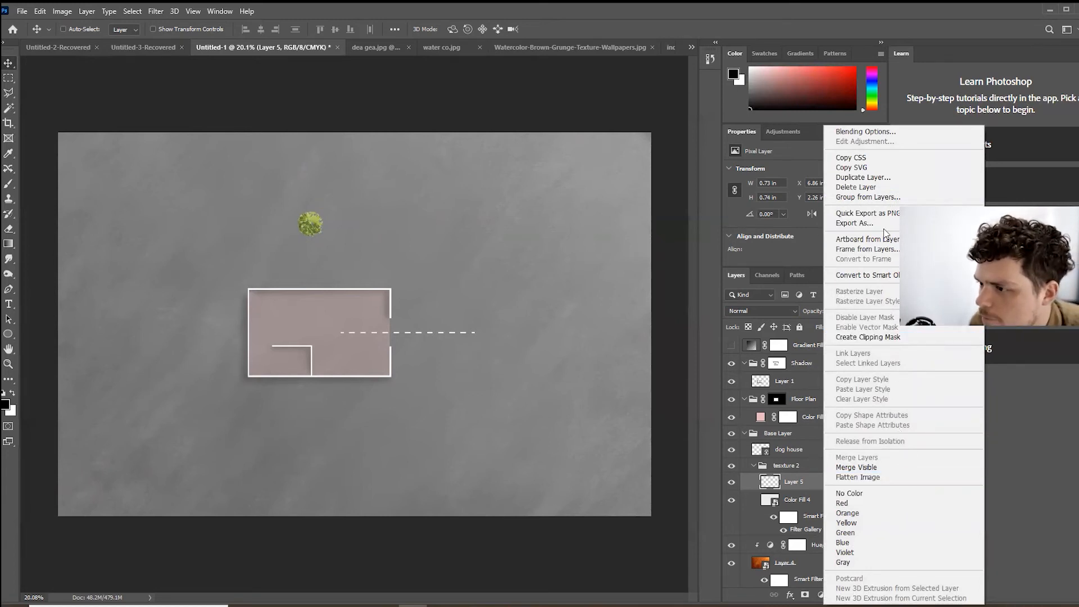
left_click(867, 275)
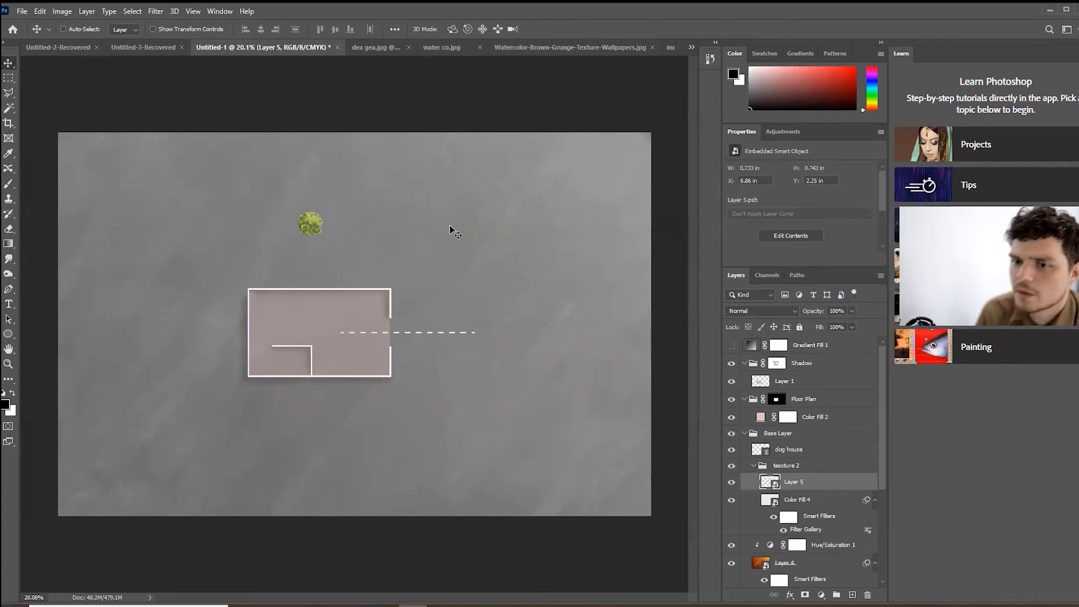
left_click_drag(310, 230, 297, 238)
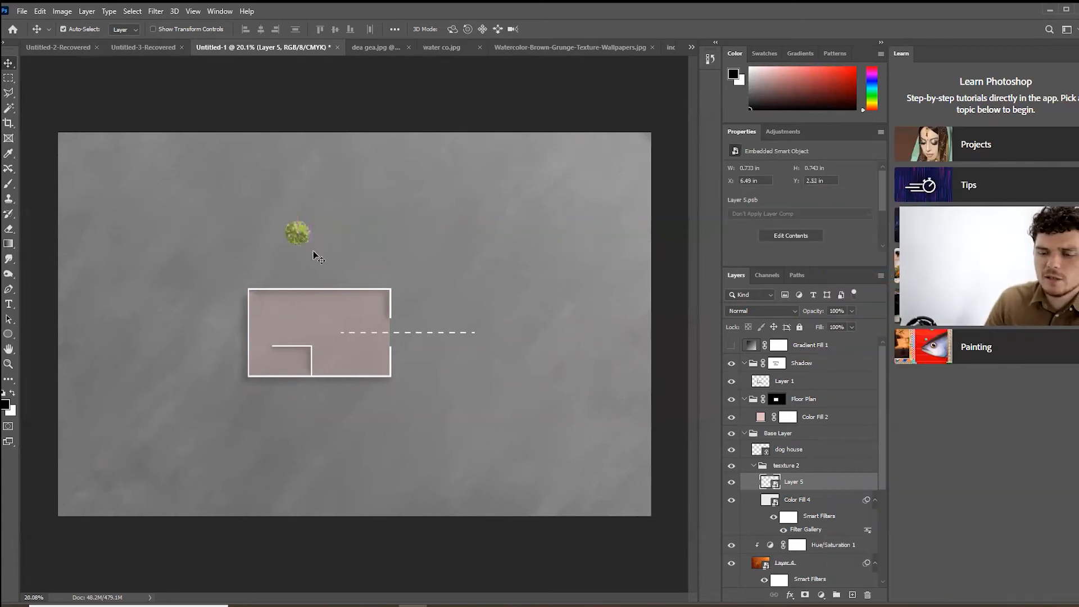
key("ctrl+t")
left_click_drag(311, 248, 304, 268)
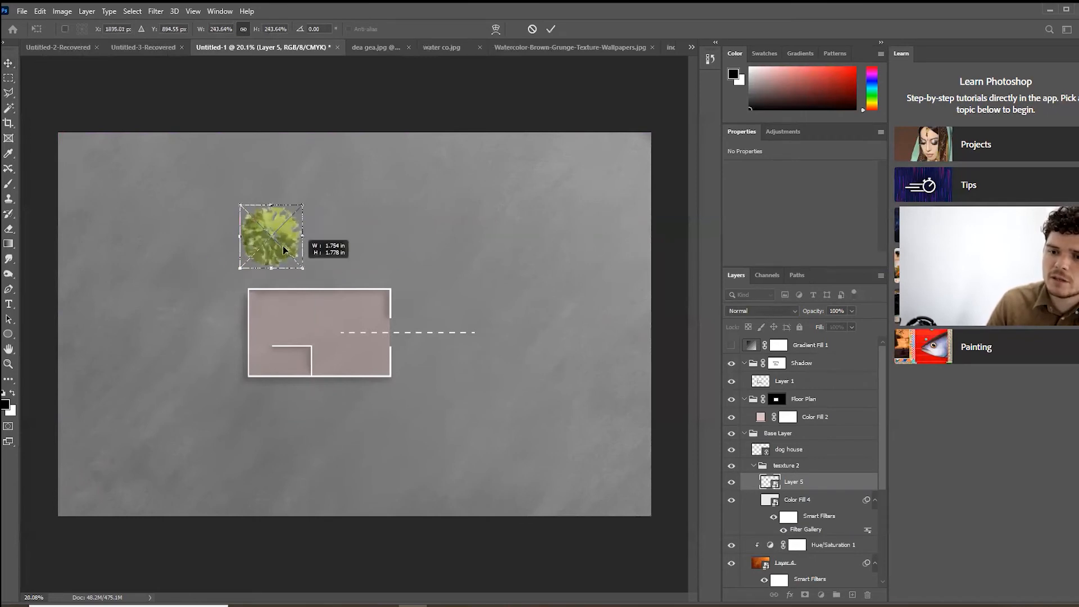
left_click(551, 29)
- Add a Hue/Saturation adjustment layer, place it above the texture 2 group and clip it to that group
key("ctrl+minus")
key("ctrl+minus")
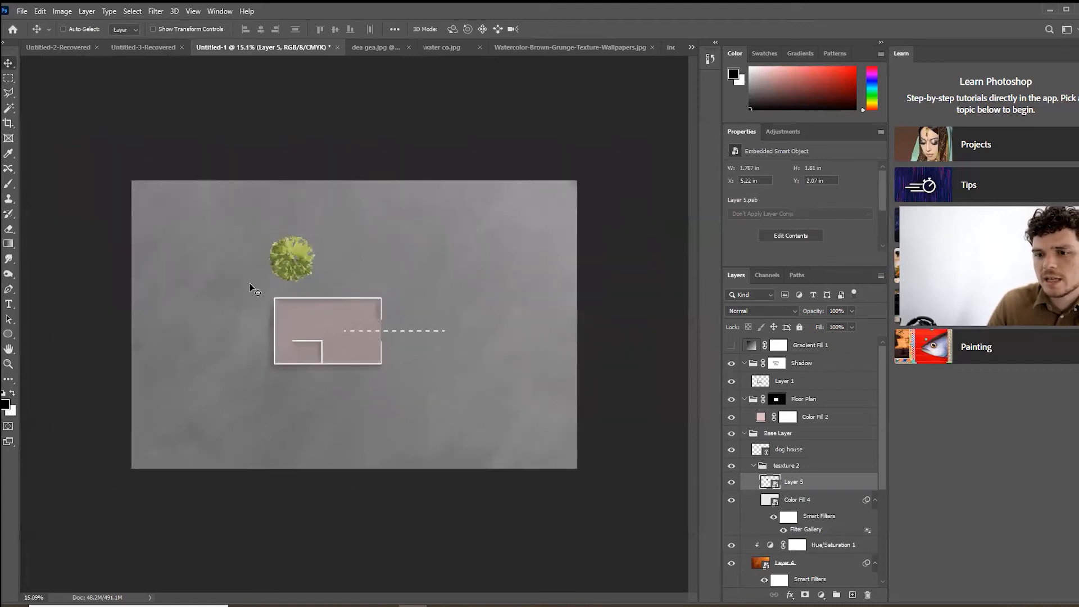
key("ctrl+plus")
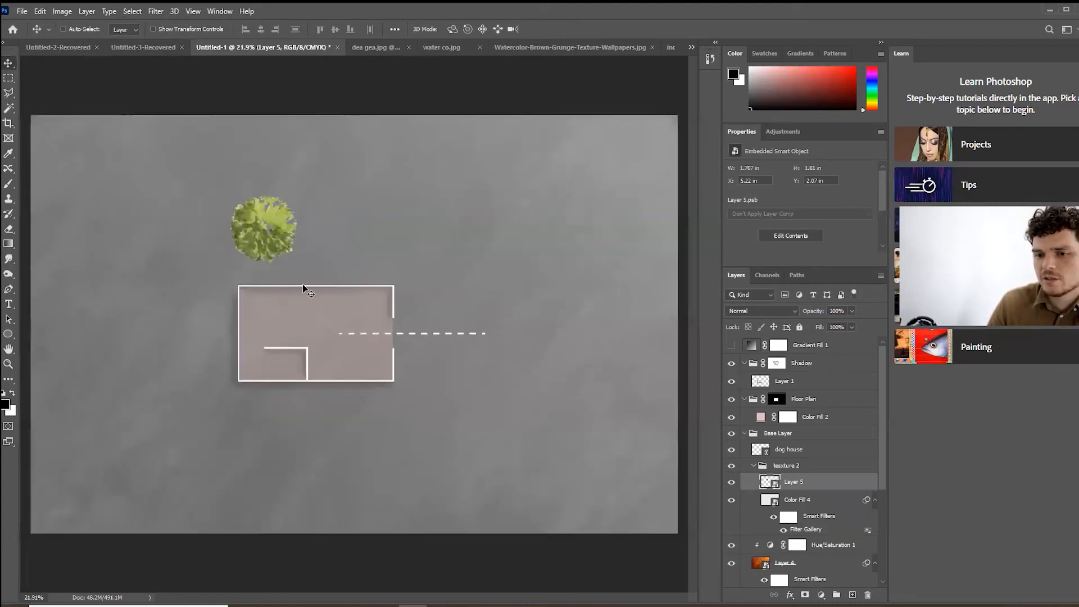
scroll(181, 198, "up", 3)
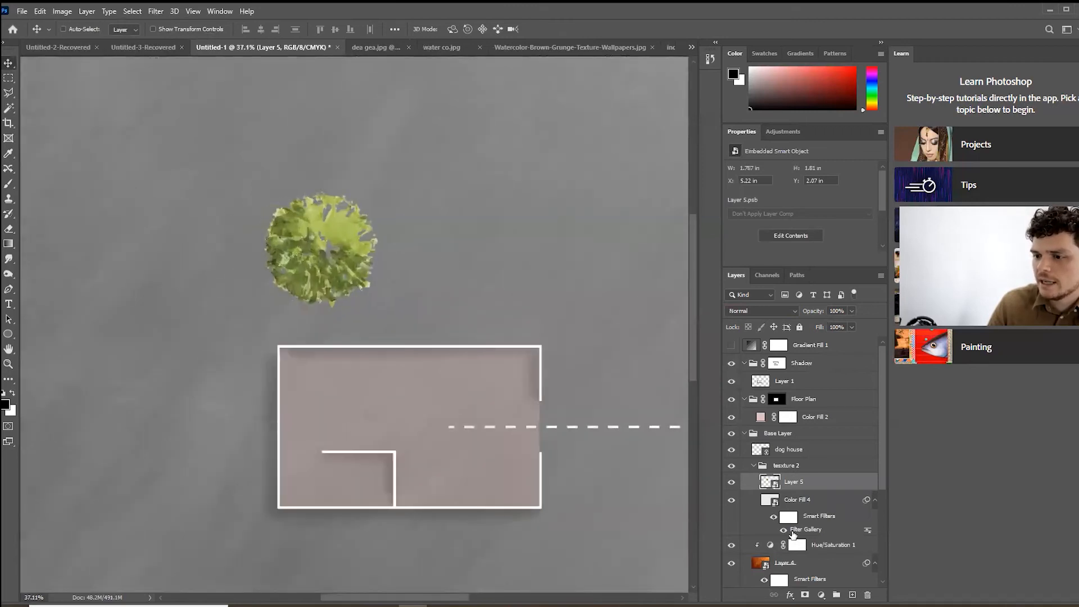
left_click(810, 468)
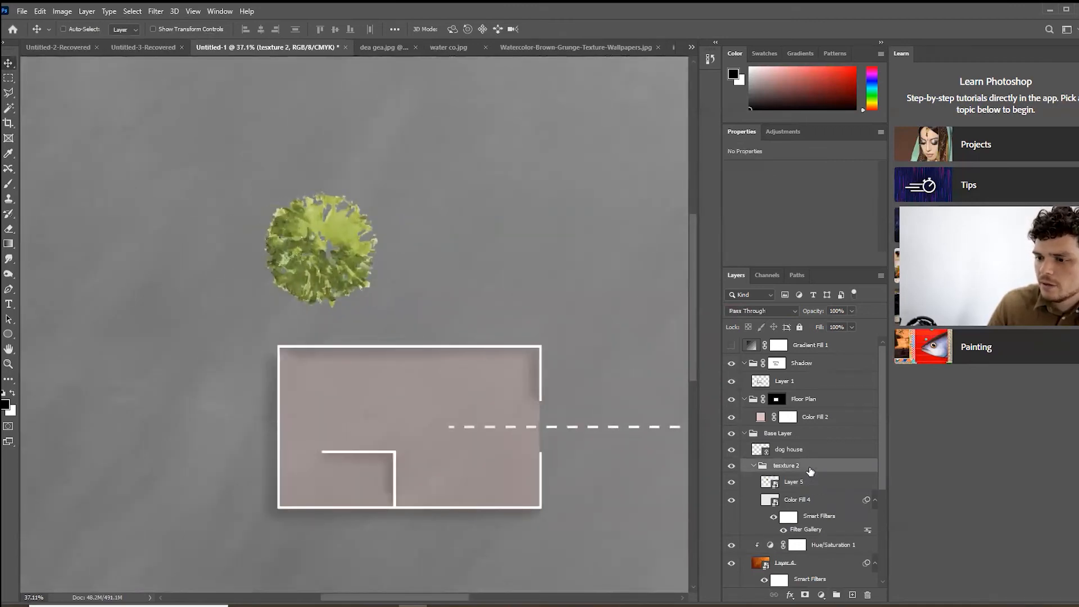
left_click(820, 594)
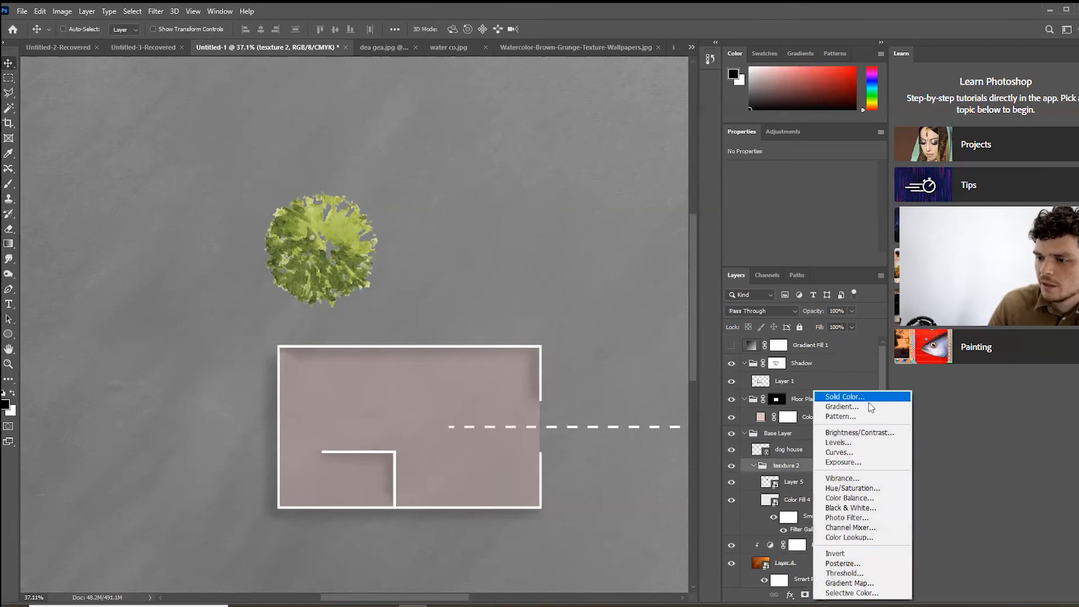
left_click(879, 489)
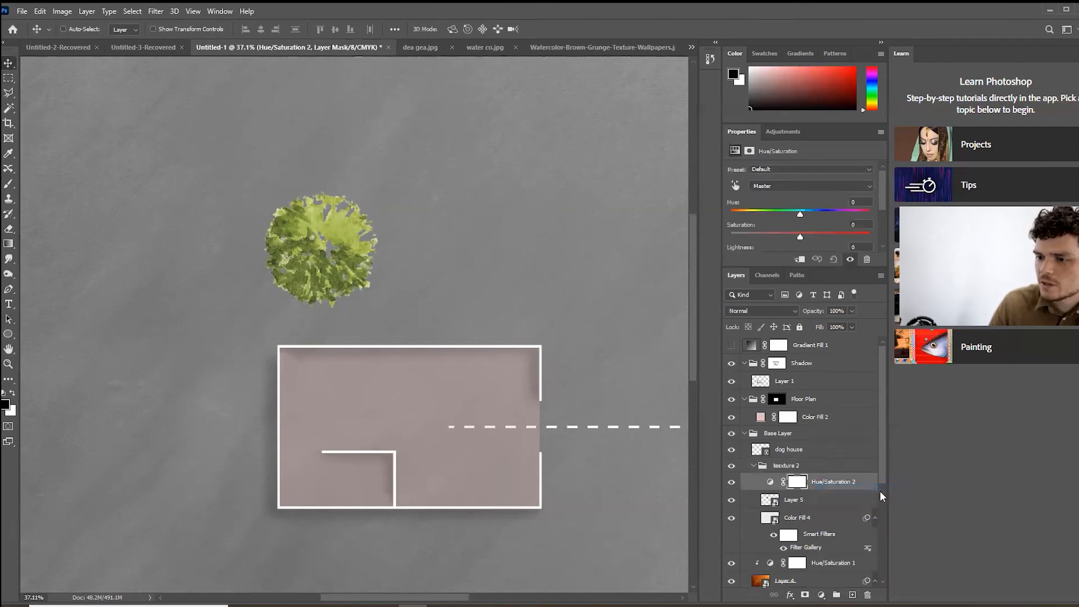
left_click_drag(824, 487, 782, 464)
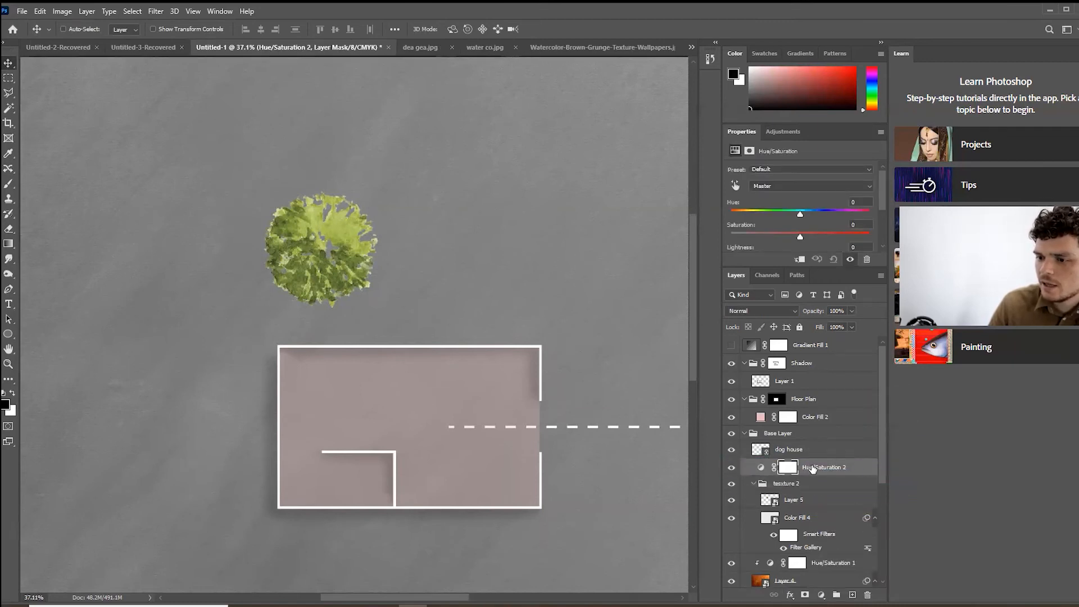
key("ctrl+0")
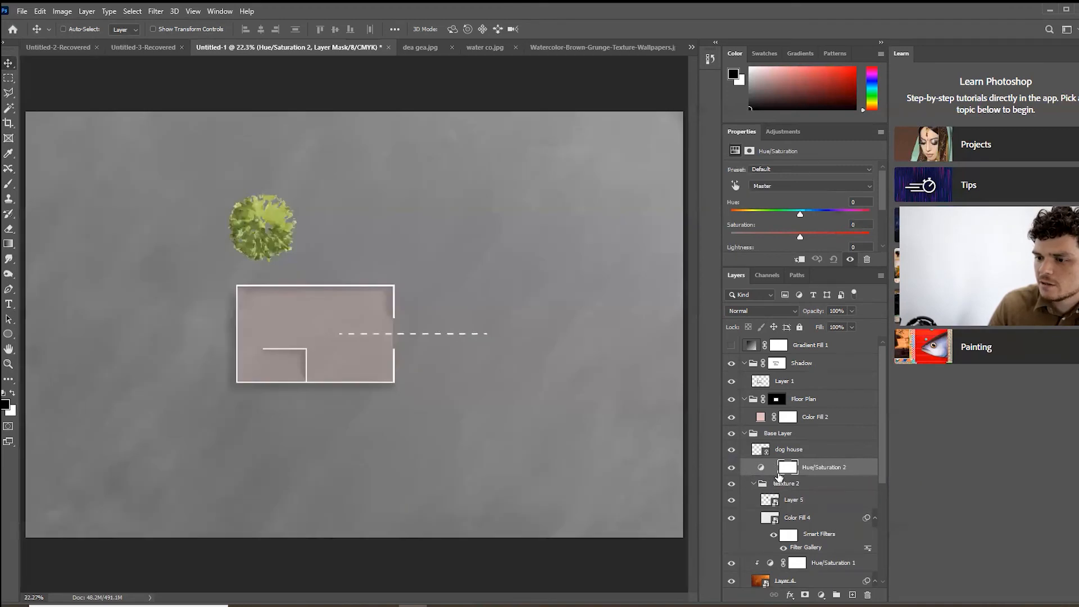
left_click(814, 474)
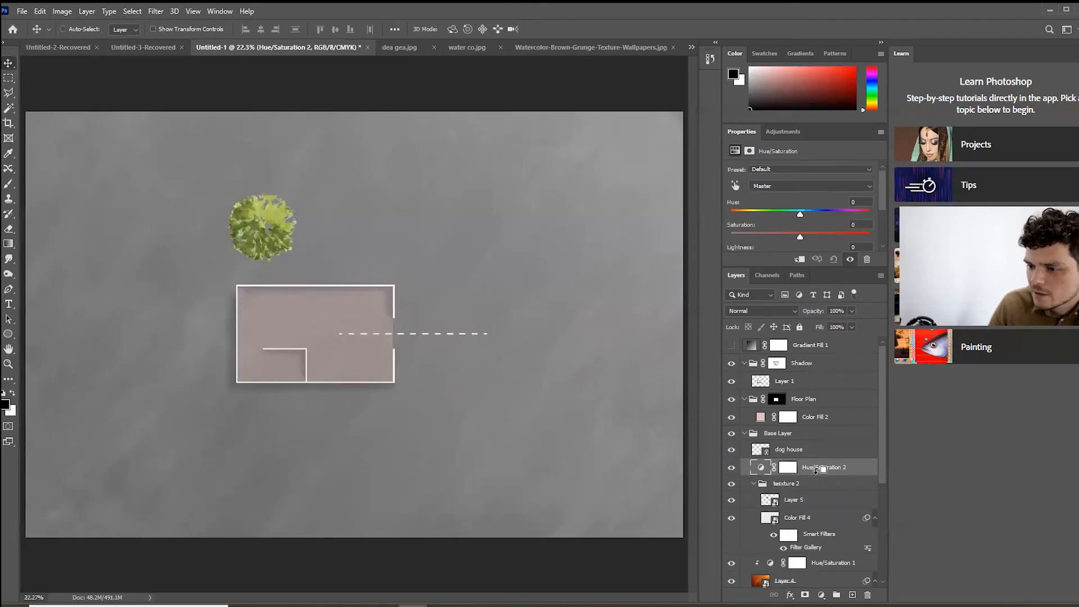
left_click(815, 474, "alt")
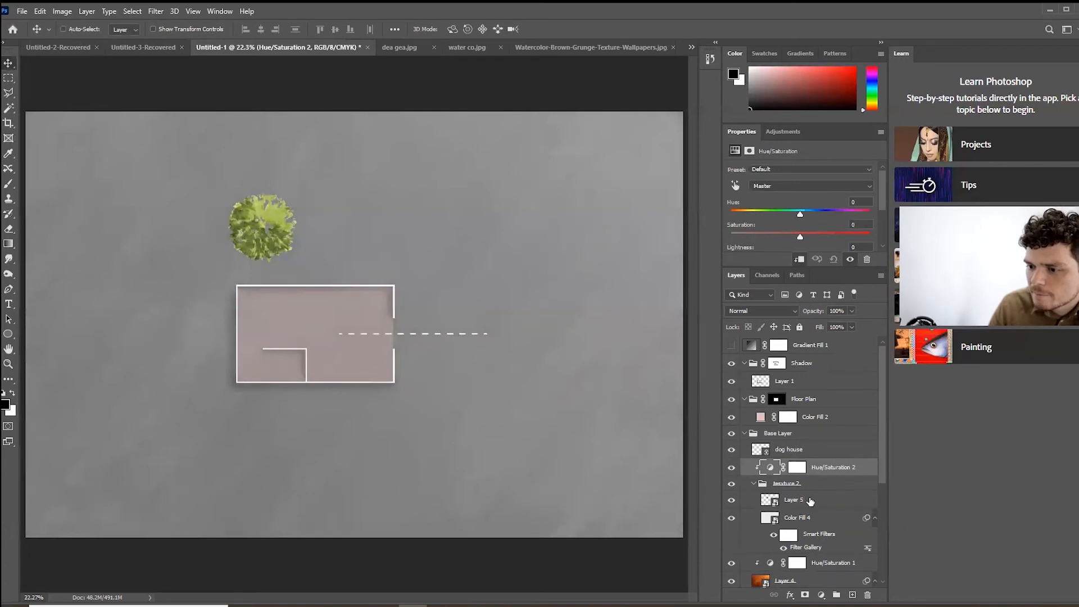
- Create a new layer group named Trees above the texture 2 group
left_click(809, 500)
left_click(818, 487)
left_click(832, 597)
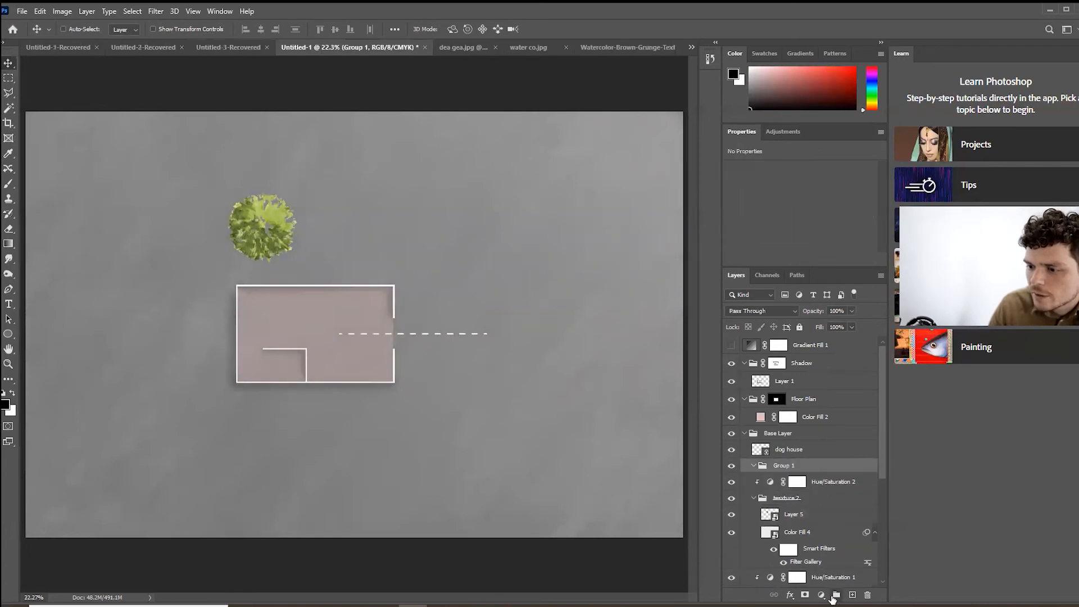
type("Trees")
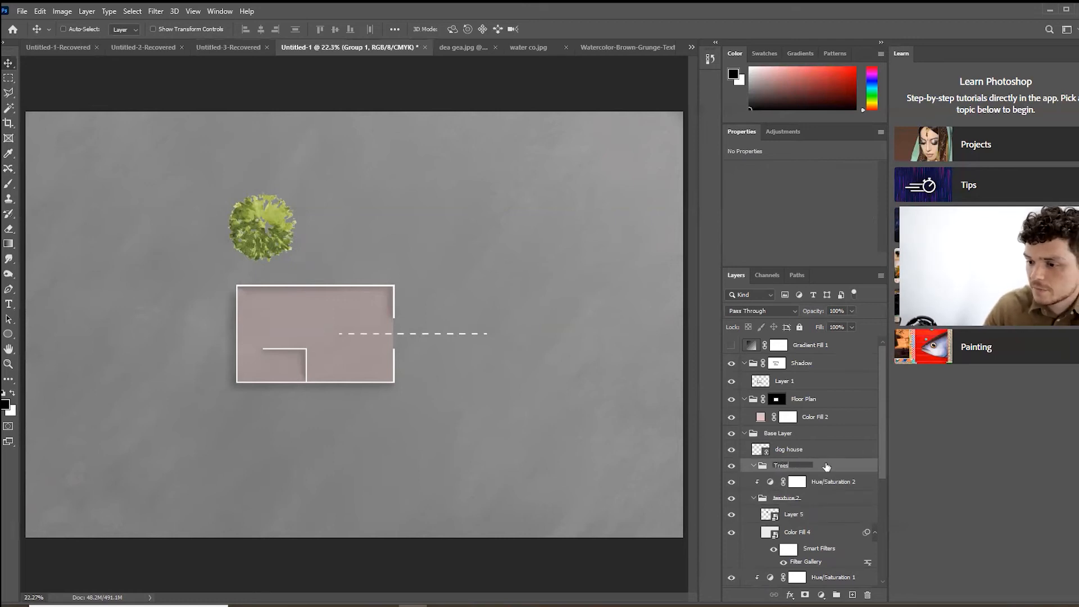
key("Return")
- Clip the new Hue/Saturation adjustment to the Trees group and put the tree layer inside that group
left_click_drag(835, 481, 835, 463)
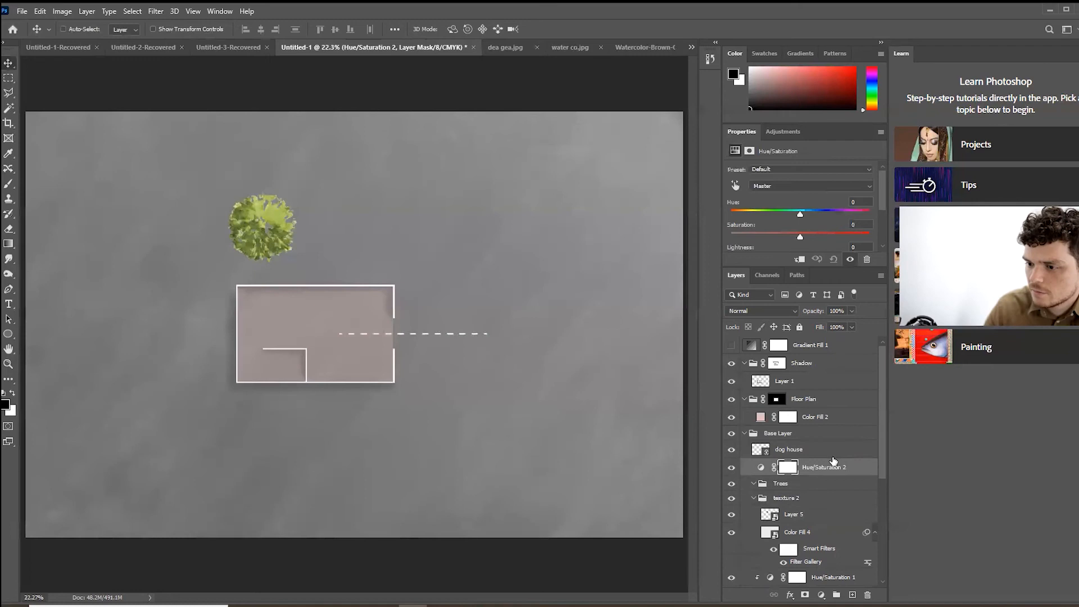
left_click(765, 470, "alt")
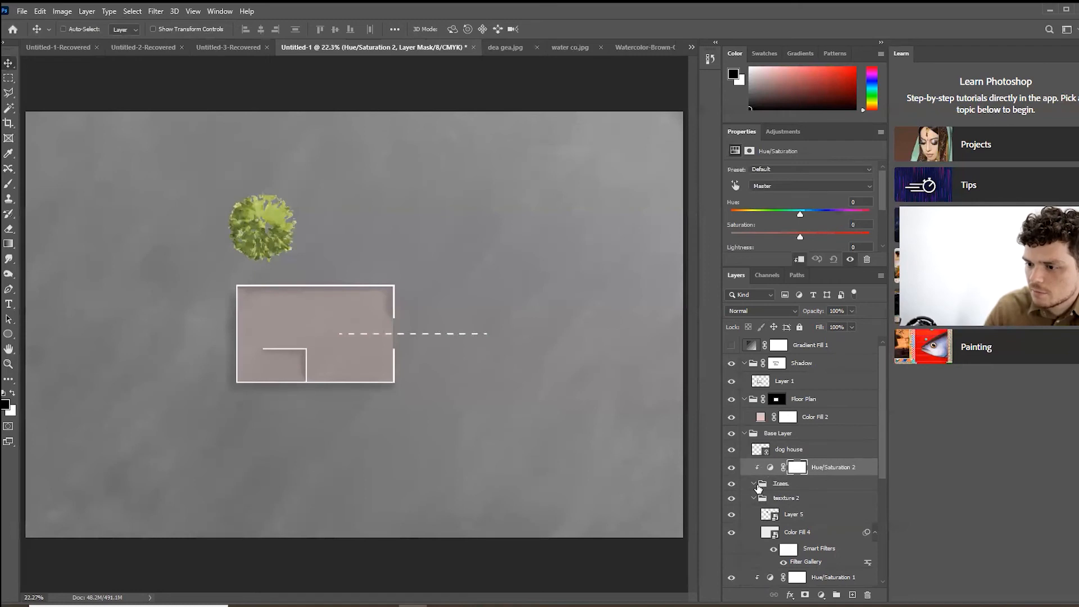
left_click(809, 518)
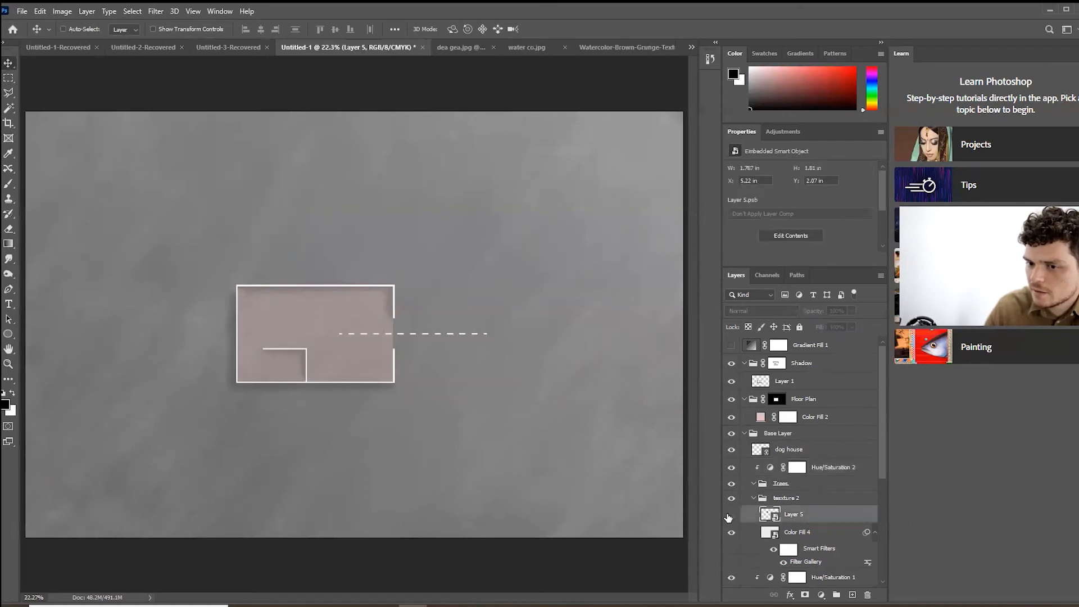
left_click_drag(822, 515, 822, 492)
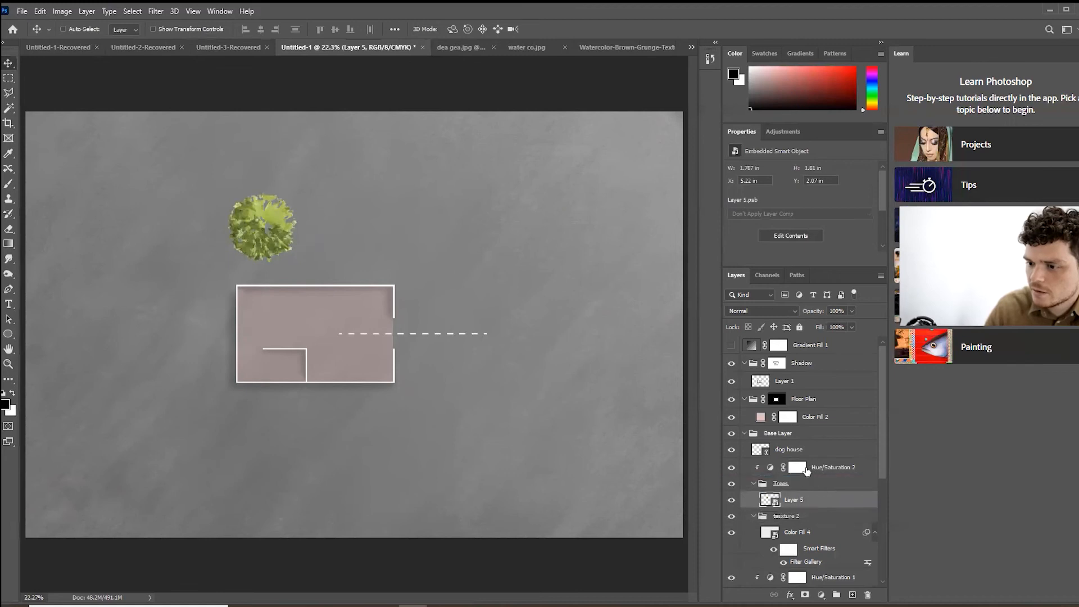
- Set the saturation to -100 and the lightness to +17 in the Trees group's Hue/Saturation adjustment
left_click(832, 468)
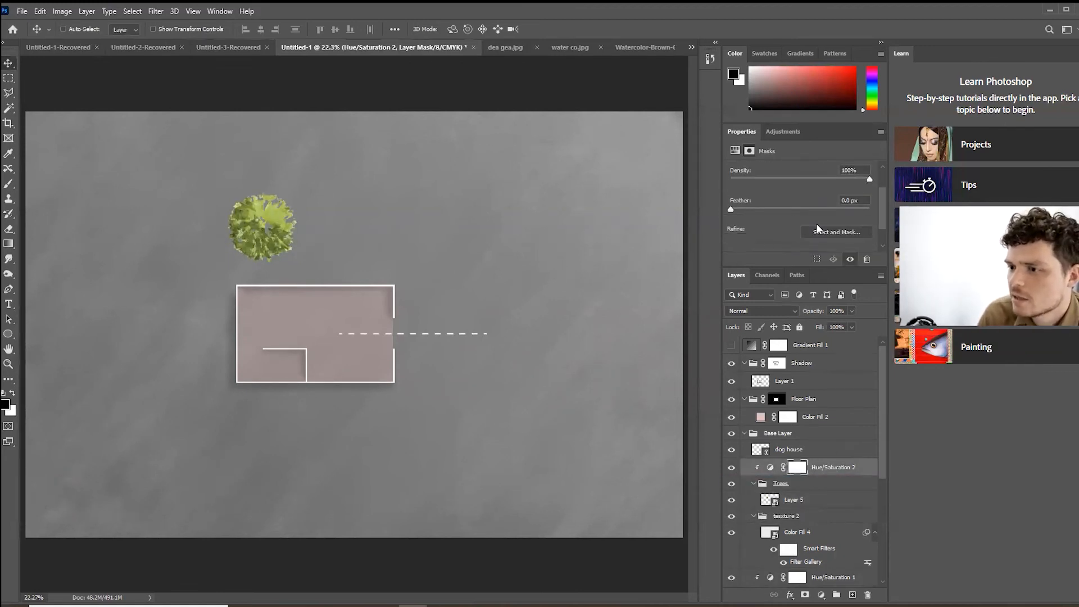
left_click(792, 133)
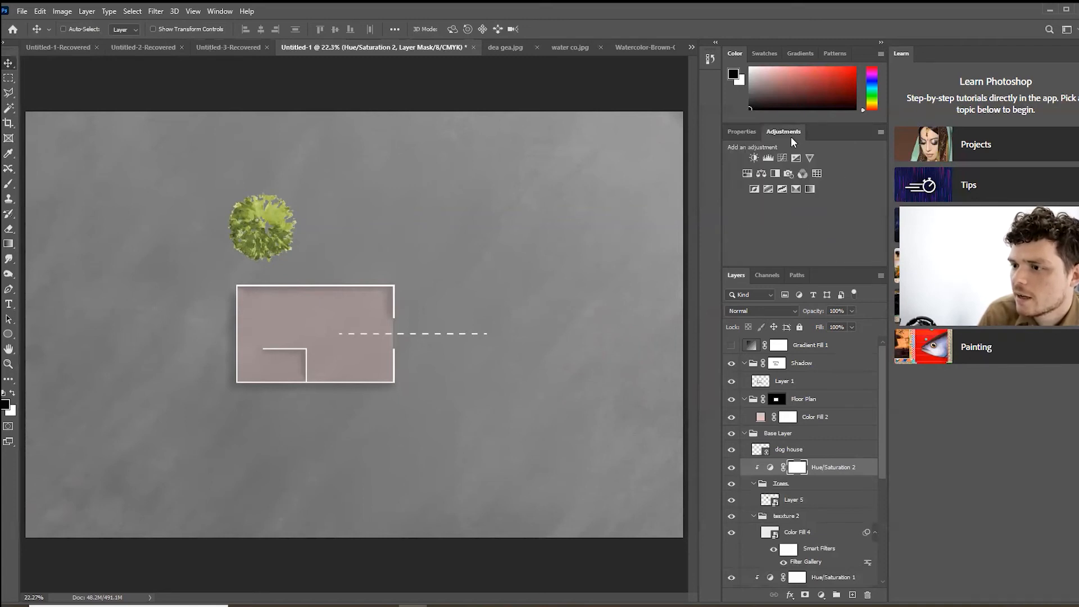
left_click(769, 467)
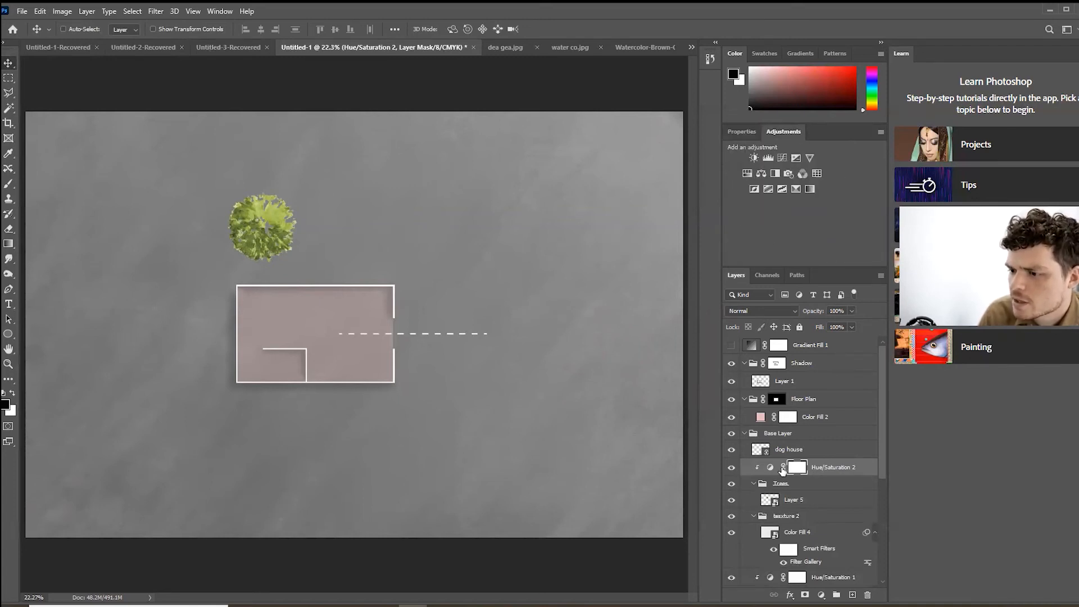
left_click(830, 469)
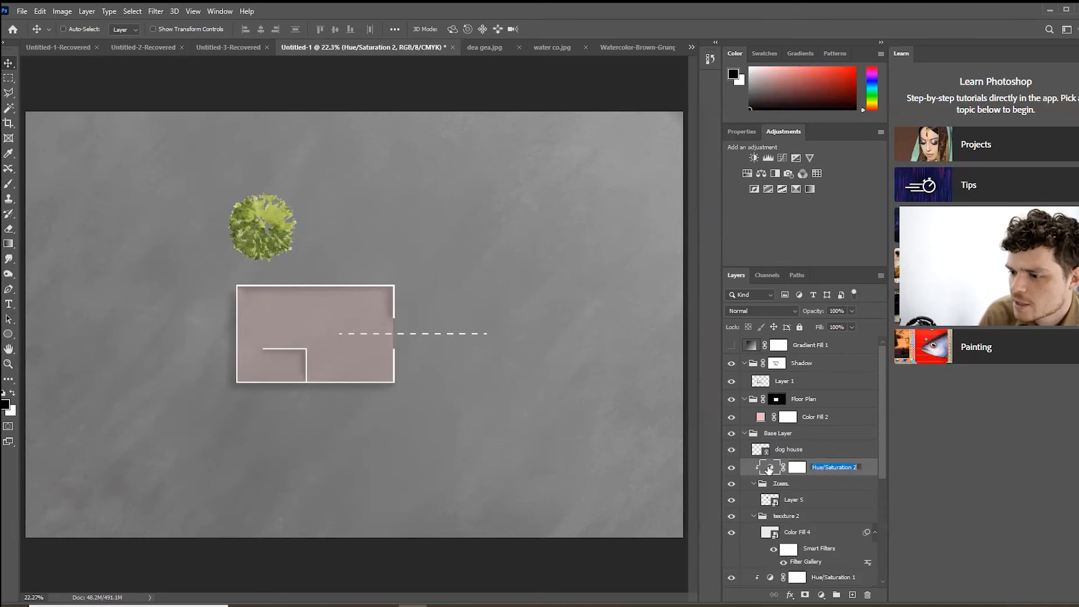
left_click(770, 468)
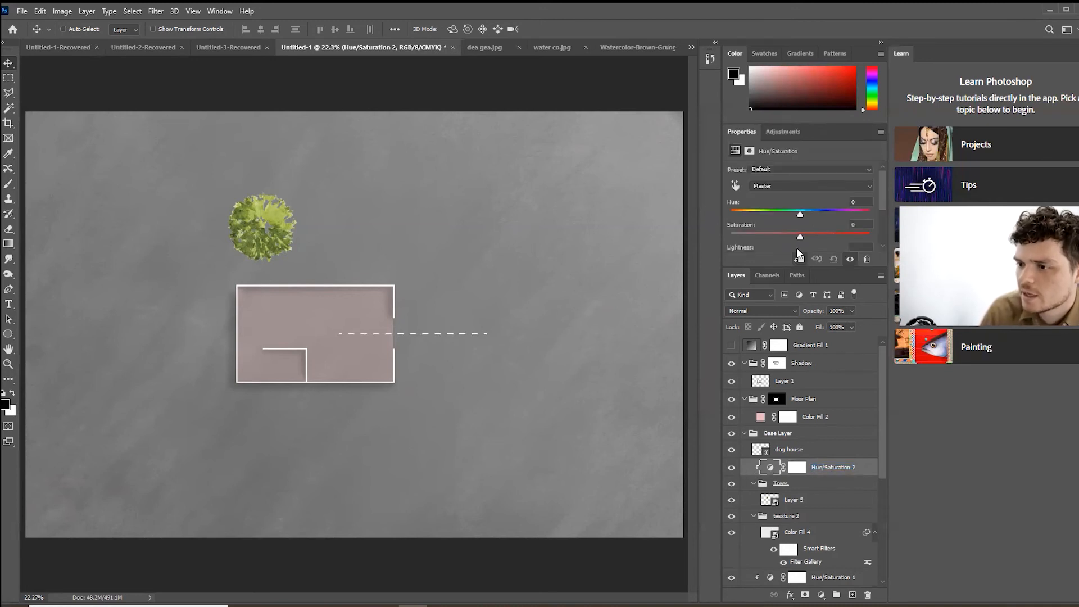
left_click_drag(774, 266, 774, 323)
left_click_drag(800, 236, 690, 242)
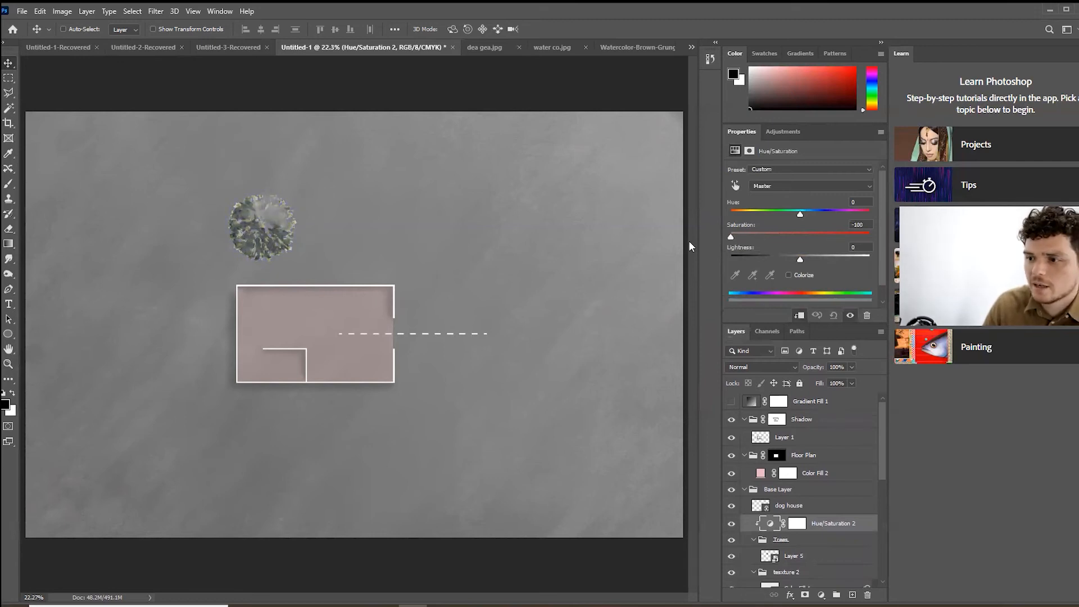
mouse_move(799, 259)
left_mouse_down()
mouse_move(825, 259)
mouse_move(807, 259)
left_mouse_up()
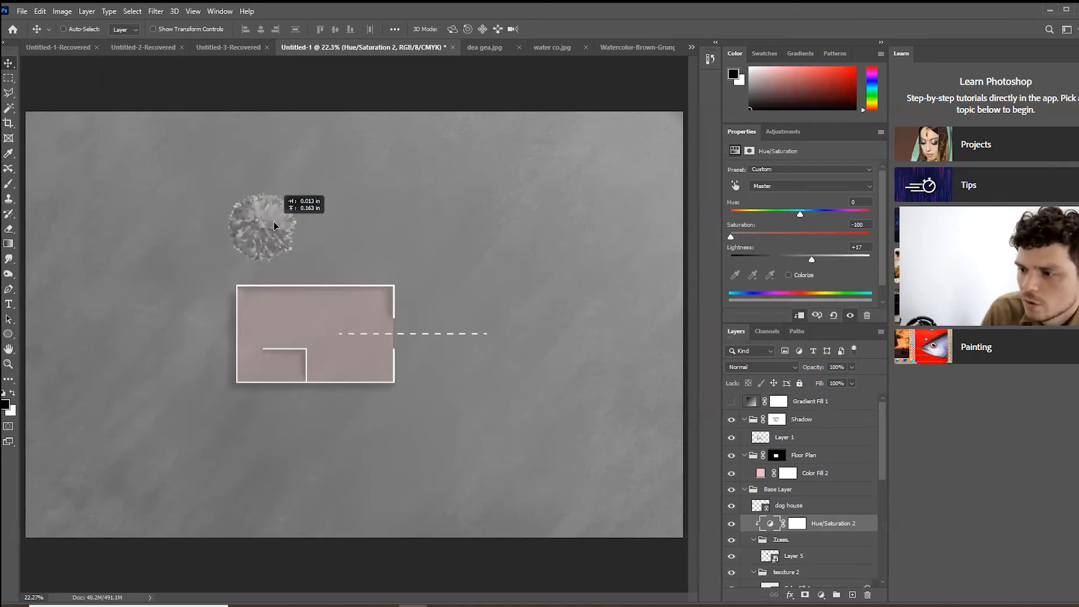
- Move the tree layer slightly down and to the left, closer to the floor plan
left_click(828, 556)
left_click_drag(265, 221, 260, 232)
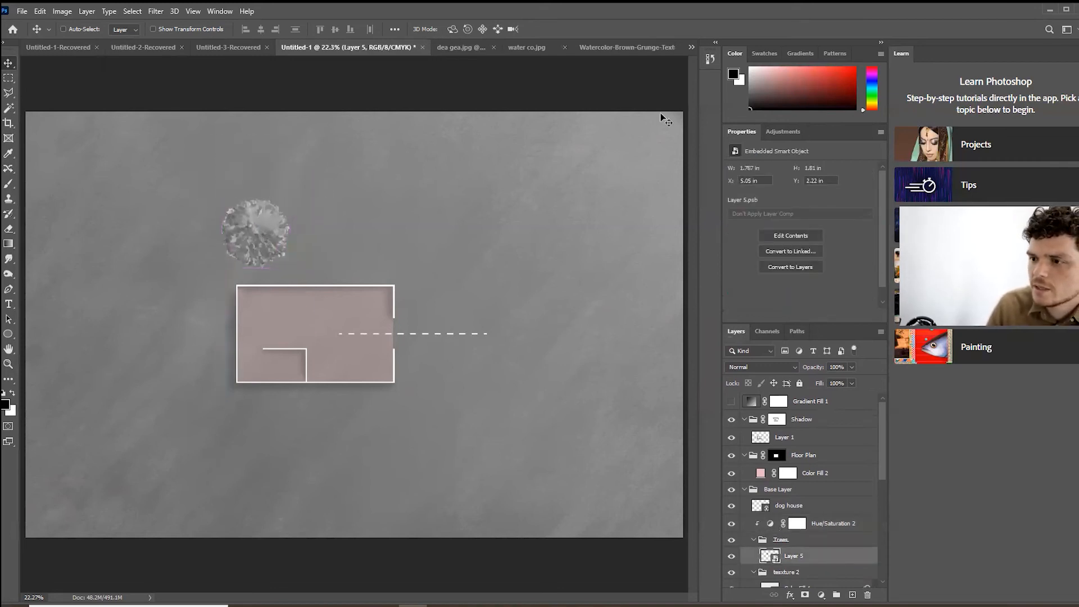
- Try blend modes on the tree layer, including Color Burn, Linear Dodge (Add) and Linear Light
left_click(768, 365)
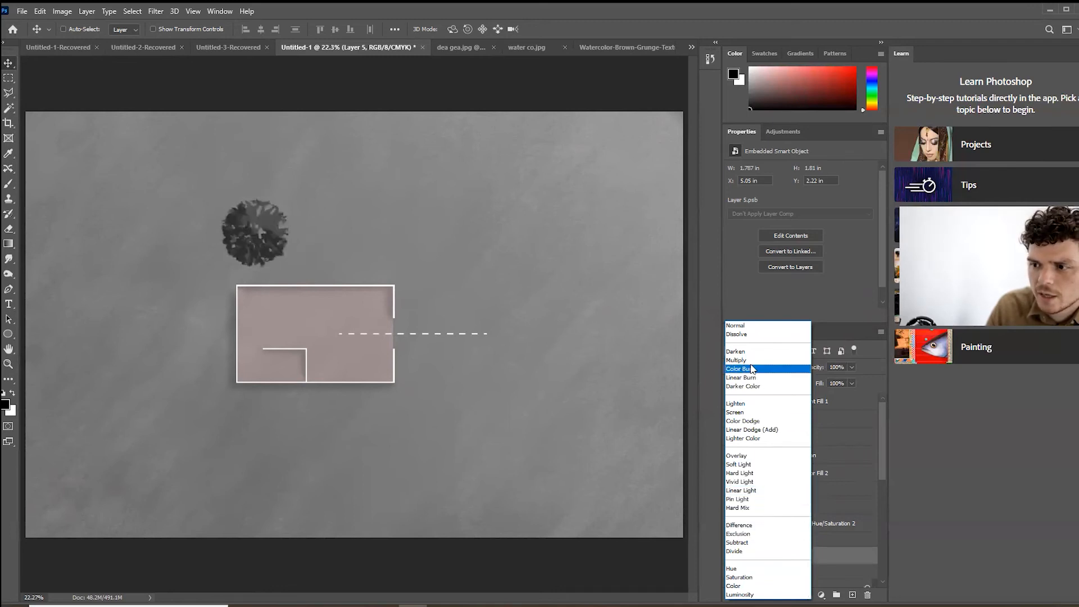
left_click(738, 326)
scroll(752, 366, "down", 4)
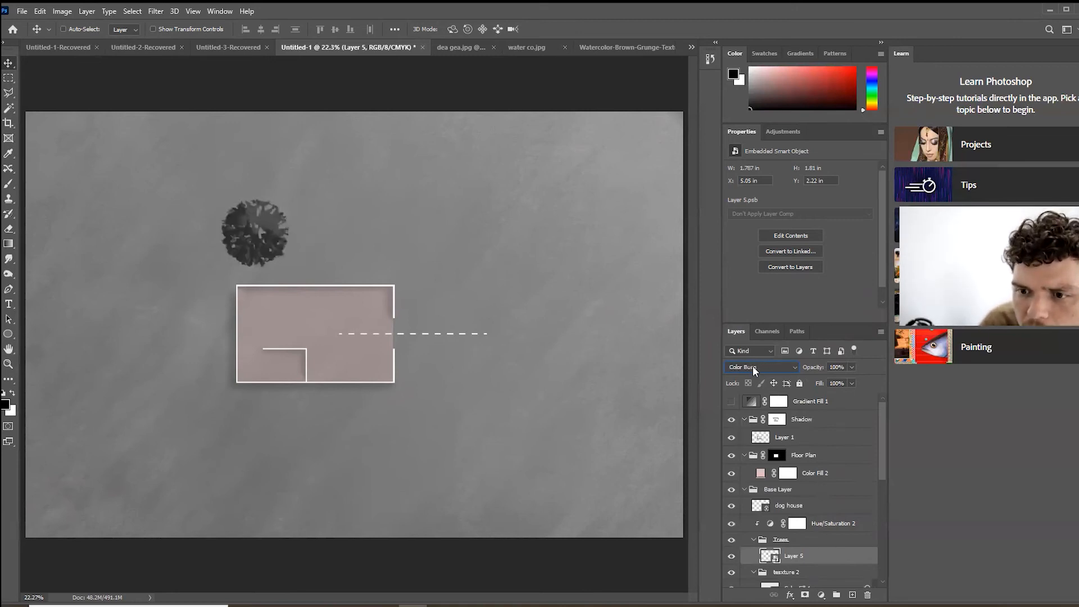
scroll(752, 365, "down", 3)
scroll(753, 366, "down", 4)
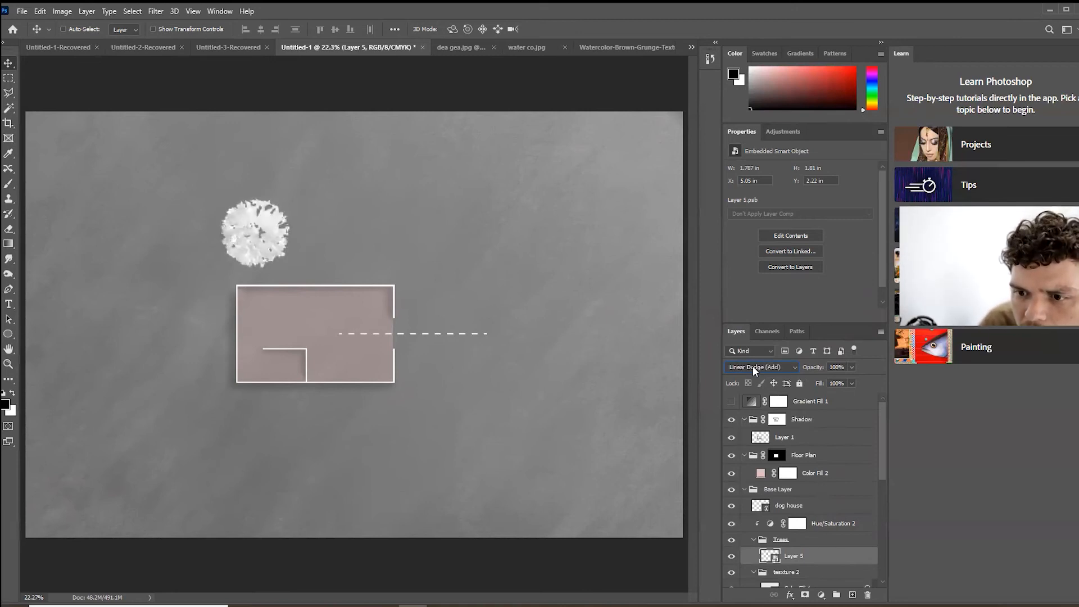
scroll(752, 366, "down", 4)
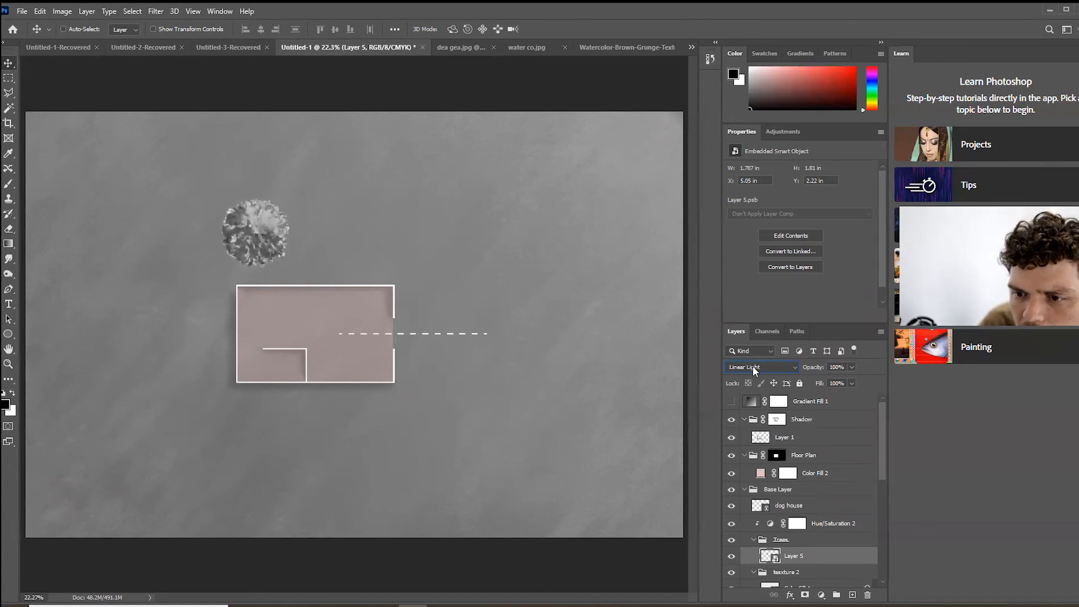
scroll(752, 366, "down", 1)
scroll(752, 365, "up", 1)
left_click(851, 367)
mouse_move(853, 380)
left_mouse_down()
mouse_move(831, 381)
mouse_move(856, 380)
left_mouse_up()
- Set the tree layer to Color Burn at 50% opacity and move the tree about 0.5 in to the left
left_click(764, 372)
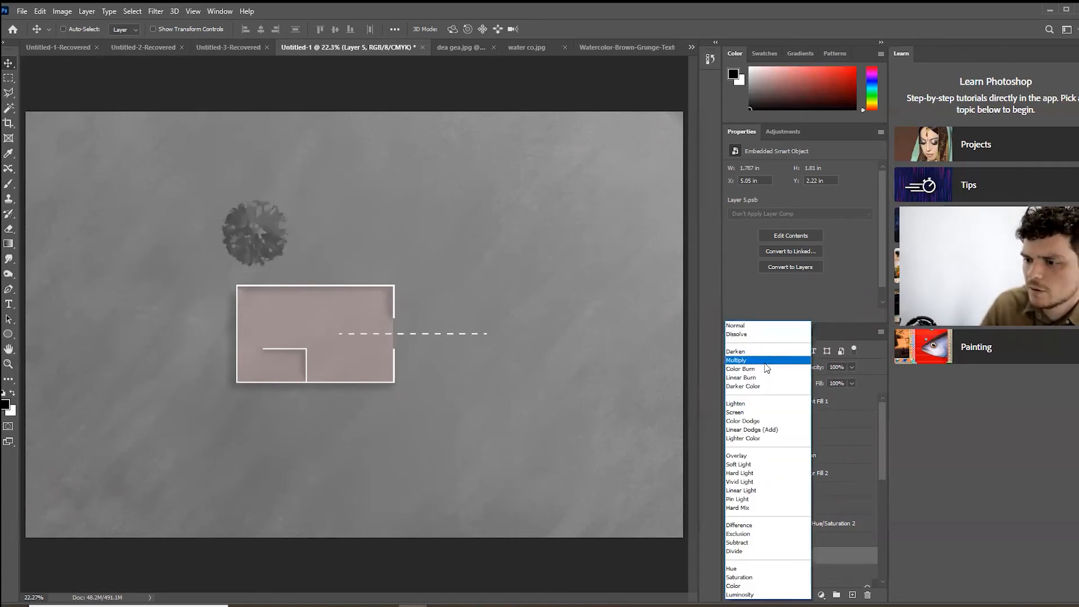
left_click(781, 370)
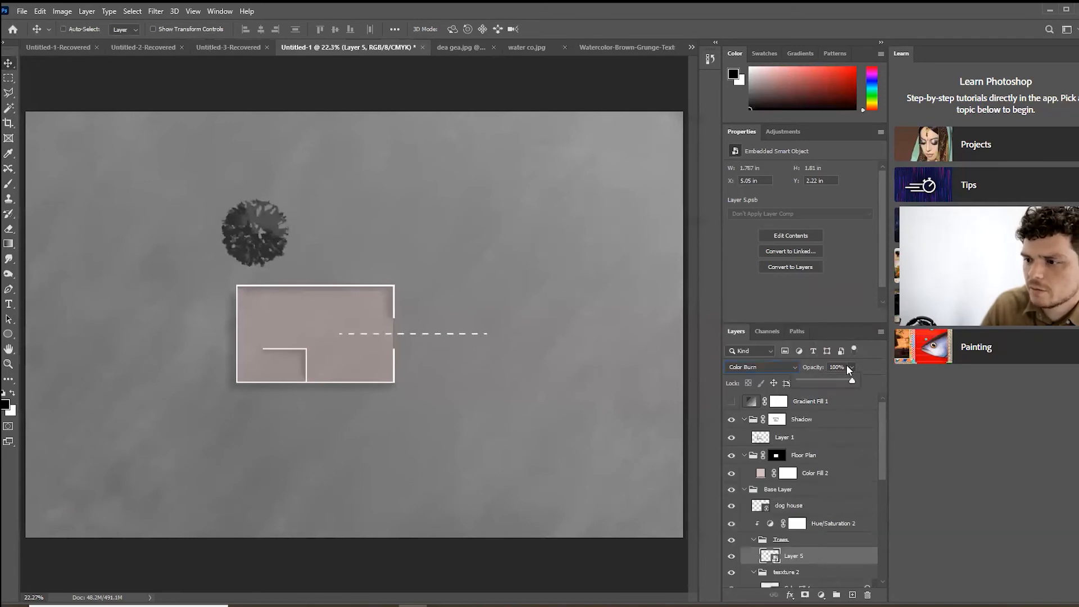
left_click_drag(830, 378, 824, 380)
mouse_move(260, 253)
left_mouse_down()
mouse_move(268, 250)
mouse_move(240, 253)
left_mouse_up()
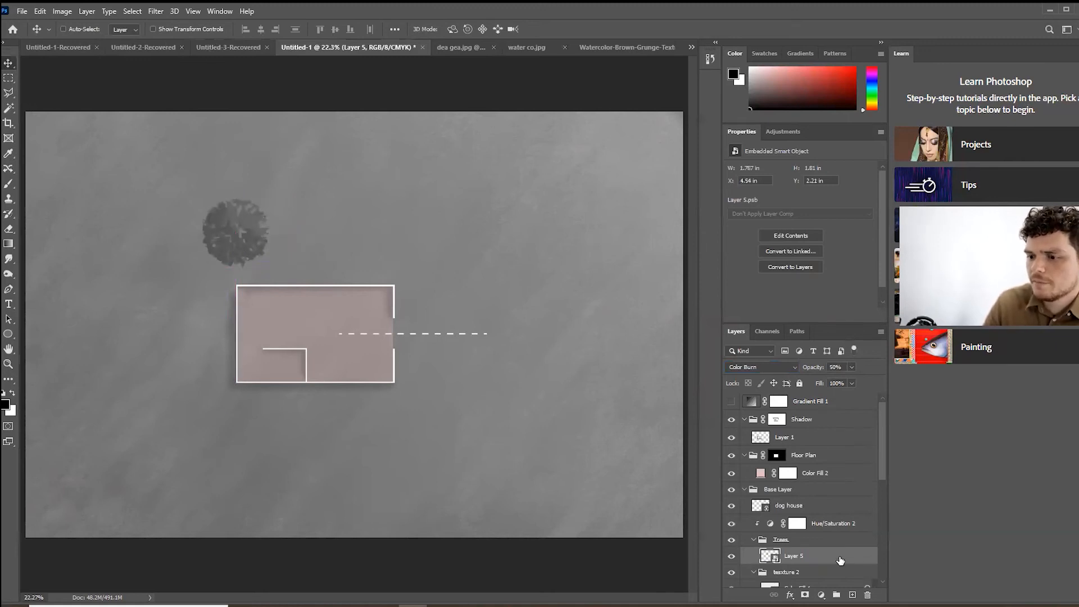
- Raise the lightness to +100 in the Hue/Saturation adjustment above the Trees group
left_click(833, 525)
left_click_drag(812, 257, 871, 259)
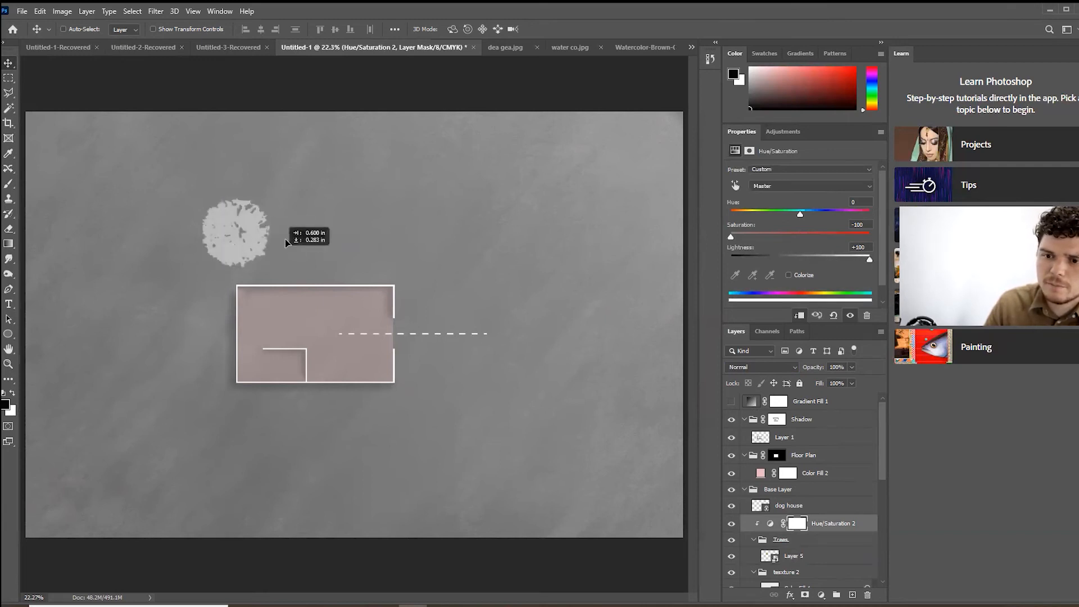
- Look through the other open documents, including the reference plan in Untitled-3-Recovered and the watercolor texture image
left_click(66, 49)
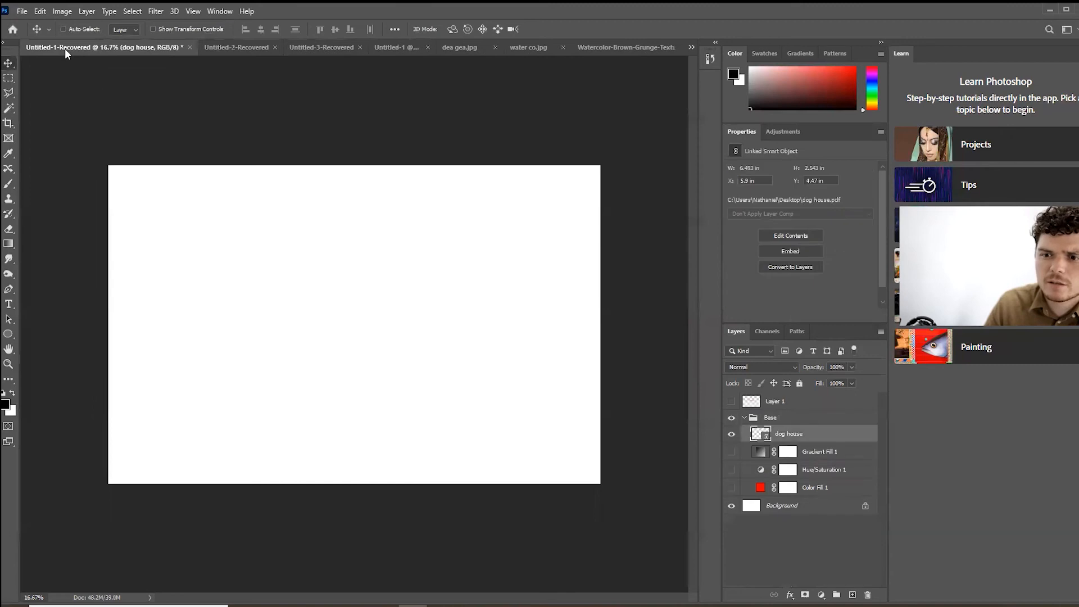
left_click(691, 47)
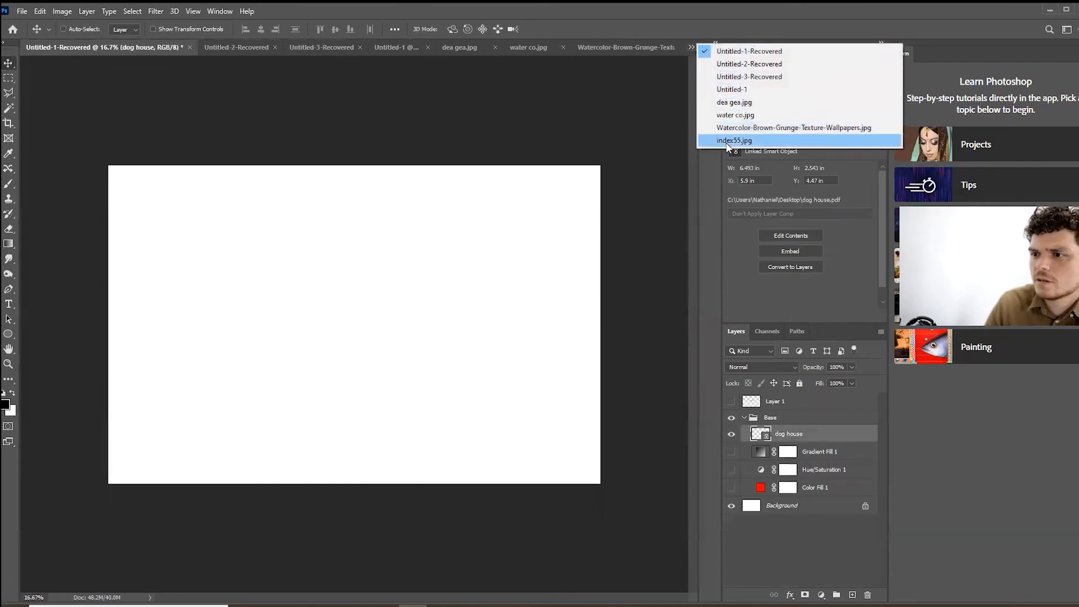
left_click(731, 76)
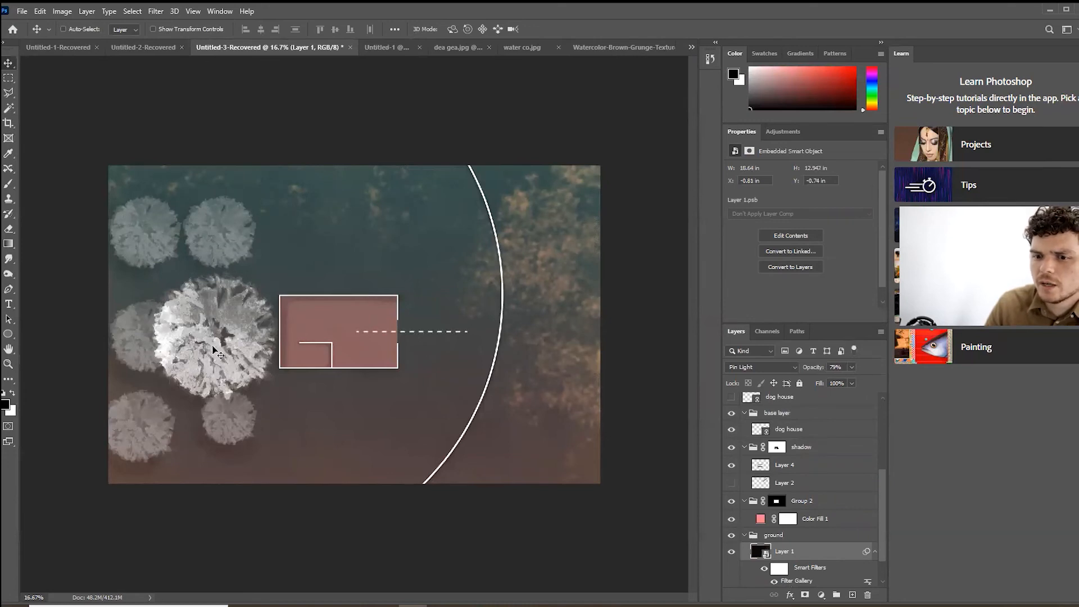
left_click(690, 48)
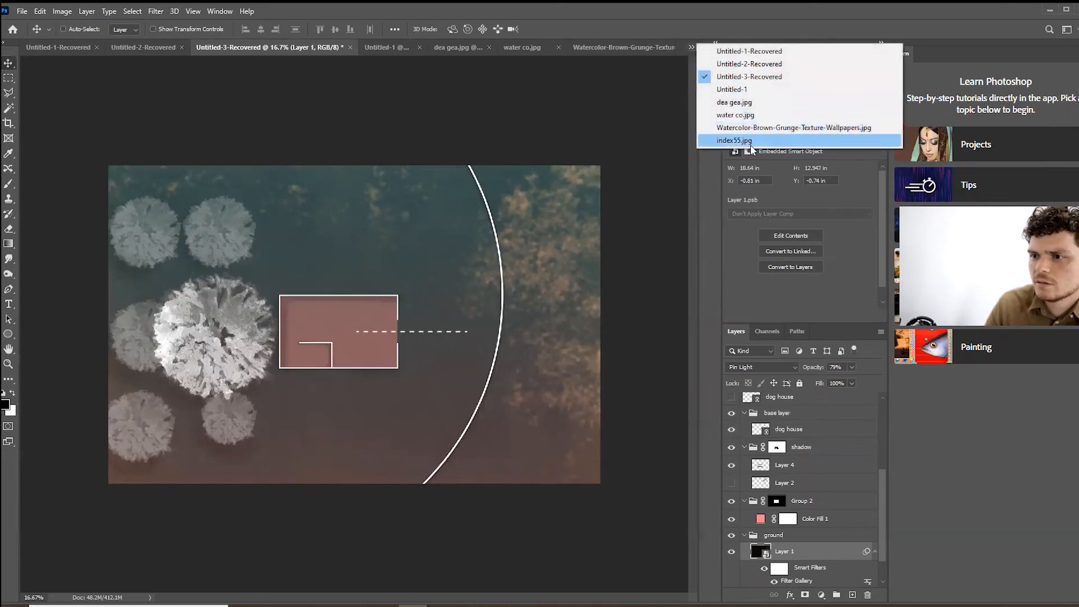
left_click(750, 145)
left_click(450, 47)
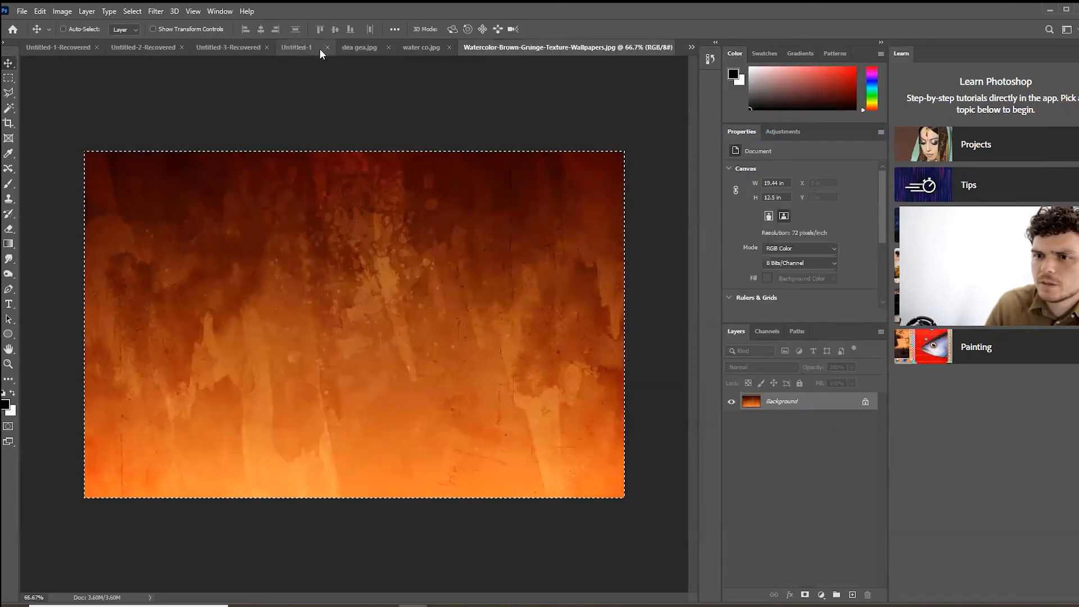
- Return to Untitled-1 and check the blend modes for the Hue/Saturation adjustment, keeping Normal
left_click(302, 49)
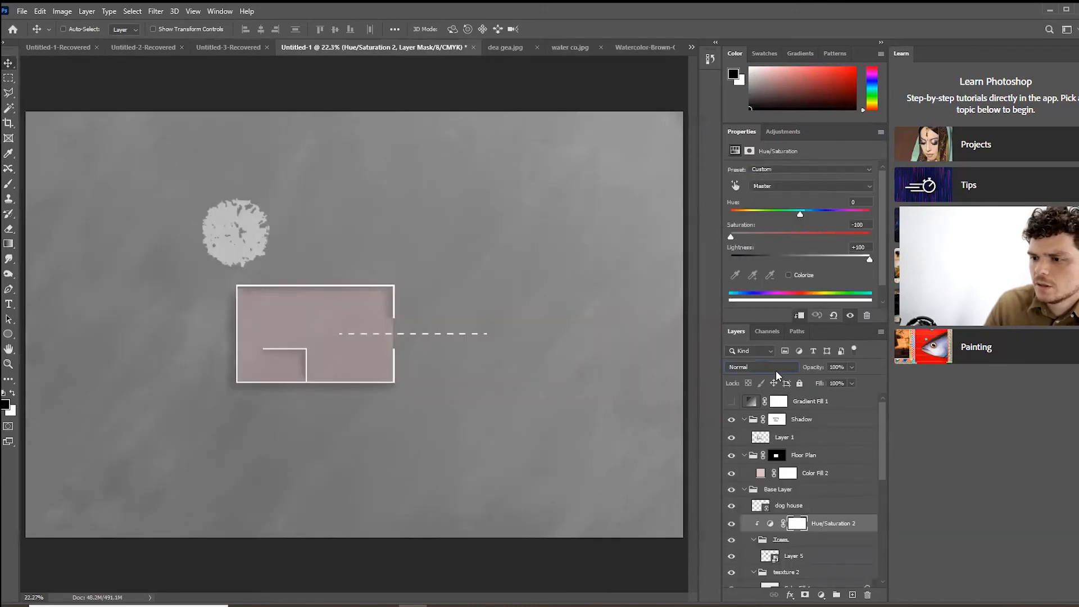
left_click(776, 371)
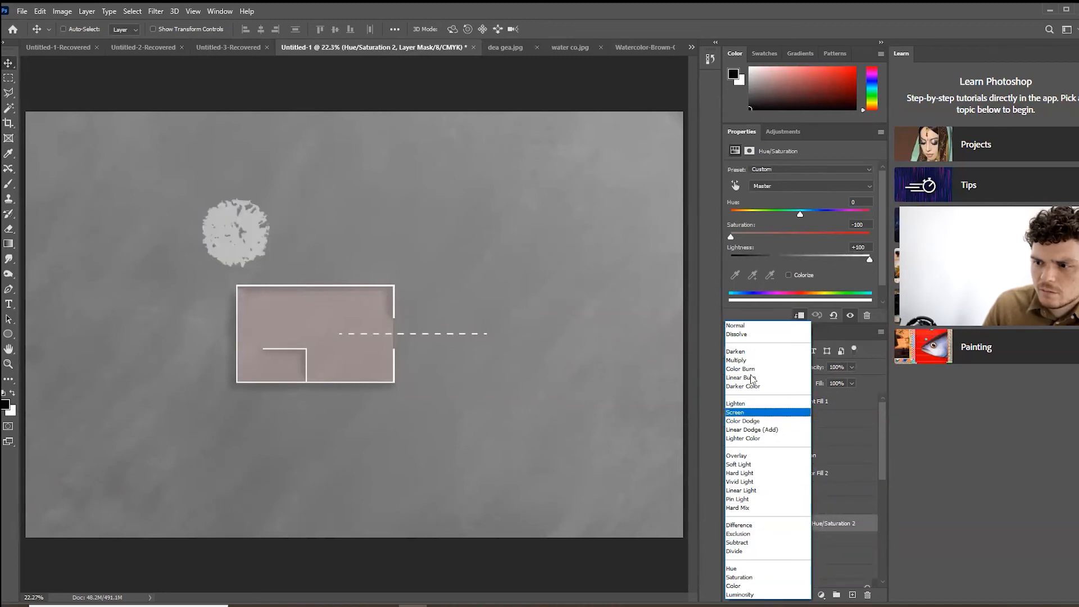
left_click(736, 325)
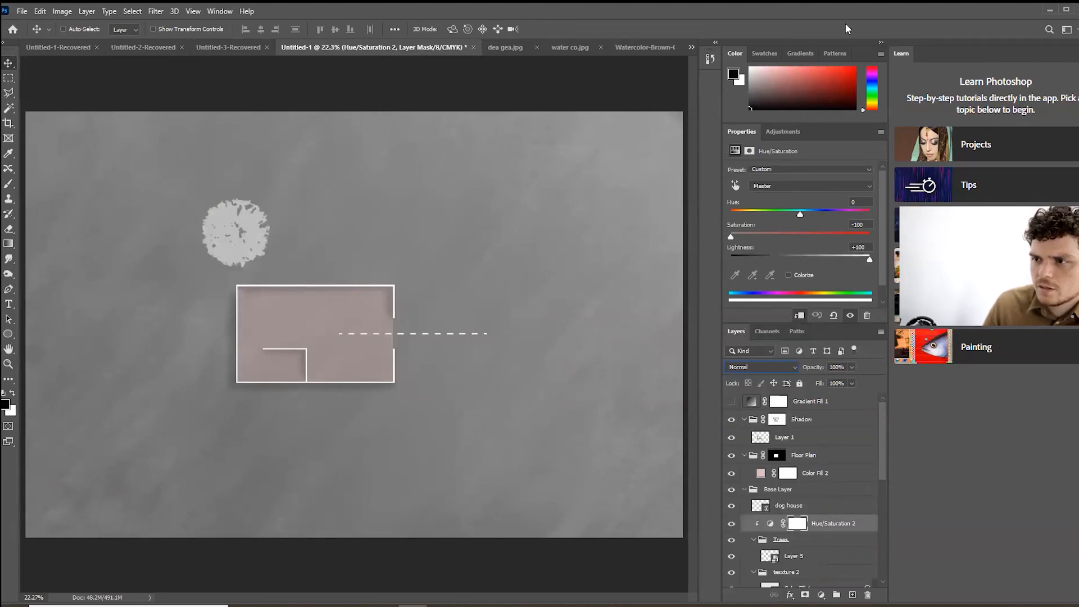
- Switch to Untitled-3-Recovered and examine its layer stack for how the tree layers are built
left_click(691, 47)
left_click(730, 75)
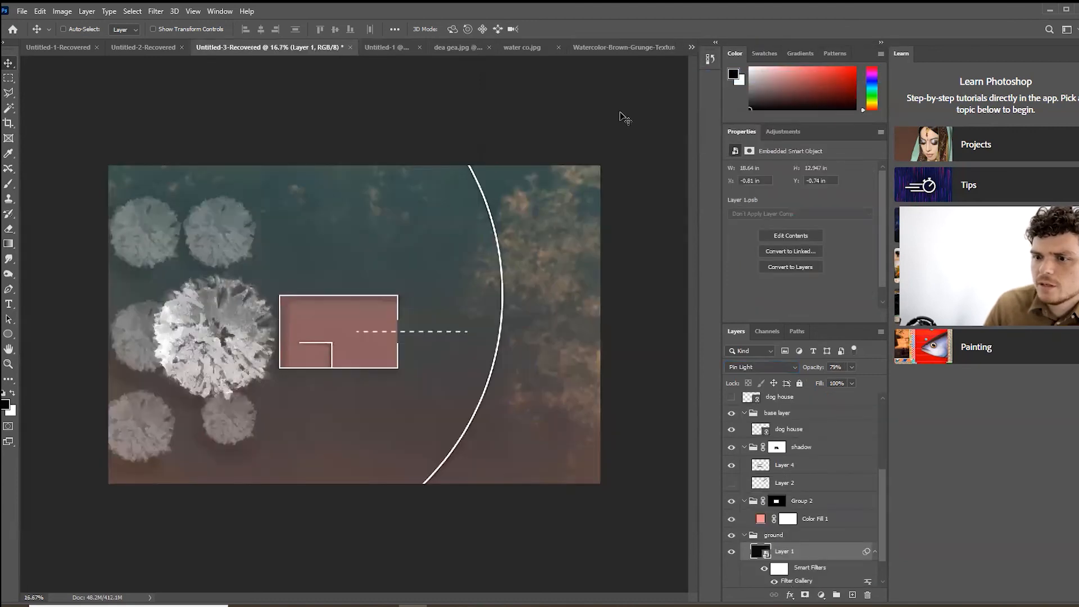
scroll(807, 446, "up", 1)
scroll(807, 445, "up", 7)
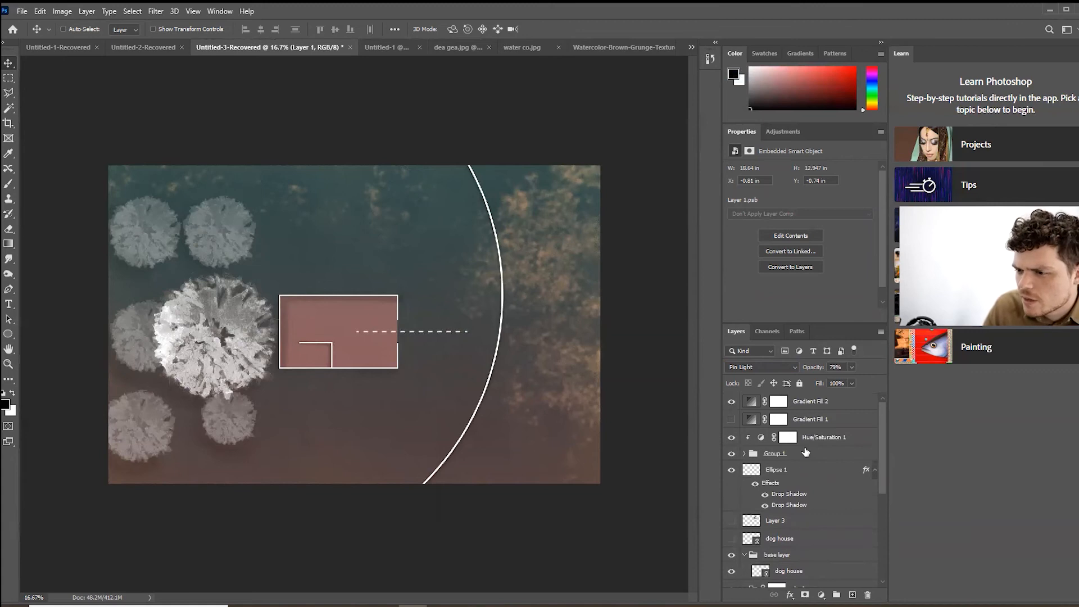
scroll(807, 466, "down", 5)
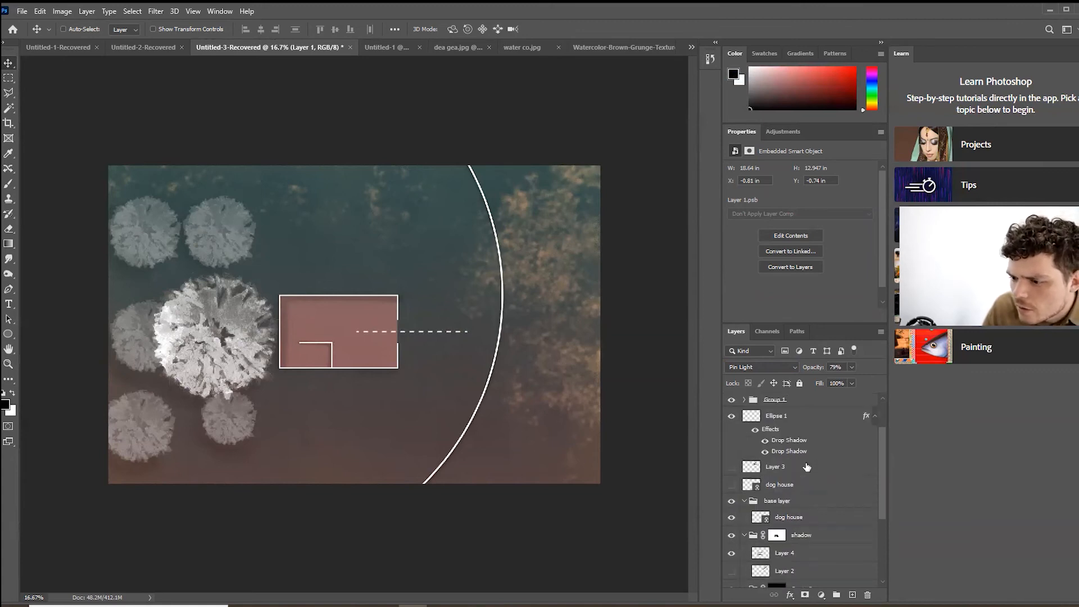
left_click(817, 523)
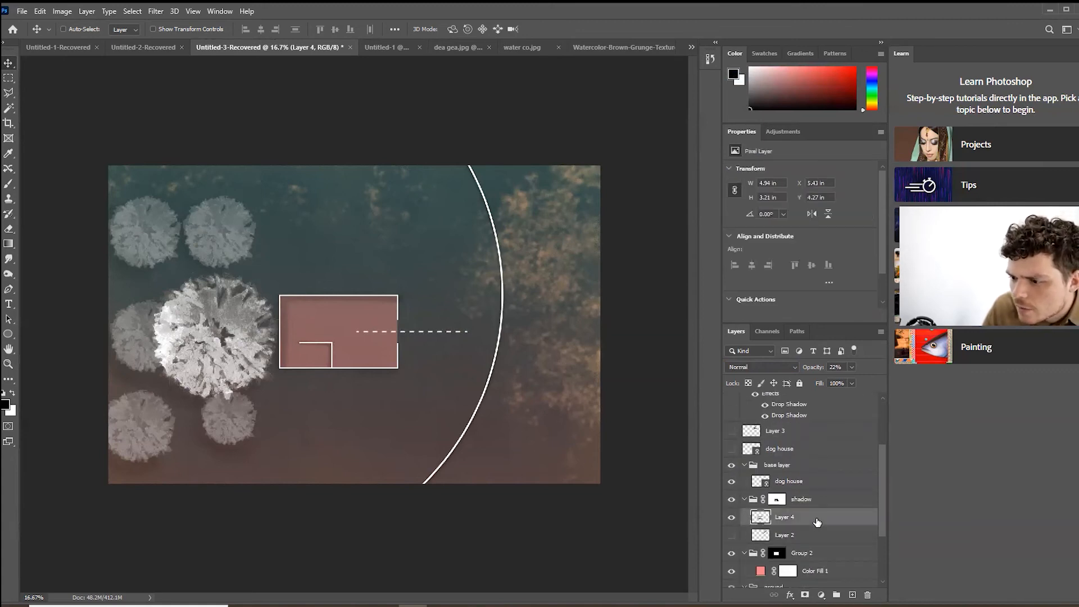
scroll(785, 492, "down", 4)
scroll(803, 493, "up", 5)
- Turn on Auto-Select, hide Gradient Fill 2 and examine the large white tree's layer, toggling its visibility
left_click(73, 29)
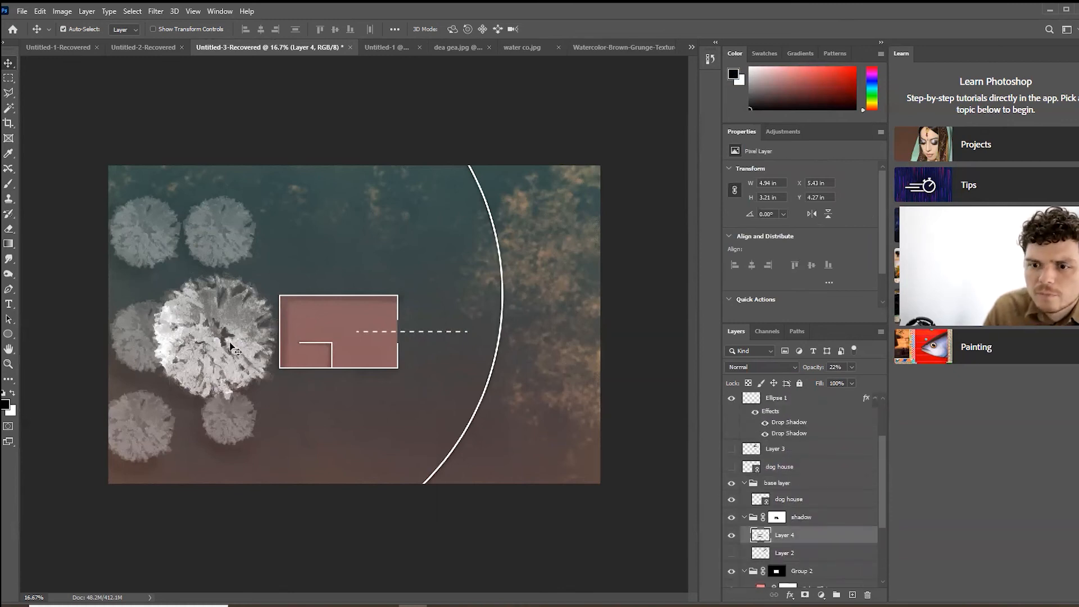
left_click(231, 347)
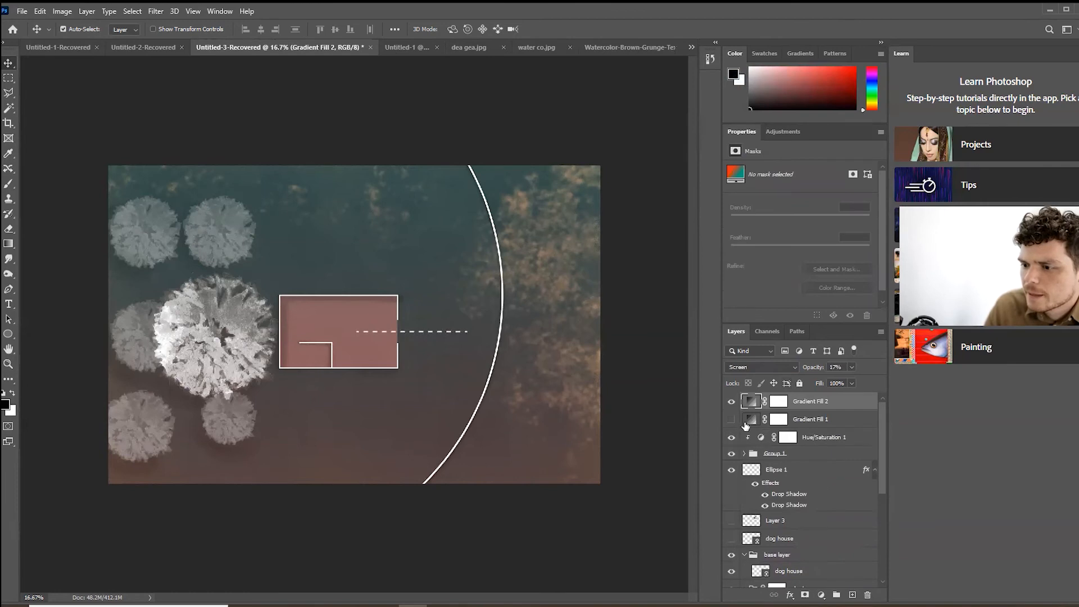
left_click(731, 401)
left_click(213, 326)
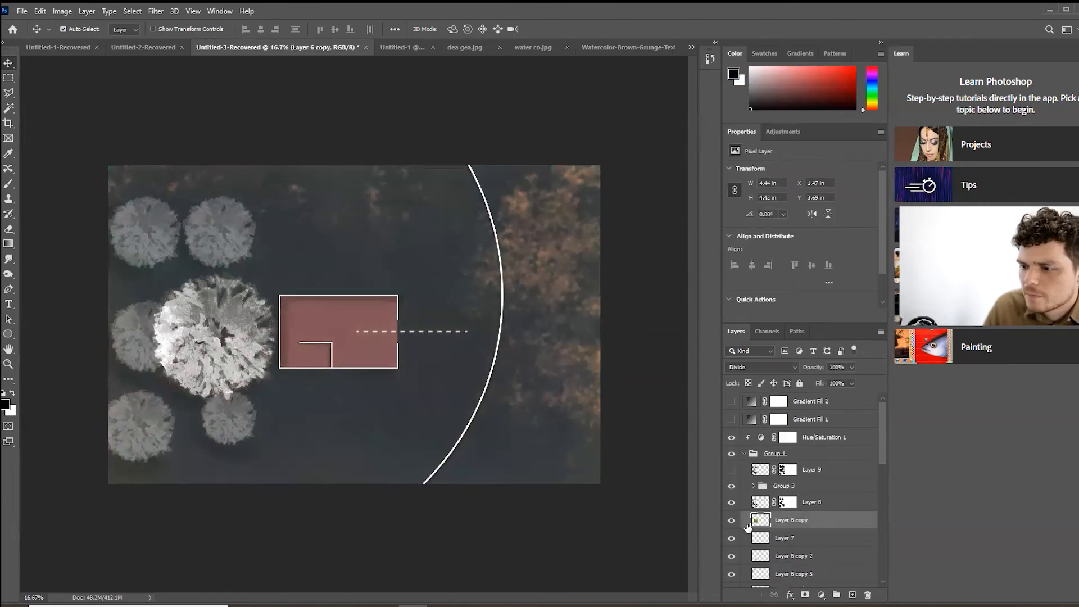
left_click(731, 520)
left_click(731, 519)
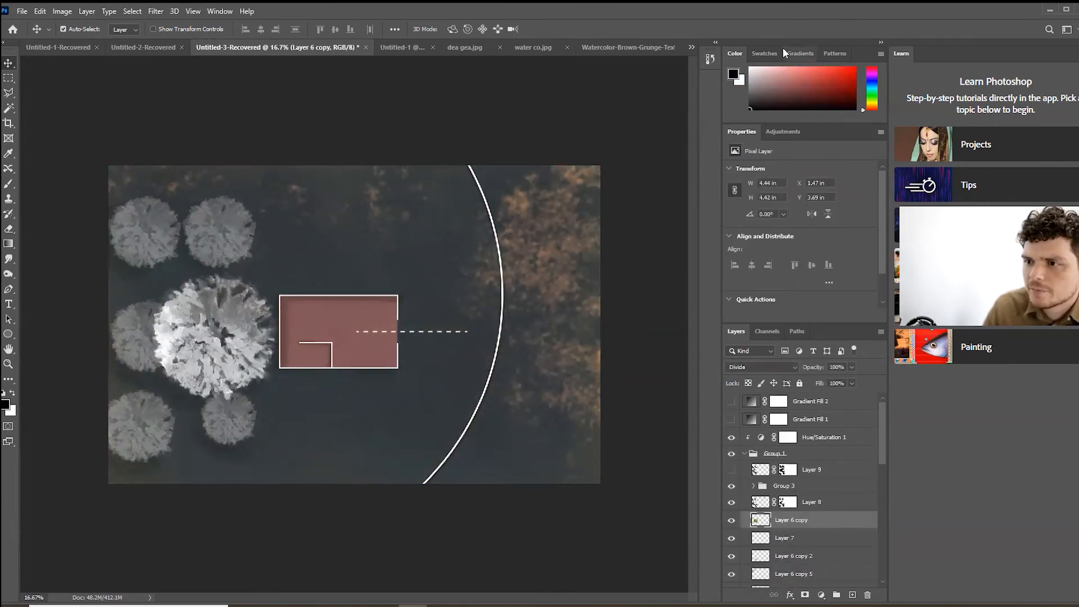
- In Untitled-1, move the tree about 0.6 in left and 0.3 in up, and set its layer's blend mode to Divide
left_click(691, 47)
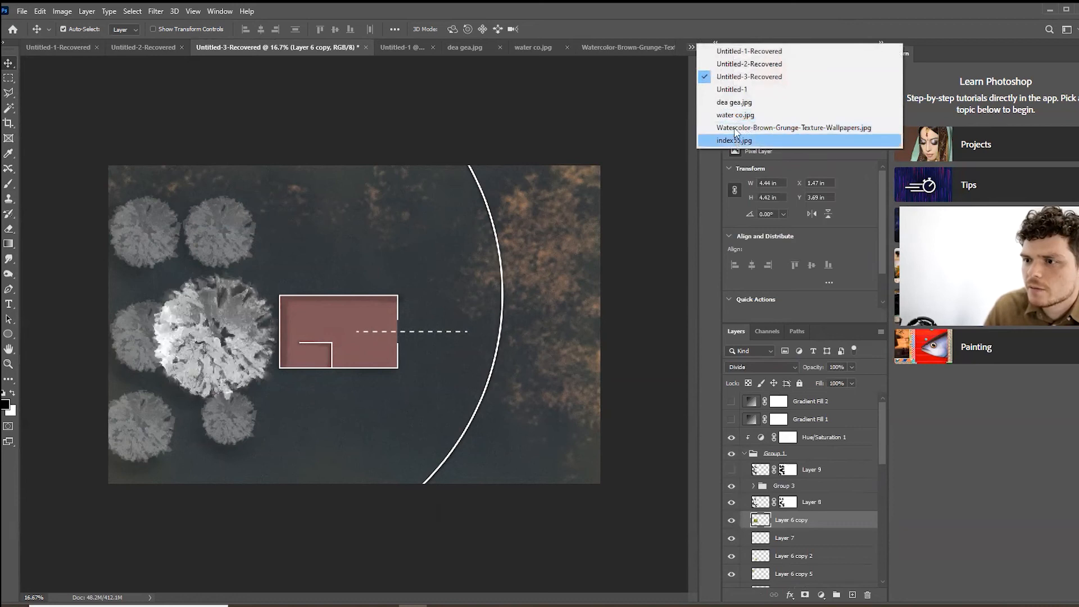
left_click(734, 102)
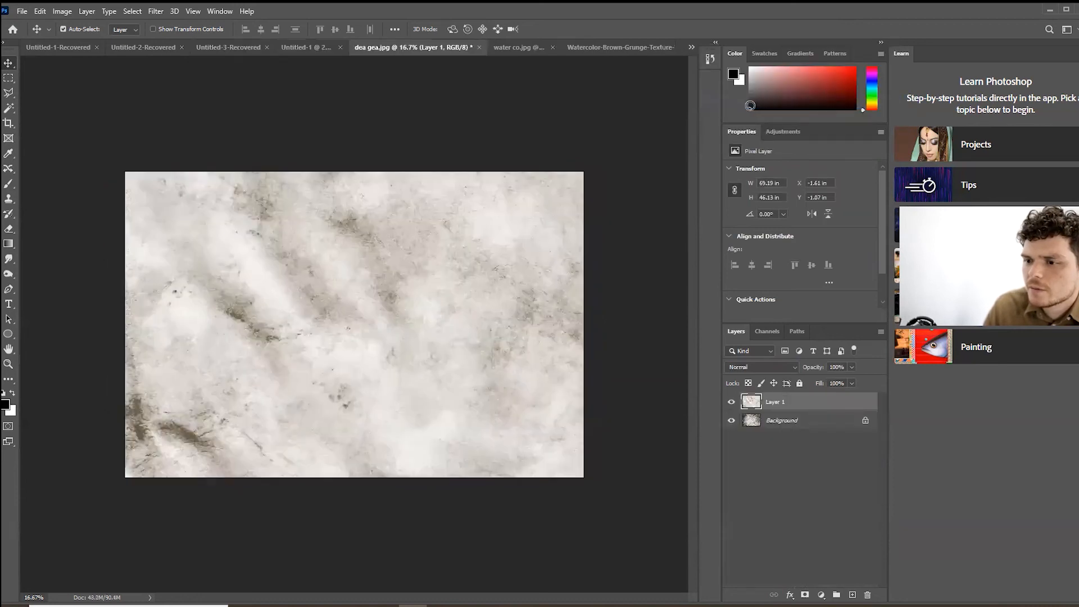
left_click(288, 49)
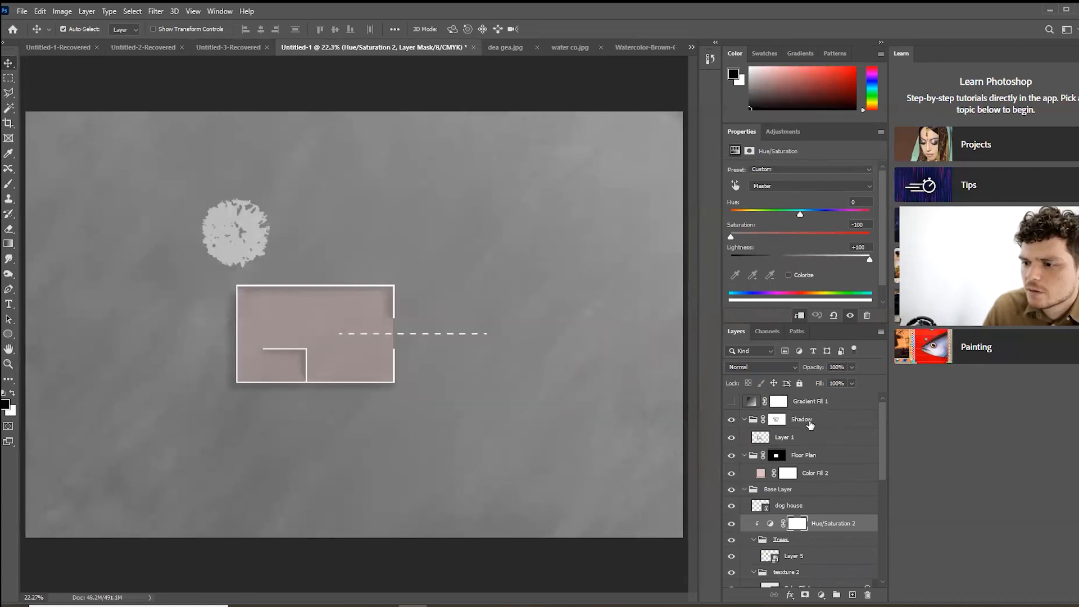
left_click(815, 440)
scroll(821, 483, "down", 2)
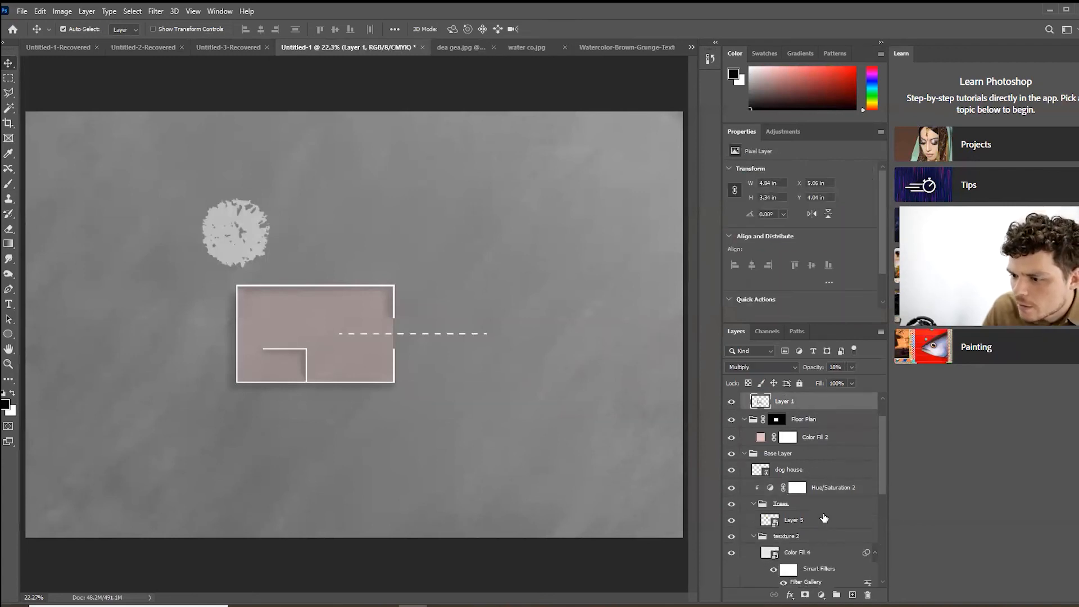
left_click(824, 527)
left_click_drag(237, 214, 213, 202)
left_click(769, 366)
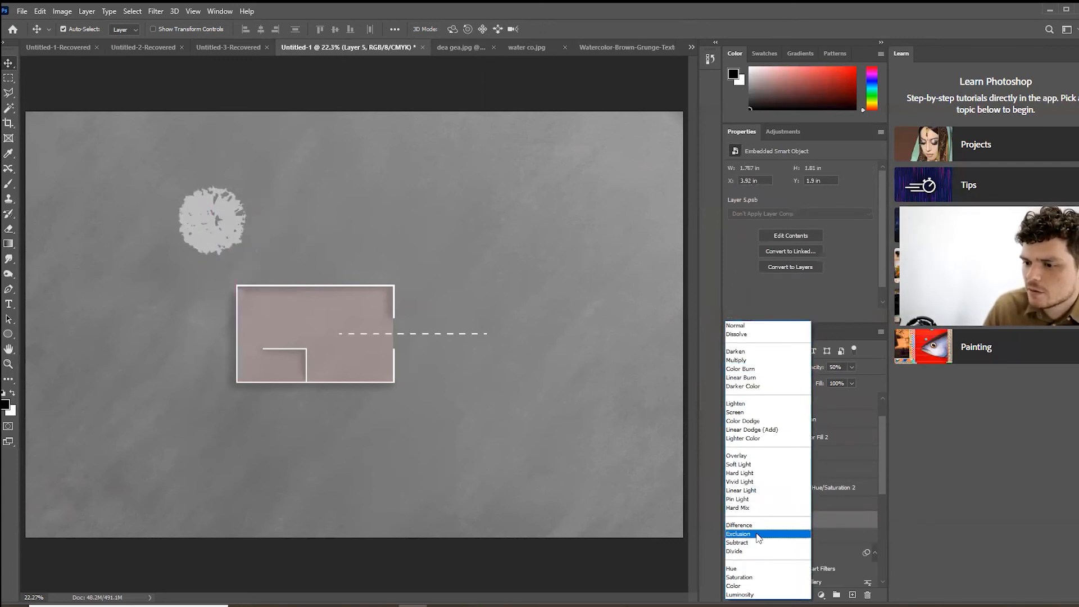
left_click(759, 552)
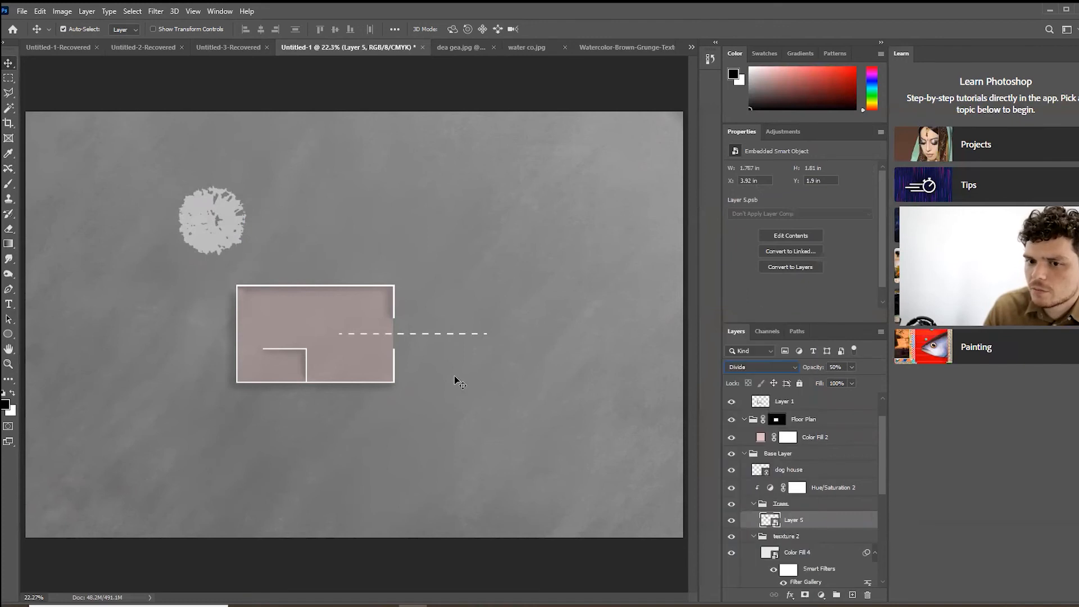
- Set the Trees group's blend mode to Normal and undo the accidental move of the texture layer
left_click(802, 506)
left_click(782, 362)
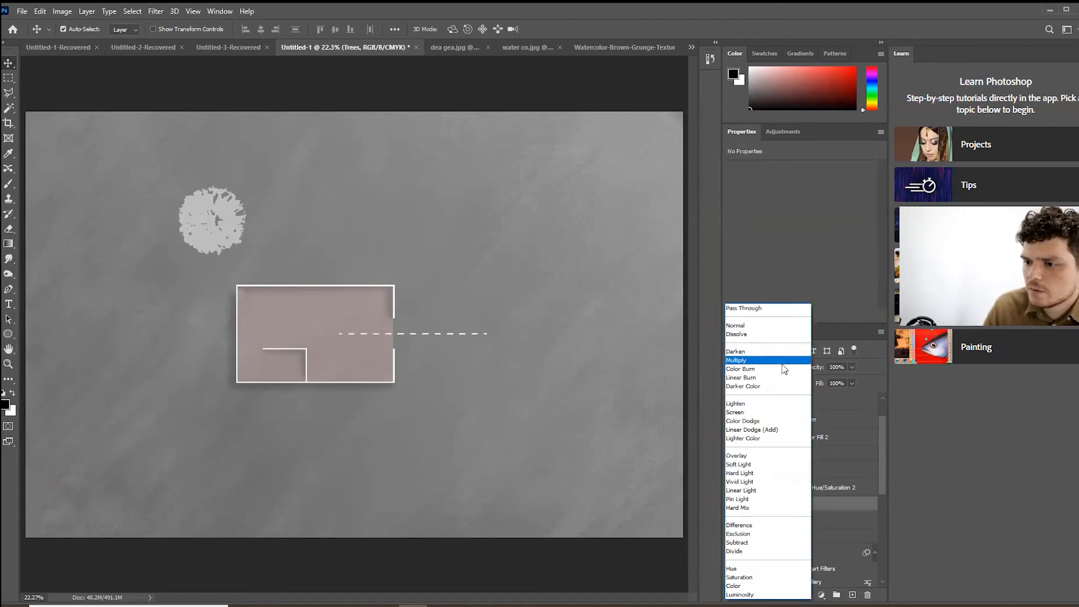
left_click(764, 326)
left_click_drag(231, 214, 224, 228)
key("ctrl+z")
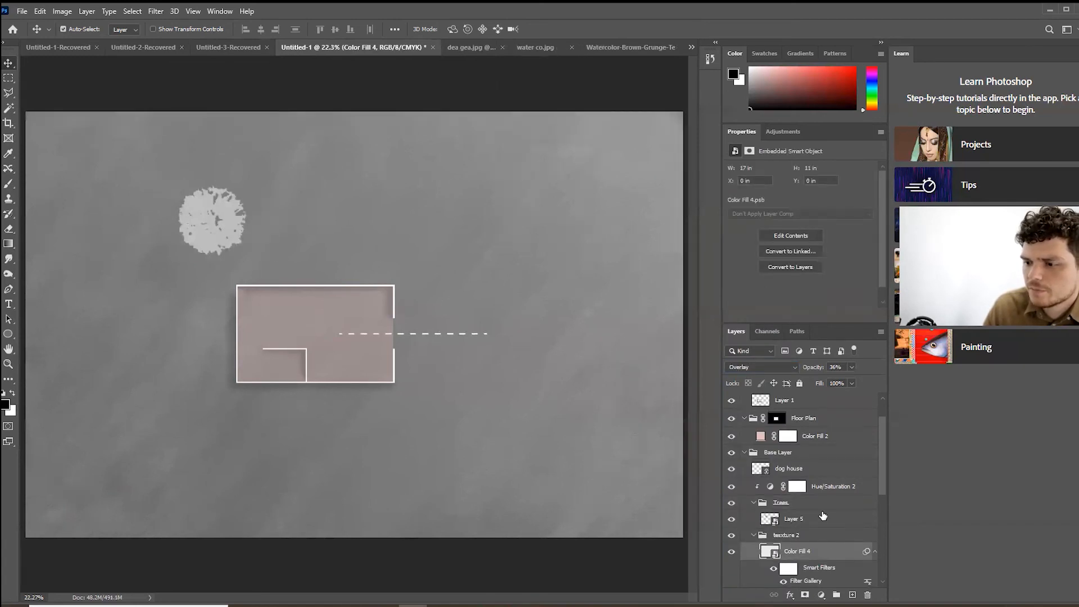
- Lower the lightness in the Trees group's Hue/Saturation adjustment until the tree's detail shows, and undo the stray move on the canvas
left_click(822, 521)
left_click(796, 487)
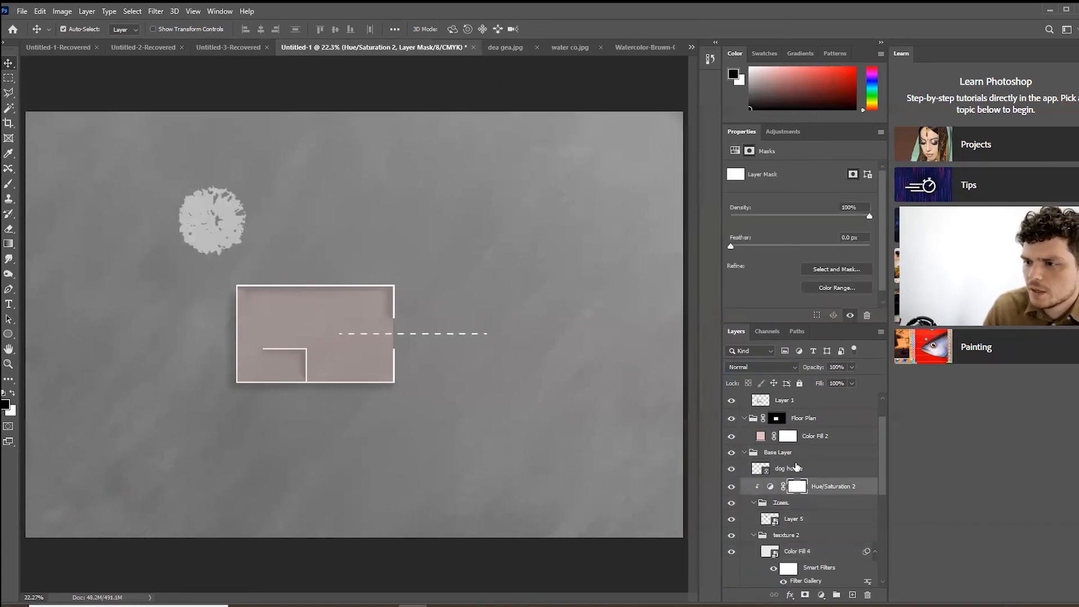
left_click(832, 524)
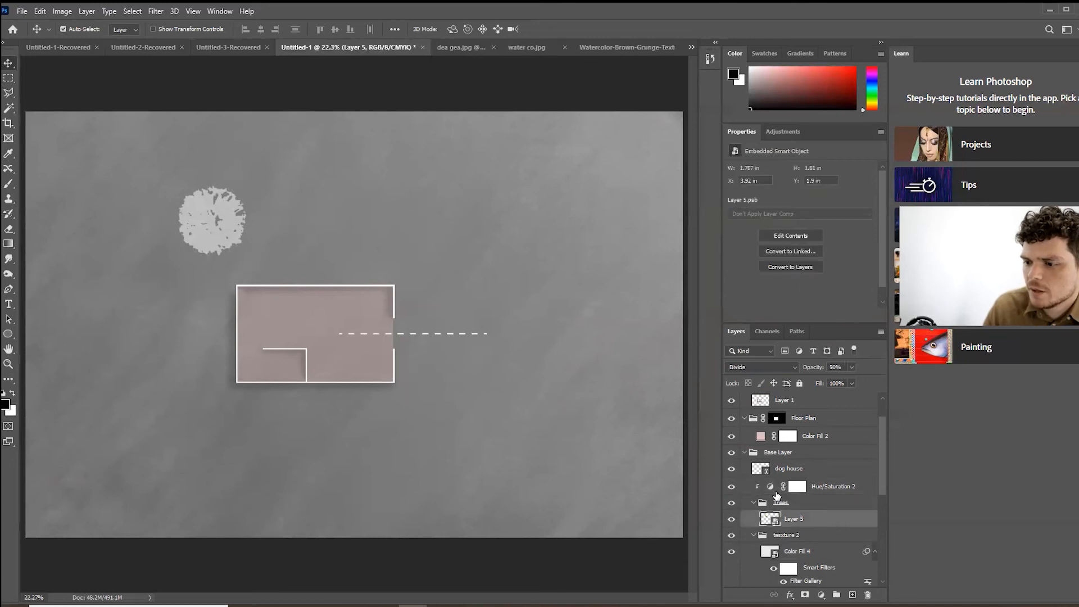
left_click(770, 487)
left_click_drag(867, 261, 812, 258)
left_click_drag(230, 215, 227, 207)
key("ctrl+z")
- Try the Color Fill 4 texture layer at up to 82% opacity, and bring the opacity back down
left_click(814, 538)
left_click(818, 554)
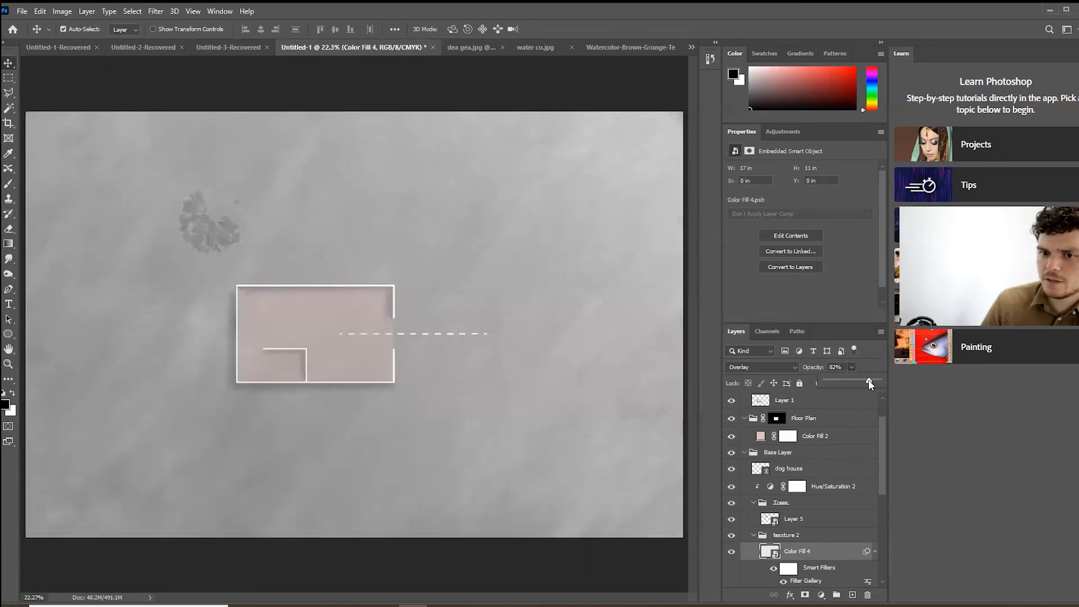
left_click_drag(868, 379, 841, 379)
- Set the tree layer's opacity to 100% and turn off Auto-Select
left_click(817, 521)
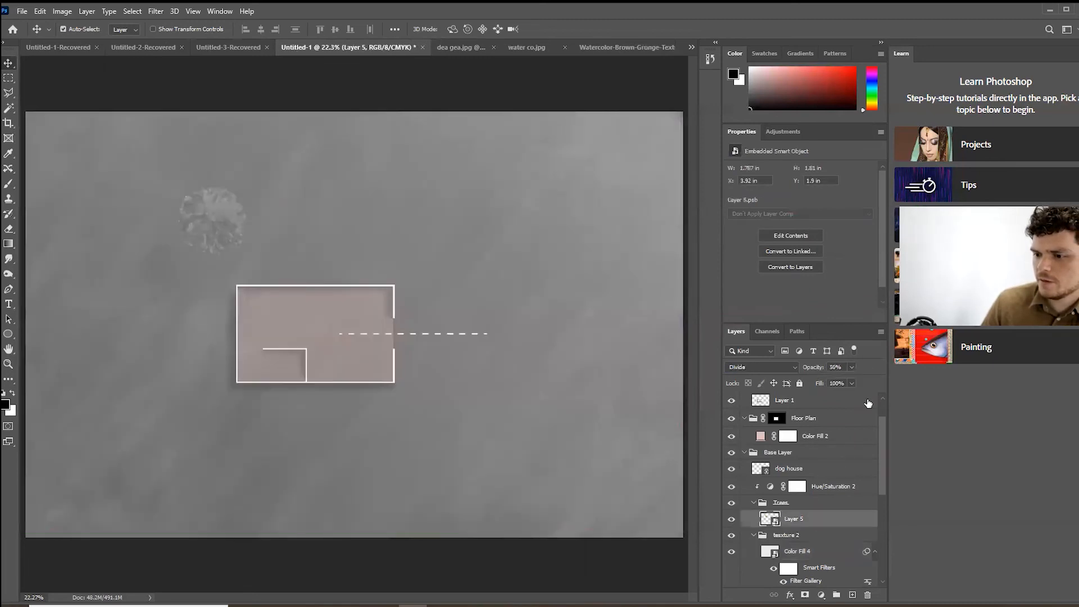
left_click_drag(858, 379, 886, 379)
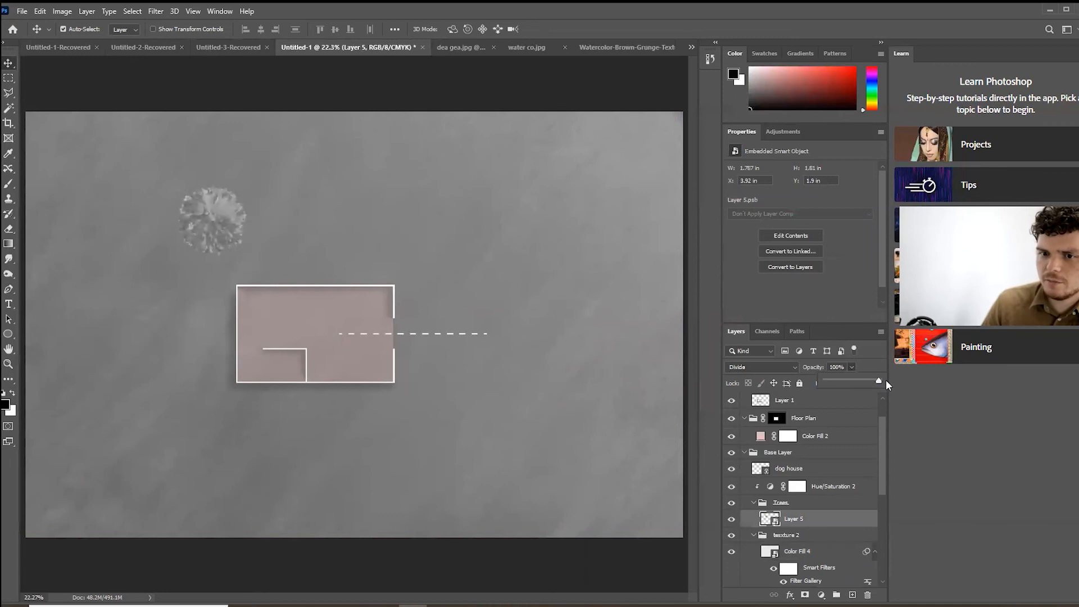
left_click(65, 25)
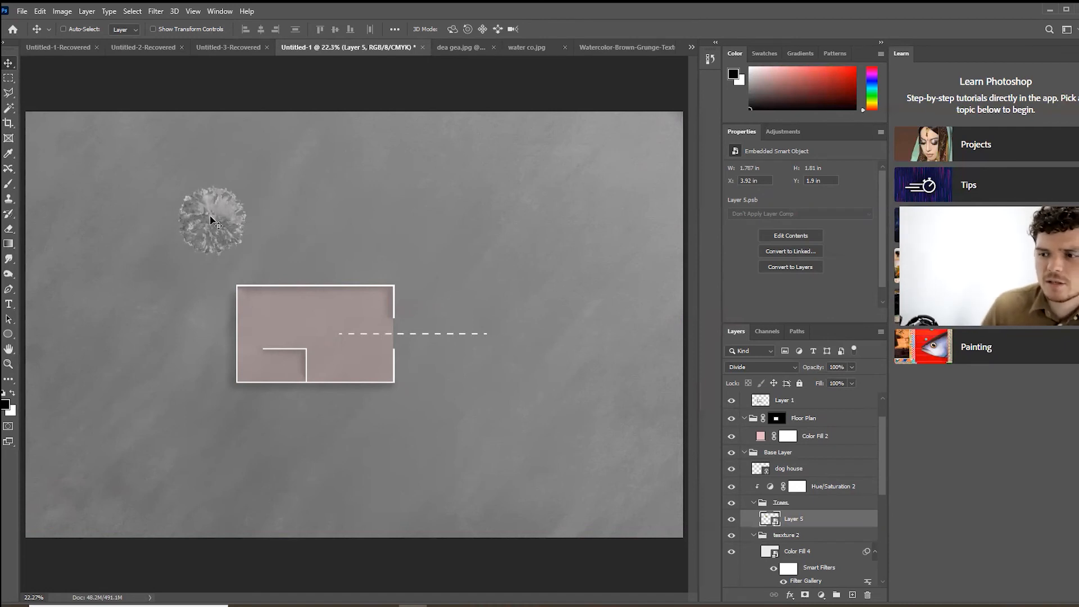
- Arrange the tree and two copies in a row above the floor plan, scaling the rightmost copy to about 1.54 in wide
left_click_drag(210, 218, 405, 236)
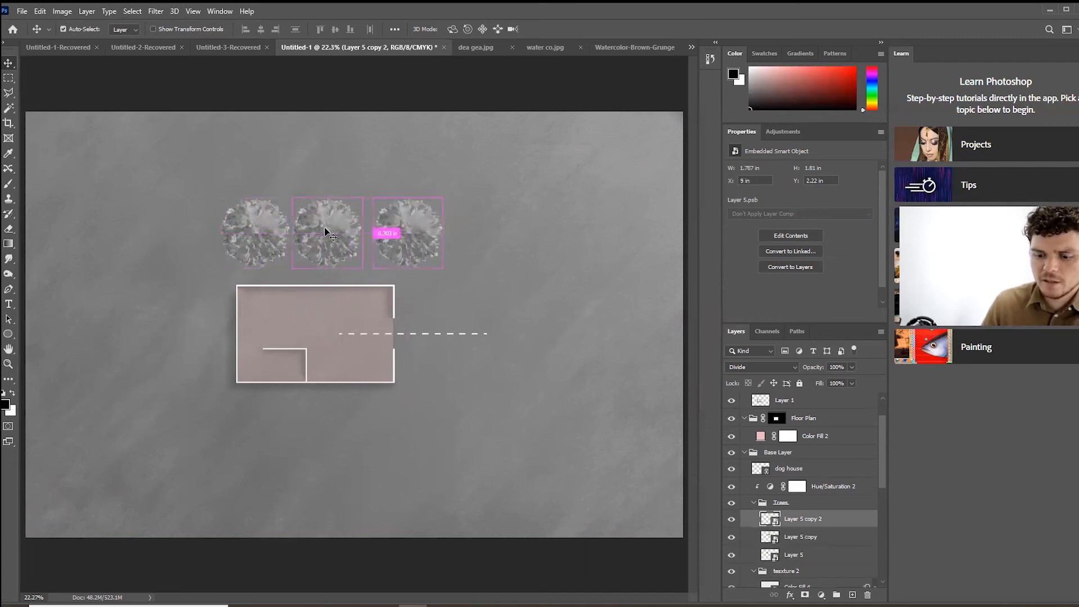
key("ctrl+t")
left_click_drag(411, 232, 416, 241)
key("Return")
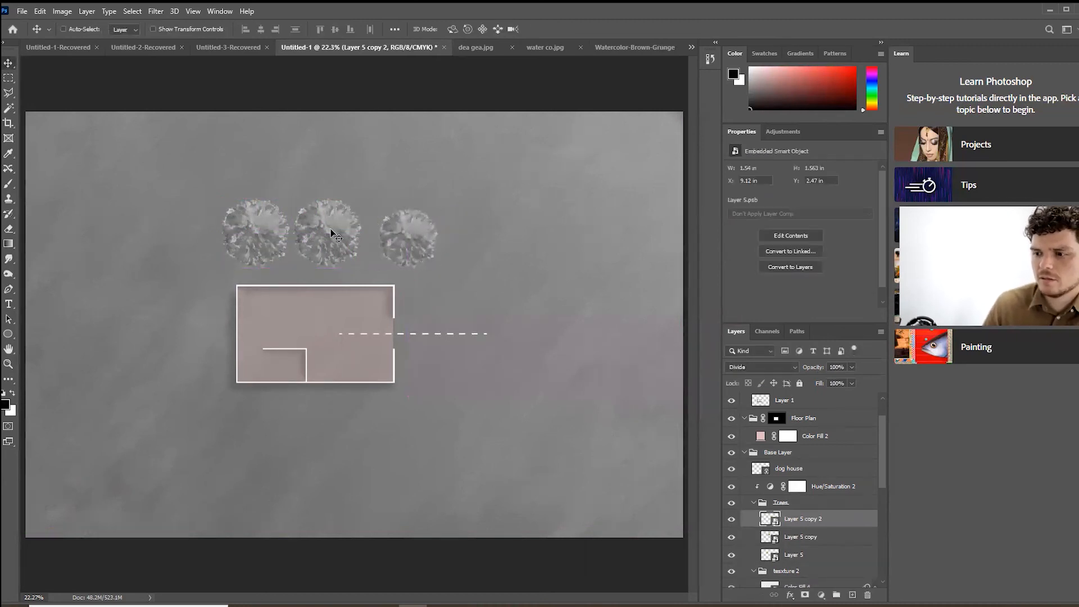
- Scale the middle tree copy up slightly to about 1.85 in wide
left_click(834, 543)
key("ctrl+t")
mouse_move(364, 272)
left_mouse_down()
mouse_move(343, 249)
mouse_move(368, 270)
left_mouse_up()
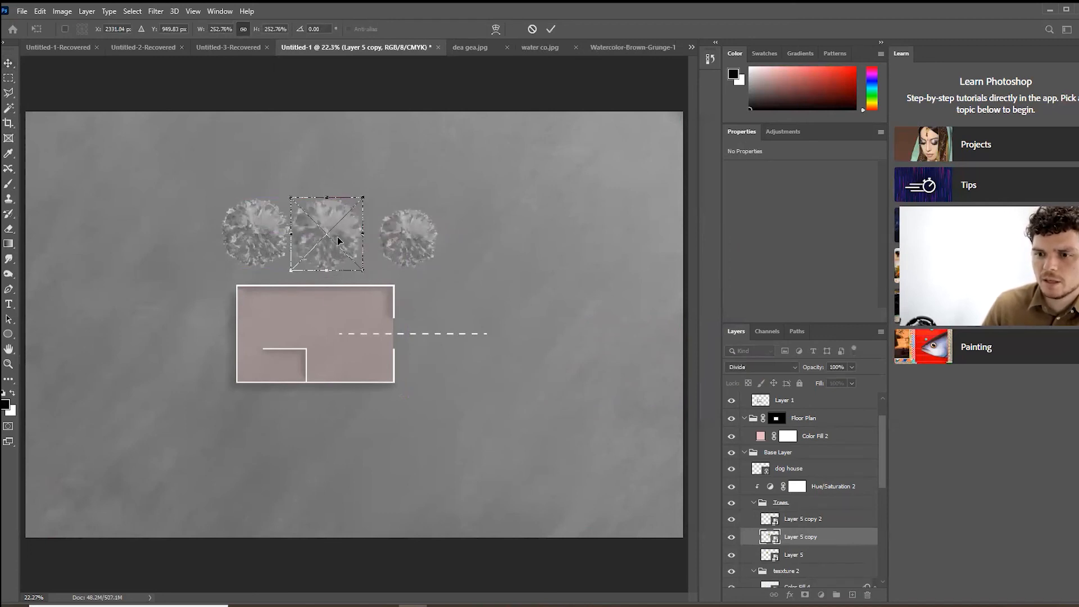
left_click(550, 28)
scroll(261, 322, "down", 8)
scroll(409, 212, "up", 7)
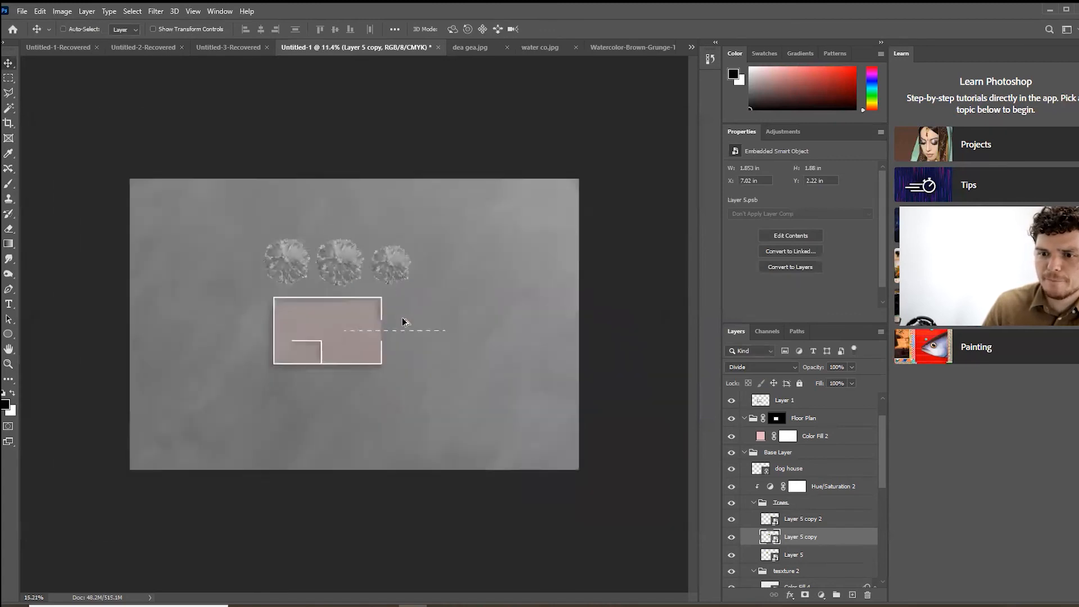
- Create a layer group above the Trees group and its Hue/Saturation adjustment, and name it "shadow tress"
scroll(382, 195, "up", 2)
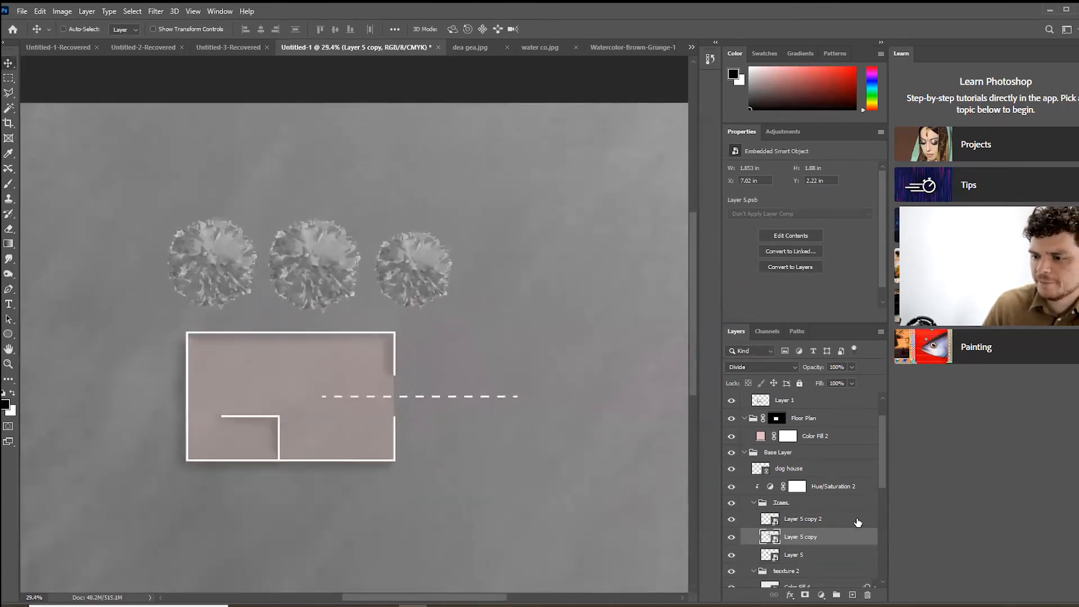
left_click(849, 523)
left_click(830, 509)
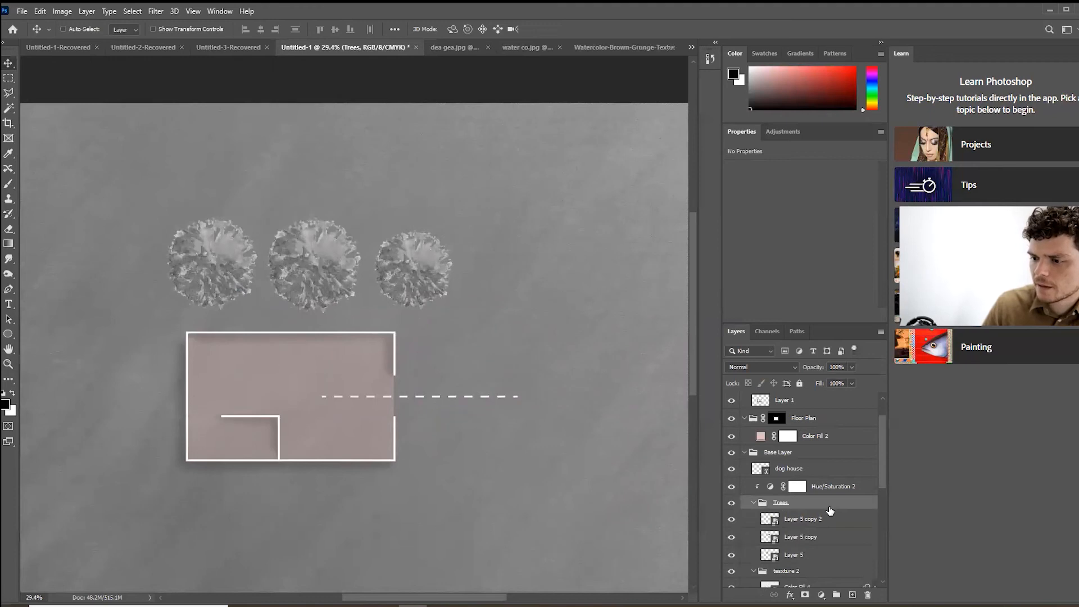
left_click(836, 596)
double_click(795, 482)
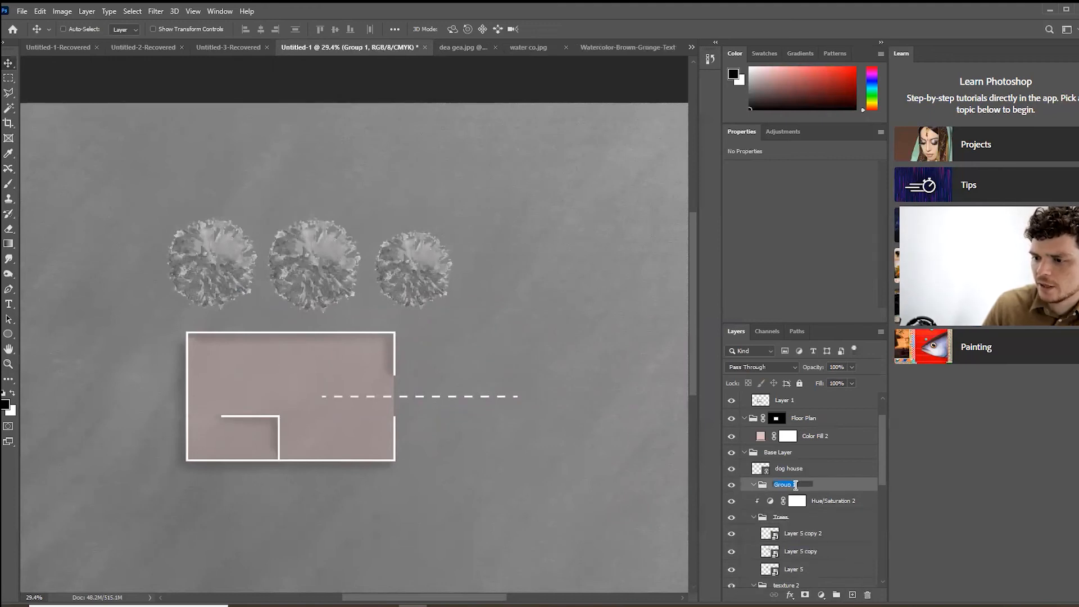
type("shado")
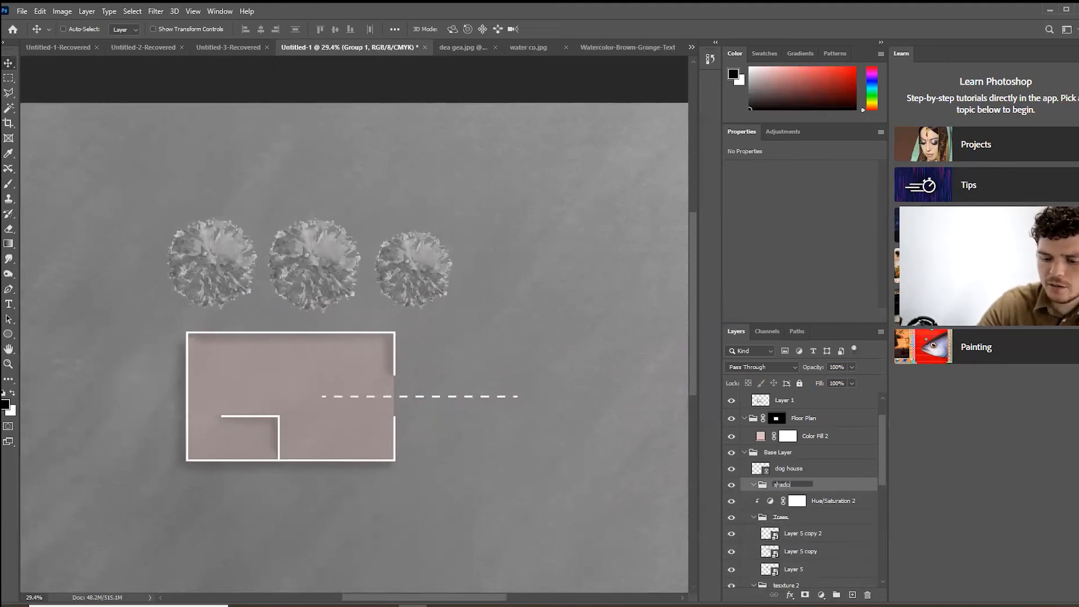
type("w treess")
key("Return")
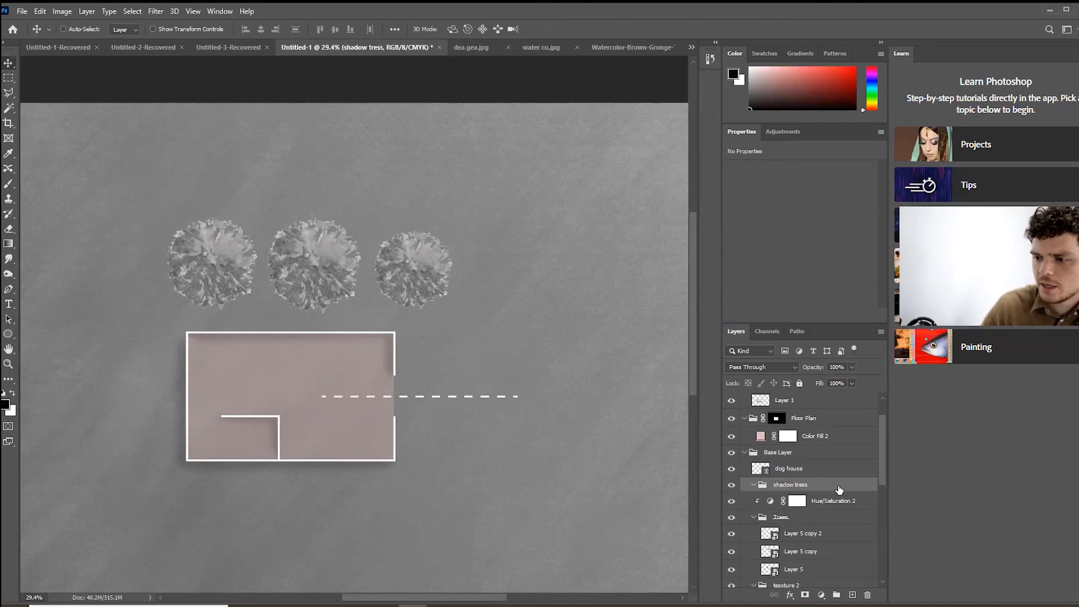
- Add a new layer in the shadow tress group and paint soft black shadows with a 210 px brush around each tree's lower-left edge
left_click(853, 594)
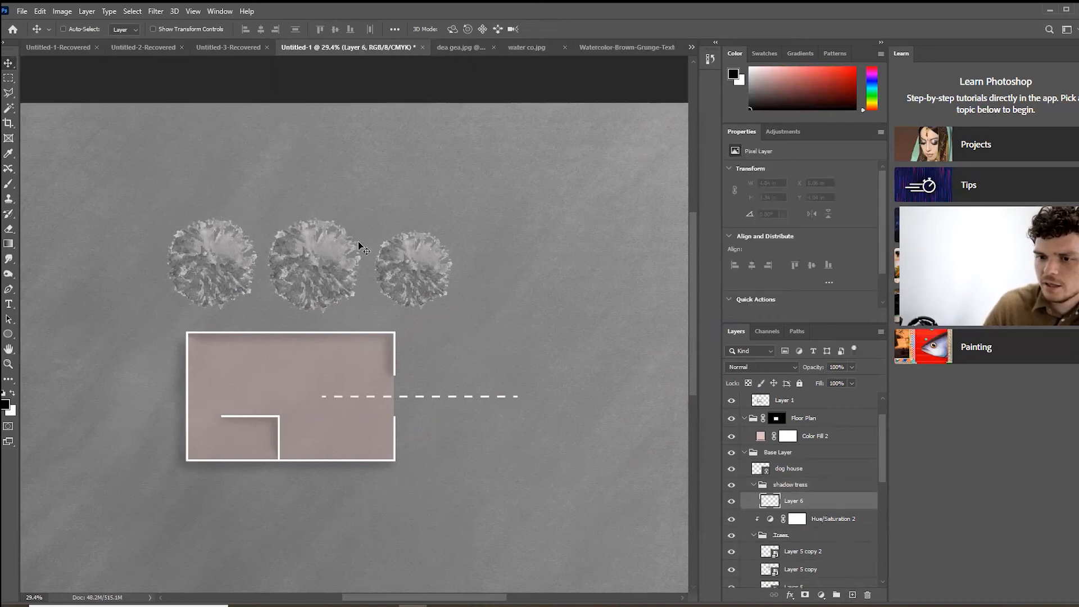
key("b")
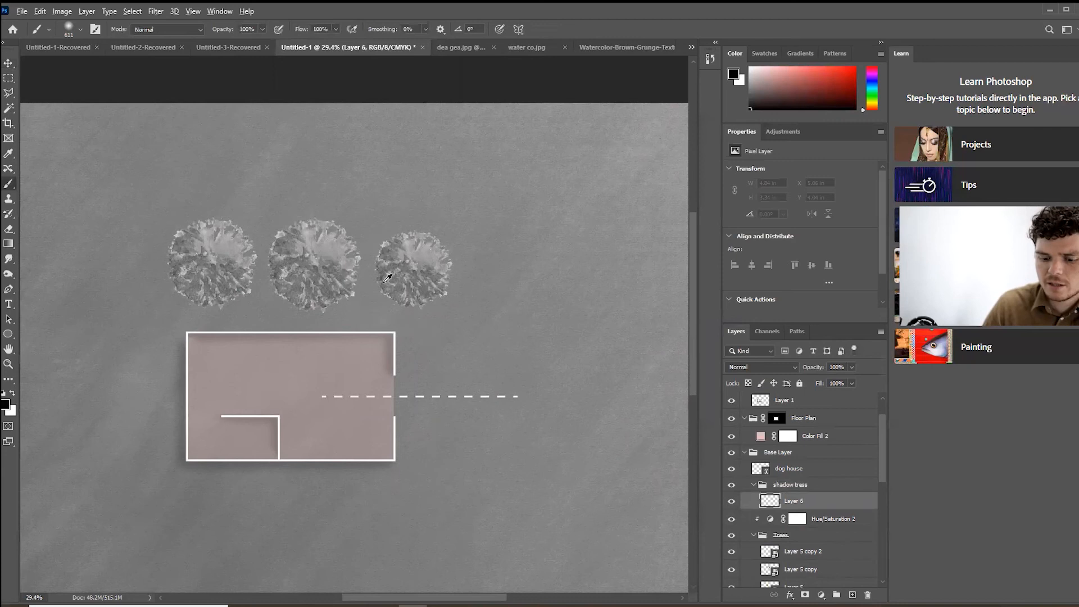
left_click_drag(361, 290, 347, 290)
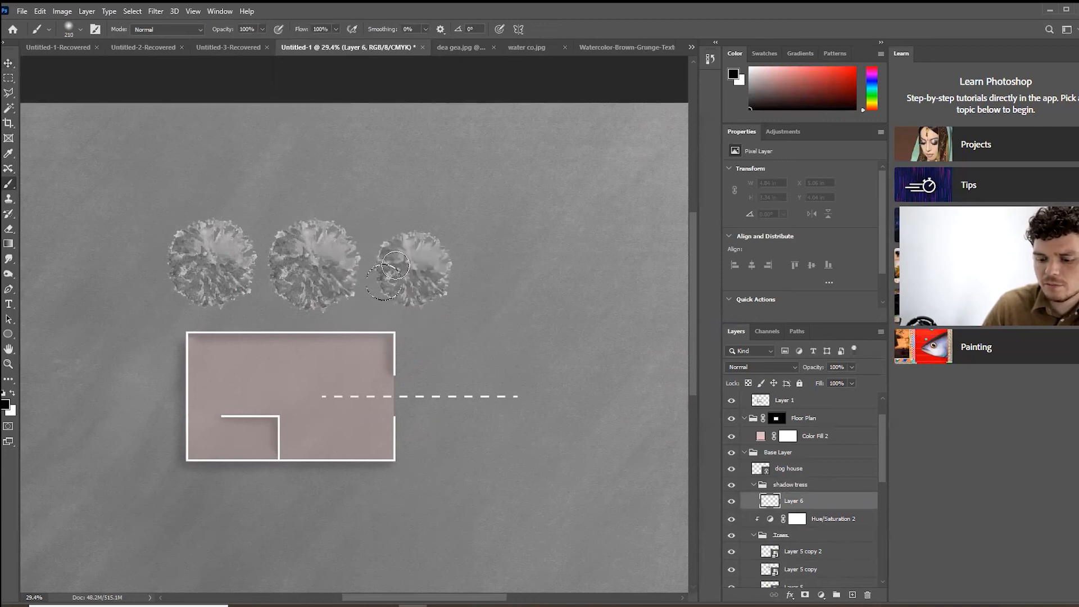
mouse_move(383, 253)
left_mouse_down()
mouse_move(390, 302)
mouse_move(452, 303)
left_mouse_up()
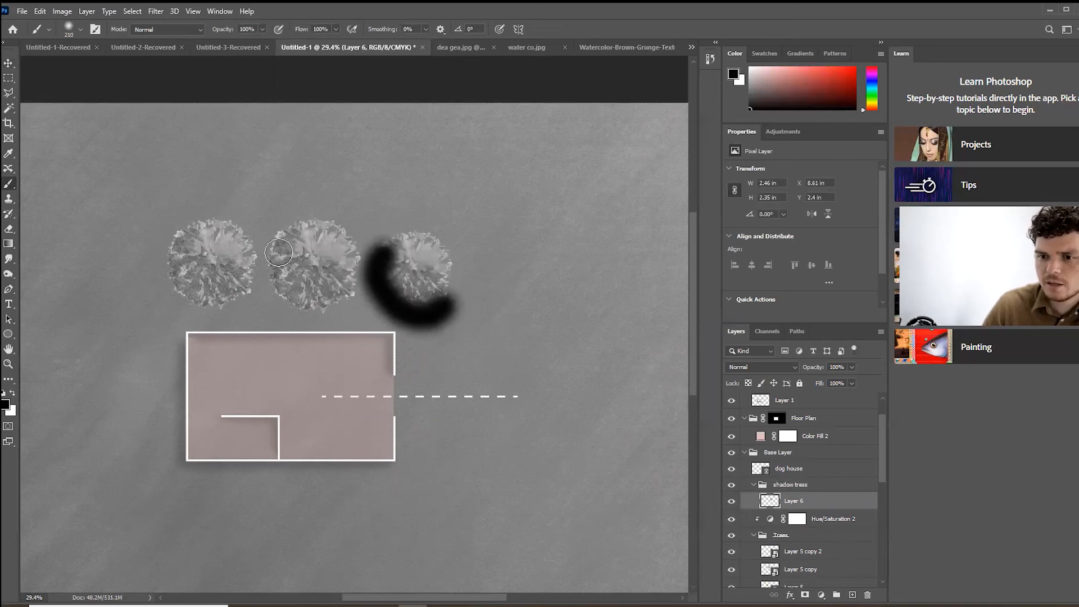
mouse_move(279, 253)
left_mouse_down()
mouse_move(282, 287)
mouse_move(332, 308)
left_mouse_up()
mouse_move(178, 251)
left_mouse_down()
mouse_move(179, 281)
mouse_move(221, 301)
left_mouse_up()
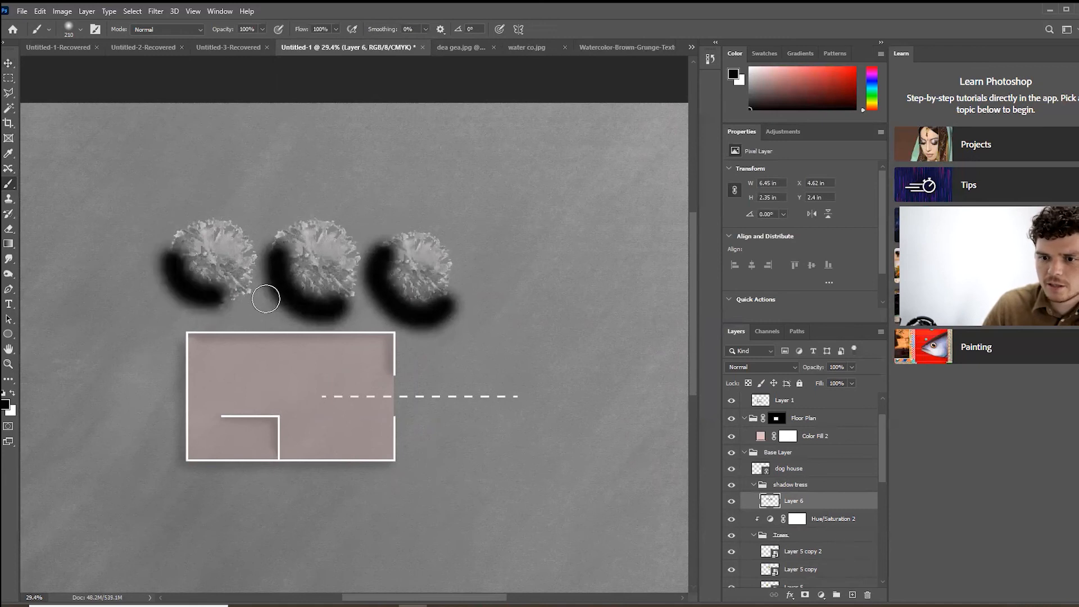
- Add a layer mask to the shadow tress group and paint black on it to clear the shadow from the three tree crowns
left_click(792, 486)
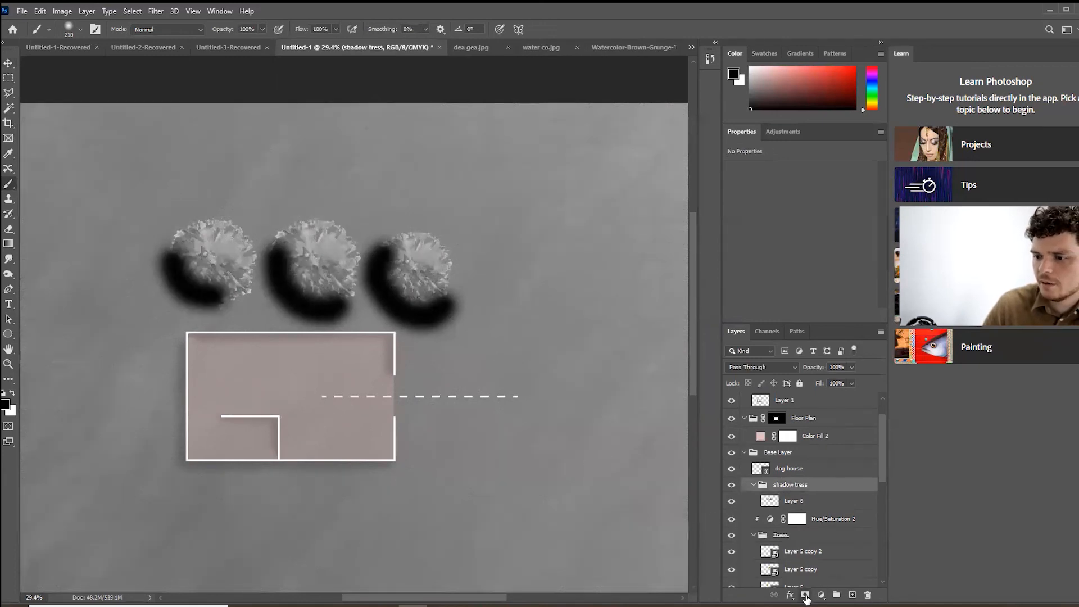
left_click(804, 594)
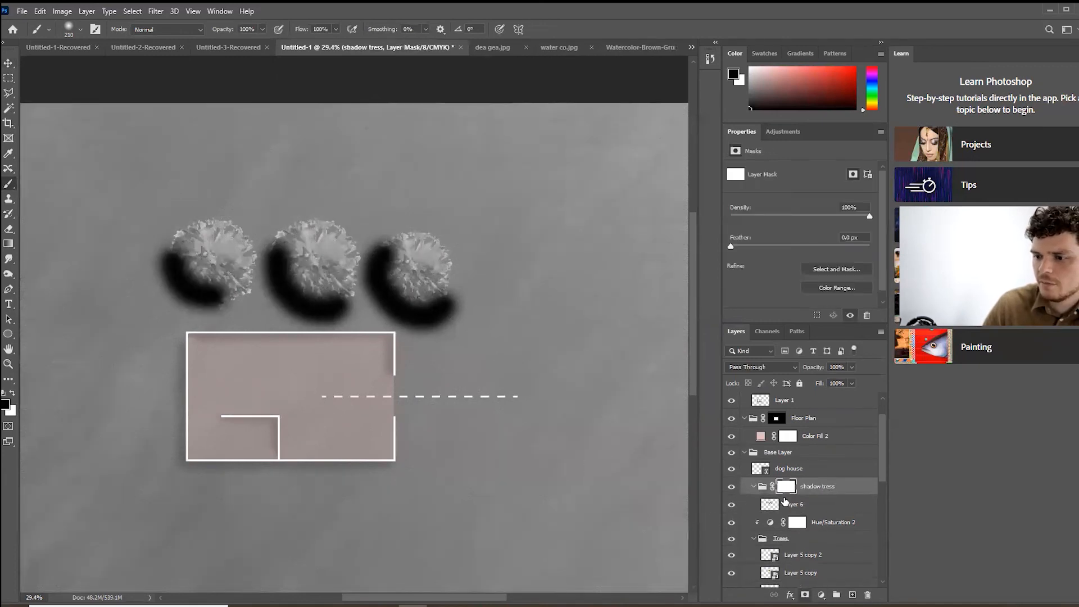
left_click(13, 394)
left_click(14, 394)
scroll(167, 304, "up", 2)
mouse_move(192, 248)
left_mouse_down()
mouse_move(180, 245)
mouse_move(227, 291)
mouse_move(247, 289)
mouse_move(197, 223)
left_mouse_up()
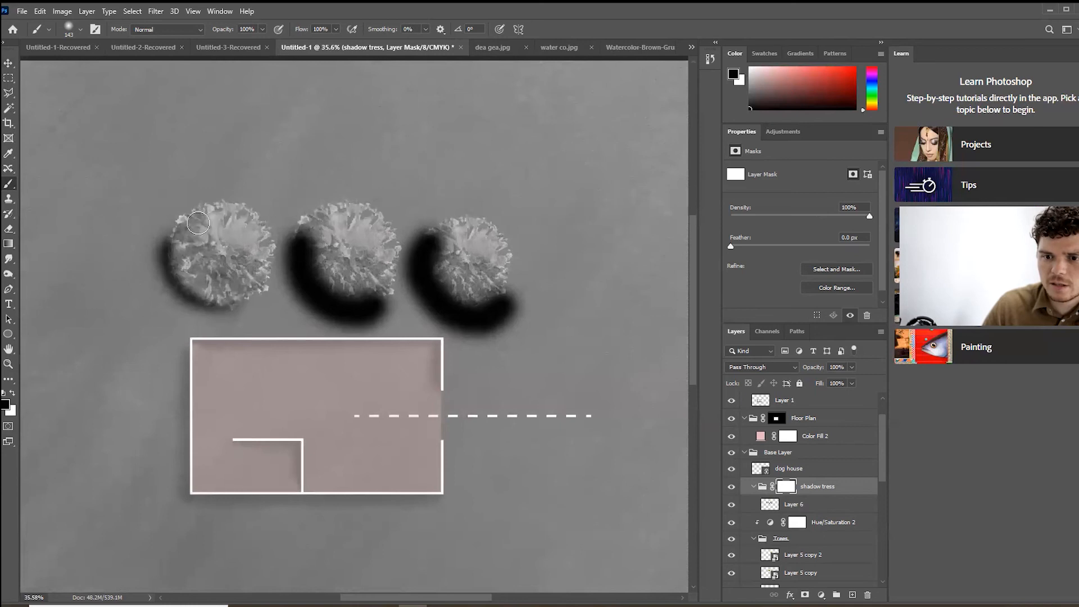
mouse_move(312, 226)
left_mouse_down()
mouse_move(334, 283)
mouse_move(379, 290)
mouse_move(316, 240)
mouse_move(301, 264)
mouse_move(337, 294)
mouse_move(368, 298)
mouse_move(311, 238)
left_mouse_up()
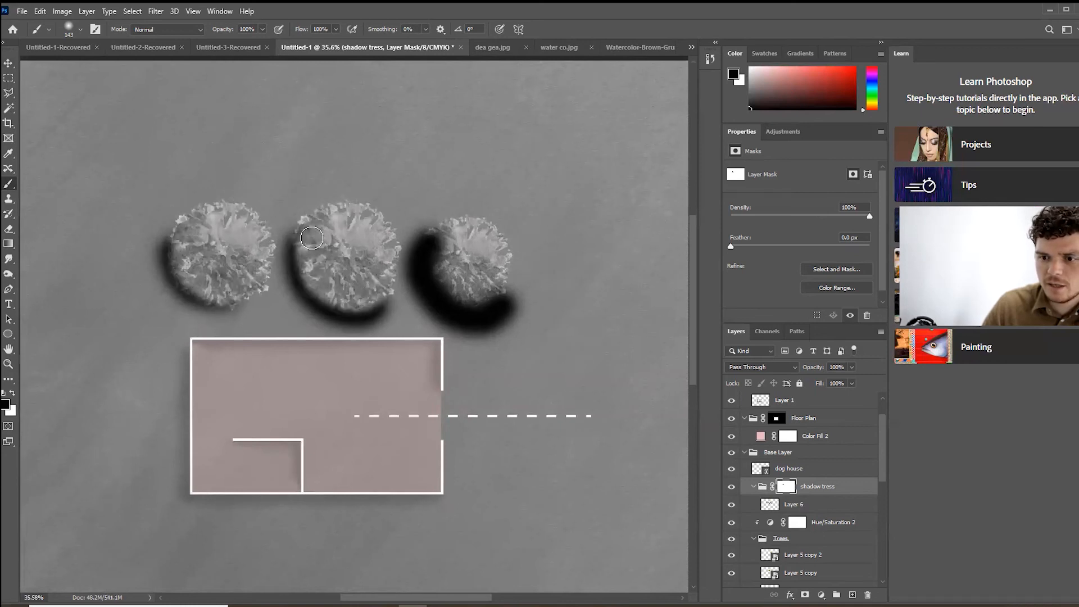
mouse_move(440, 241)
left_mouse_down()
mouse_move(449, 290)
mouse_move(491, 278)
mouse_move(487, 291)
mouse_move(449, 288)
mouse_move(446, 240)
left_mouse_up()
mouse_move(493, 353)
left_mouse_down()
mouse_move(532, 313)
mouse_move(526, 346)
mouse_move(449, 347)
mouse_move(505, 321)
mouse_move(428, 331)
mouse_move(458, 343)
left_mouse_up()
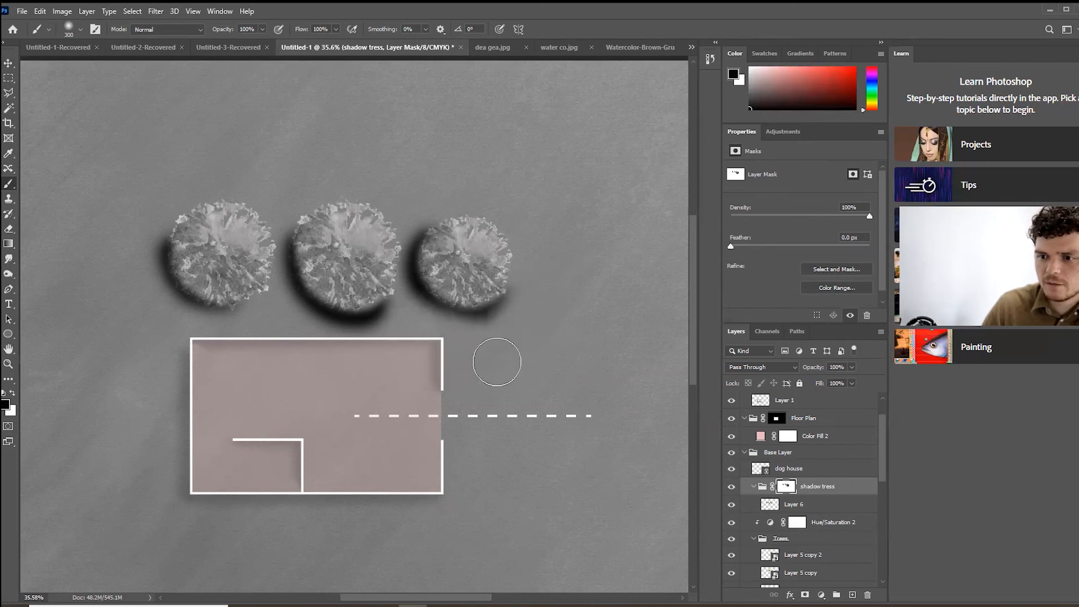
key("ctrl+z")
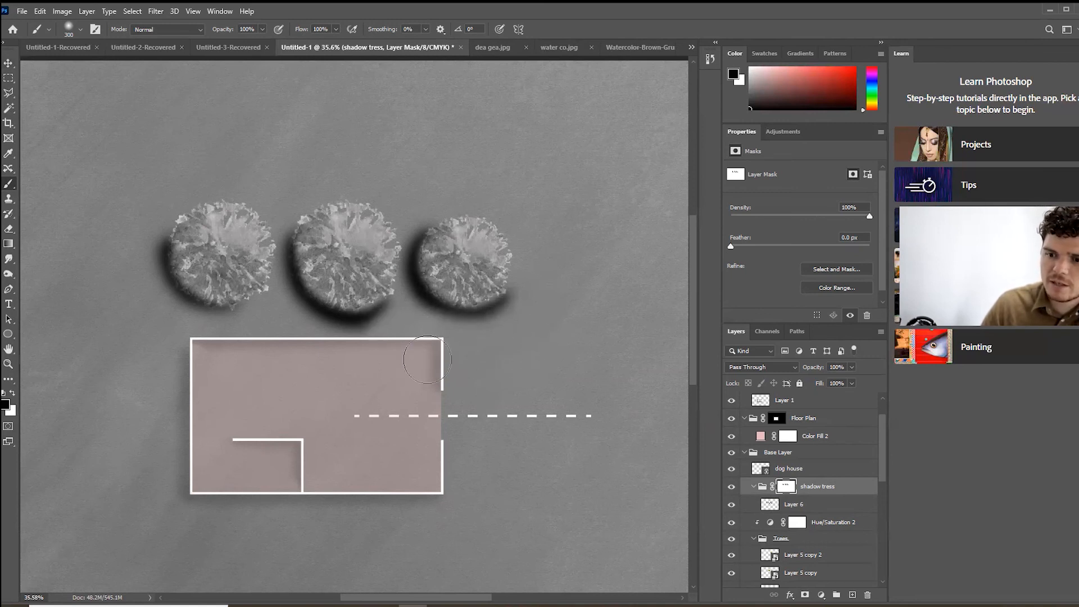
scroll(382, 458, "down", 2)
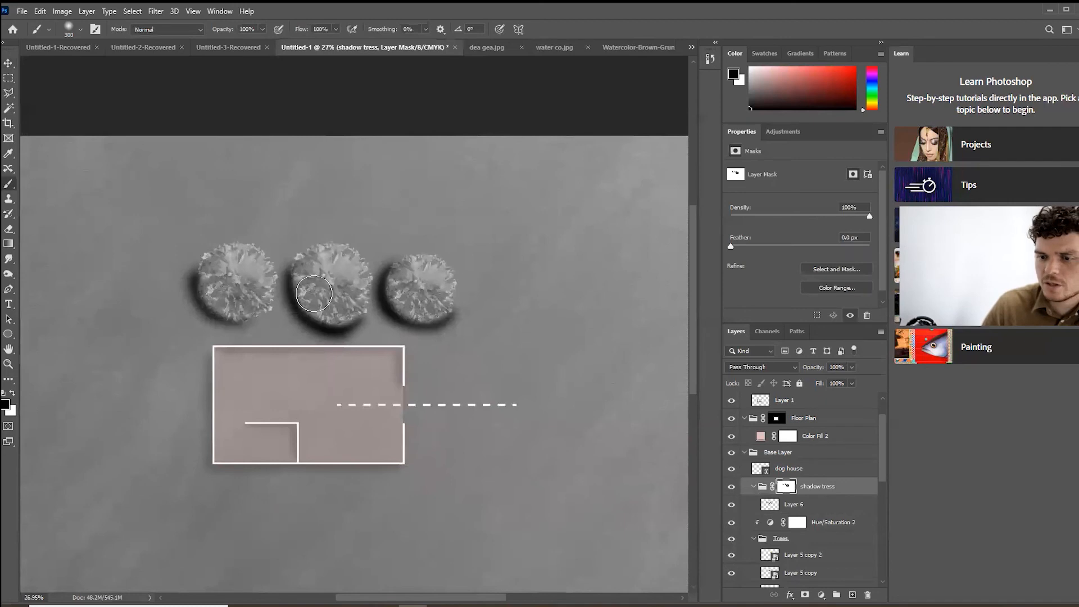
scroll(352, 287, "up", 2)
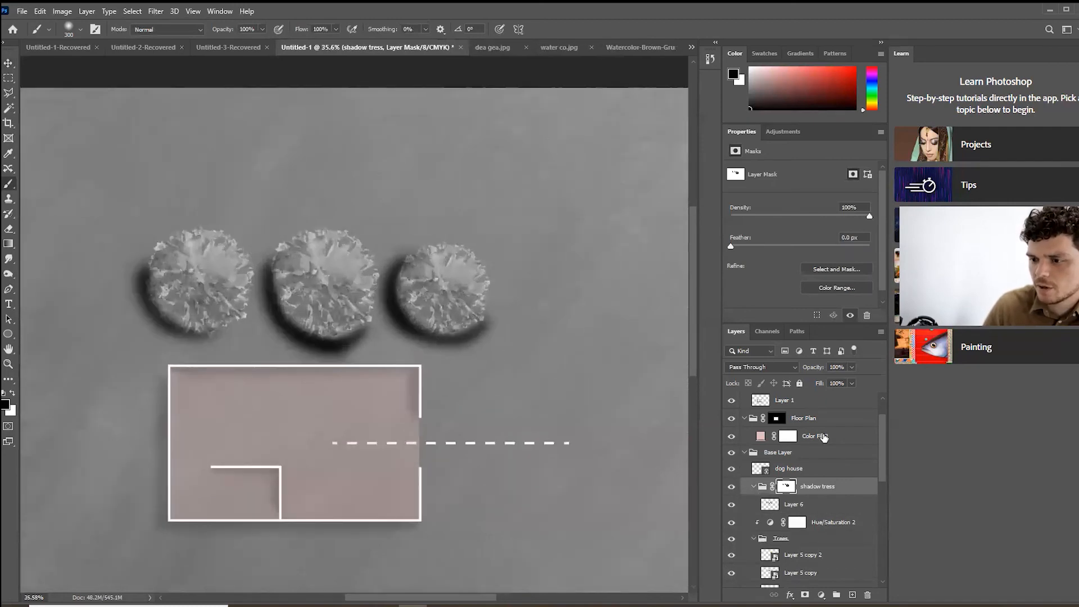
- Toggle the shadow layer and rightmost tree copy to check them, and set that tree's opacity to 71%
left_click(831, 508)
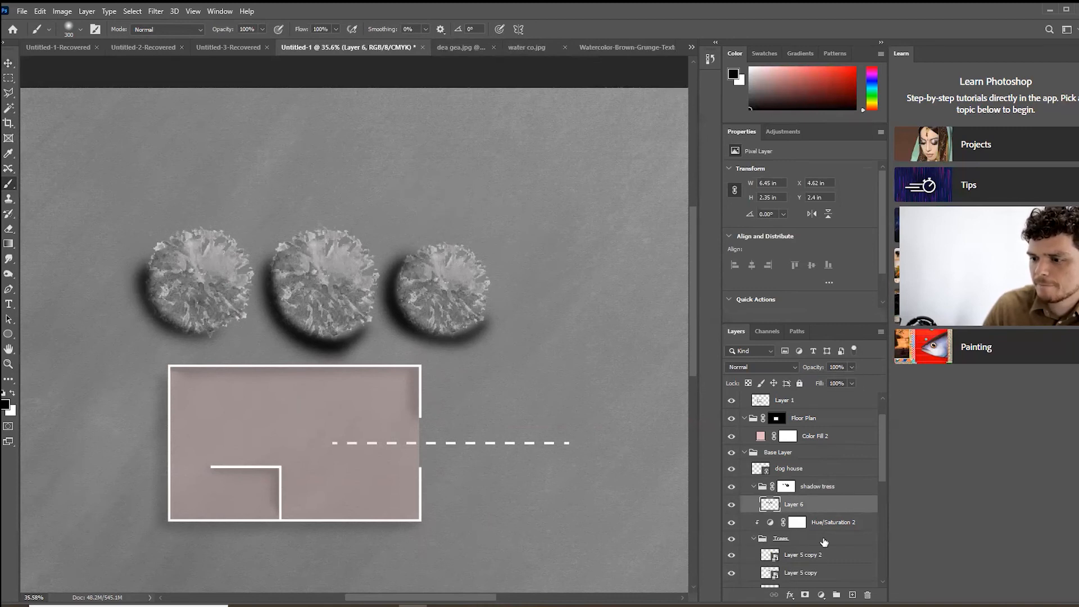
left_click(731, 505)
left_click(730, 504)
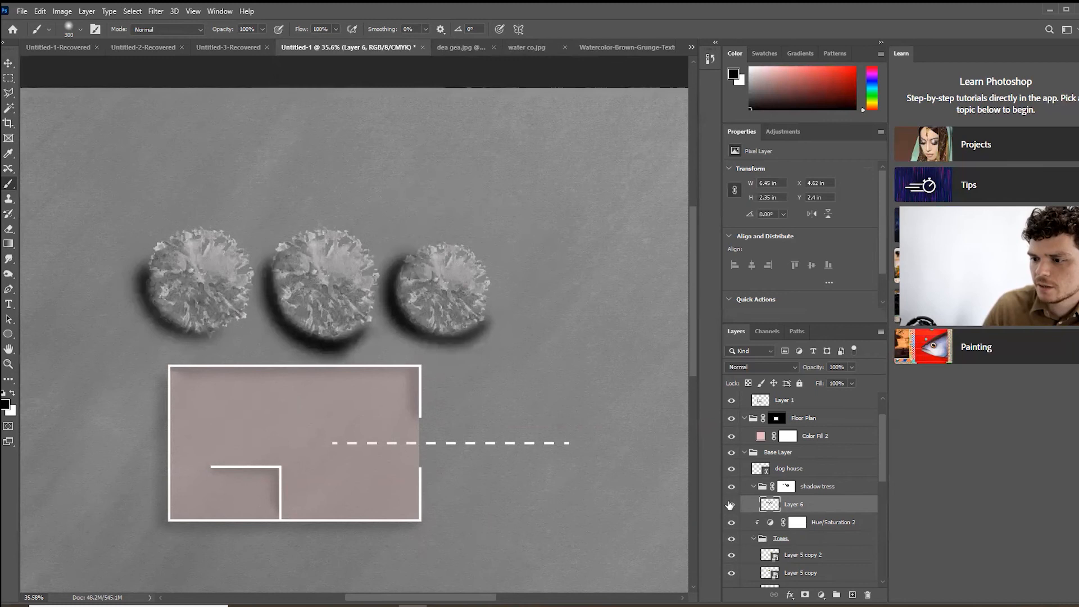
left_click(820, 556)
left_click(730, 555)
left_click(731, 555)
left_click_drag(847, 376, 837, 377)
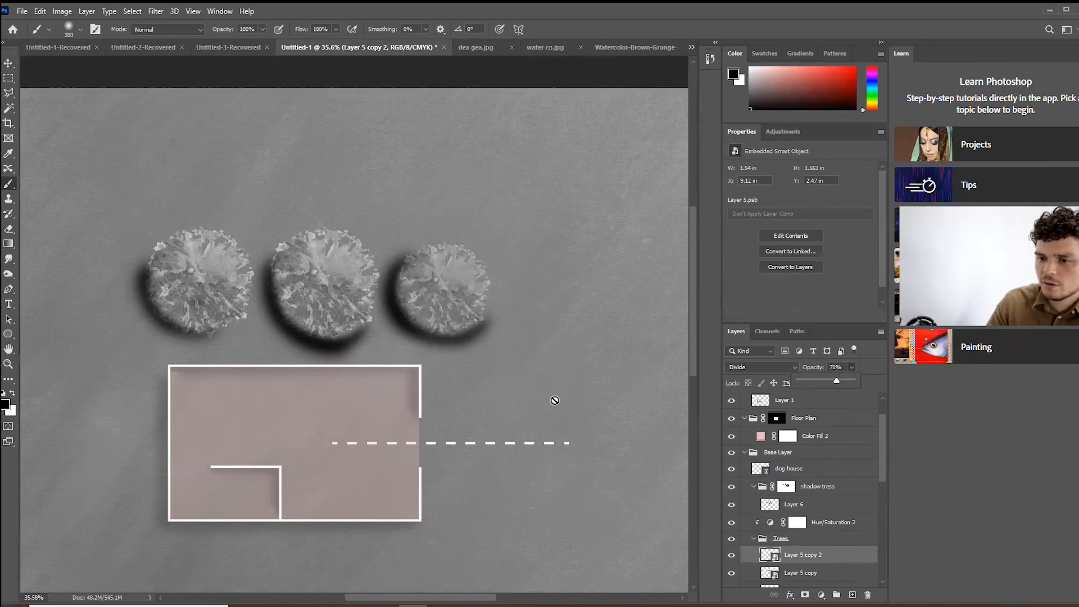
- Lower the opacity of the tree shadow layer, Layer 6, to 16%, and select the Gradient Fill 1 layer
left_click(827, 504)
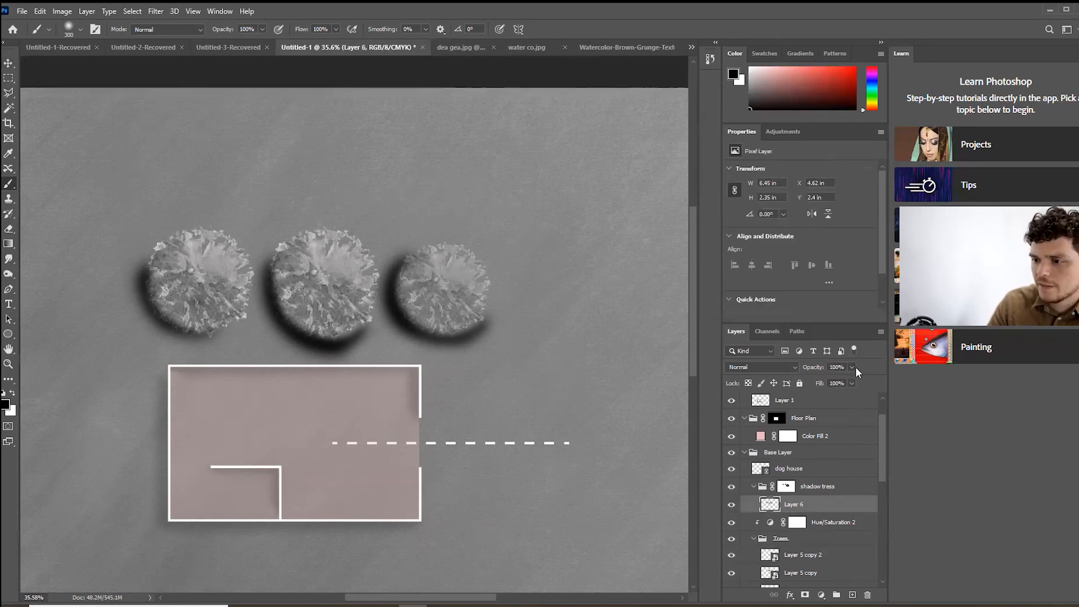
left_click_drag(847, 380, 809, 382)
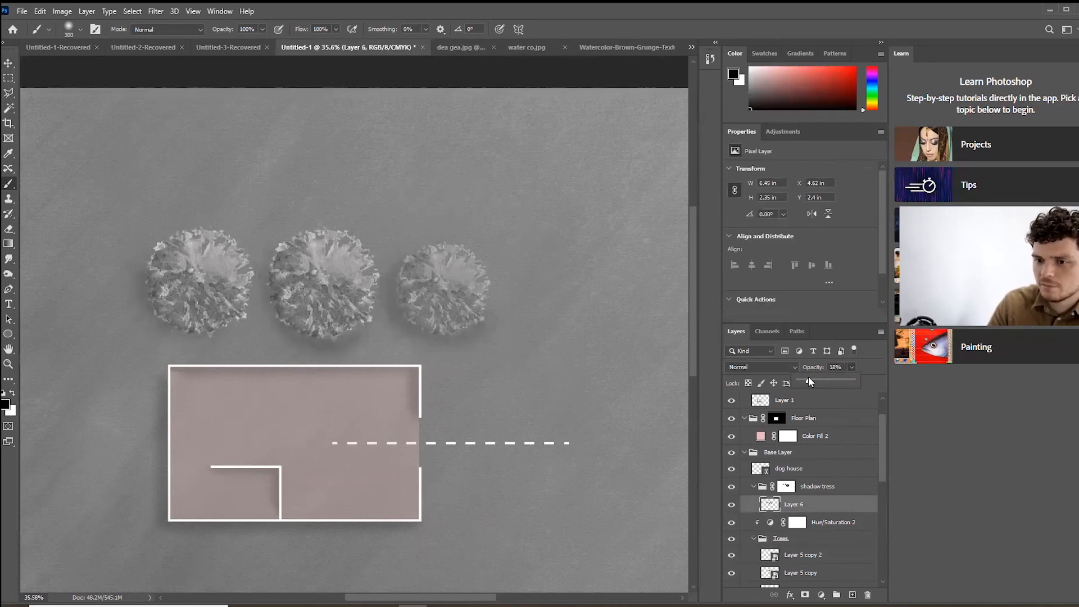
scroll(550, 417, "down", 5)
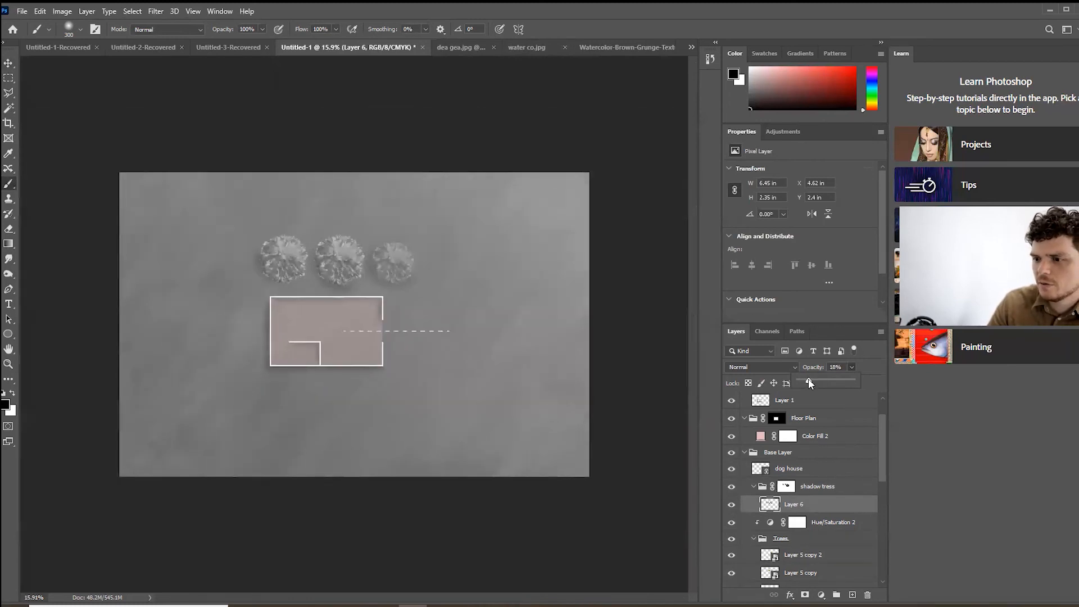
left_click(731, 505)
left_click(731, 505)
scroll(327, 308, "down", 2)
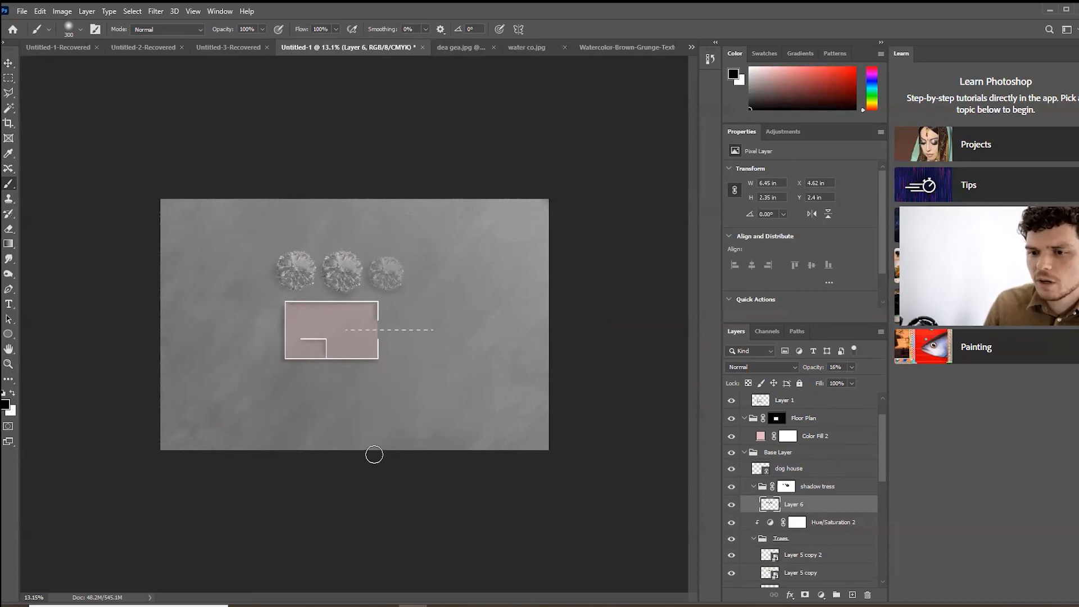
scroll(828, 445, "up", 2)
left_click(826, 403)
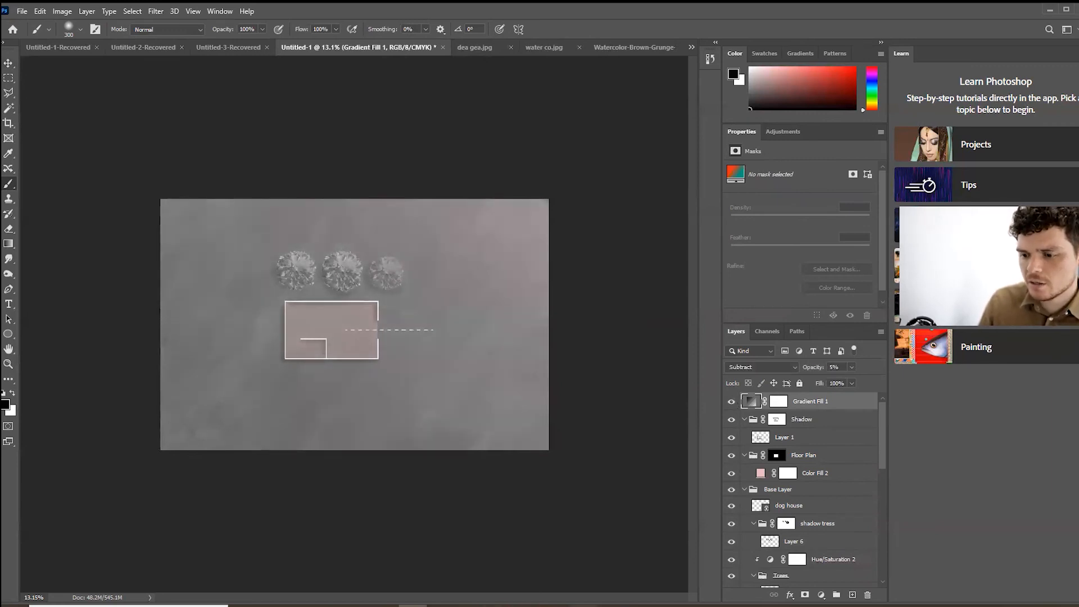
- Switch to Illustrator, show the hidden black background layer, and draw a vertical line along the floor plan's left wall, extending past both artboard edges
left_click(583, 605)
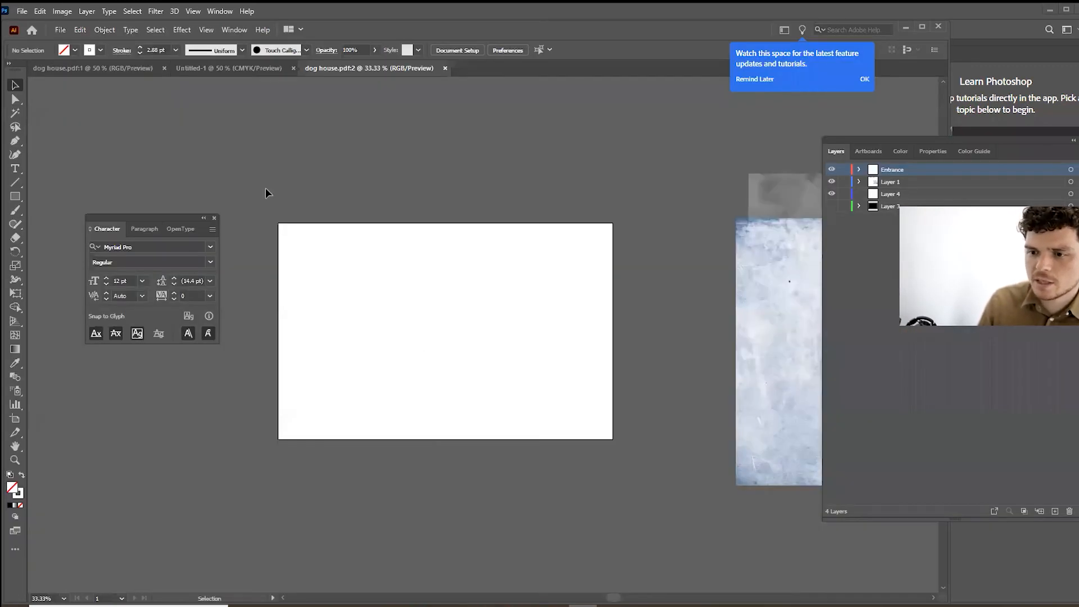
left_click(831, 205)
left_click(16, 182)
left_click_drag(385, 310, 386, 187)
left_click(16, 84)
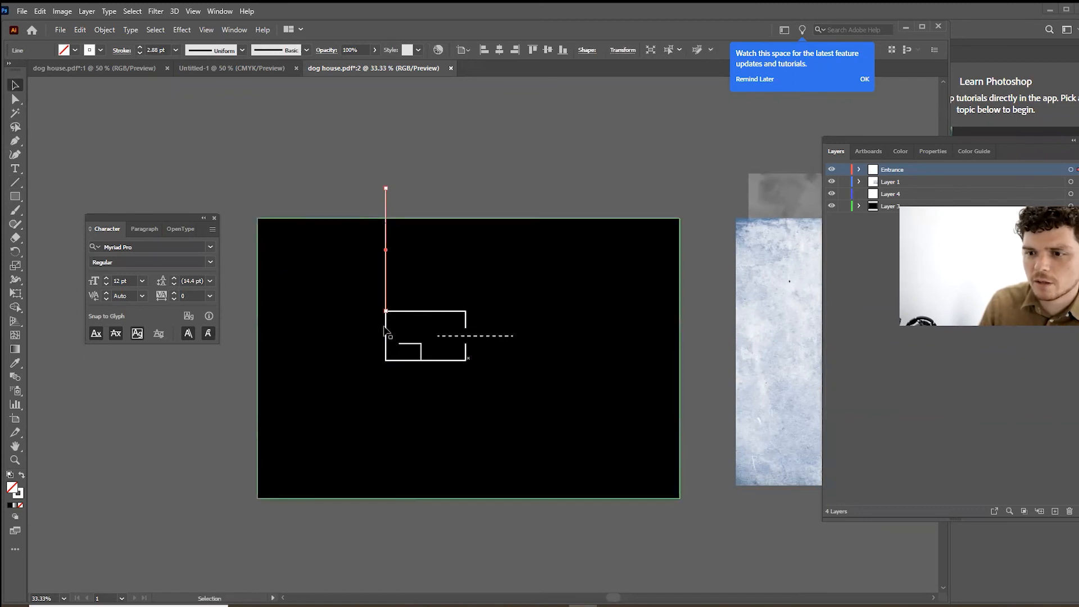
left_click_drag(386, 312, 385, 513)
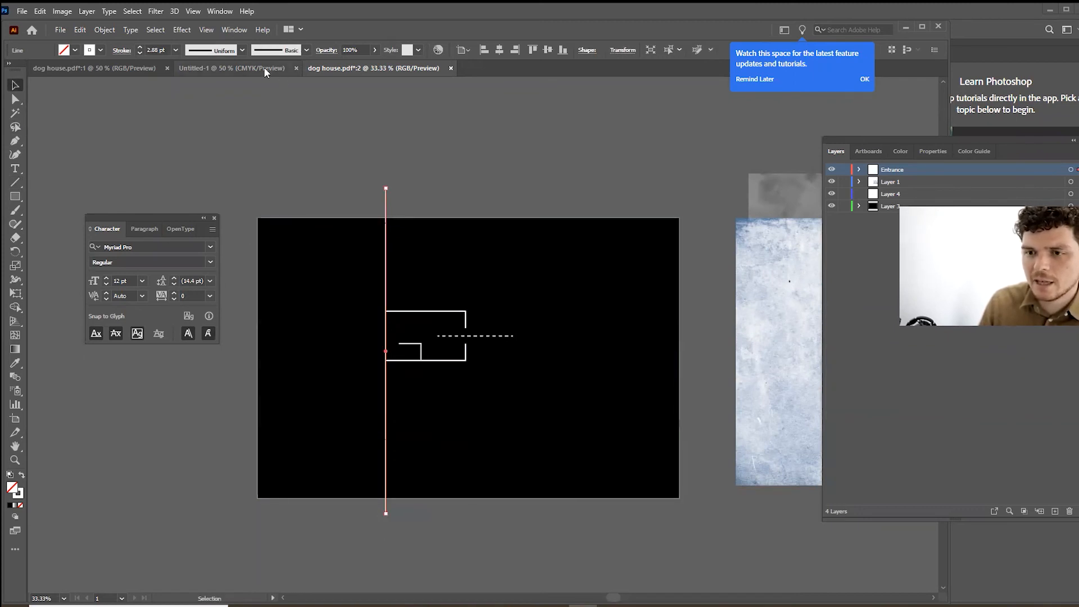
- Set the vertical line's stroke weight to 0.75 pt and copy it onto the inner partition and the right wall
left_click(177, 49)
left_click(203, 84)
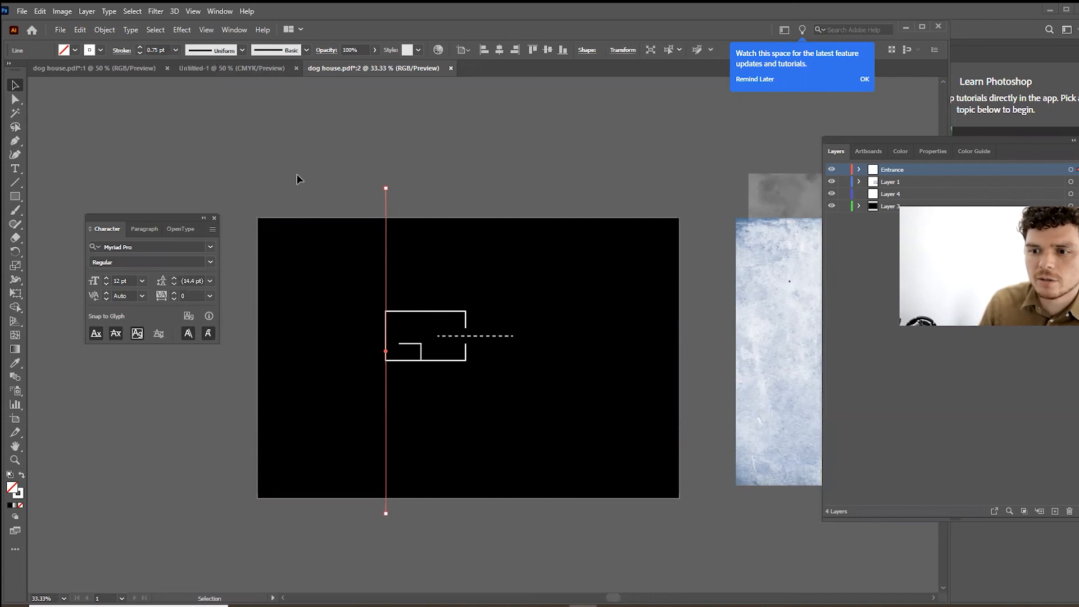
left_click(455, 289)
scroll(455, 289, "up", 2)
scroll(343, 209, "down", 1)
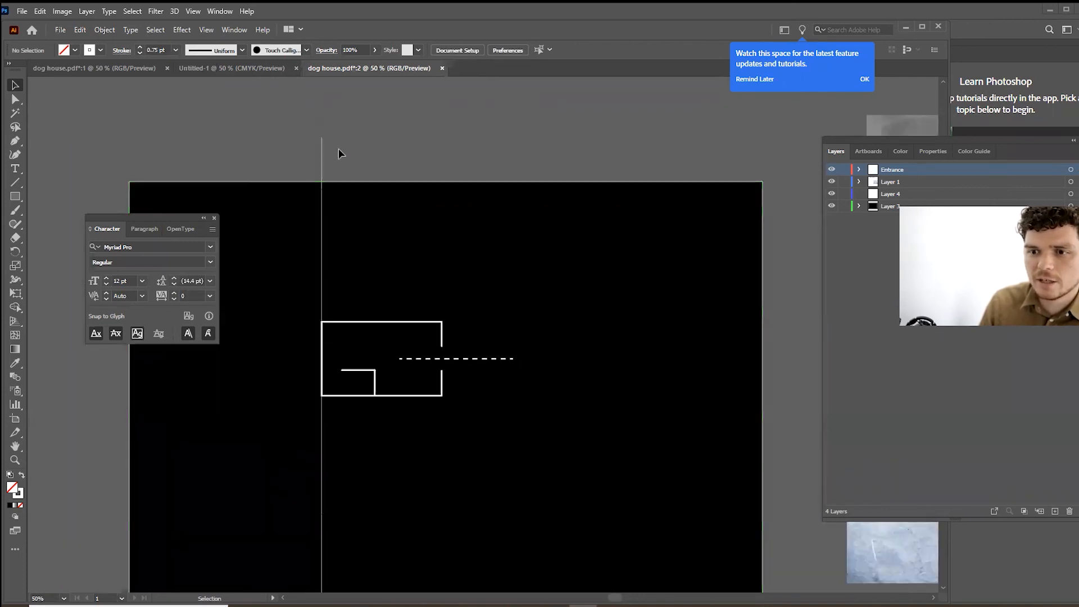
left_click_drag(323, 151, 440, 163)
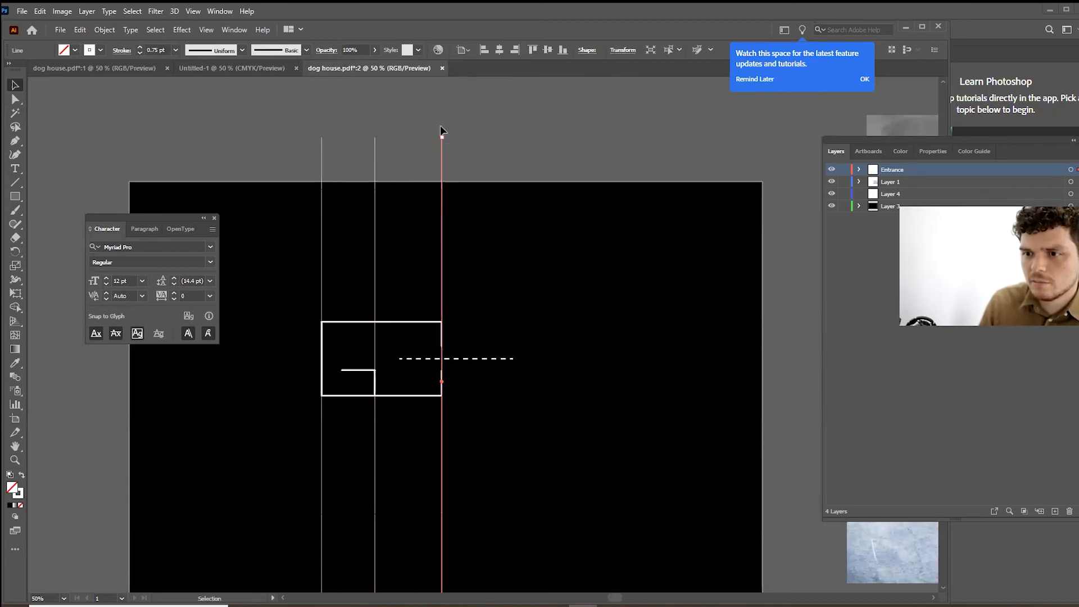
- Make a horizontal copy of the right-wall line and start it at the lower edge of the entrance opening, running right
left_click_drag(441, 131, 294, 382)
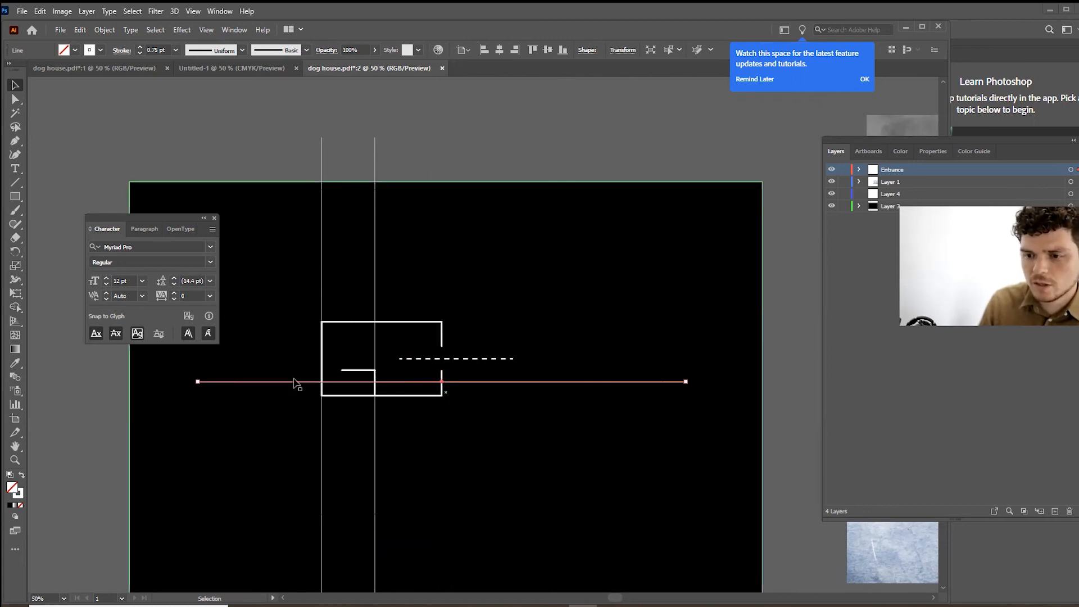
key("ctrl+z")
left_click_drag(442, 159, 242, 373)
left_click_drag(421, 380, 598, 374)
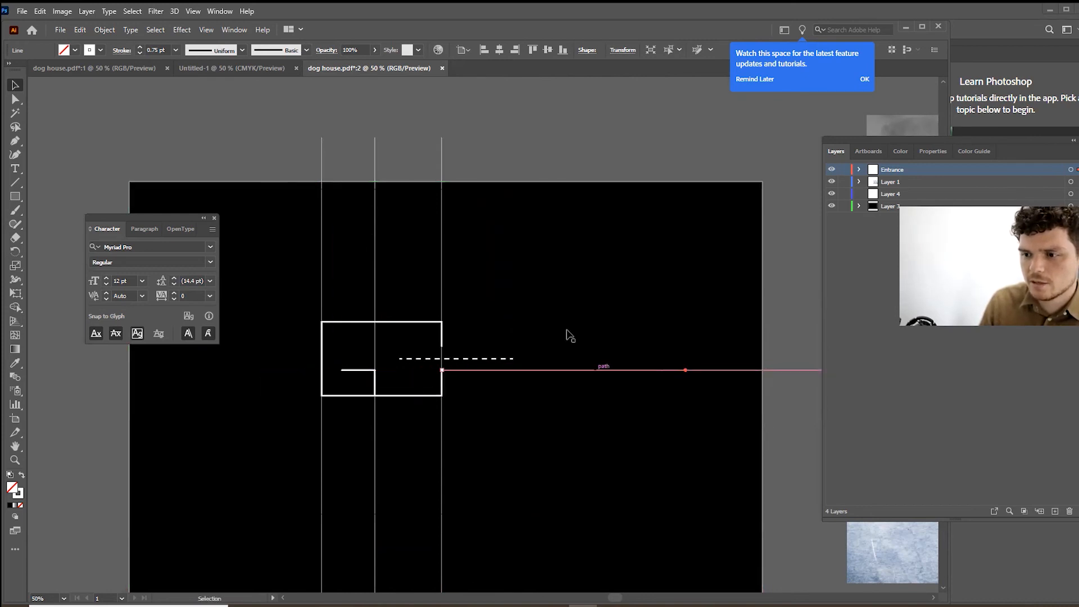
- Add a second horizontal line running right from the upper edge of the entrance opening, and deselect it
left_click_drag(443, 231, 646, 342)
left_click_drag(389, 388, 581, 345)
key("ctrl+z")
left_click_drag(422, 389, 620, 350)
left_click(549, 160)
scroll(400, 349, "down", 3)
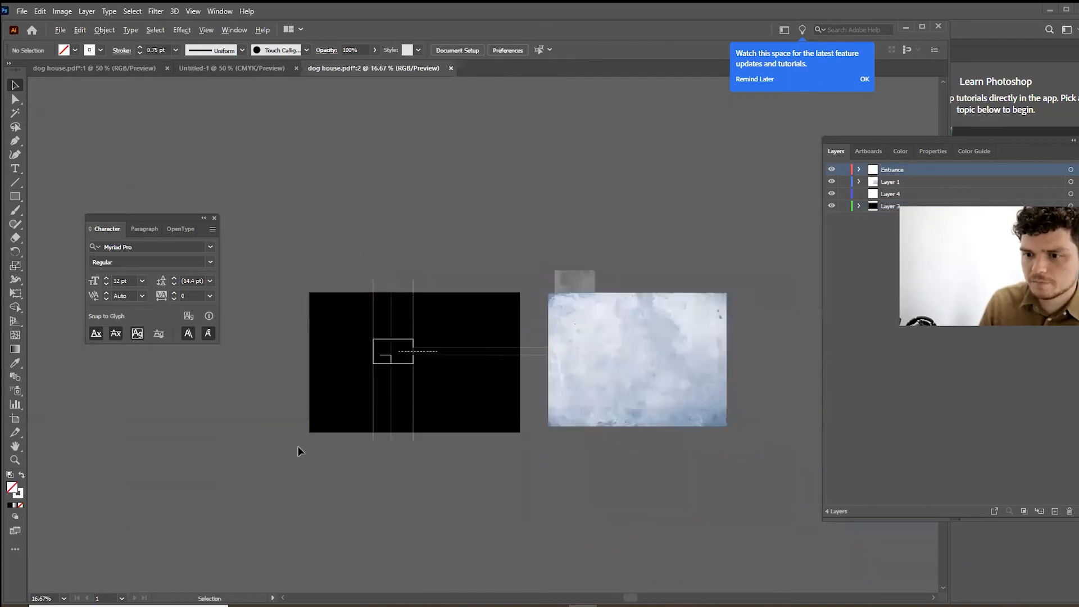
- Copy the two entrance lines to just above the floor plan and stretch them past both side edges of the artboard
scroll(361, 325, "up", 2)
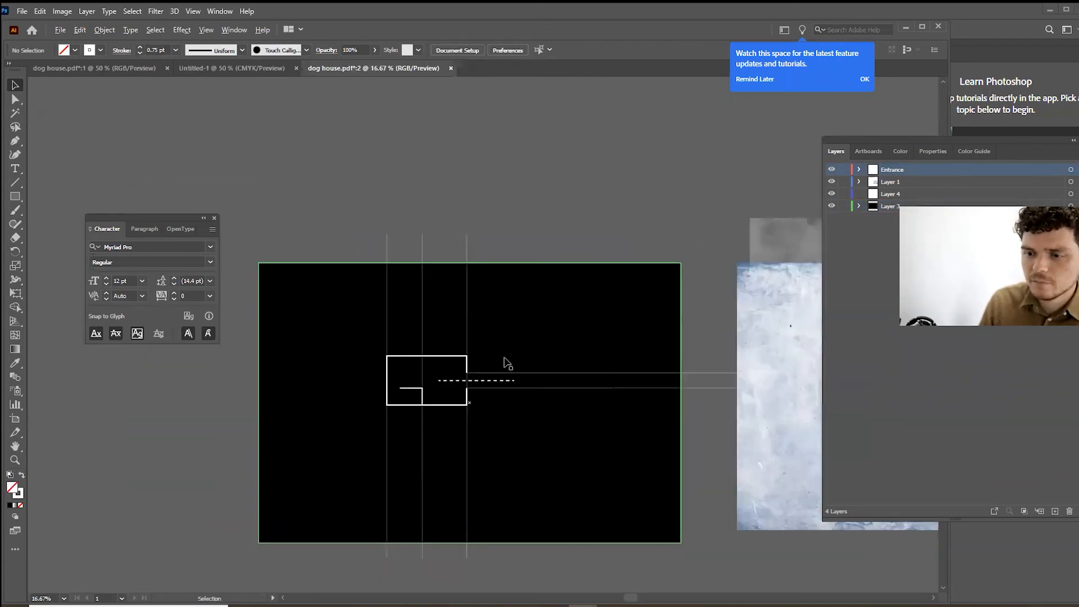
left_click(568, 385)
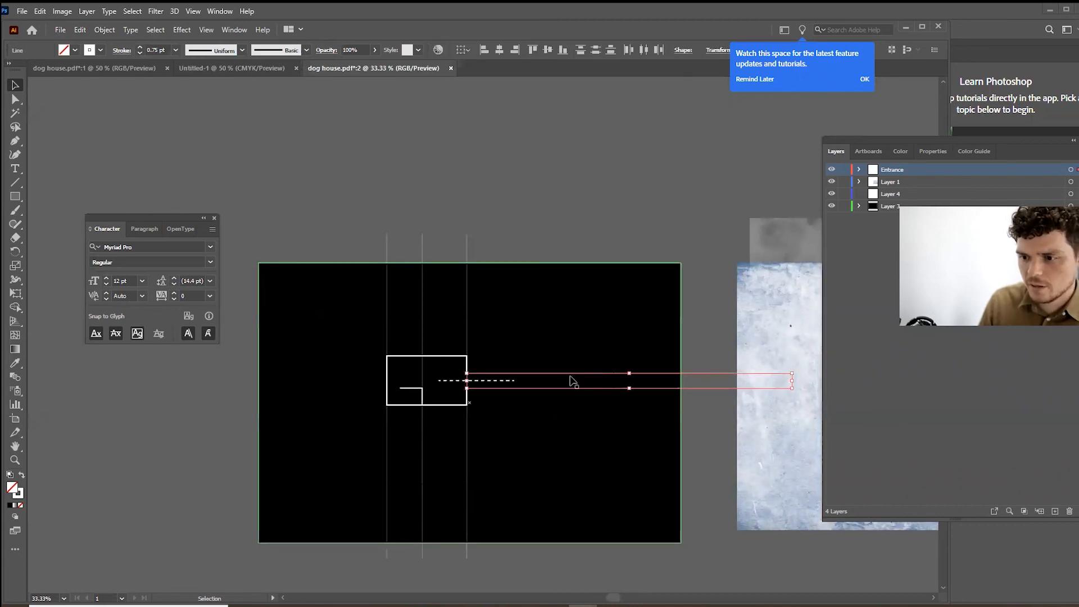
left_click_drag(570, 380, 502, 326)
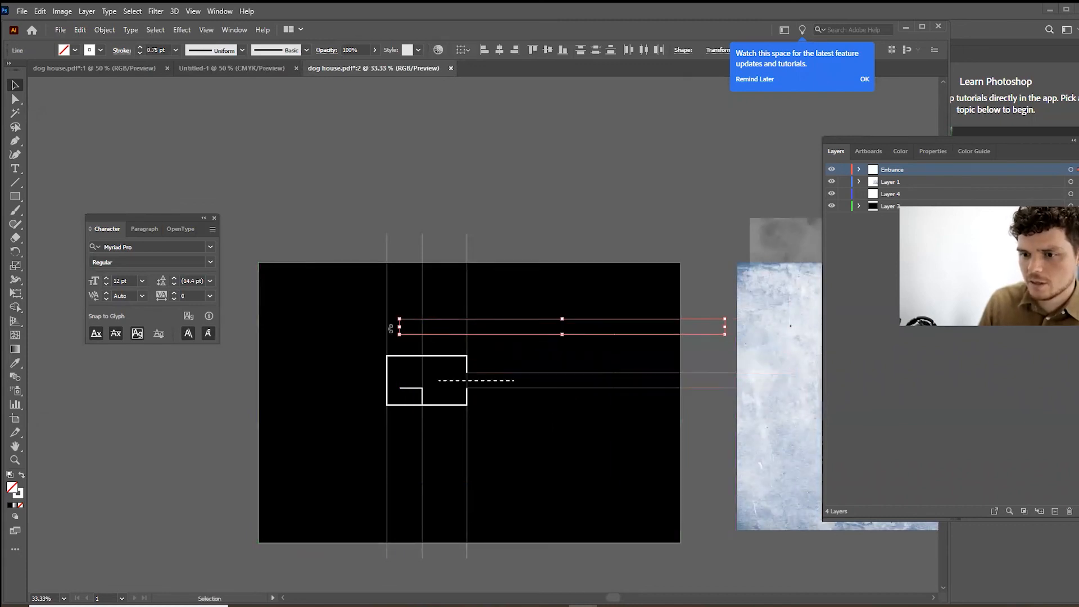
left_click_drag(396, 326, 230, 326)
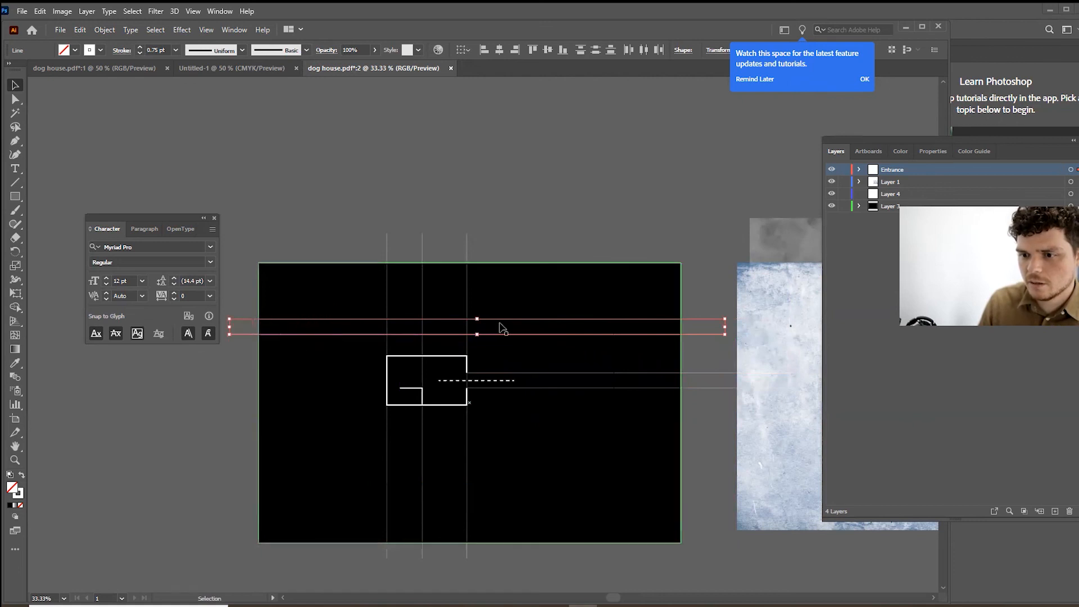
left_click_drag(499, 323, 498, 325)
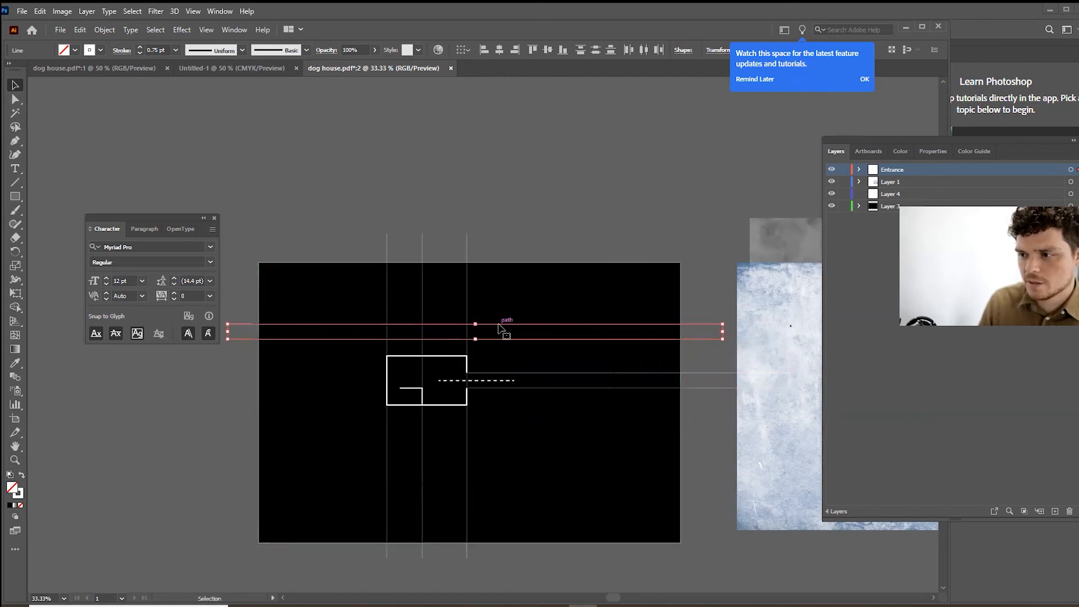
left_click(46, 440)
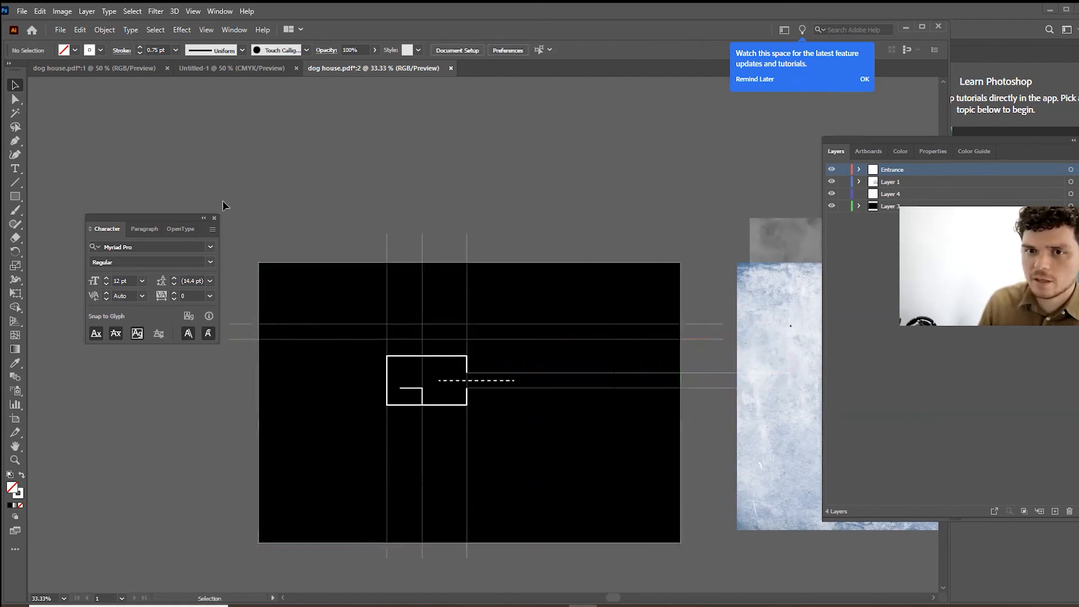
- Hide the black Layer 3, save the line drawing, and switch to Photoshop to check the lines on the rendered plan
left_click(831, 206)
left_click(61, 29)
left_click(93, 137)
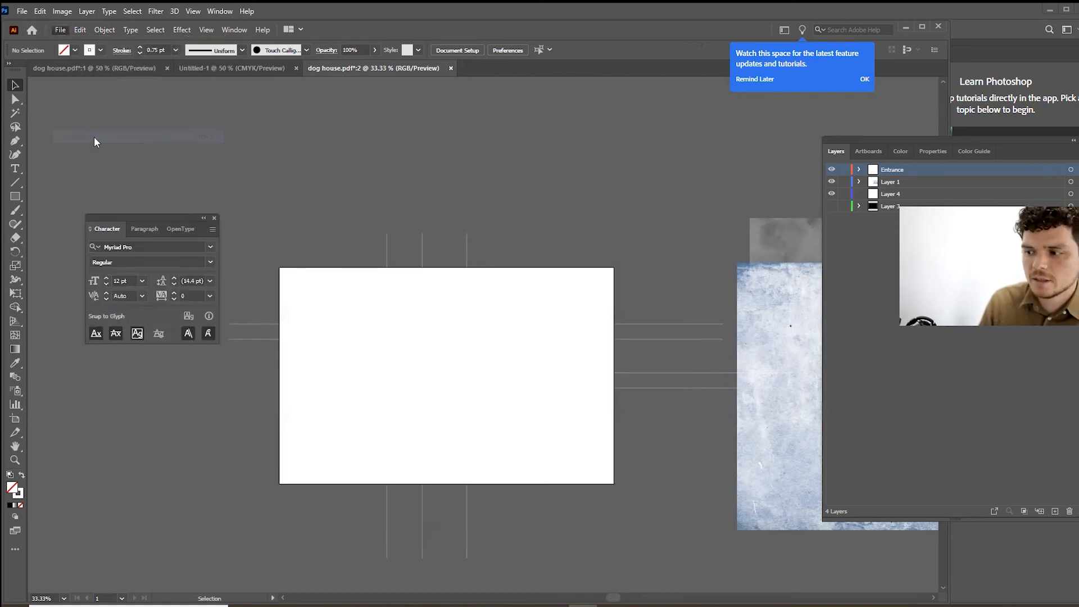
left_click(472, 22)
scroll(342, 342, "up", 3)
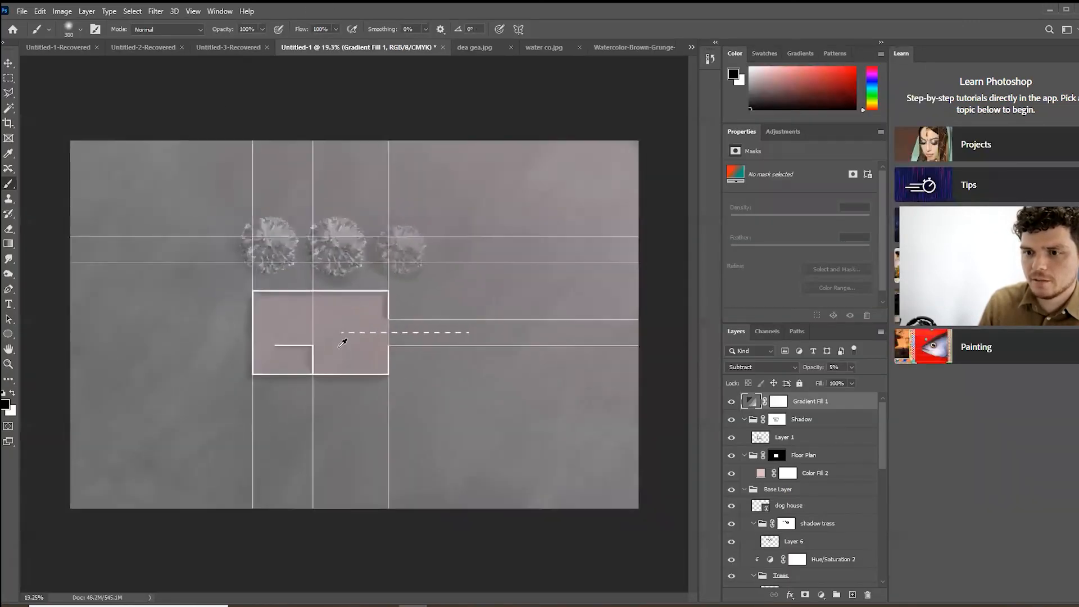
scroll(293, 335, "down", 3)
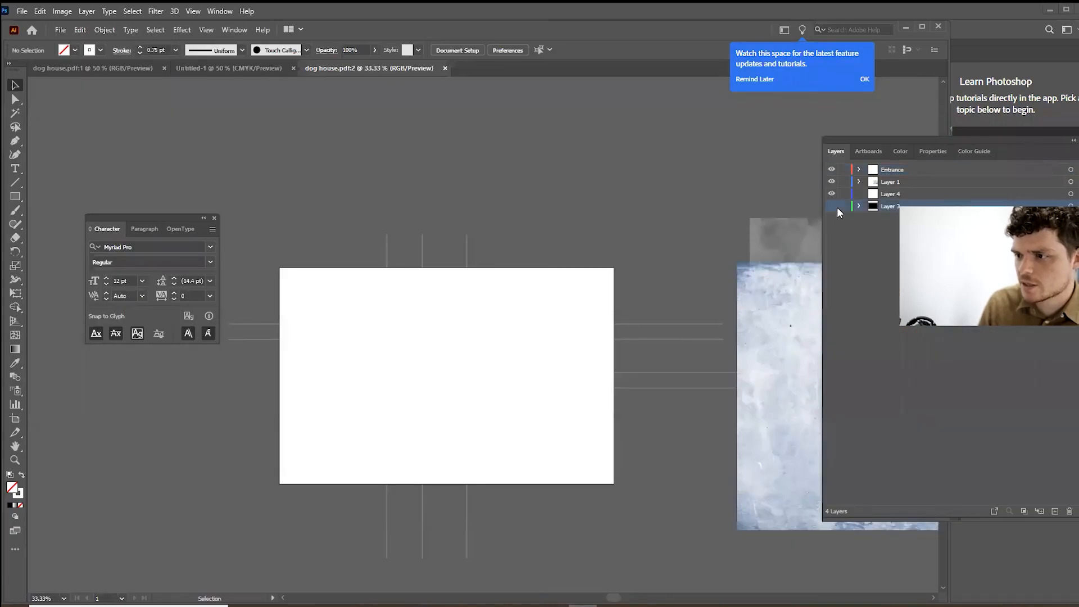
- Back in Illustrator, show the black background layer, select all the construction lines and send them to the back
left_click(832, 206)
left_click_drag(718, 410, 684, 296)
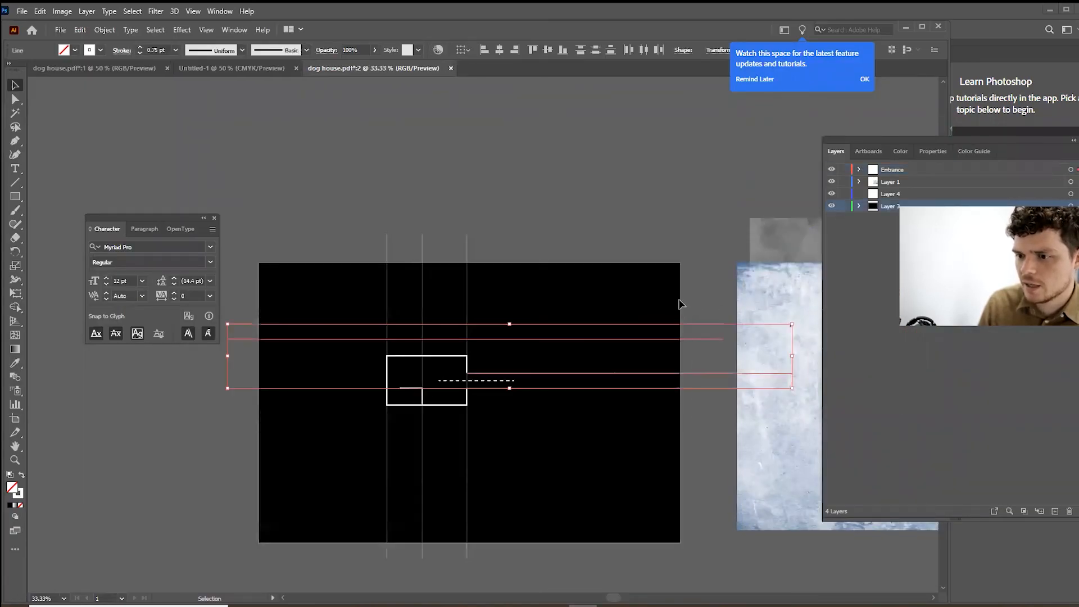
left_click_drag(293, 217, 486, 237)
right_click(484, 241)
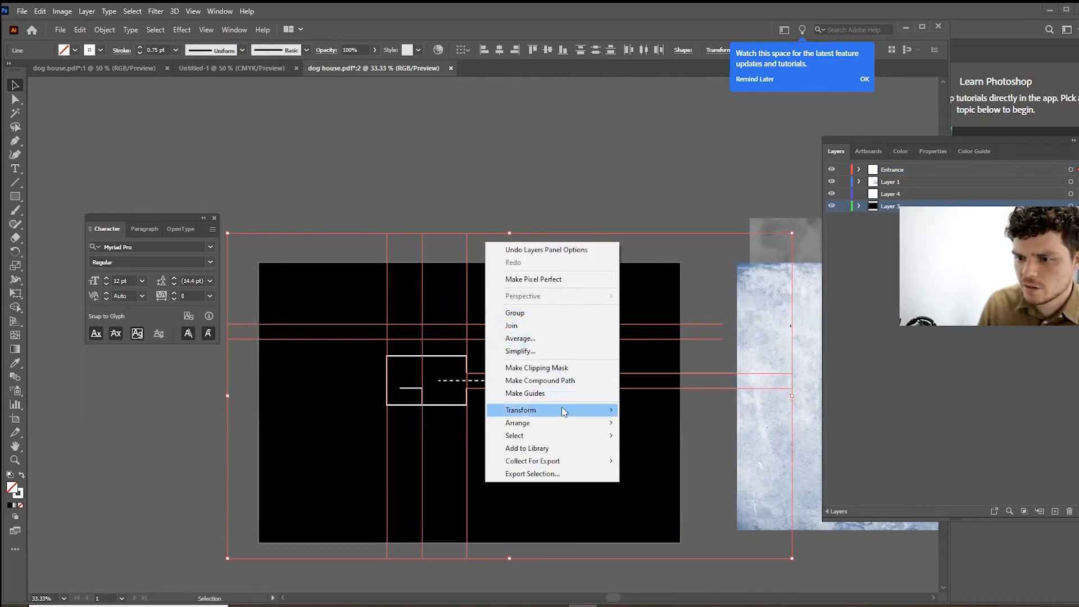
mouse_move(569, 427)
left_click(703, 459)
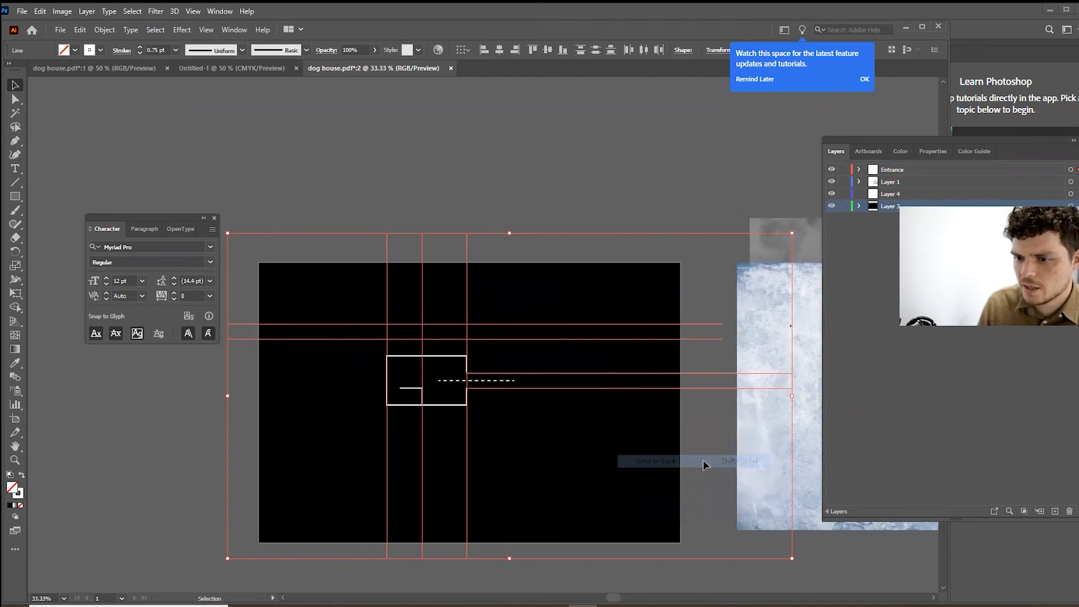
- Set the selected construction lines' stroke weight to 0.25 pt and deselect them
left_click(176, 50)
left_click(191, 63)
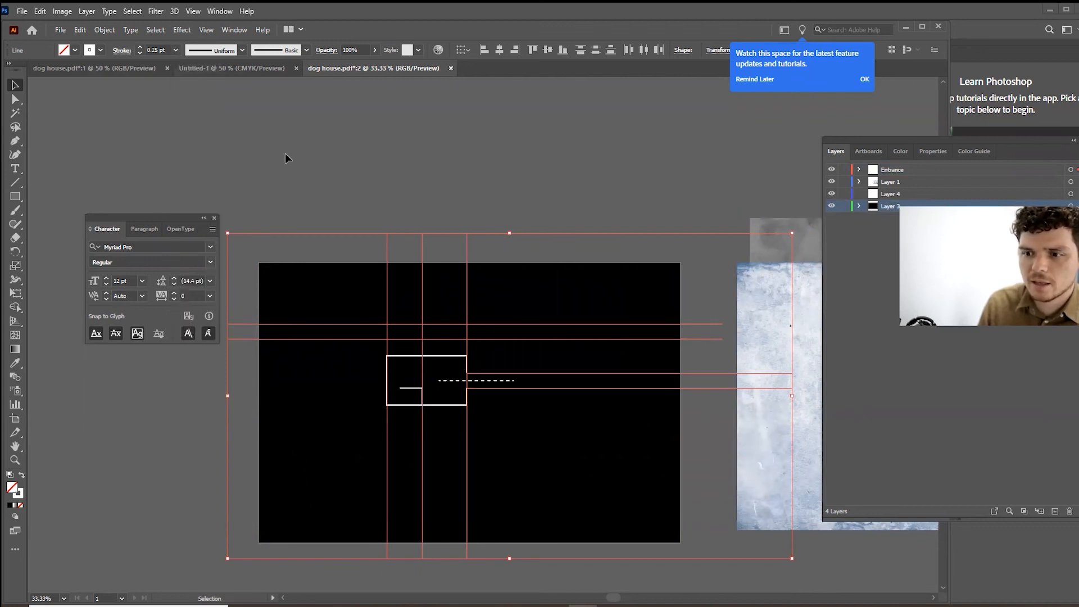
left_click(284, 155)
scroll(481, 365, "up", 1)
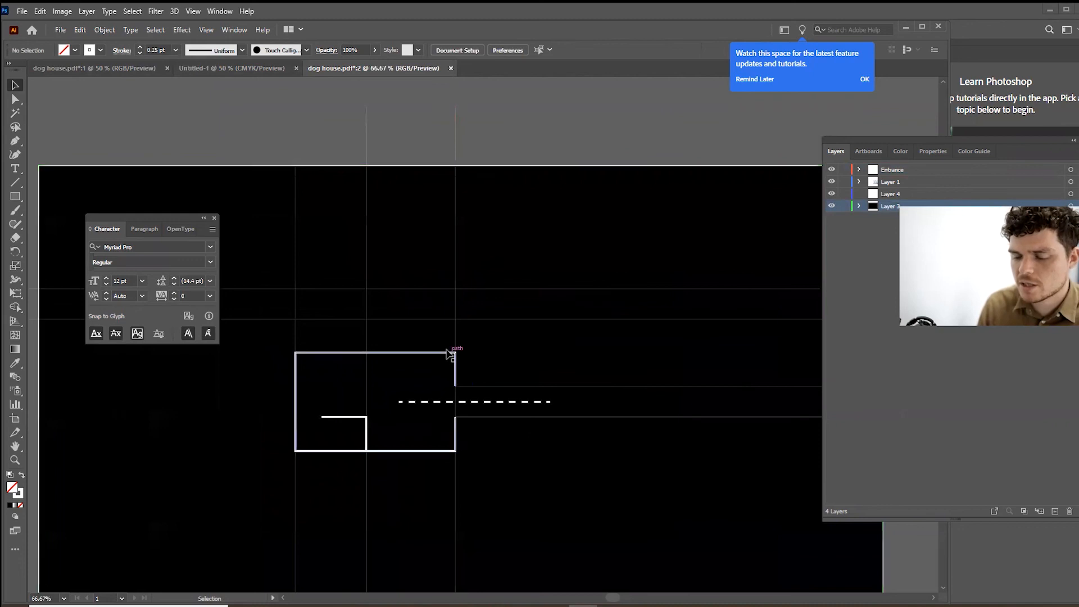
scroll(450, 355, "down", 1)
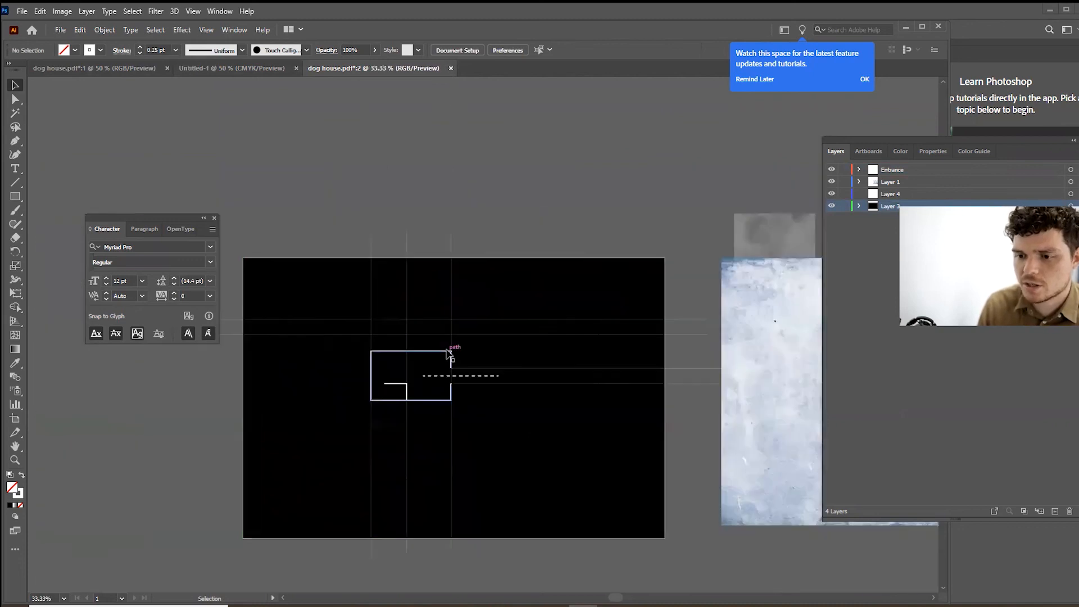
left_click(373, 308)
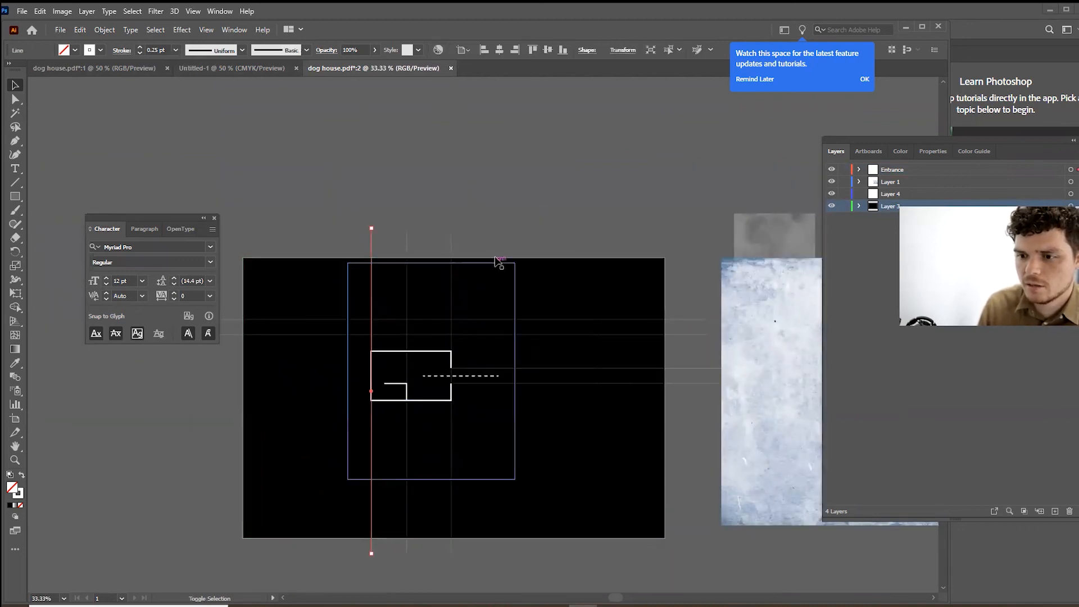
left_click(543, 210)
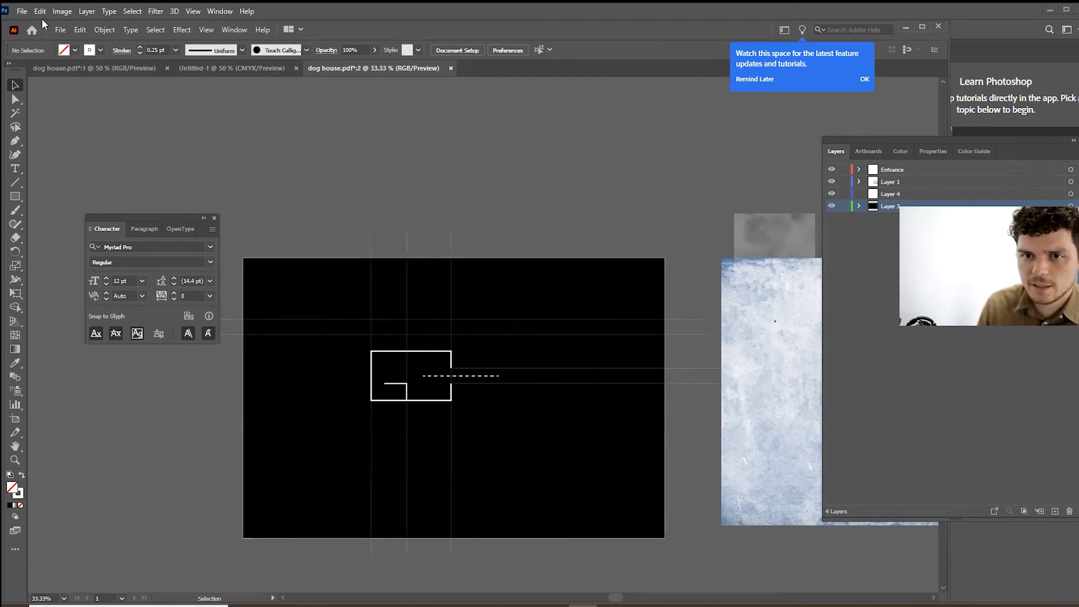
- Save the drawing with its black background showing, check it in Photoshop, and return to Illustrator
left_click(60, 30)
left_click(79, 137)
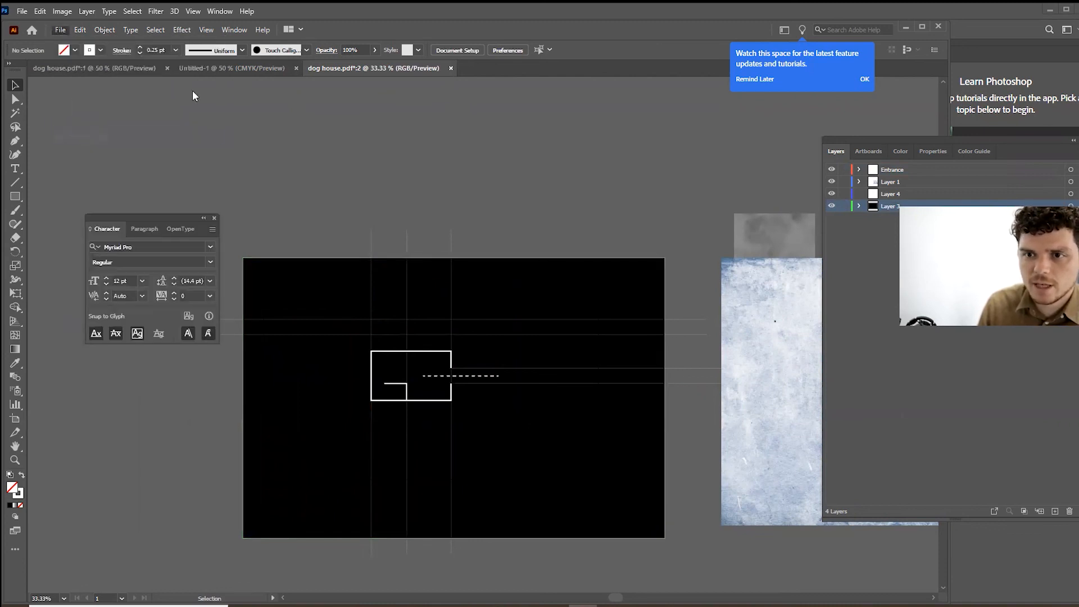
key("alt+Tab")
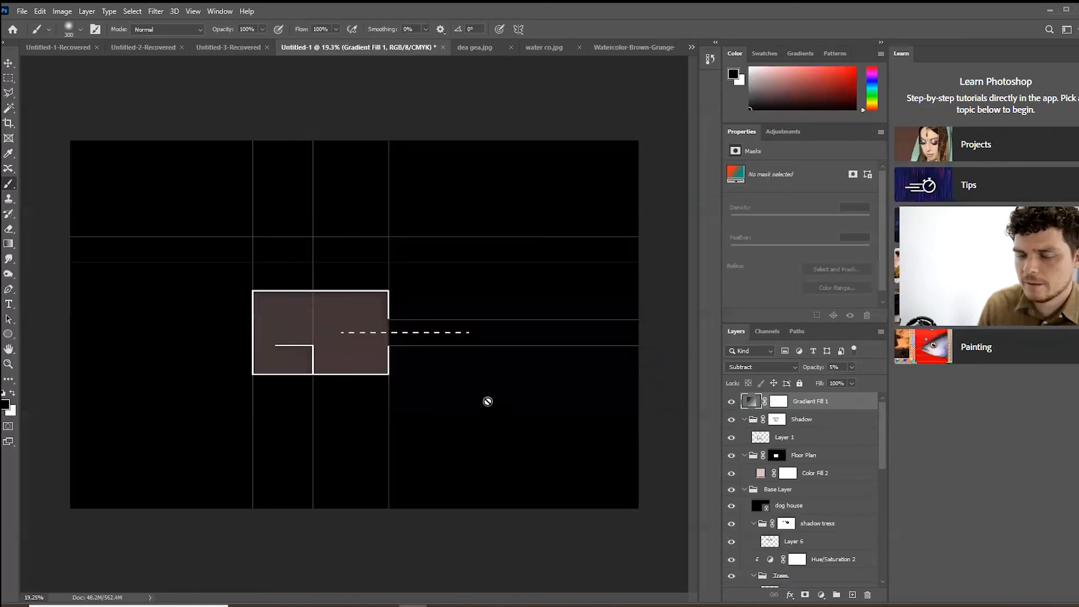
key("alt+Tab")
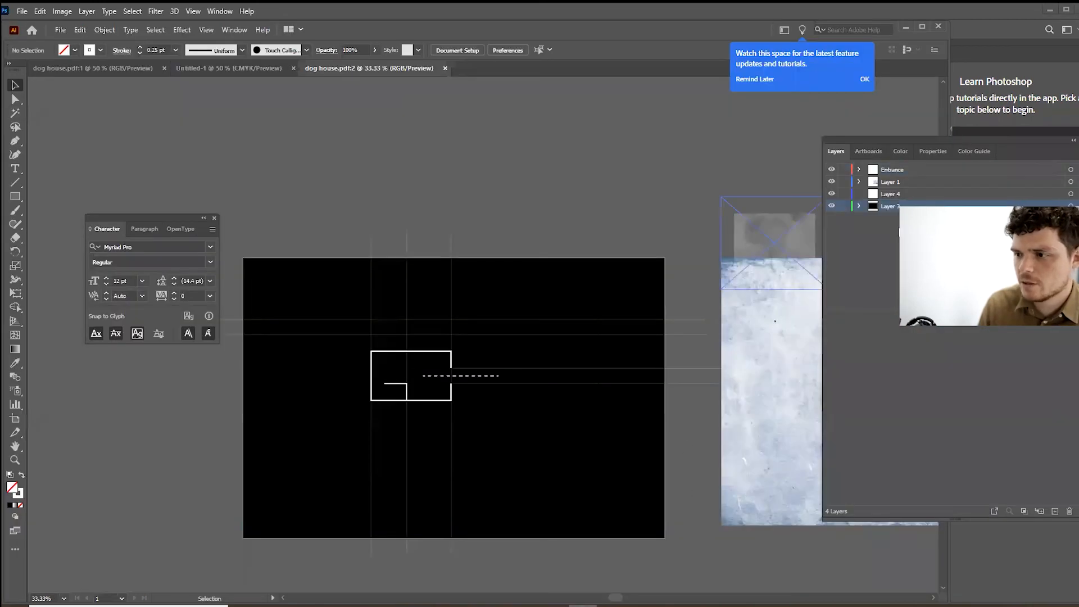
- Hide the black background layer again, save the drawing, and check the thinner construction lines in Photoshop
left_click(832, 206)
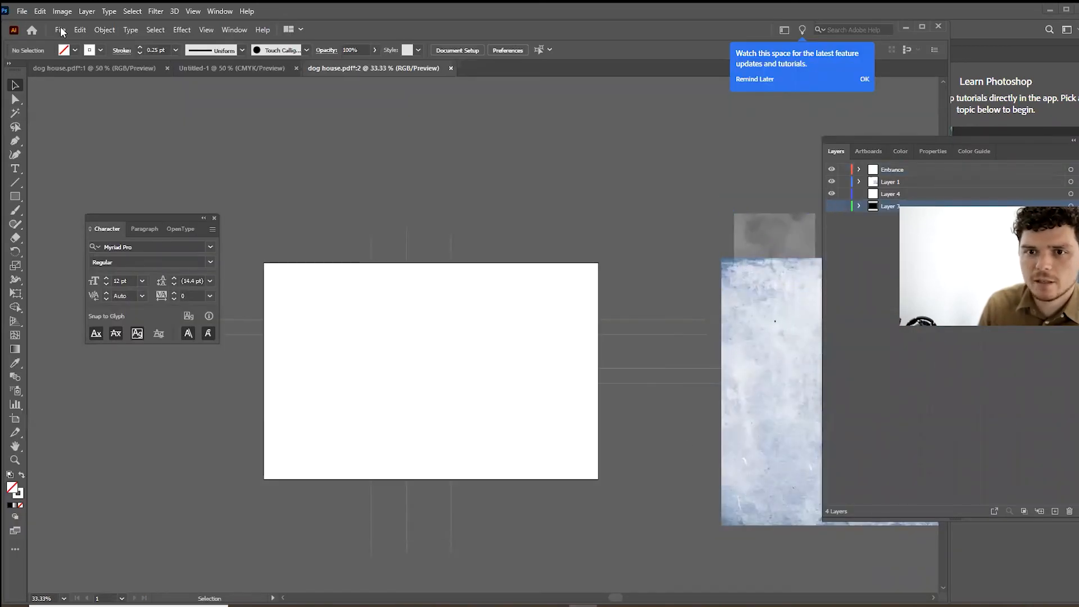
left_click(60, 29)
left_click(78, 136)
key("alt+Tab")
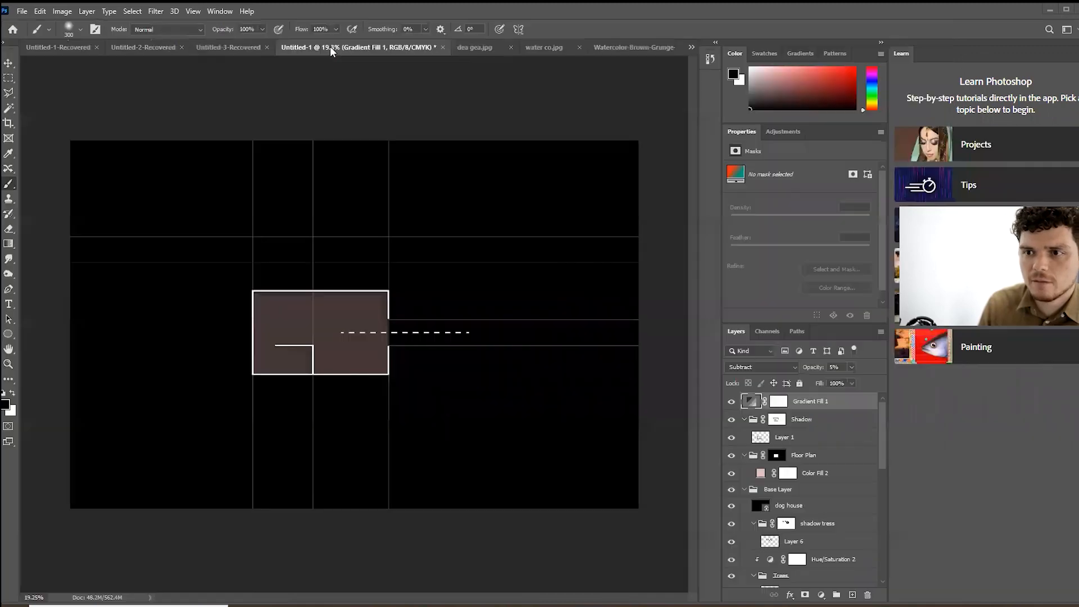
scroll(462, 377, "down", 2)
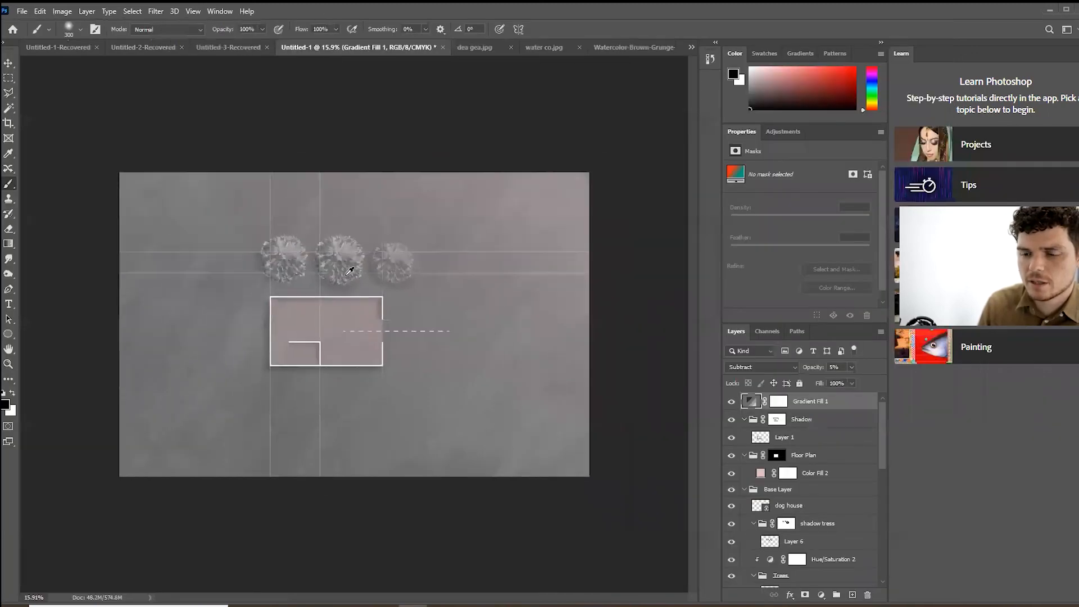
scroll(345, 272, "up", 1)
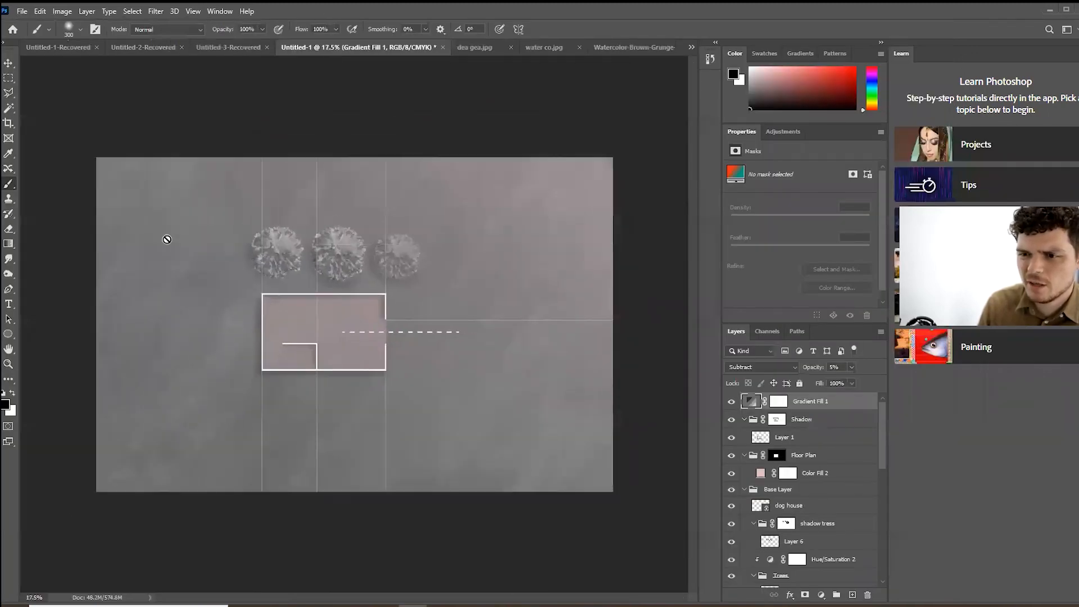
scroll(354, 227, "up", 2)
- Rasterize the linked dog house layer and undo the brush stroke painted over the smallest tree
scroll(786, 454, "down", 3)
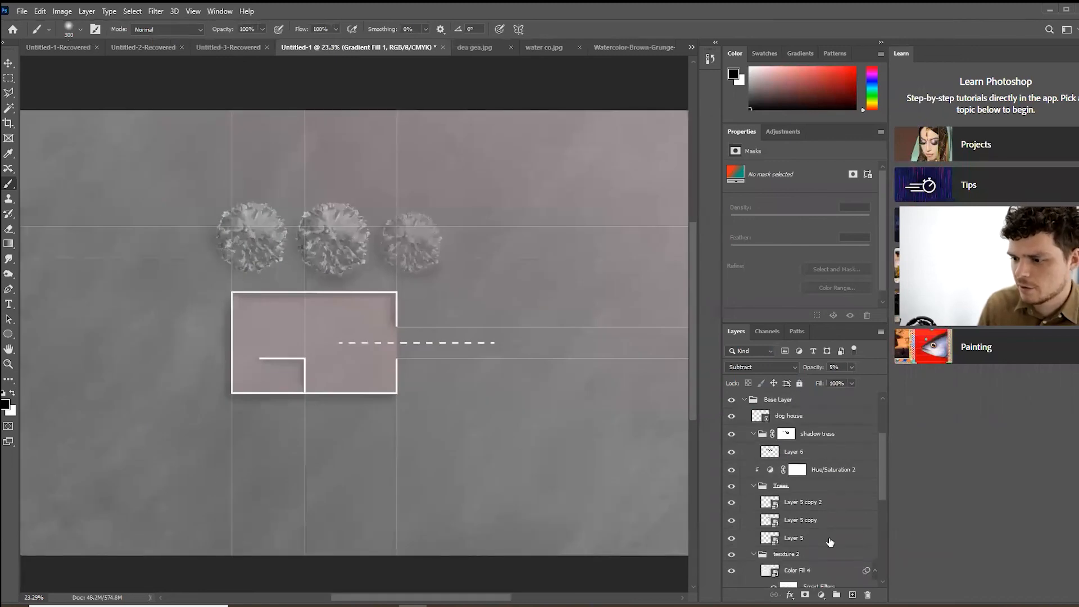
scroll(830, 541, "down", 3)
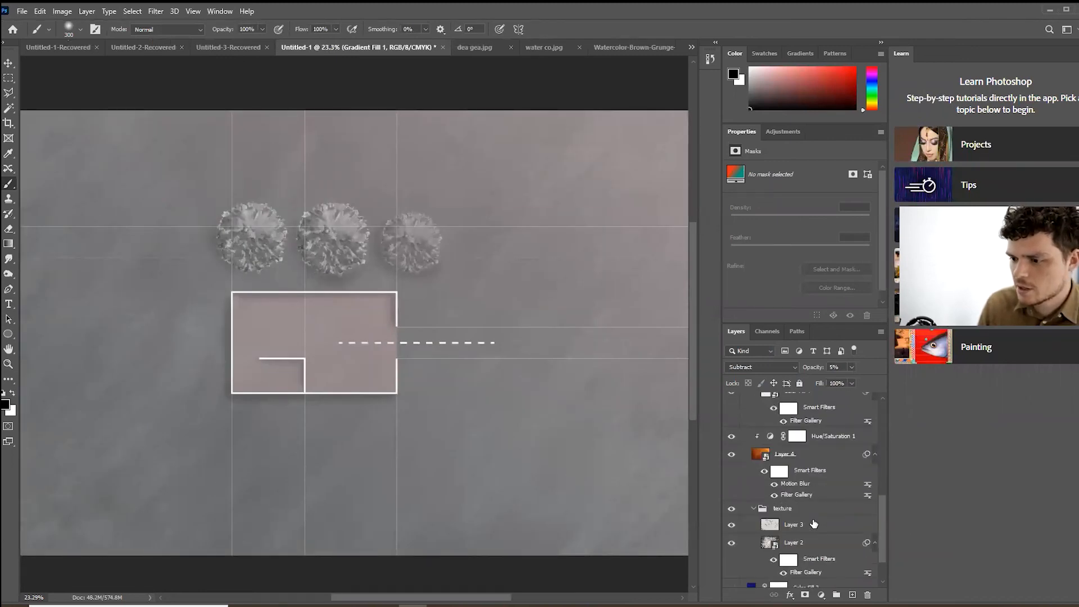
scroll(814, 523, "up", 4)
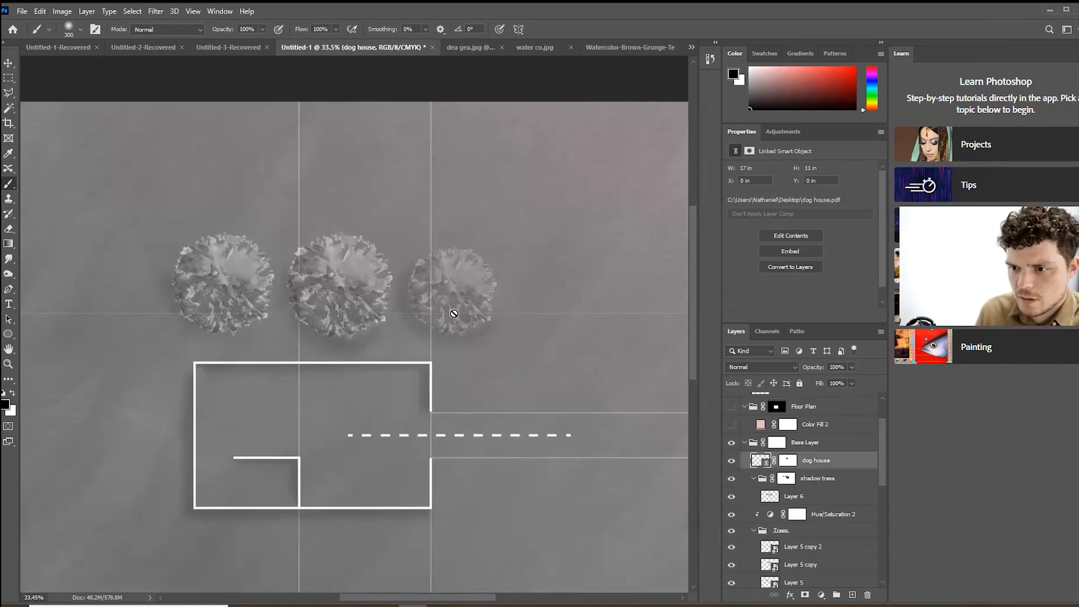
left_click(450, 308)
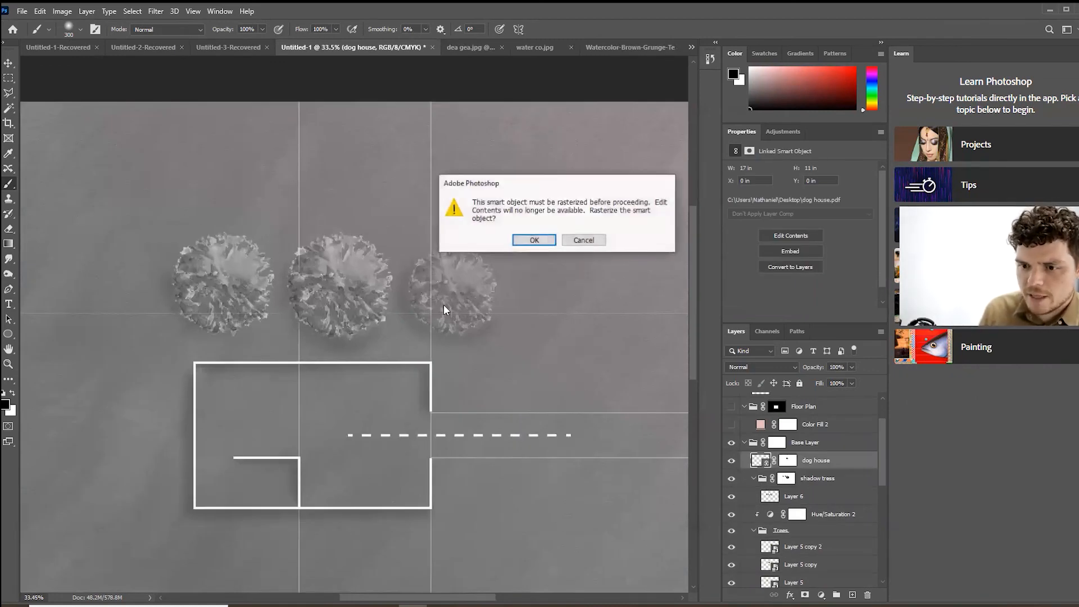
left_click(532, 240)
mouse_move(443, 311)
left_mouse_down()
mouse_move(441, 289)
mouse_move(452, 293)
left_mouse_up()
key("ctrl+z")
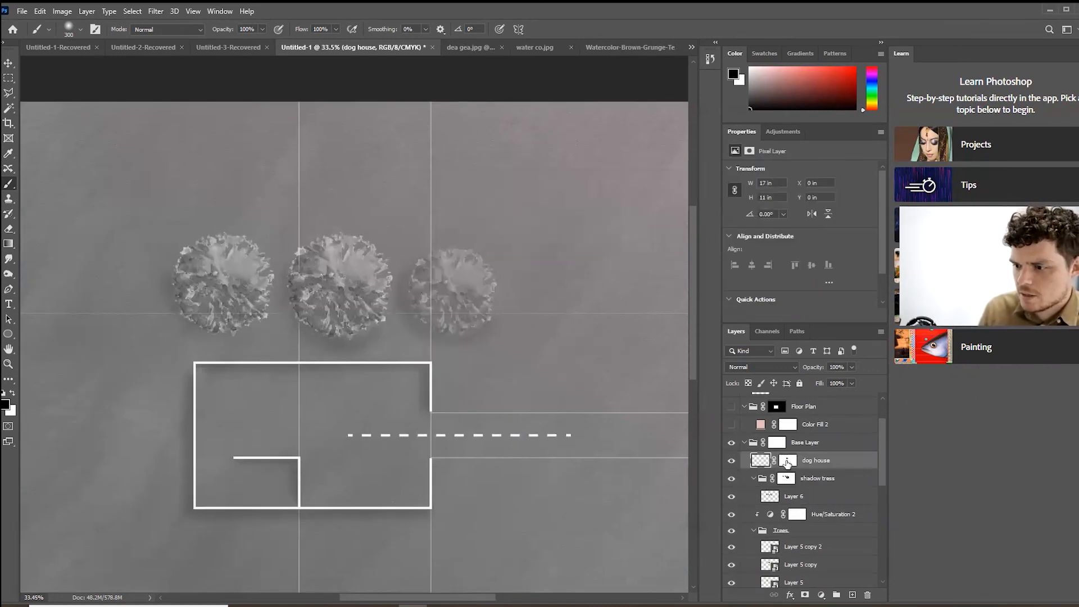
- Paint black on the dog house layer's mask over the three trees to hide the construction lines crossing them
left_click(787, 461)
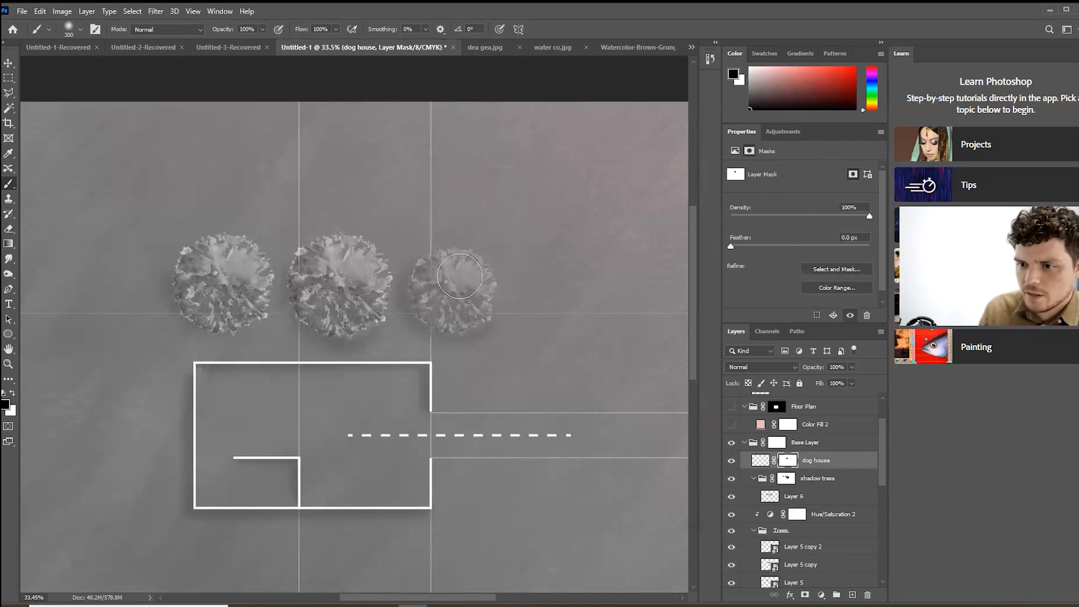
scroll(463, 304, "down", 1)
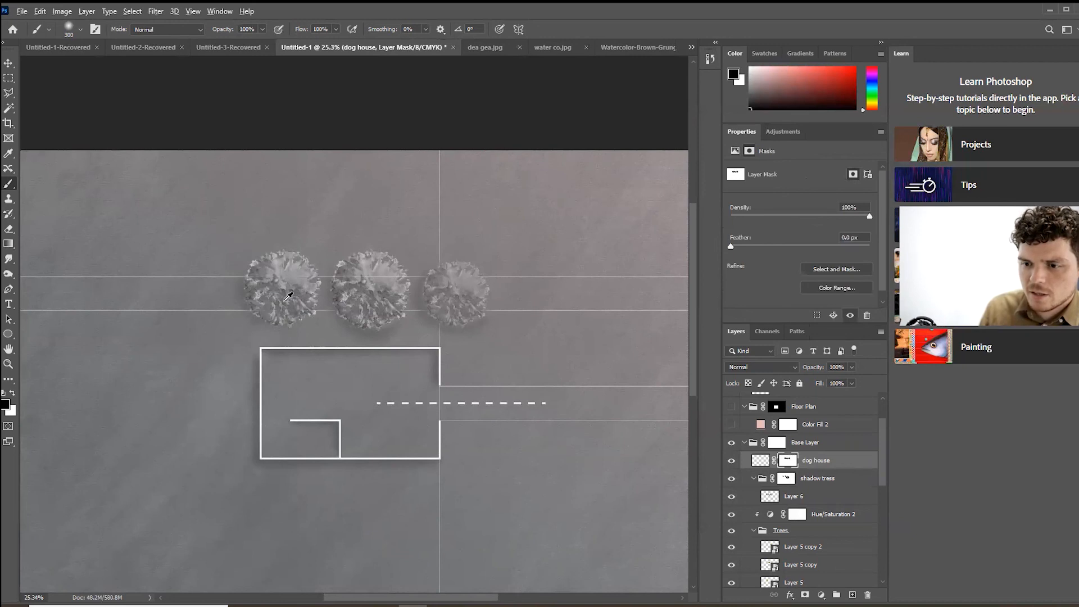
scroll(309, 321, "down", 1)
scroll(309, 322, "down", 1)
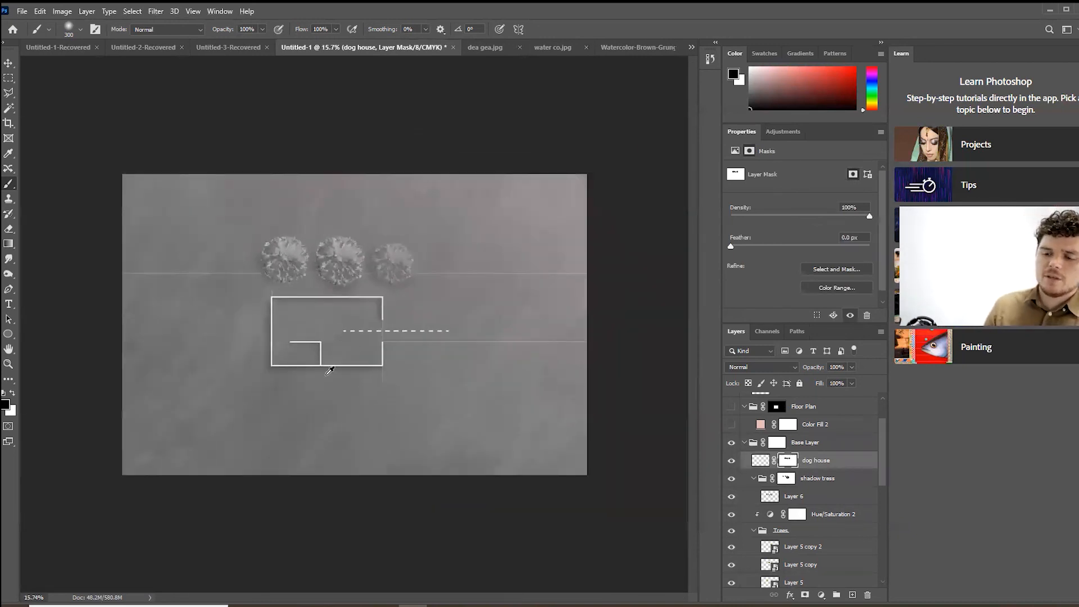
scroll(329, 368, "up", 2)
scroll(329, 388, "down", 1)
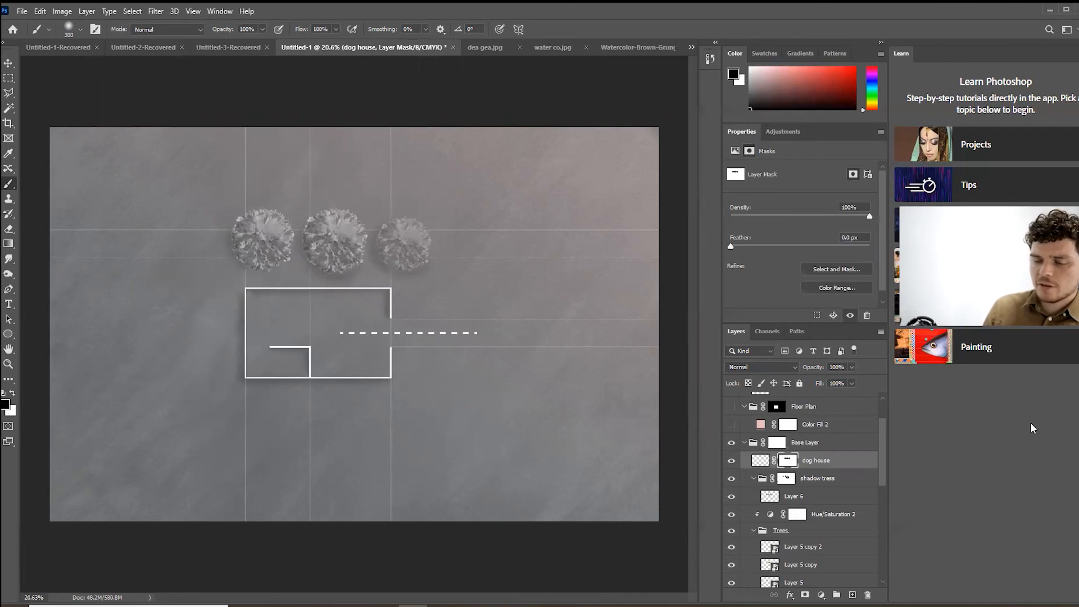
- Collapse the Base Layer group and show the hidden Floor Plan group with its pink Color Fill 2
left_click(745, 444)
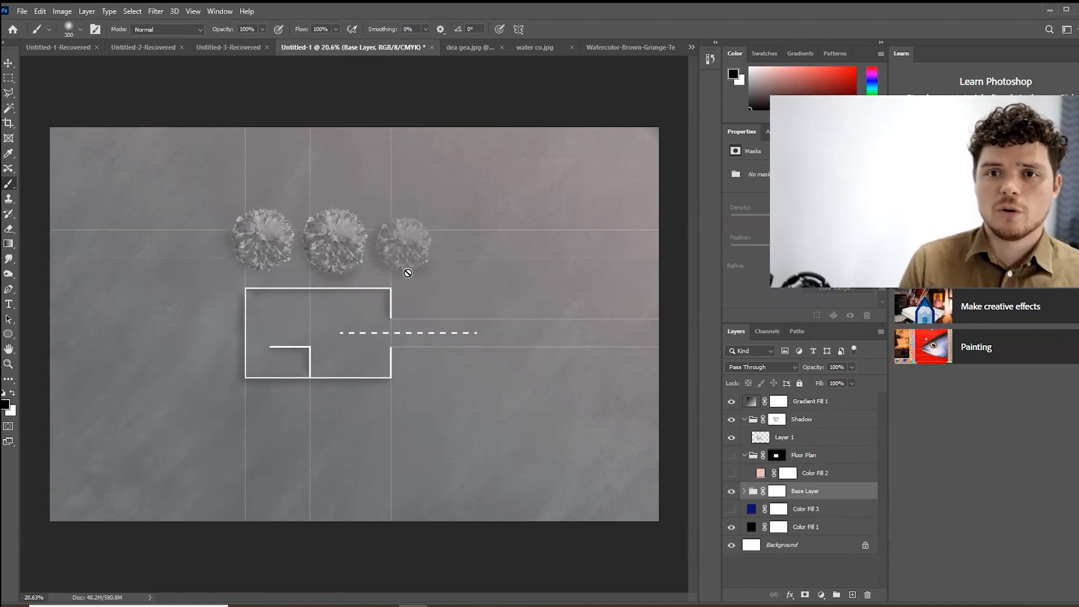
left_click(731, 474)
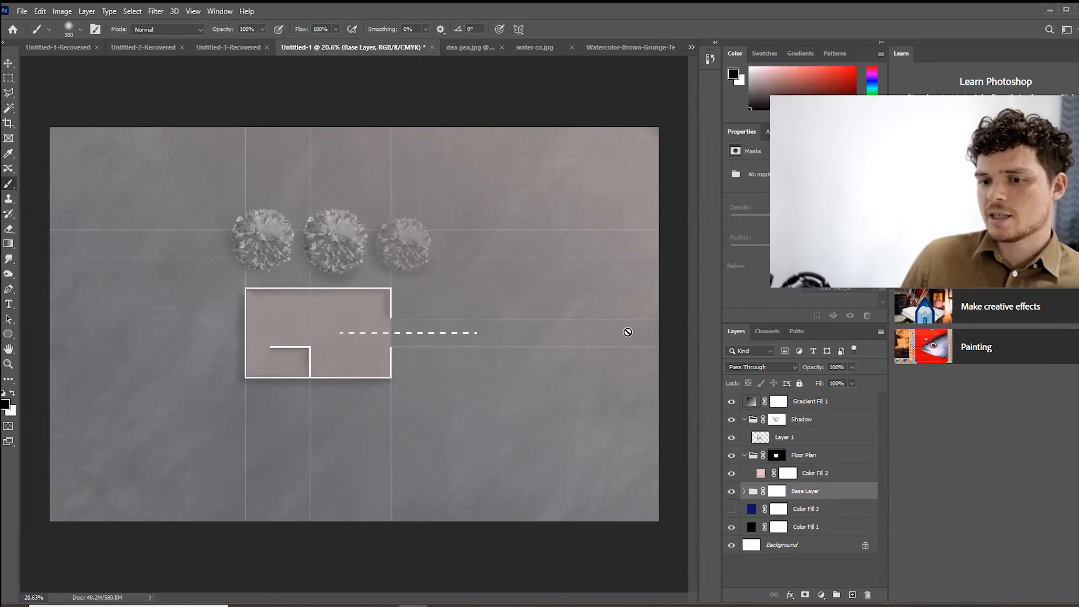
- On the Floor Plan group's mask, select the rectangular strip between the two construction lines from the plan's door opening to the canvas edge
left_click(777, 455)
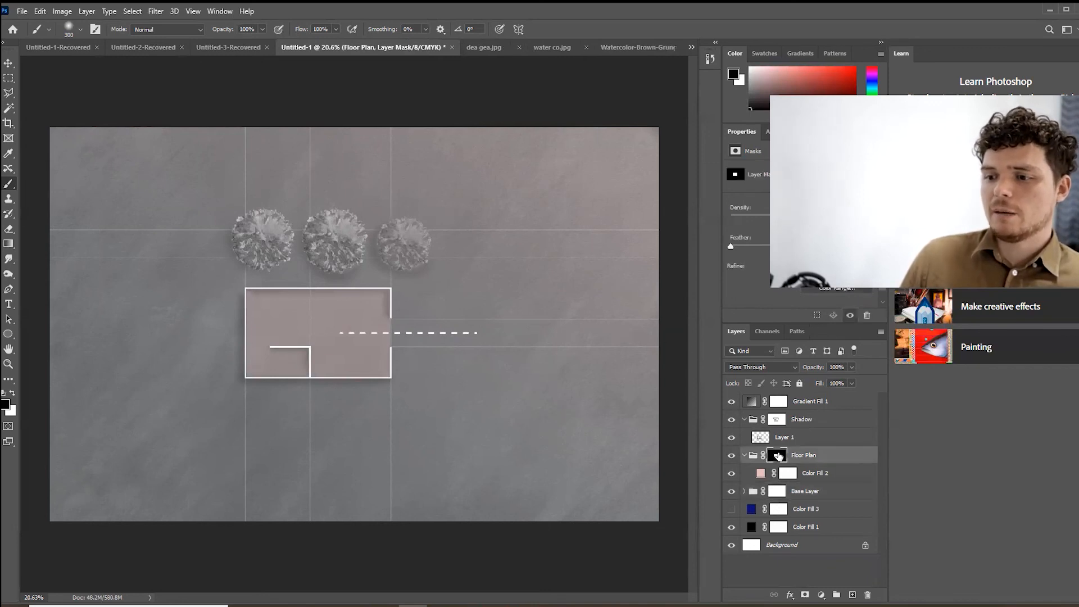
left_click(9, 78)
left_click_drag(388, 319, 703, 347)
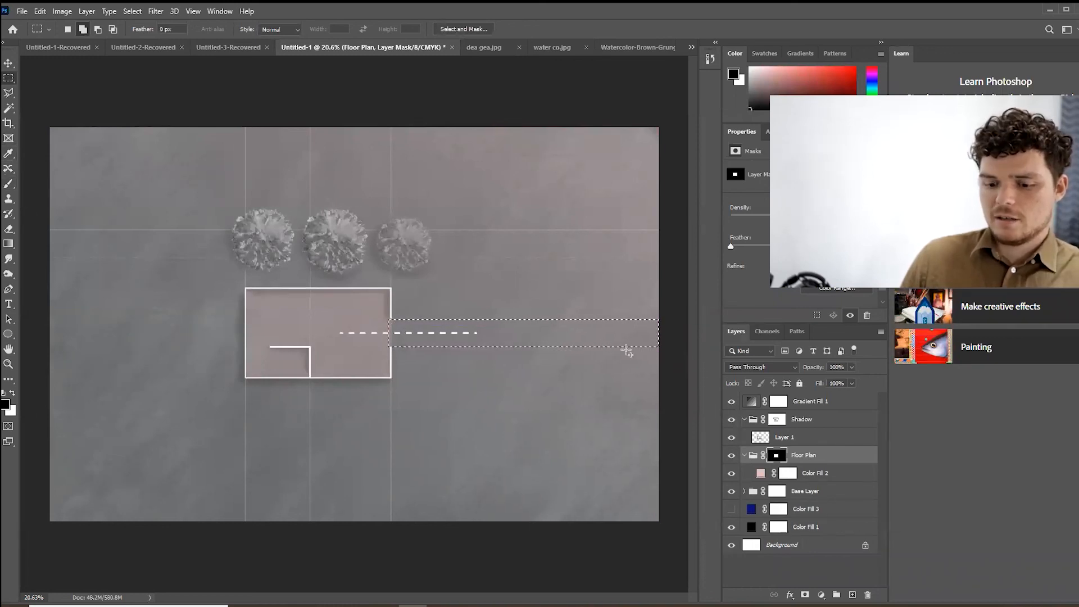
- Paint white inside the selected strip on the Floor Plan mask to extend the pink fill as a path, and deselect
key("b")
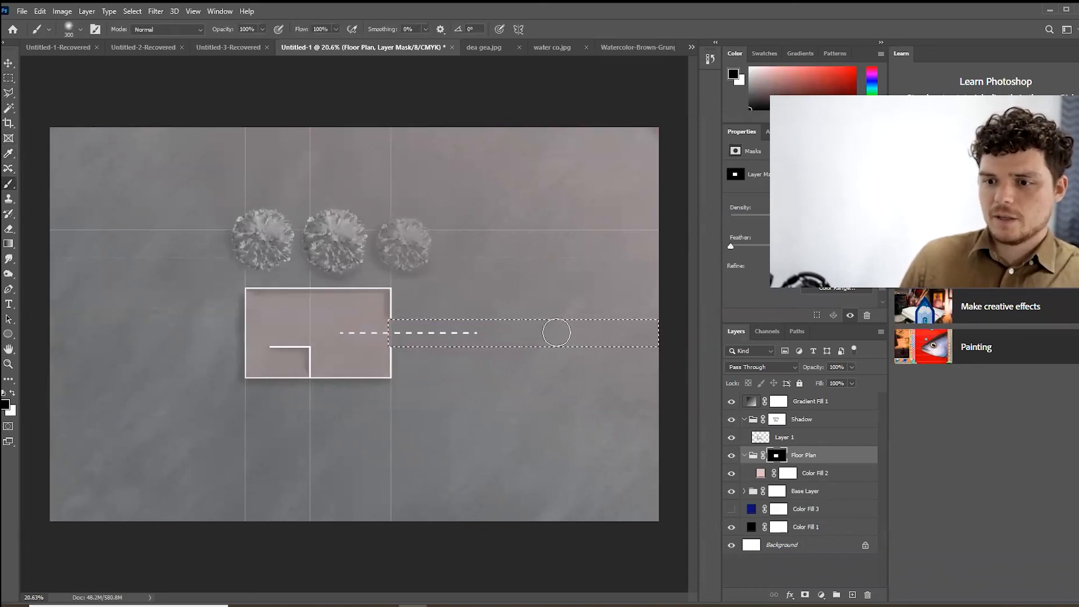
left_click(13, 392)
left_click_drag(384, 327, 697, 337)
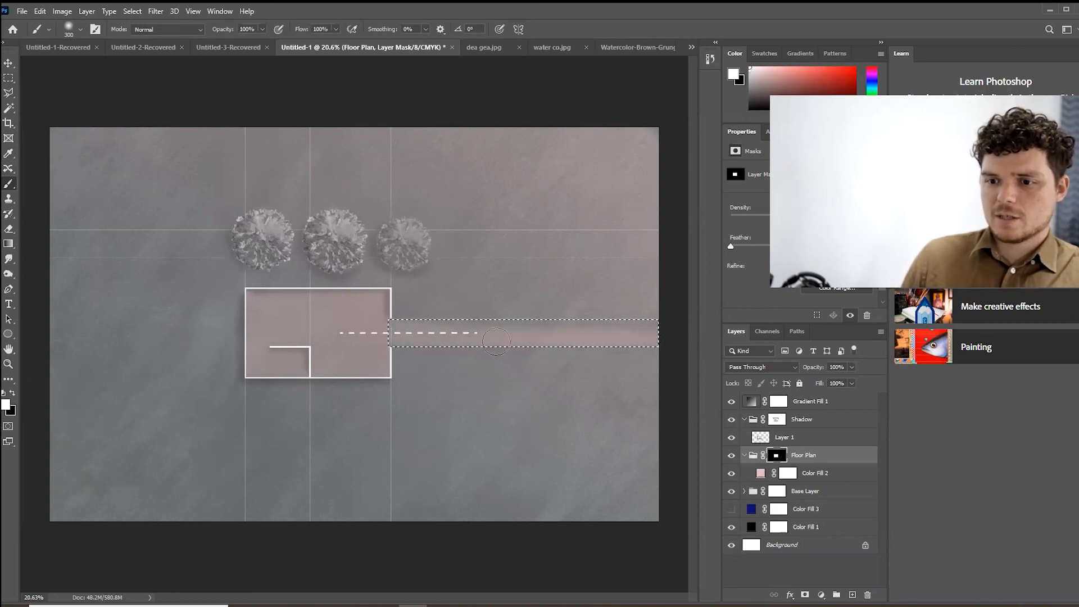
left_click(17, 83)
right_click(113, 150)
left_click(135, 159)
key("ctrl+minus")
scroll(252, 355, "down", 1)
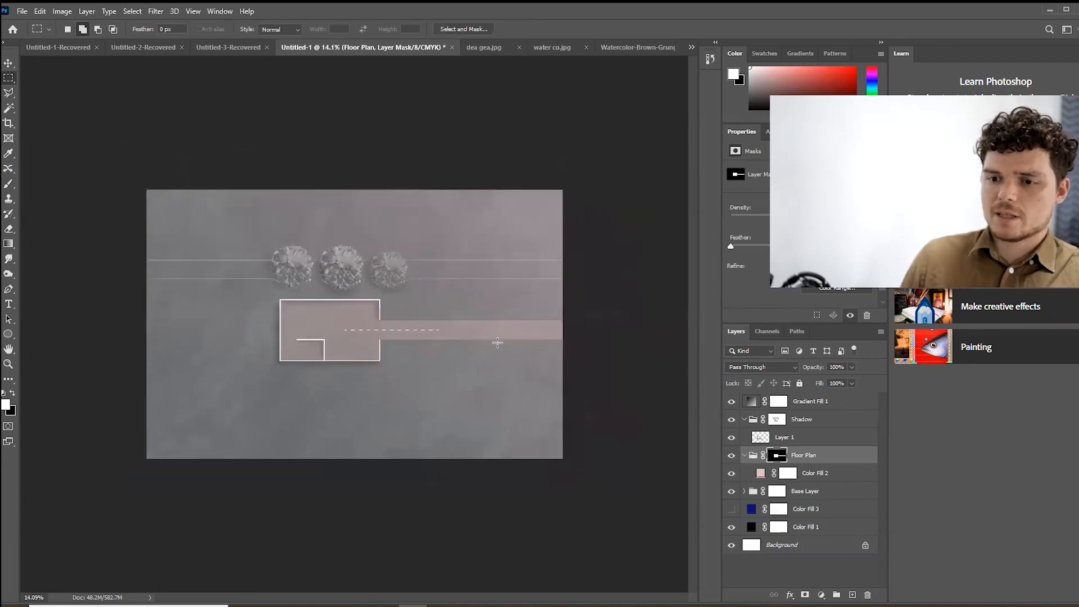
scroll(456, 319, "up", 2)
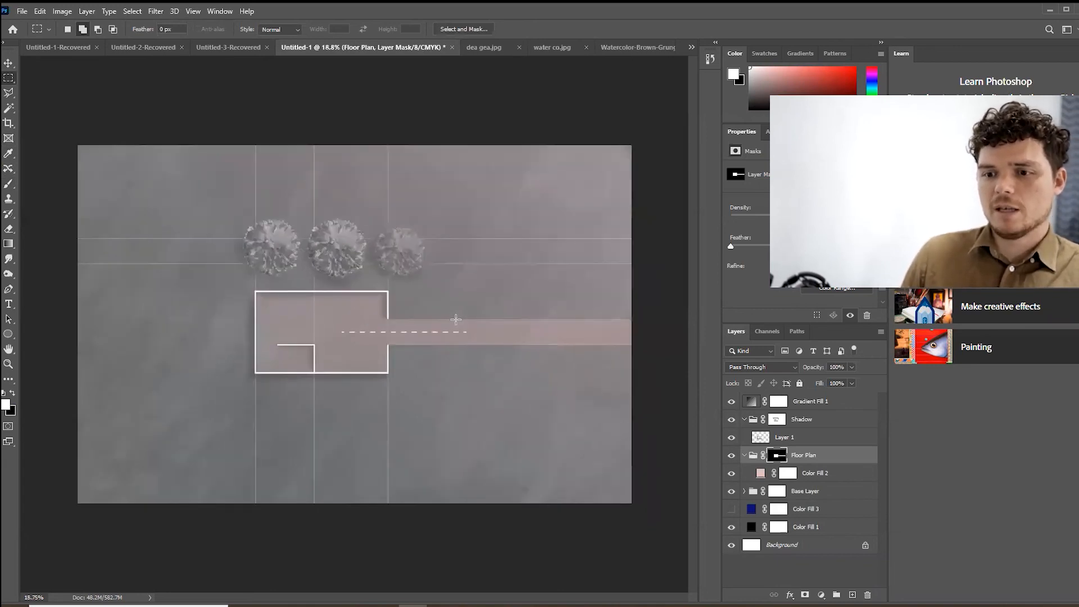